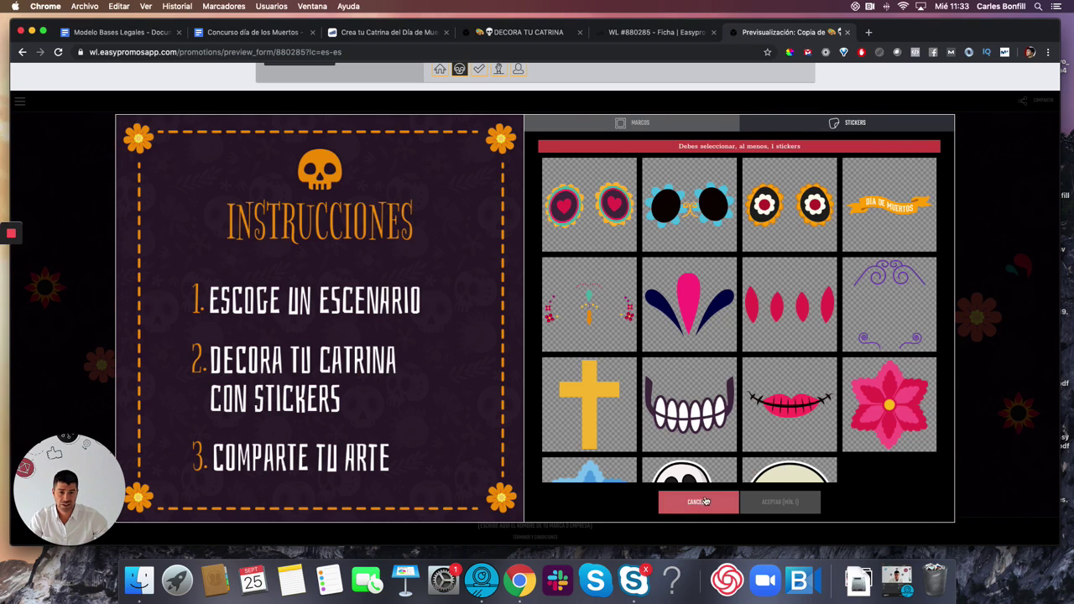
# - Discard the Catrina decoration and preview the 'Muchas gracias' thank-you page
pyautogui.click(701, 502)
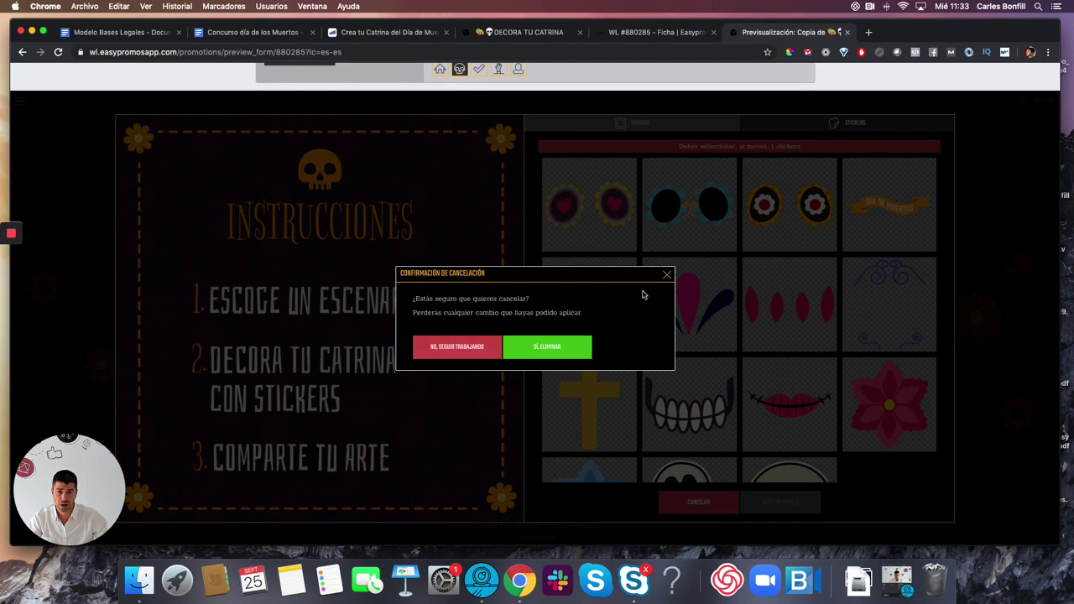
pyautogui.click(539, 346)
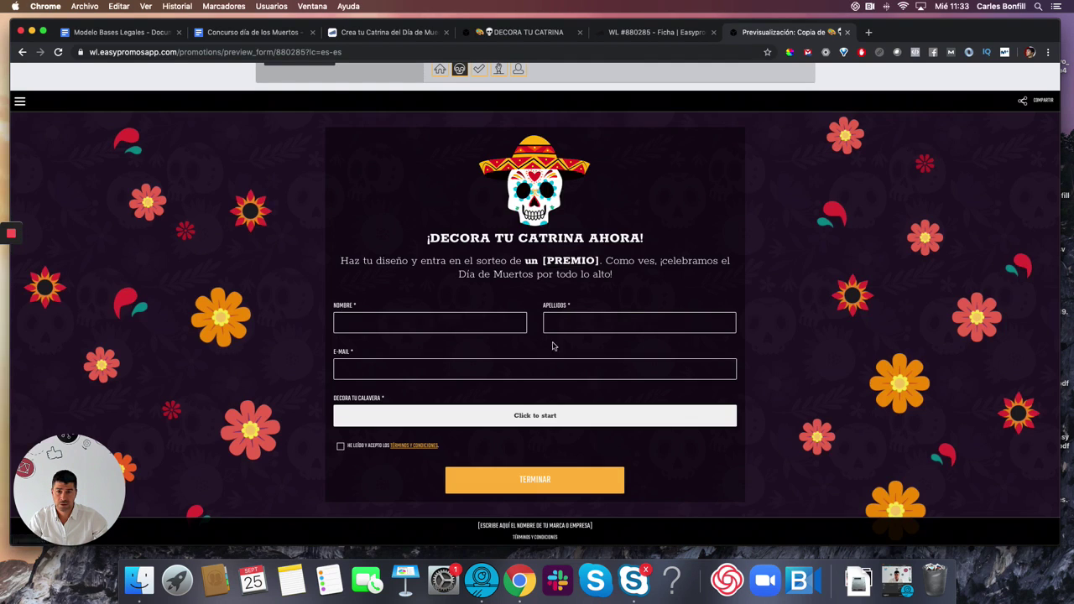
pyautogui.click(479, 147)
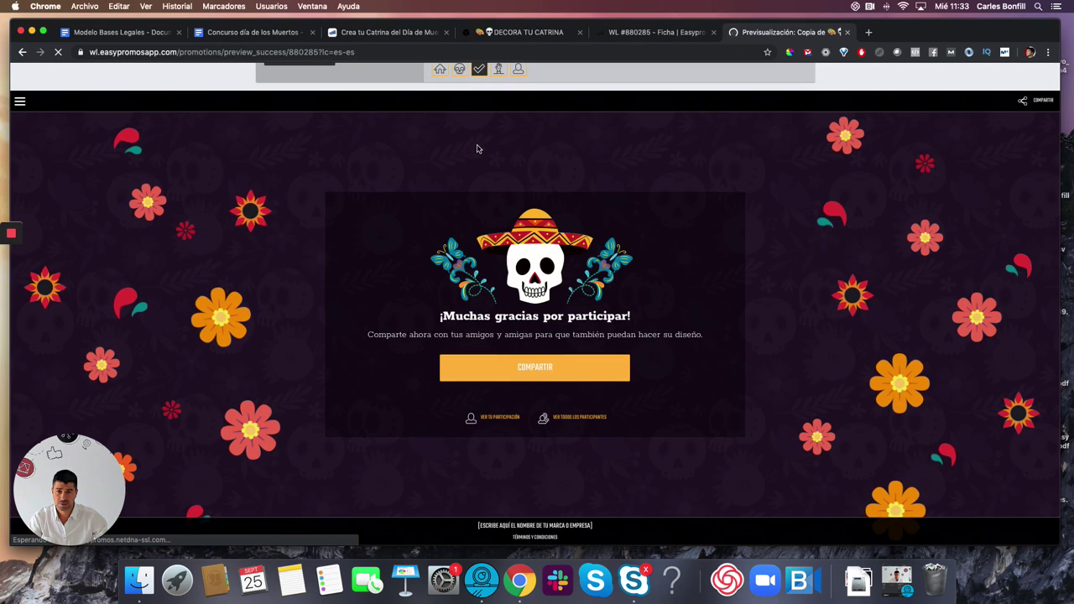
# - Switch the preview device to Móvil vertical
pyautogui.moveTo(481, 64)
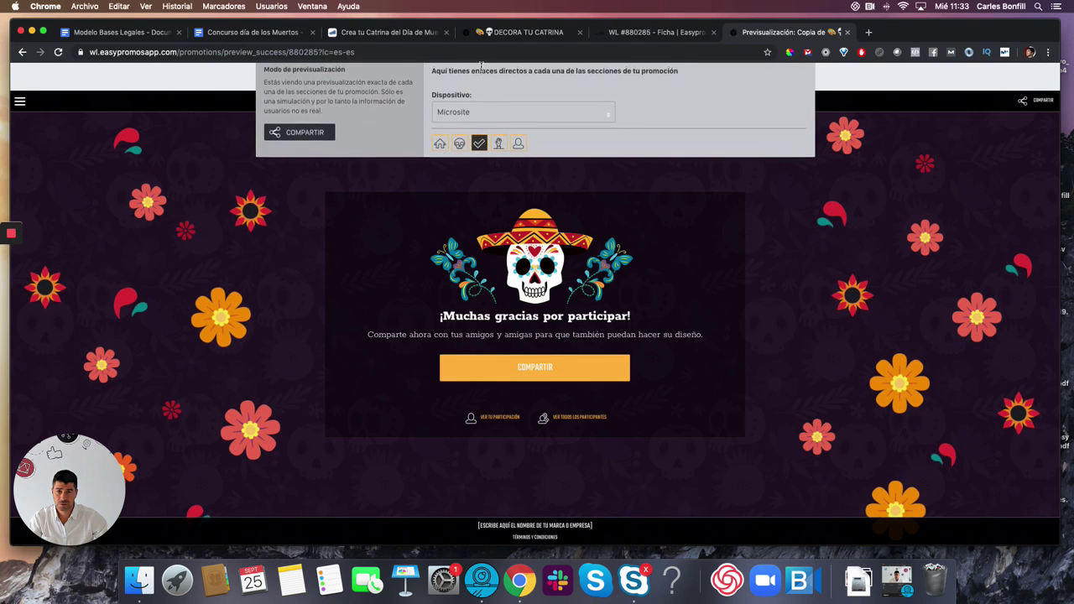
pyautogui.click(489, 116)
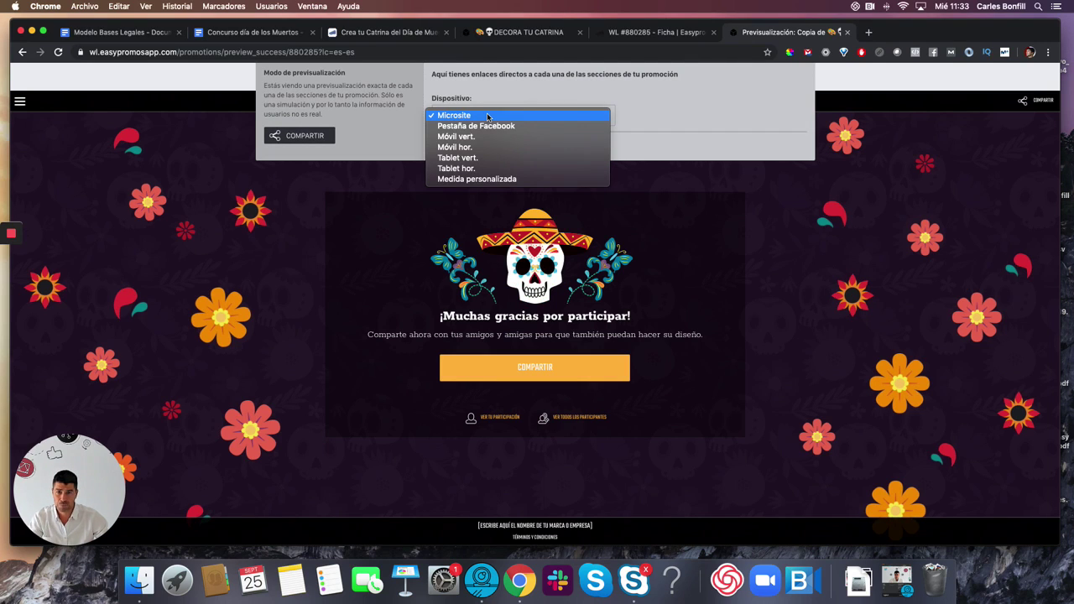
pyautogui.click(476, 137)
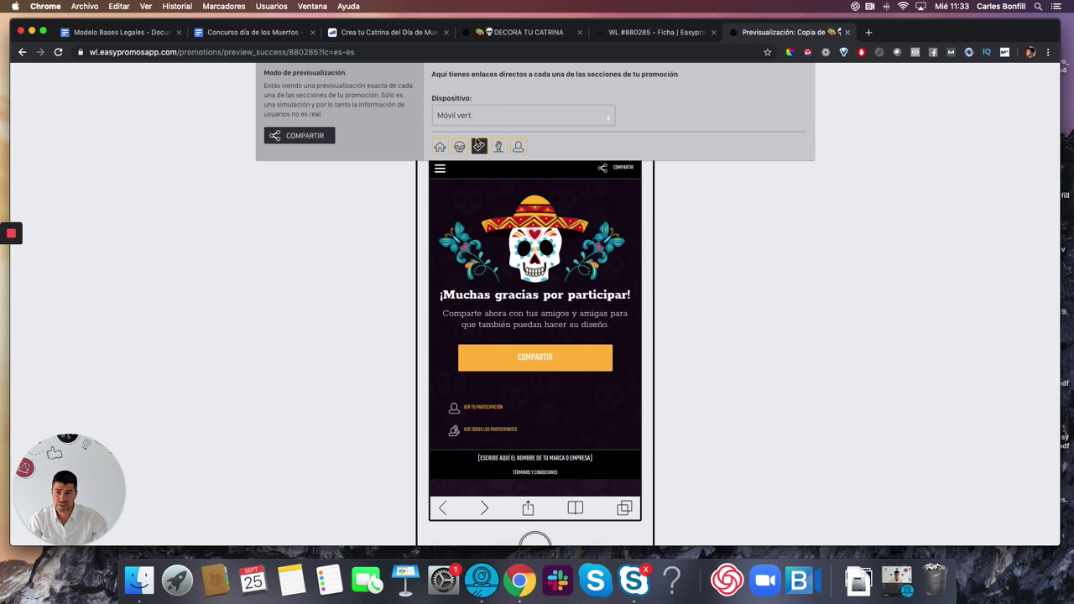
# - Filter Tus promociones by the EASYPROMOS brand and edit the Copia de DECORA TU CATRINA draft
pyautogui.click(847, 32)
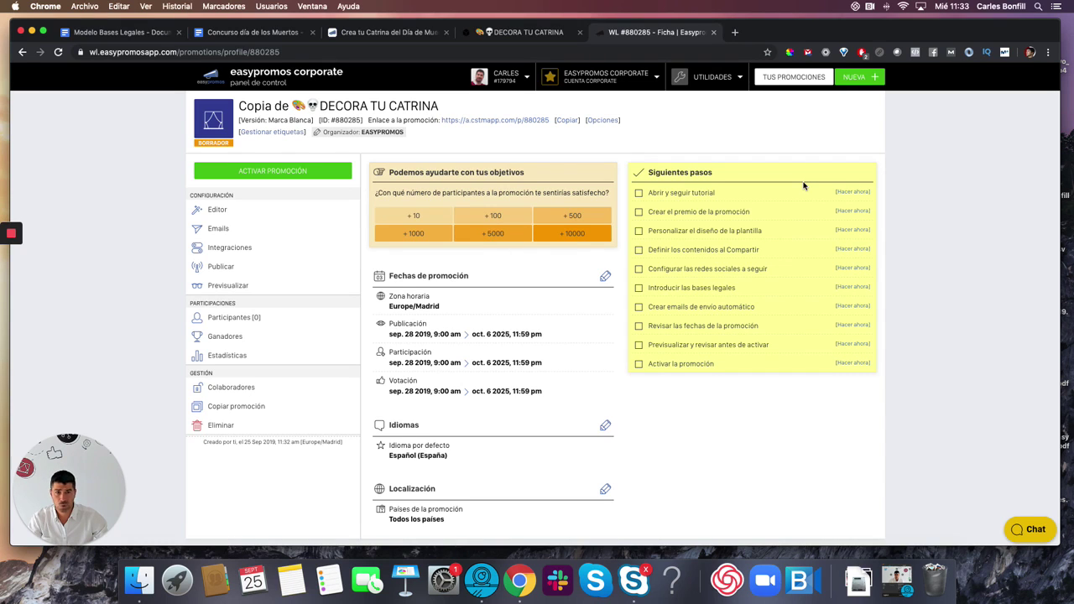
pyautogui.click(794, 81)
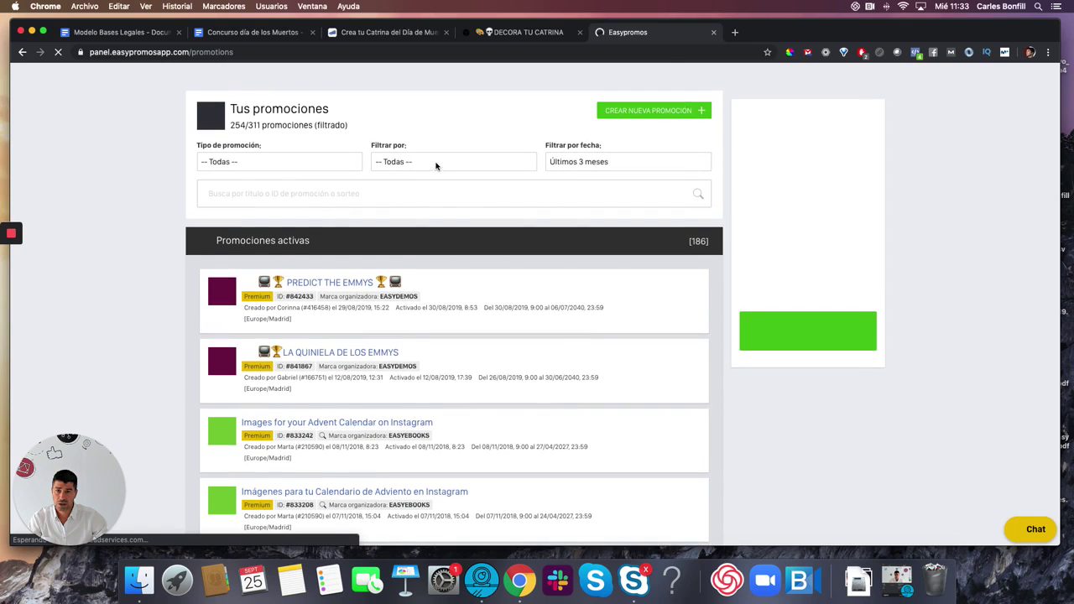
pyautogui.click(508, 164)
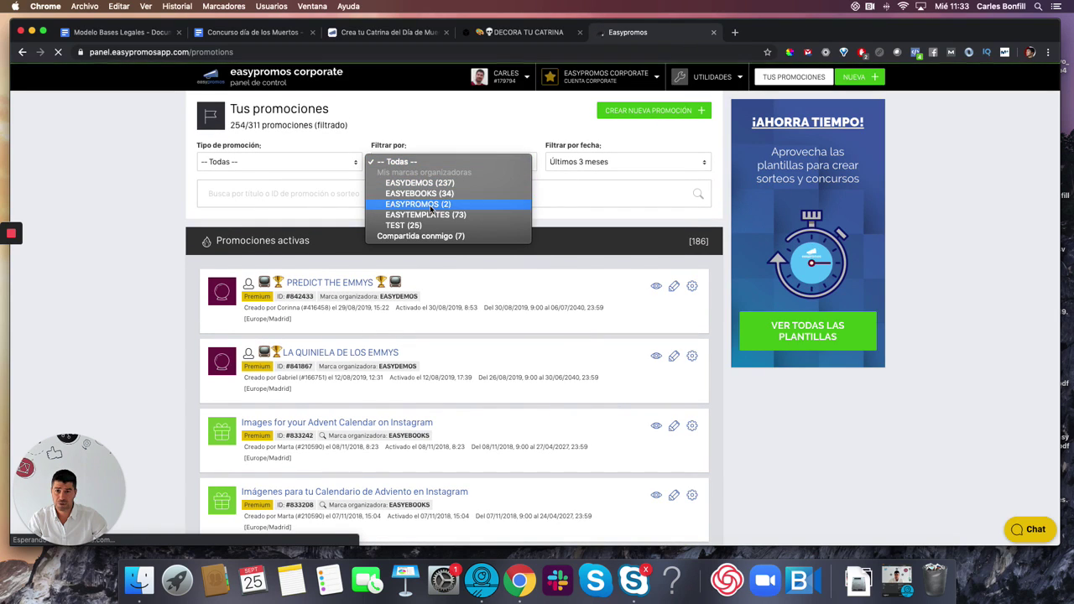
pyautogui.press('Escape')
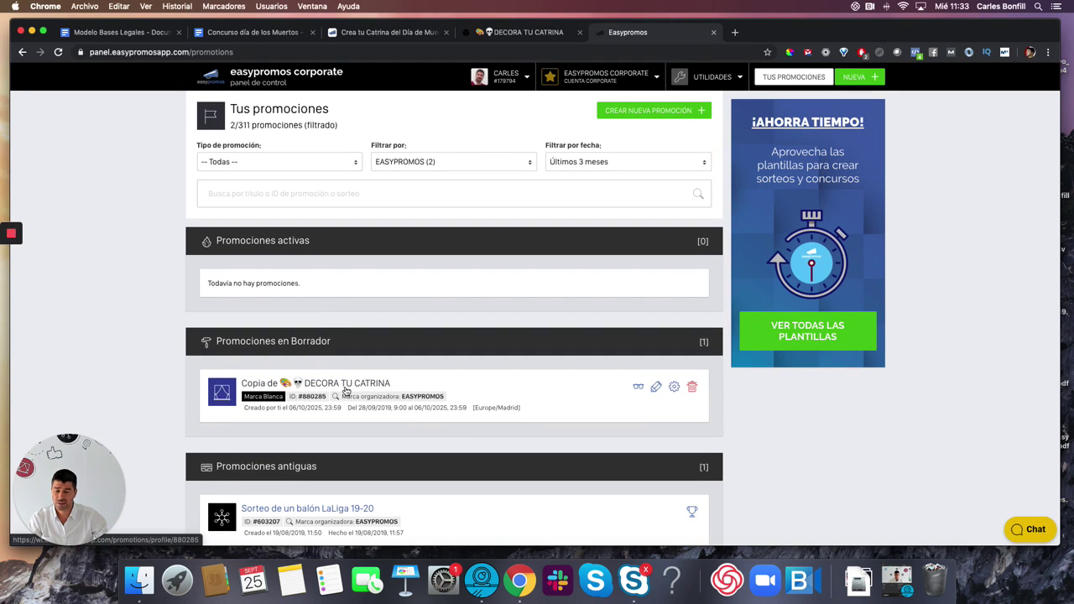
pyautogui.click(655, 389)
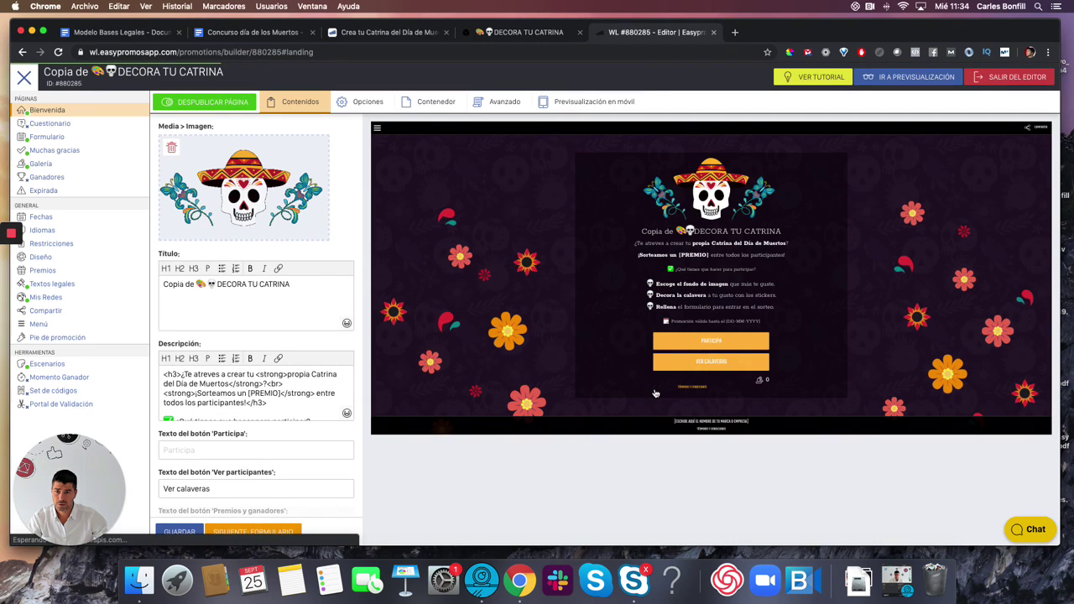
pyautogui.click(1008, 78)
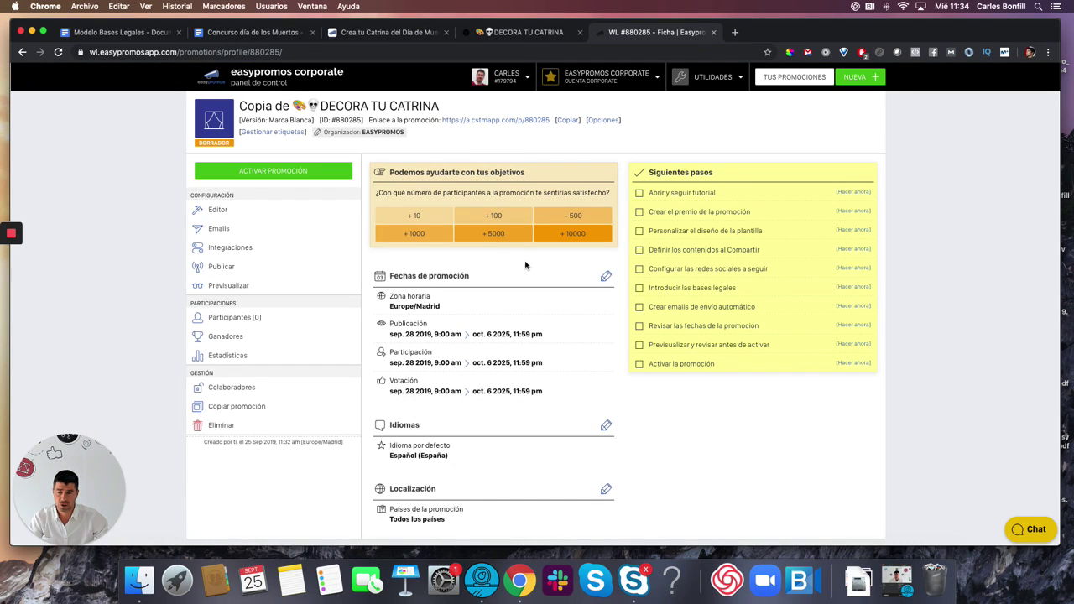
pyautogui.click(229, 213)
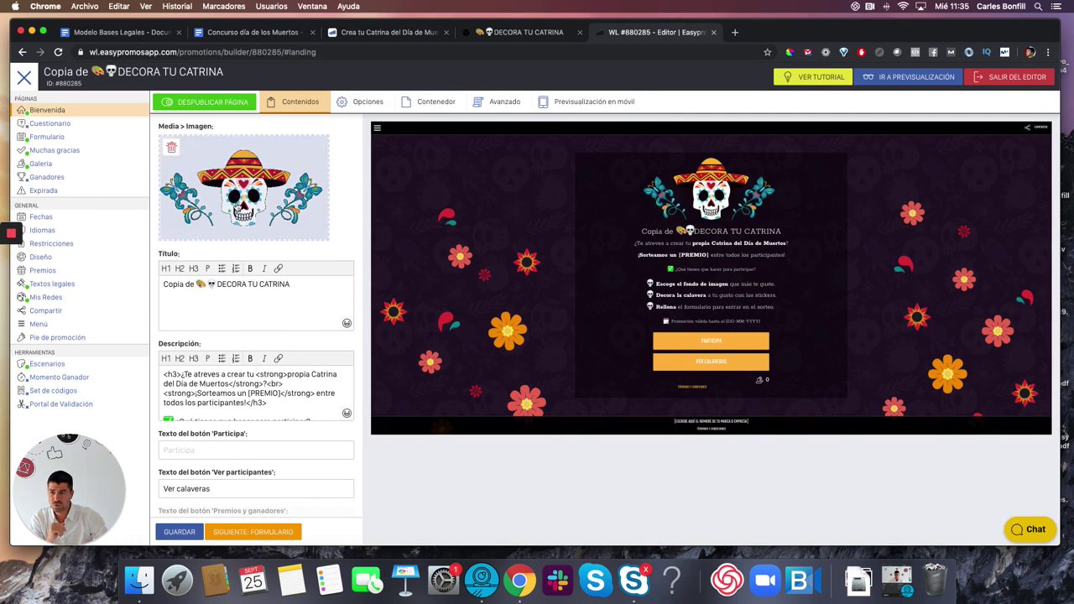
# - Open the Textos legales settings, then bring up the Modelo Bases Legales template document
pyautogui.click(49, 289)
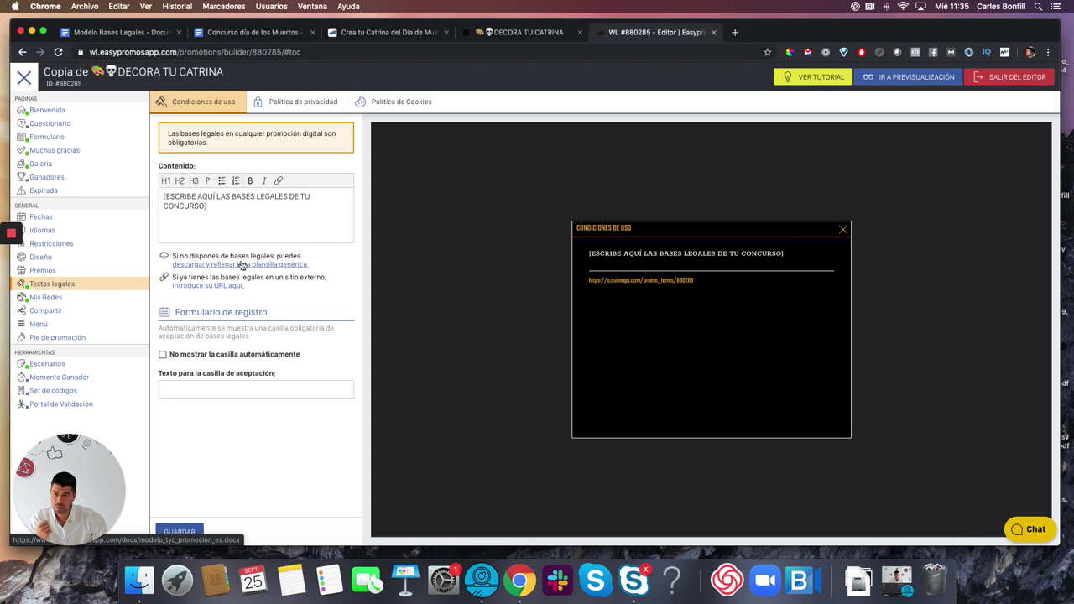
pyautogui.click(122, 32)
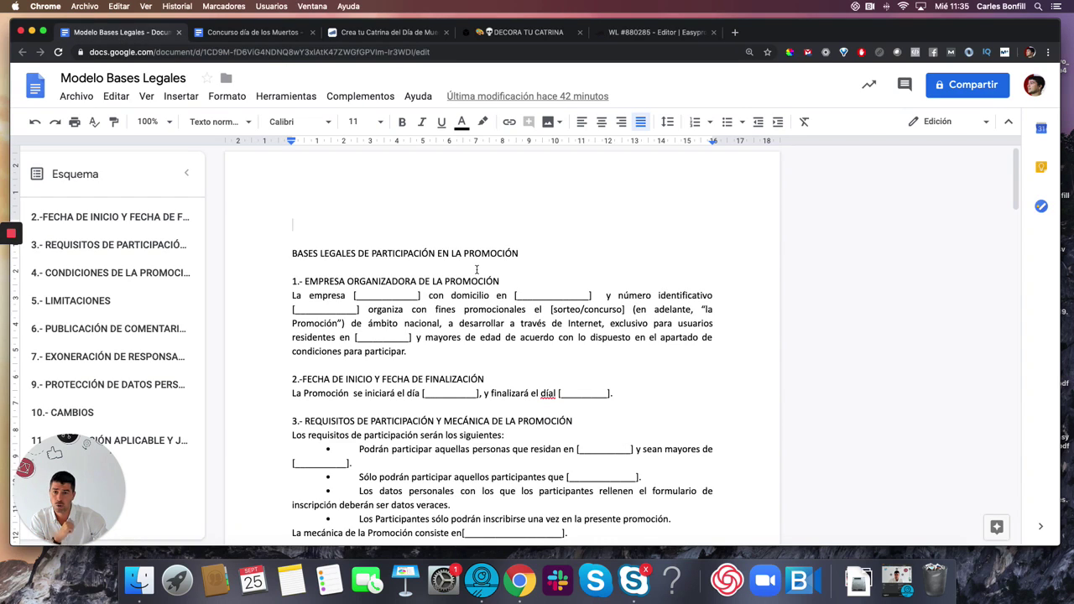
# - Scroll through the Modelo Bases Legales template, then switch to the Concurso día de los Muertos - Catrinas document
pyautogui.scroll(-2, 479, 295)
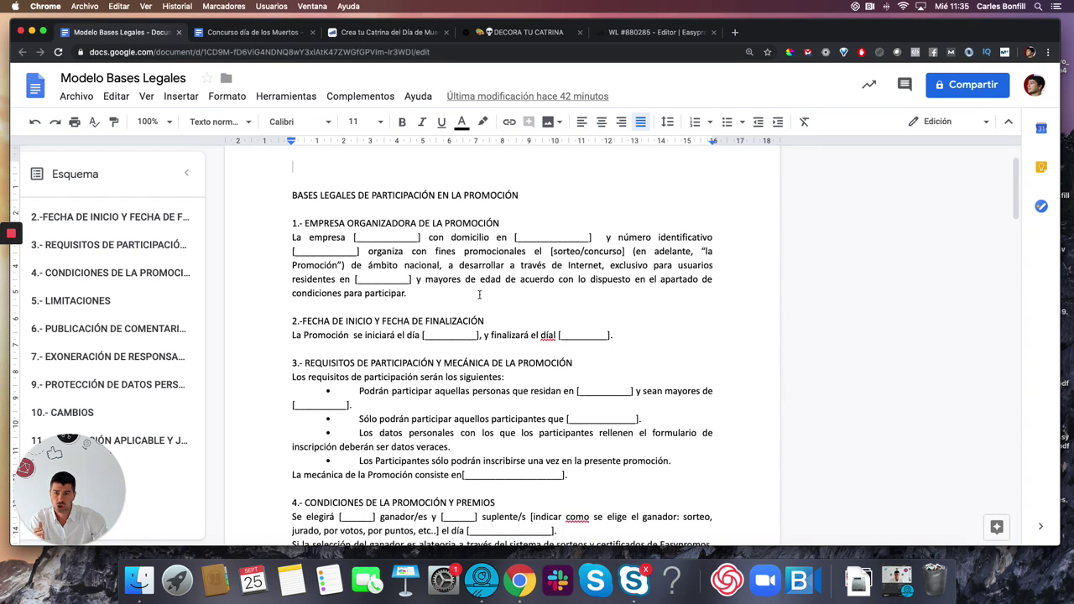
pyautogui.scroll(-1, 479, 295)
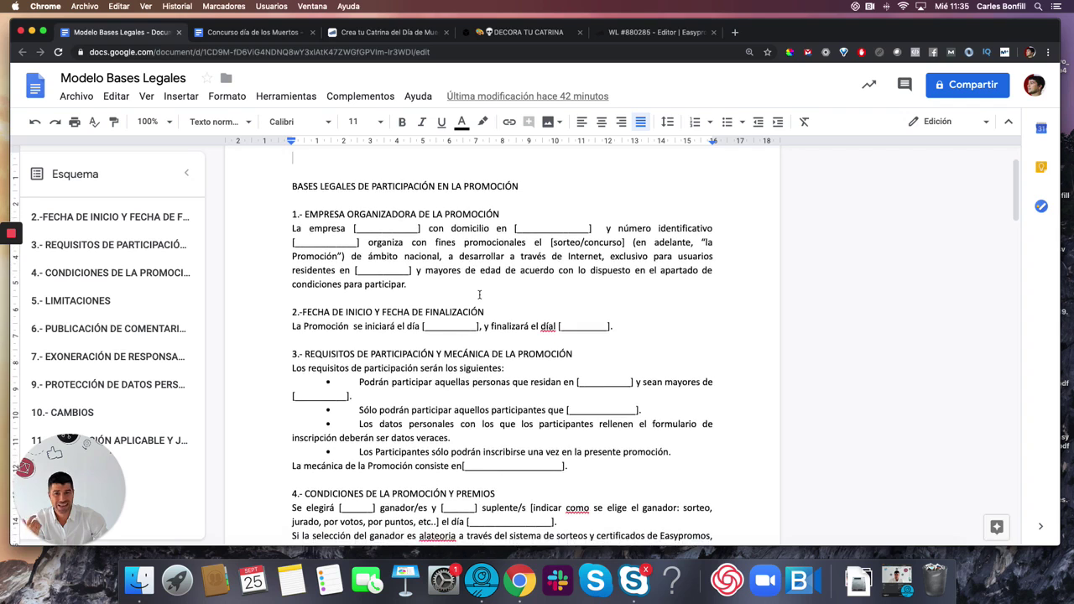
pyautogui.scroll(-2, 479, 295)
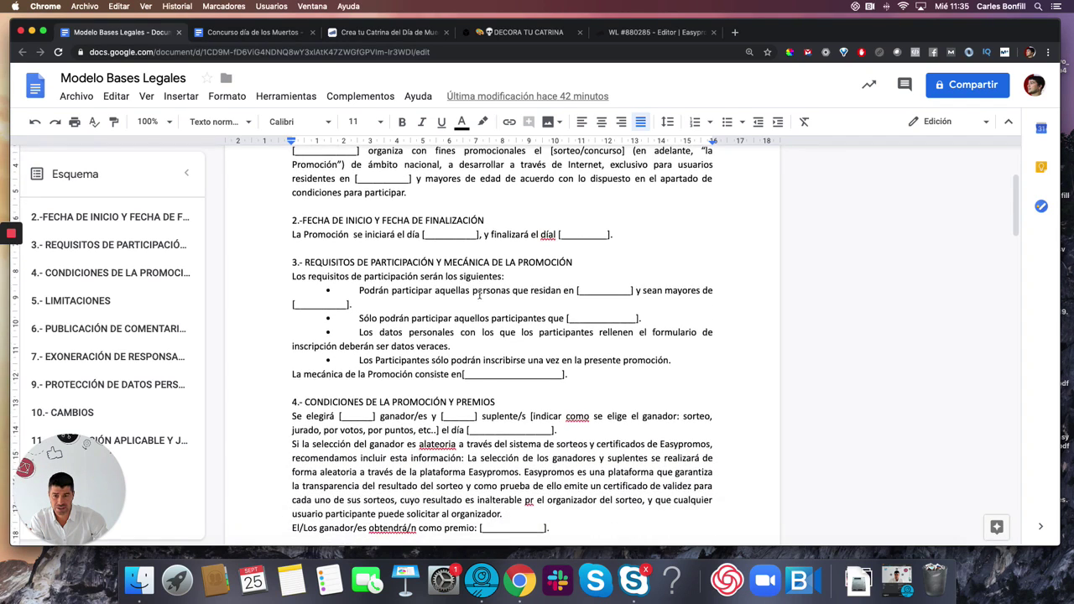
pyautogui.scroll(4, 549, 295)
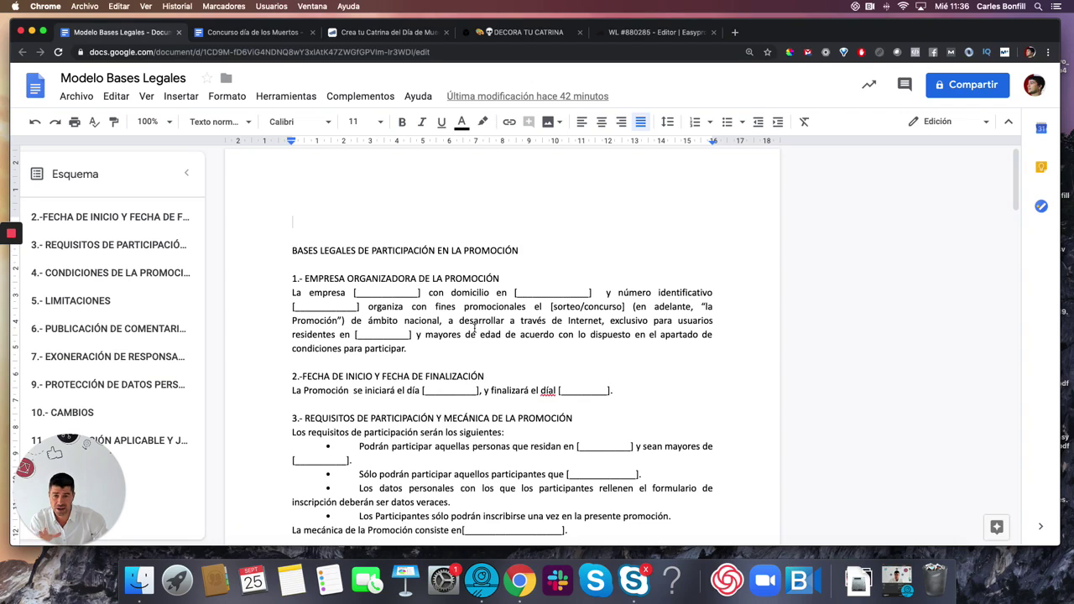
pyautogui.scroll(-12, 474, 327)
pyautogui.scroll(-10, 474, 327)
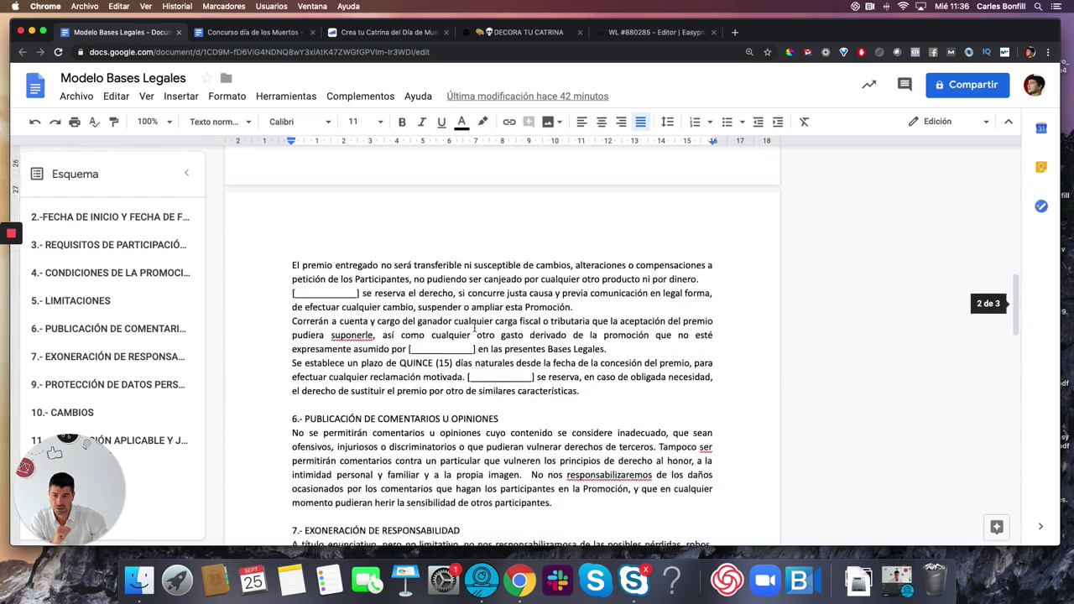
pyautogui.scroll(20, 474, 327)
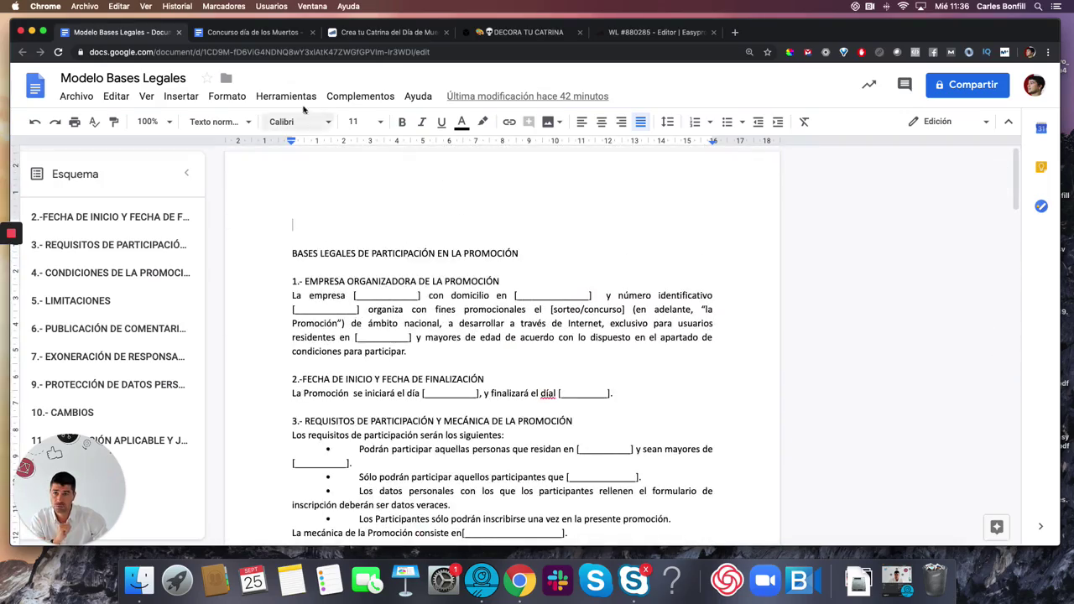
pyautogui.click(244, 38)
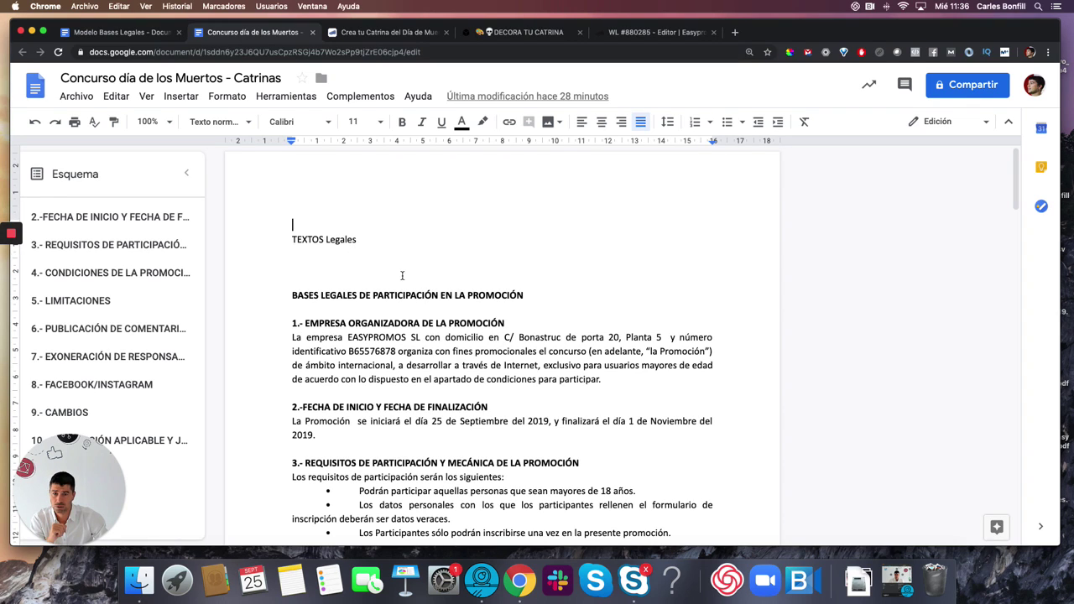
pyautogui.scroll(-2, 401, 275)
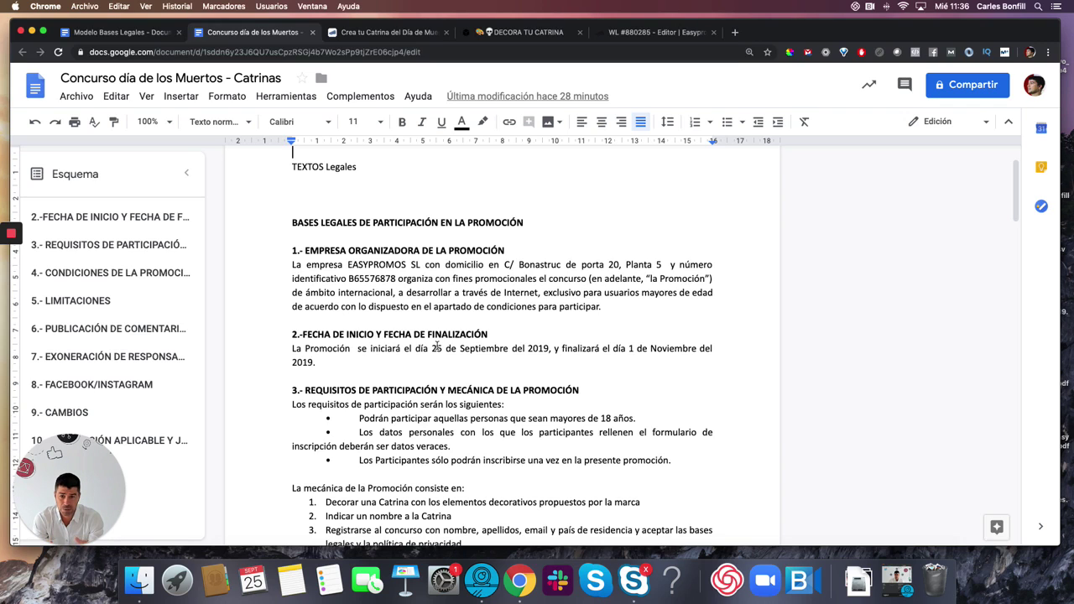
pyautogui.scroll(-1, 453, 378)
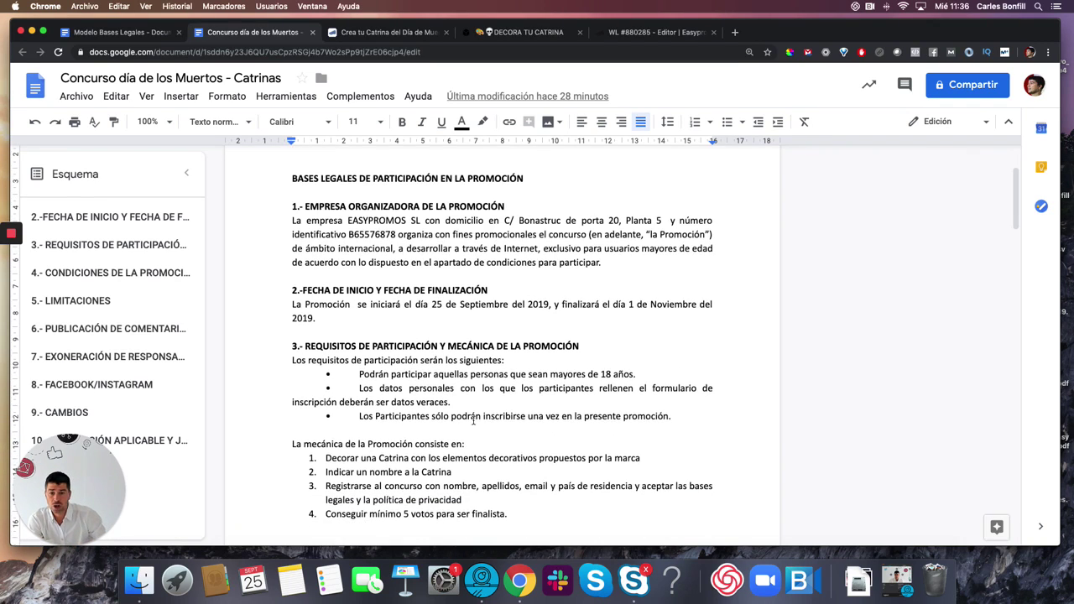
pyautogui.moveTo(471, 416); pyautogui.dragTo(560, 414)
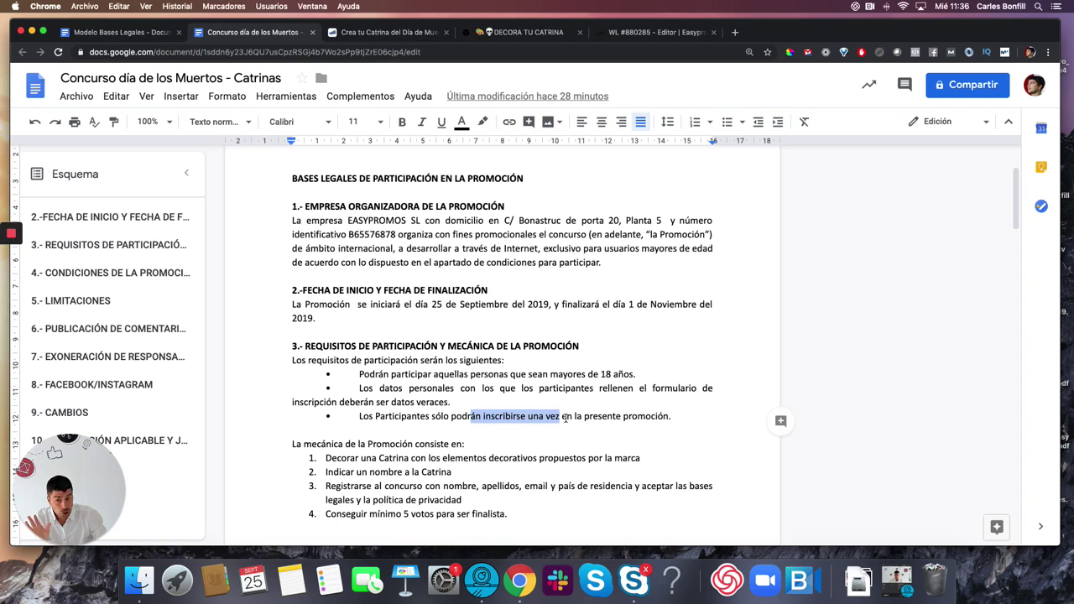
pyautogui.scroll(-2, 552, 428)
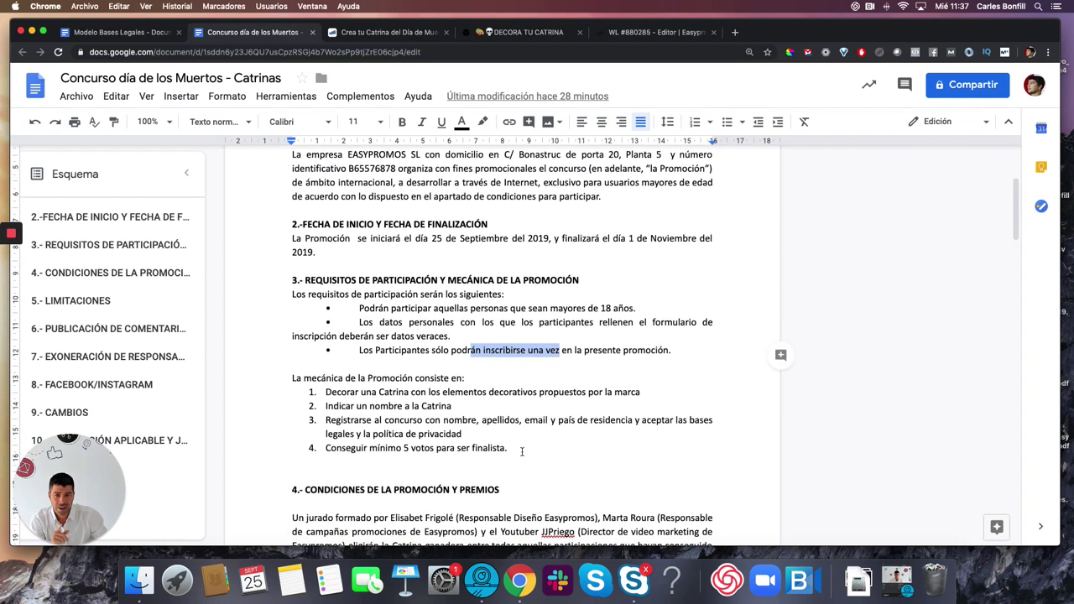
pyautogui.moveTo(522, 451); pyautogui.dragTo(317, 394)
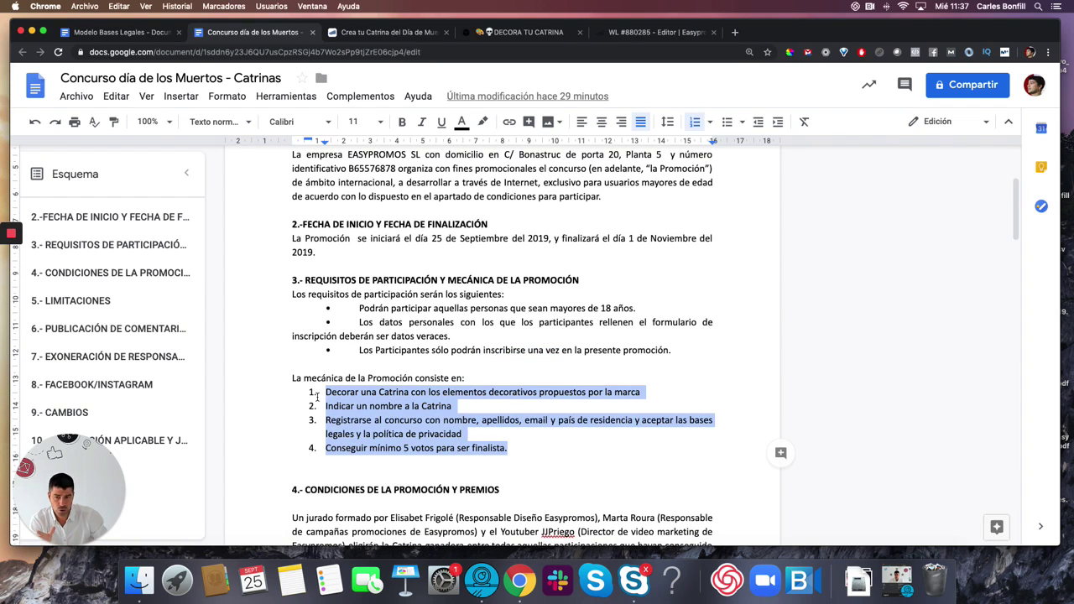
pyautogui.click(423, 392)
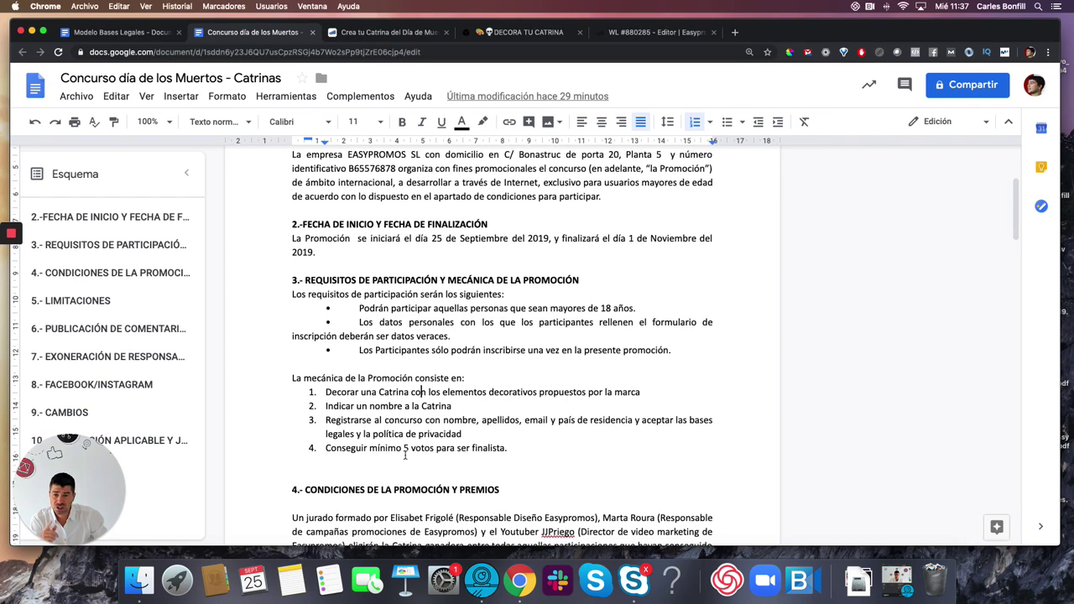
pyautogui.scroll(-1, 512, 454)
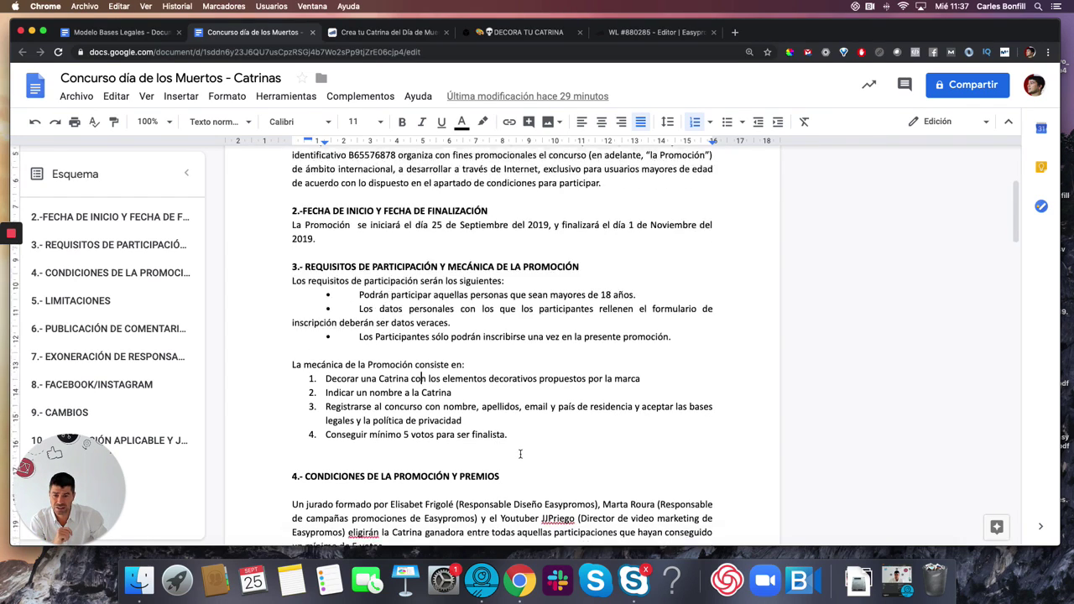
pyautogui.scroll(-2, 518, 454)
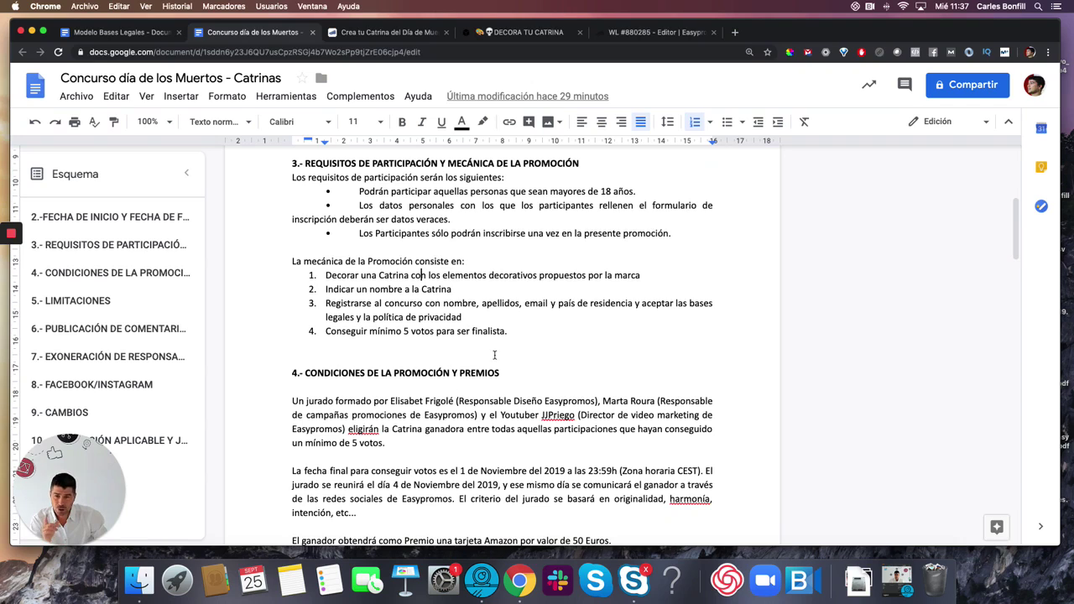
pyautogui.scroll(-1, 494, 354)
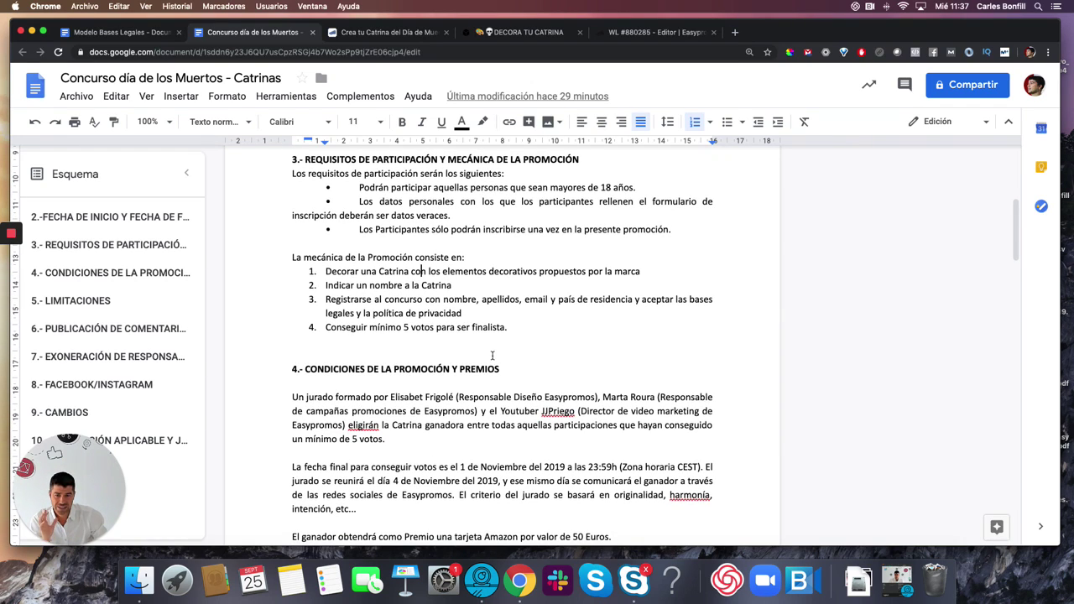
pyautogui.moveTo(379, 328); pyautogui.dragTo(431, 329)
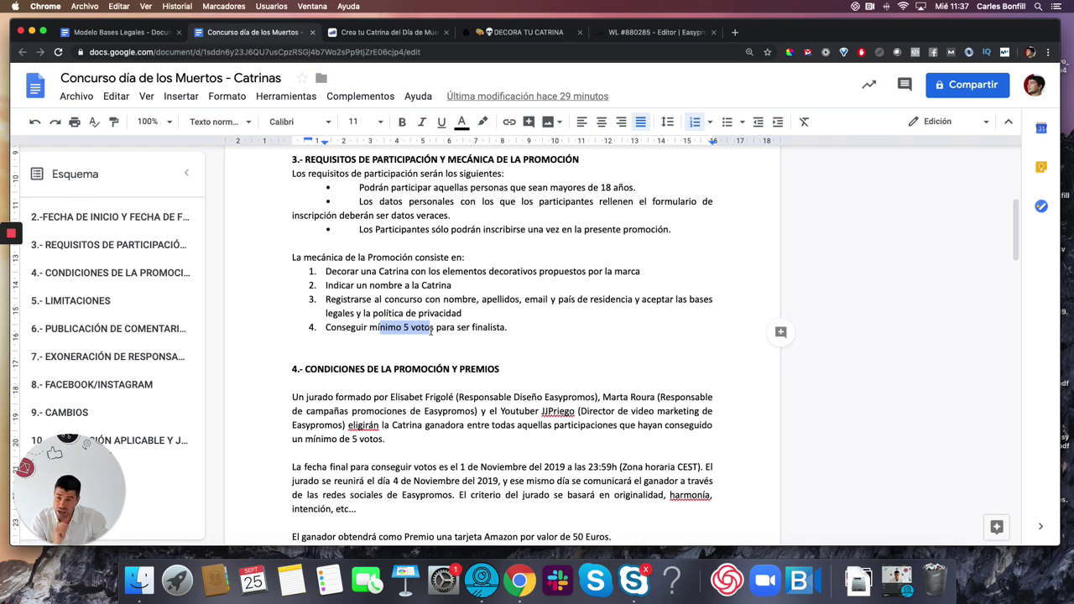
pyautogui.scroll(-1, 431, 329)
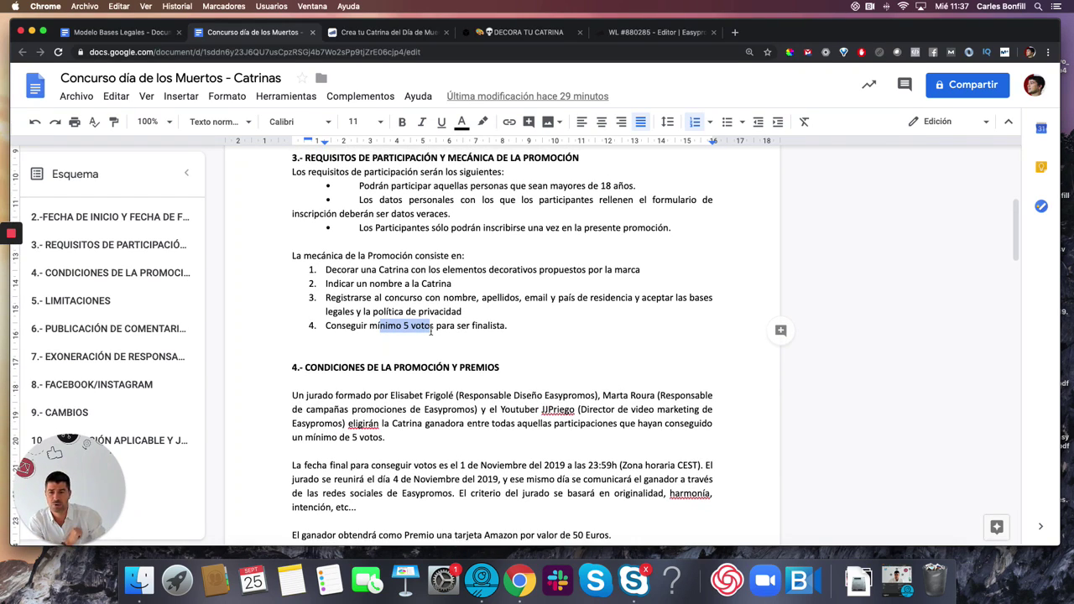
pyautogui.scroll(-3, 411, 408)
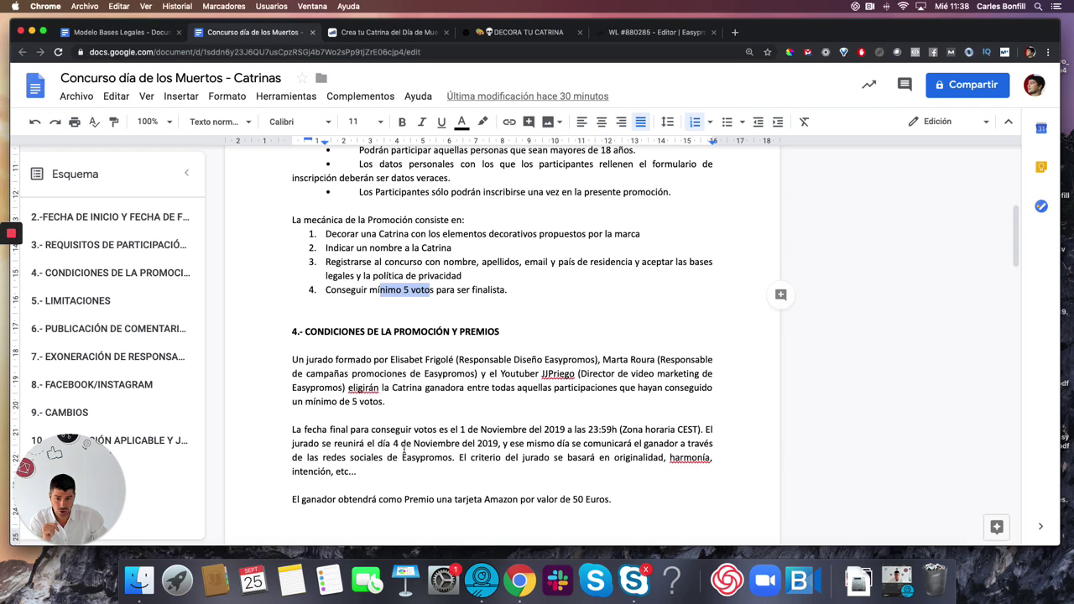
pyautogui.moveTo(393, 443); pyautogui.dragTo(473, 443)
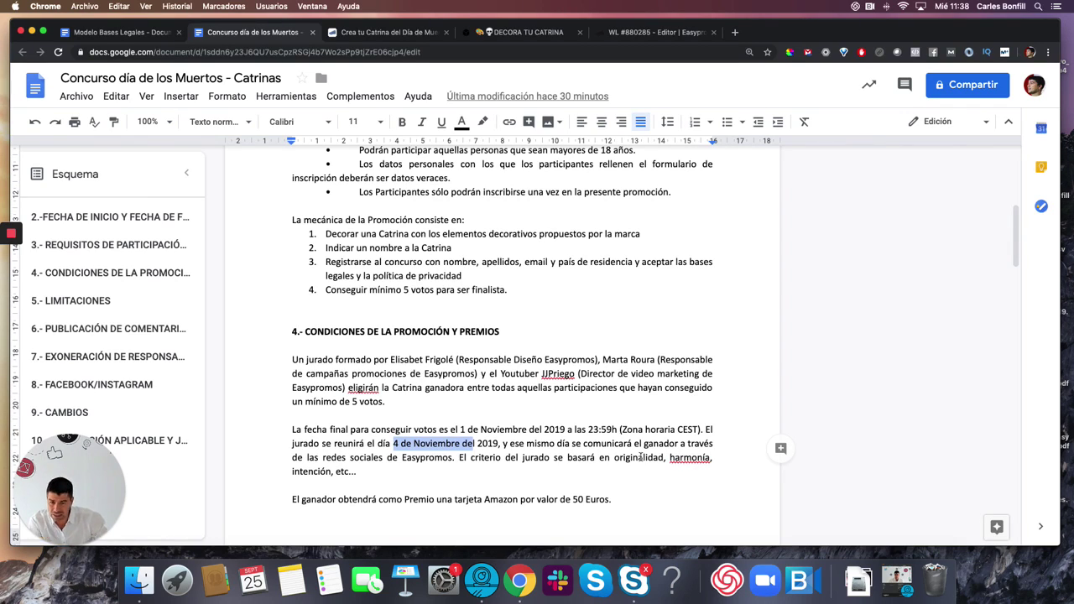
pyautogui.scroll(-1, 604, 466)
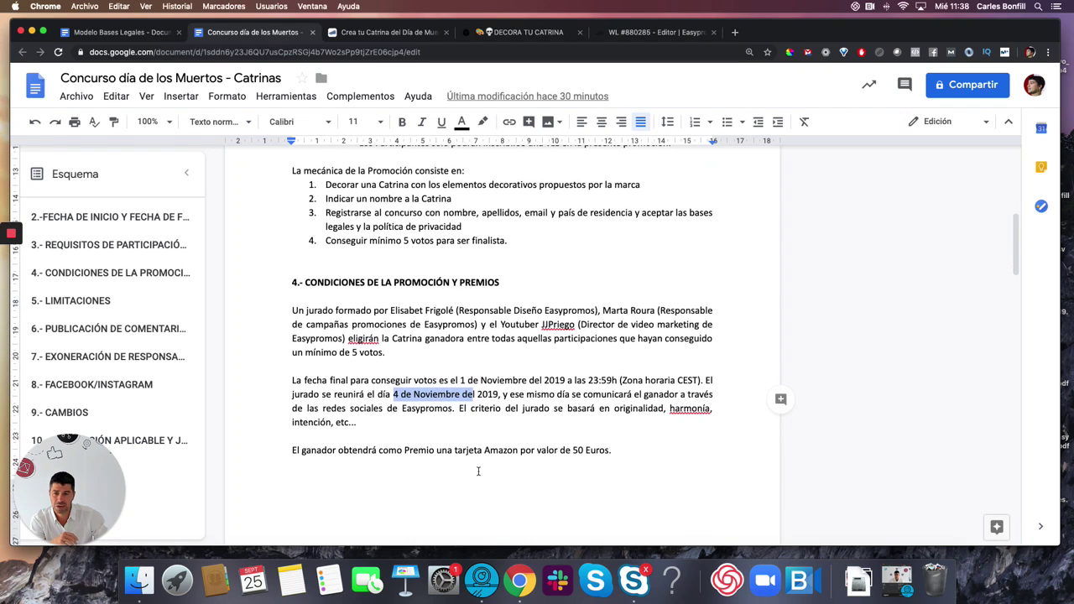
pyautogui.moveTo(301, 451); pyautogui.dragTo(600, 453)
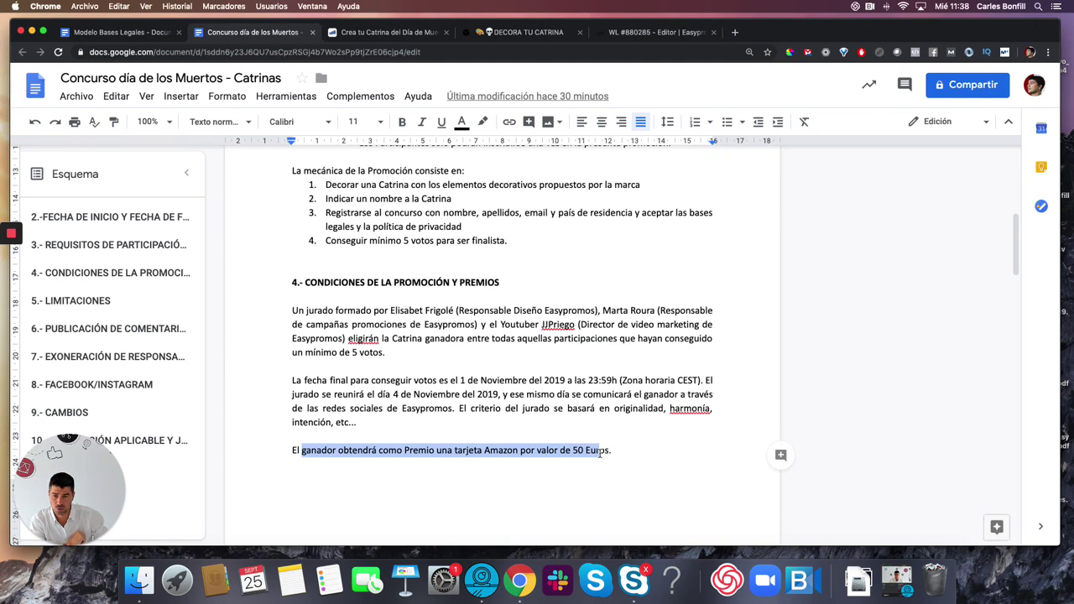
pyautogui.scroll(-5, 600, 453)
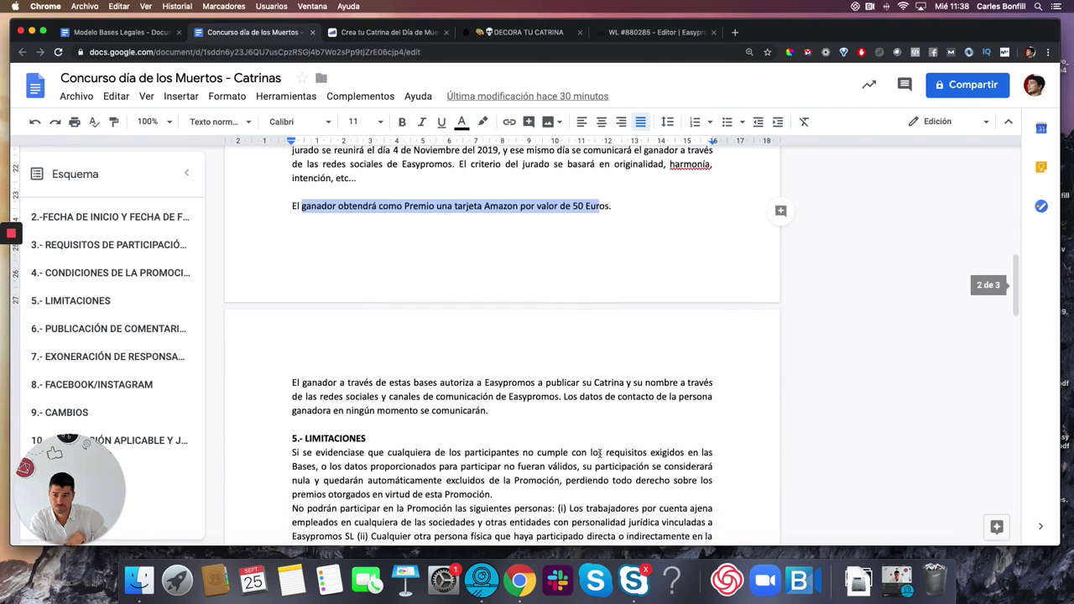
pyautogui.scroll(-8, 600, 453)
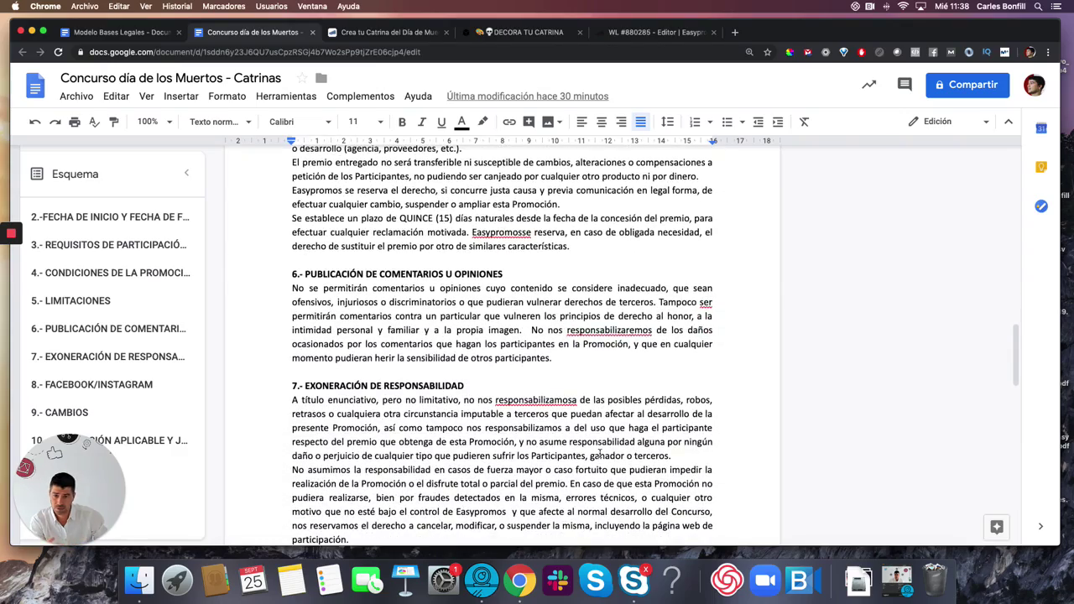
pyautogui.scroll(-5, 600, 453)
pyautogui.scroll(6, 600, 453)
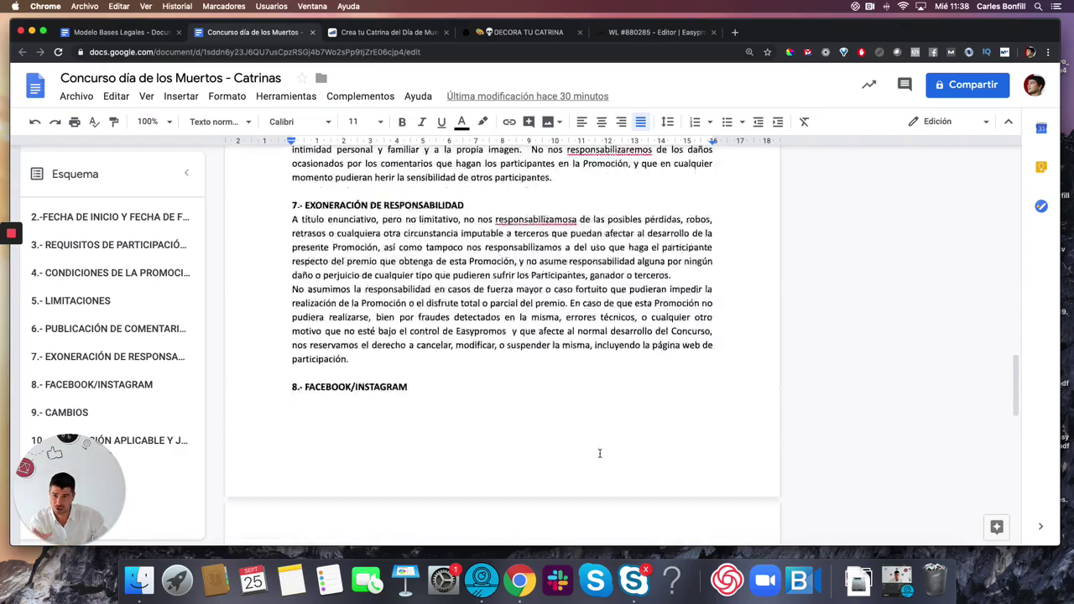
pyautogui.scroll(15, 599, 453)
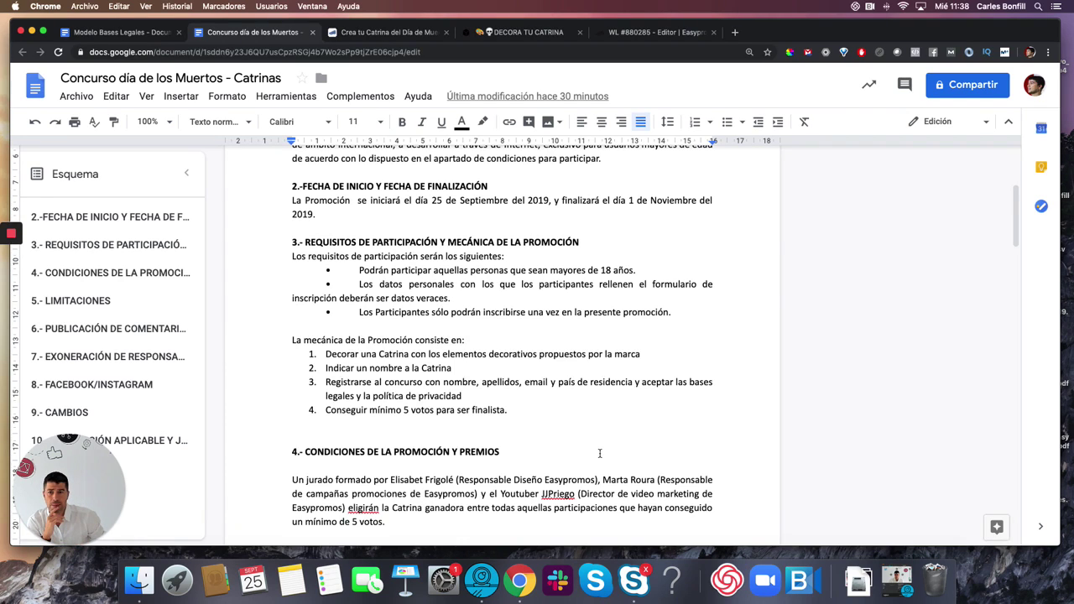
pyautogui.scroll(-3, 550, 320)
# - Select and copy the legal bases from 'BASES LEGALES DE PARTICIPACIÓN' through section 10
pyautogui.scroll(10, 539, 261)
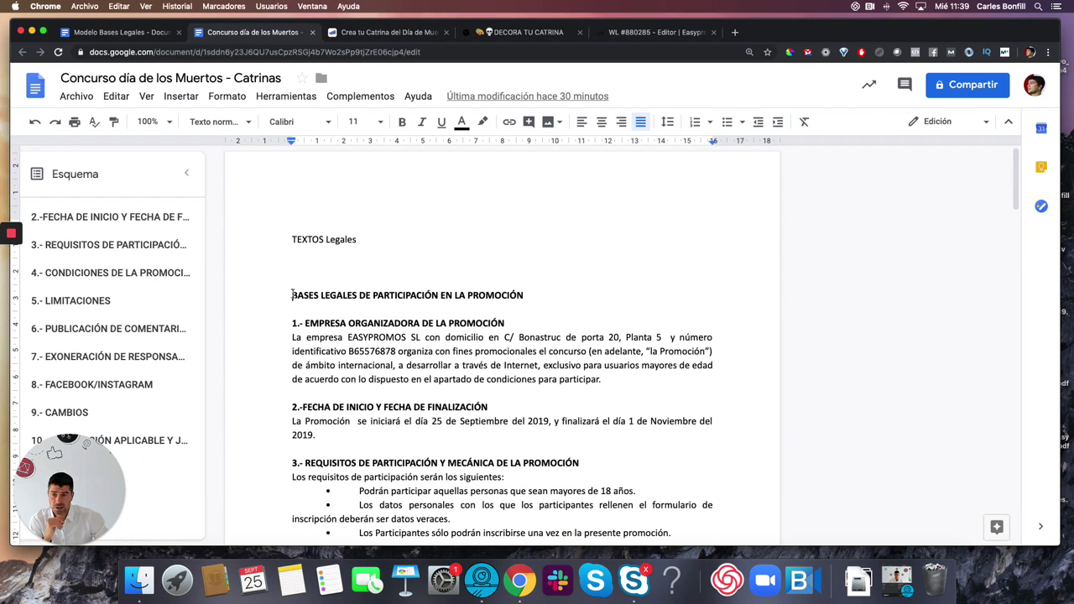
pyautogui.moveTo(292, 295); pyautogui.dragTo(702, 384)
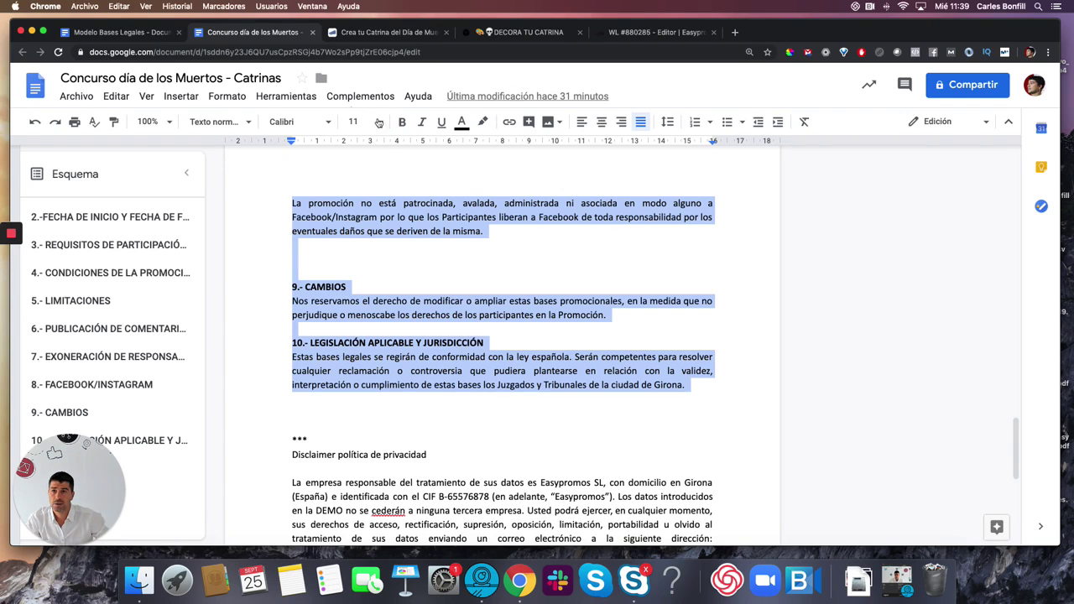
# - Paste the copied legal bases over the terms-of-use placeholder, save, and open Política de privacidad
pyautogui.click(658, 33)
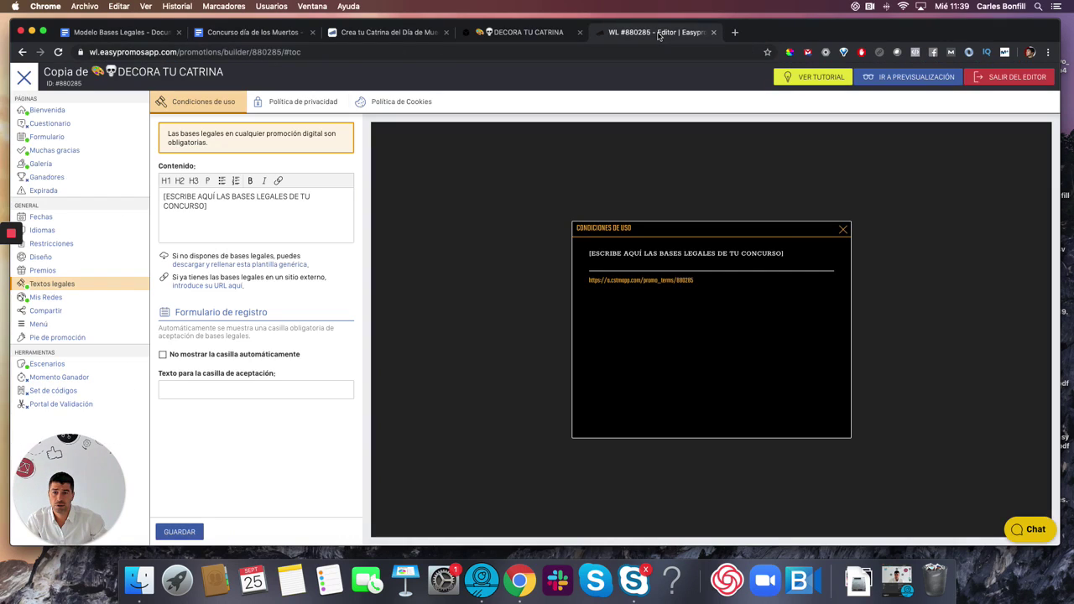
pyautogui.moveTo(221, 207); pyautogui.dragTo(156, 202)
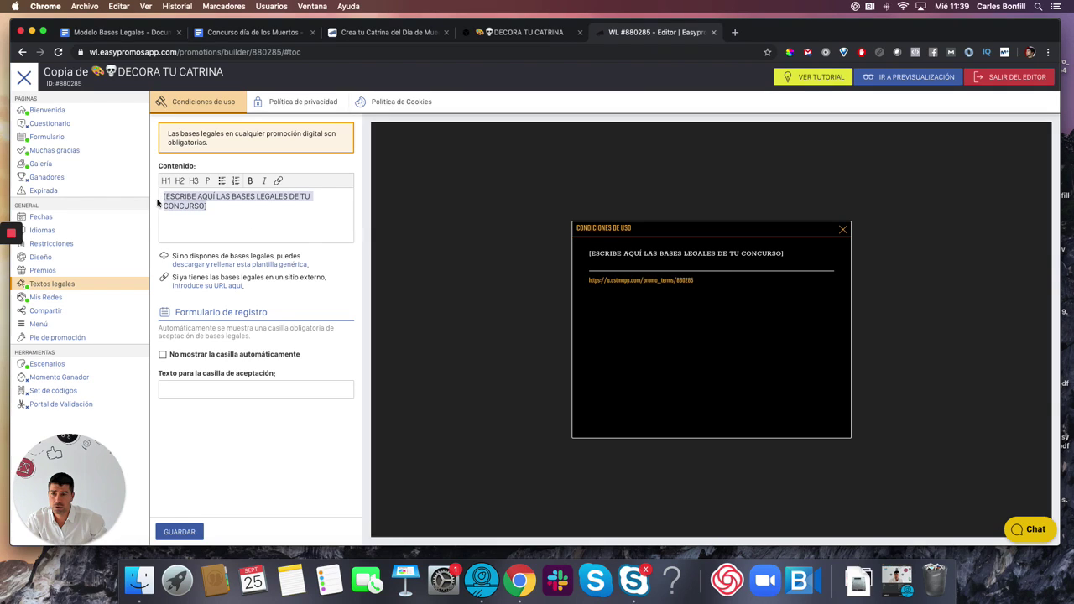
pyautogui.press('super+v')
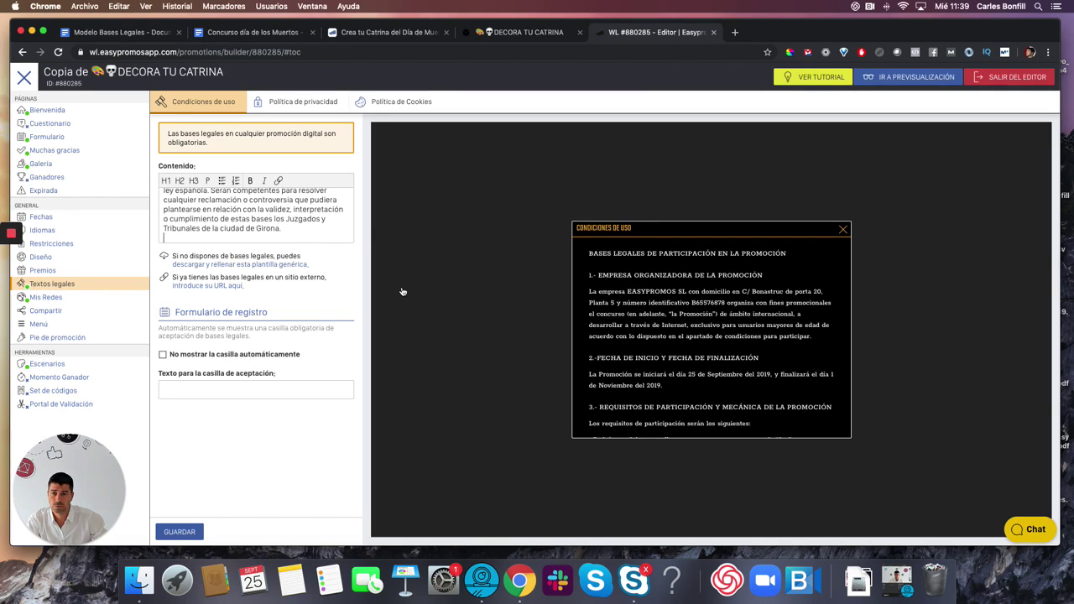
pyautogui.click(183, 533)
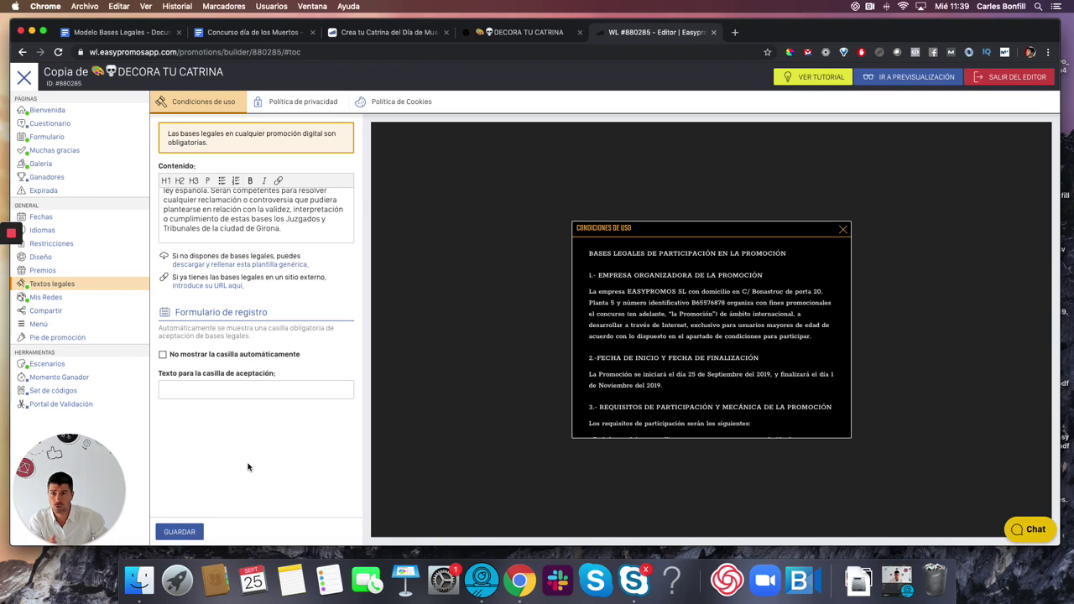
pyautogui.click(306, 108)
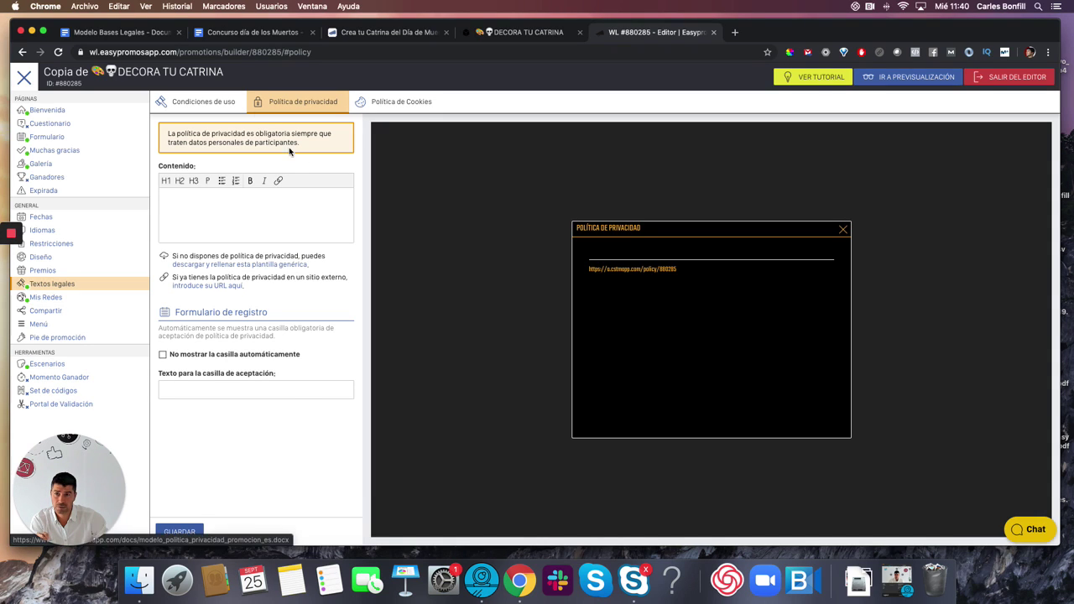
# - Copy the easypromosapp.com privacy link and save it as the privacy policy's external URL
pyautogui.click(258, 34)
pyautogui.scroll(-10, 503, 300)
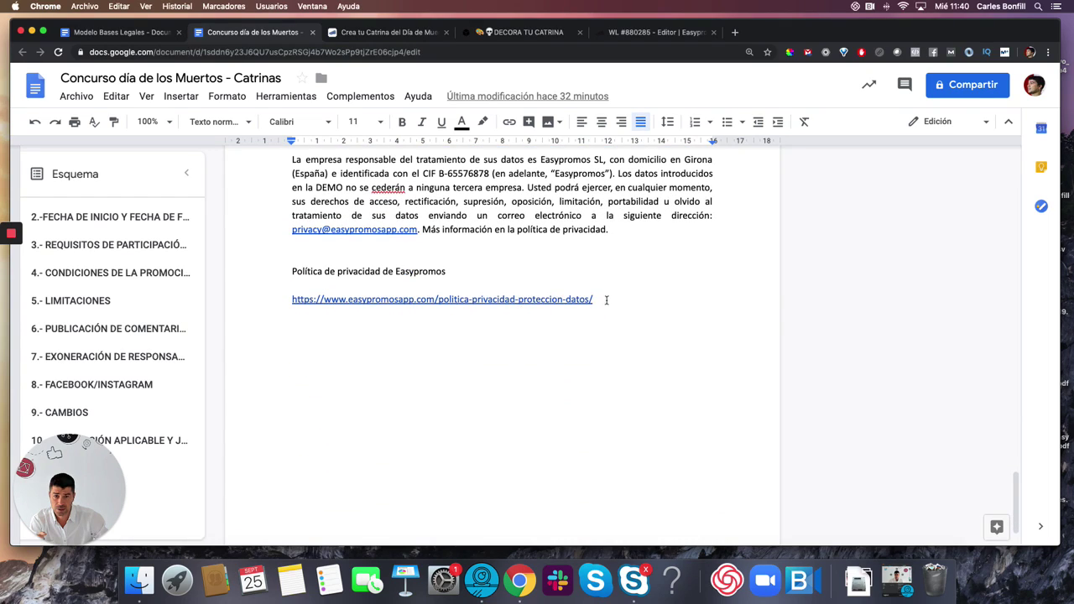
pyautogui.moveTo(605, 300); pyautogui.dragTo(283, 301)
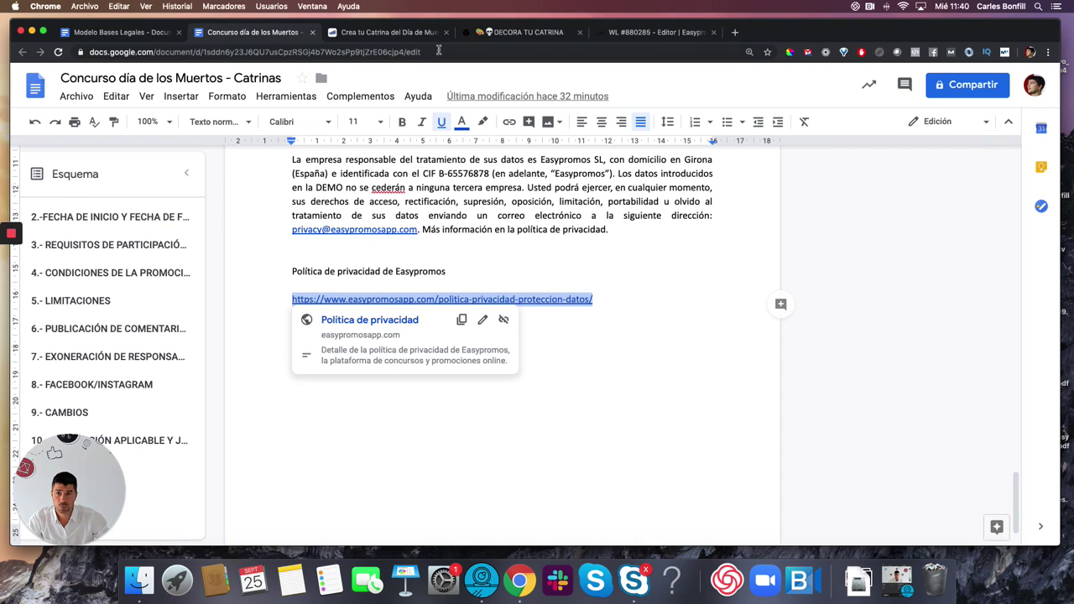
pyautogui.click(641, 34)
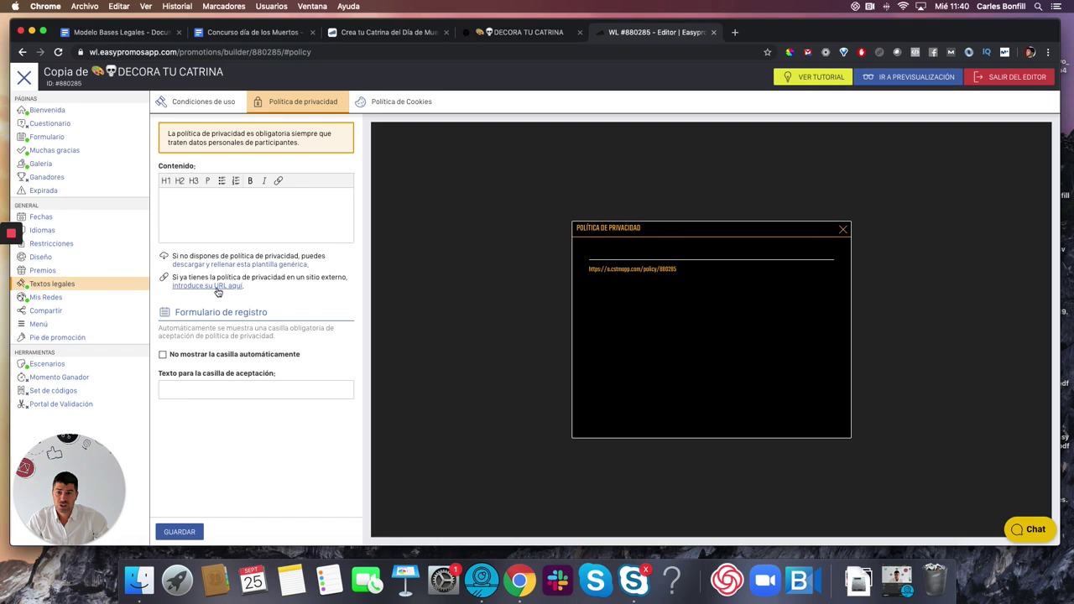
pyautogui.click(194, 287)
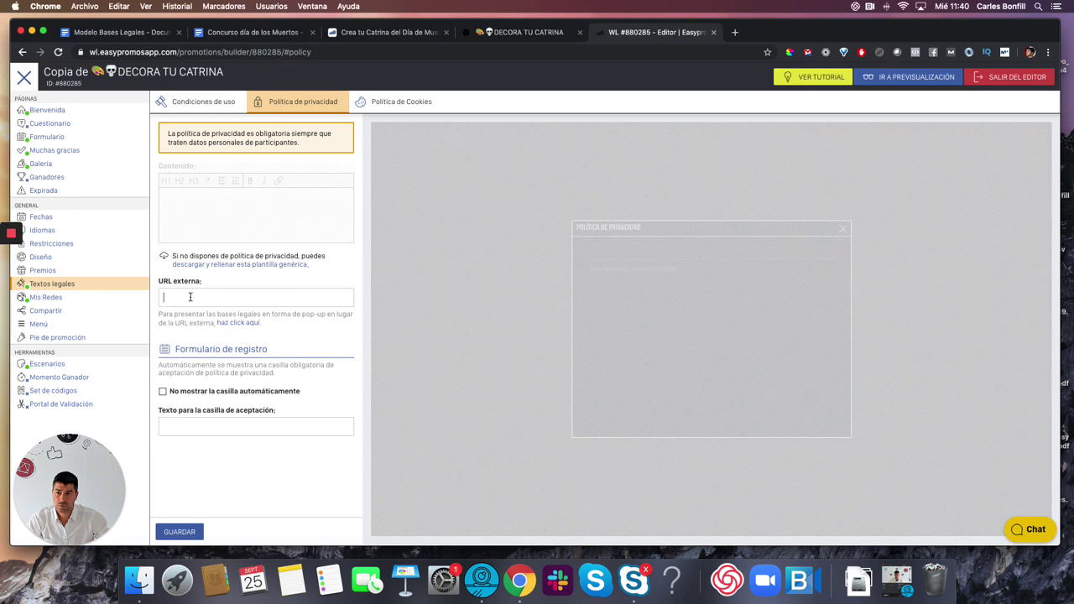
pyautogui.press('super+v')
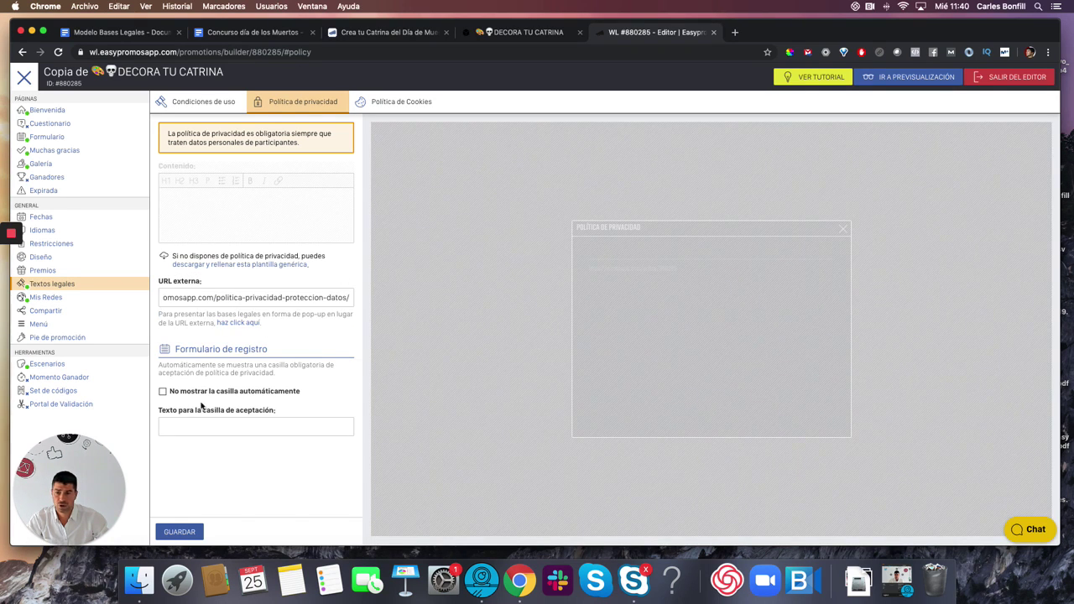
pyautogui.click(179, 531)
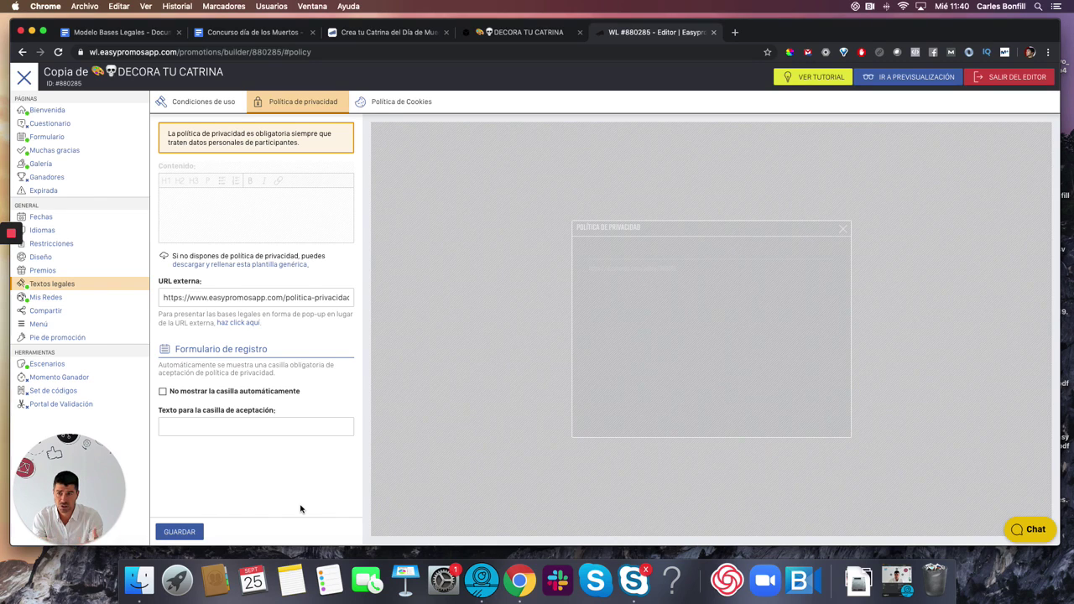
# - Change the Bienvenida title from 'Copia de DECORA TU CATRINA' to 'DECORA TU CATRINA y GANA 50 €'
pyautogui.click(50, 111)
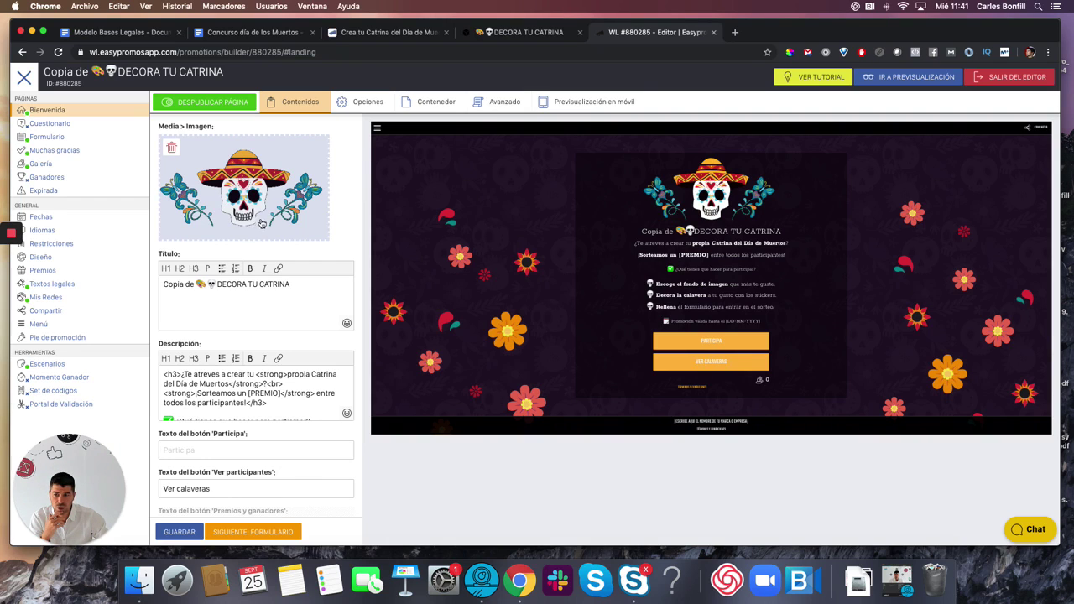
pyautogui.moveTo(196, 285); pyautogui.dragTo(153, 286)
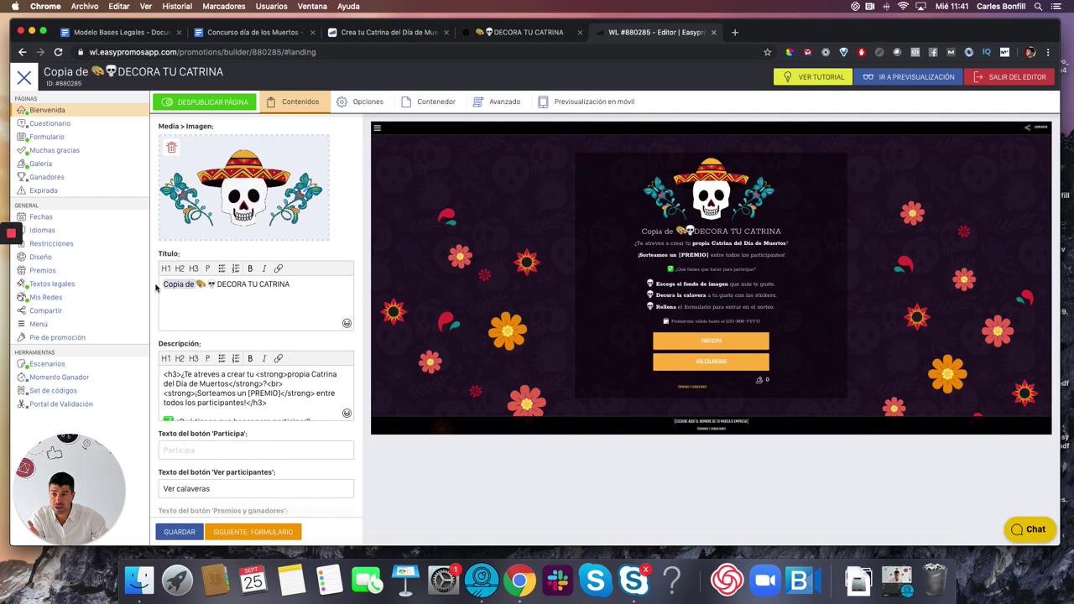
pyautogui.press('BackSpace')
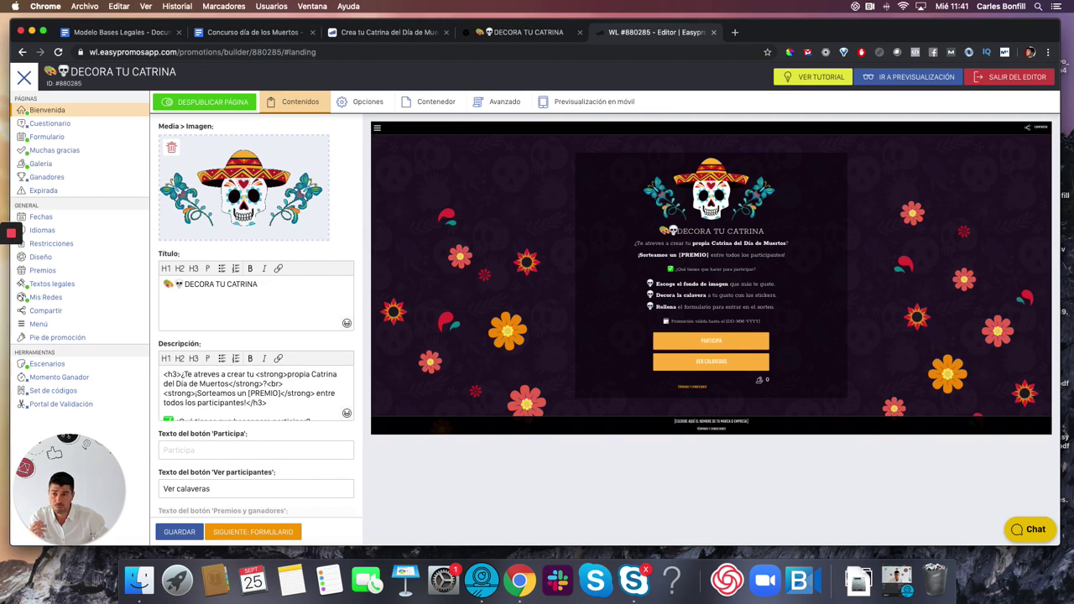
pyautogui.click(276, 285)
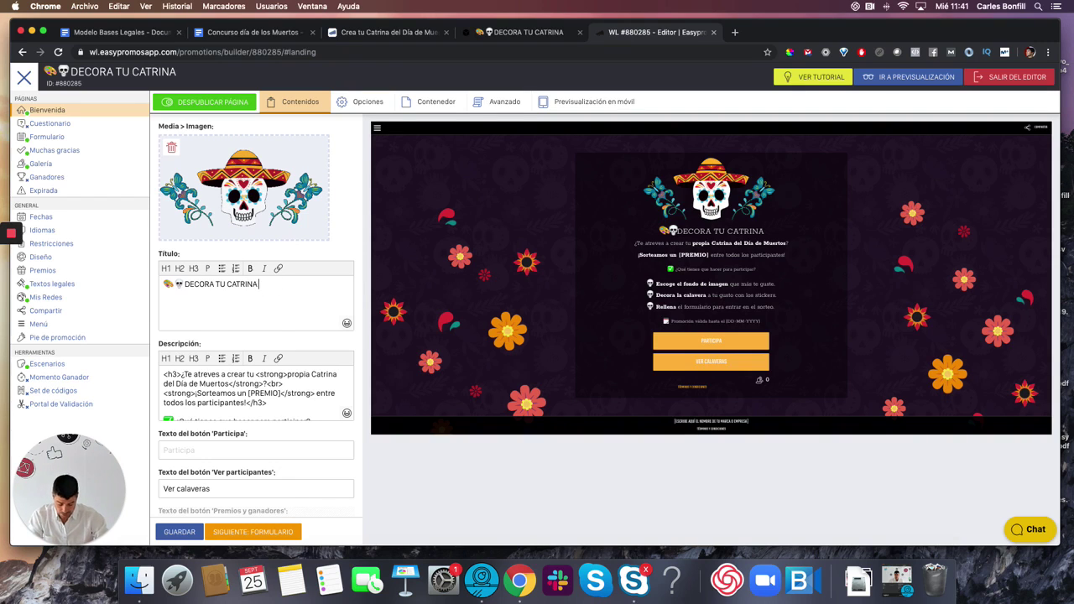
pyautogui.write('y GANA')
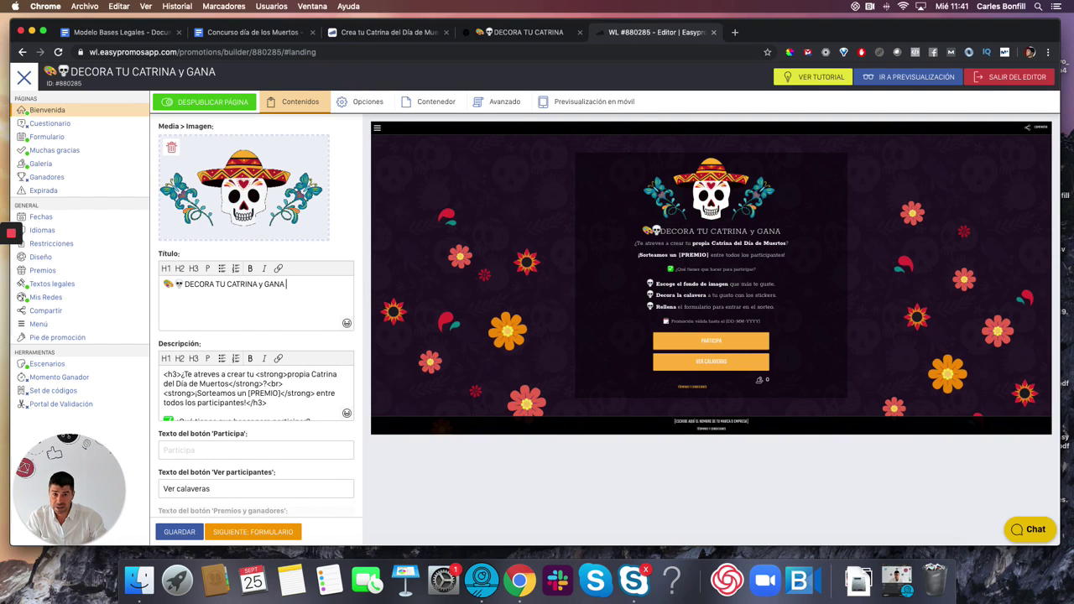
pyautogui.write(' 50 €')
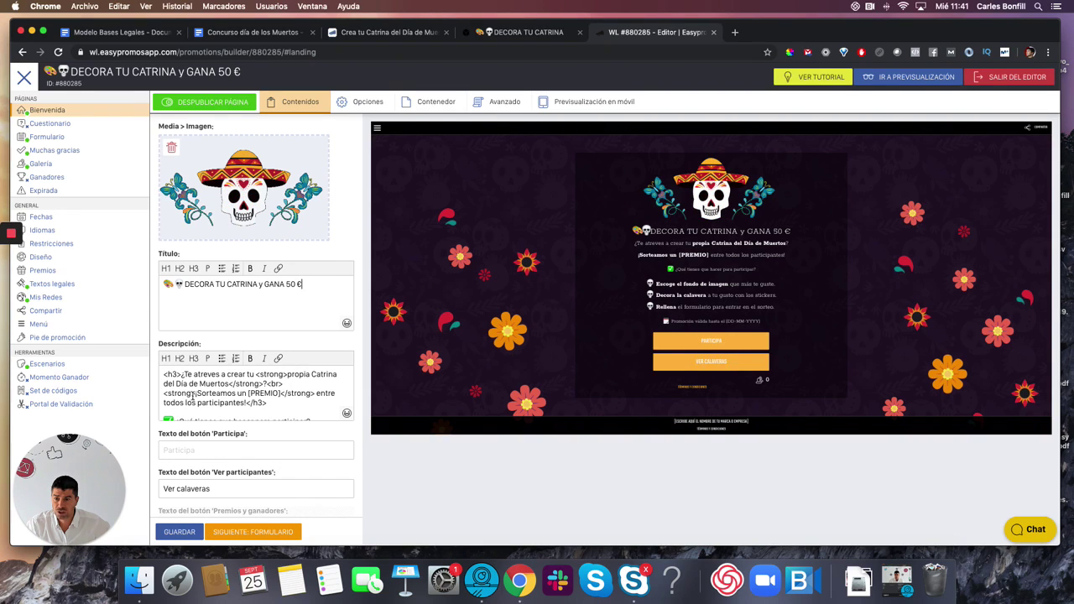
# - Replace the Sorteamos prize line with 'La mejor €atrina ganará una tarjeta Amazon valorada en 50Euros'
pyautogui.moveTo(198, 393); pyautogui.dragTo(245, 393)
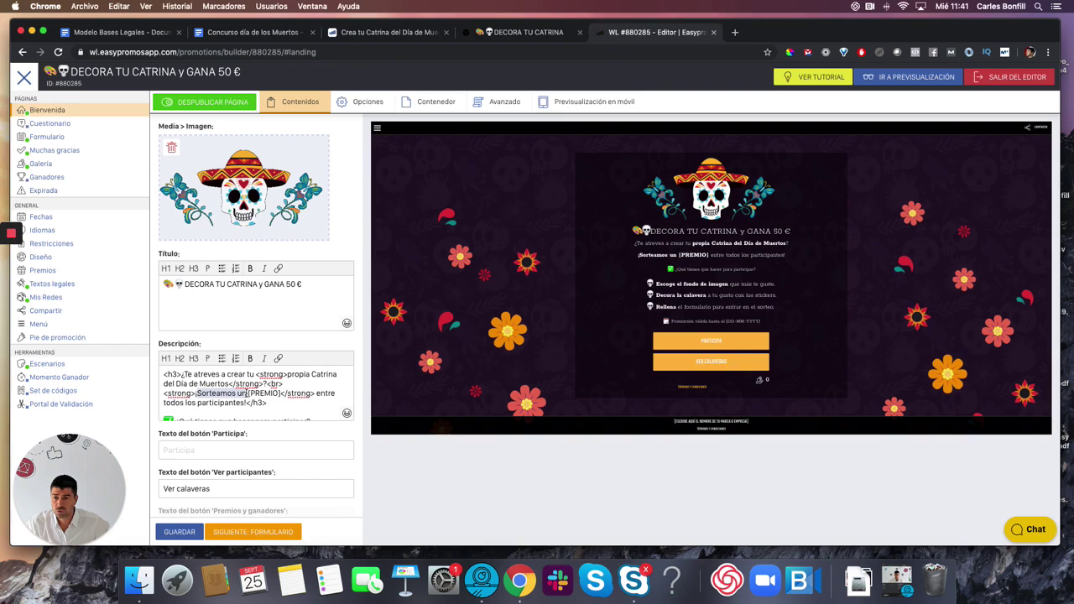
pyautogui.write('L')
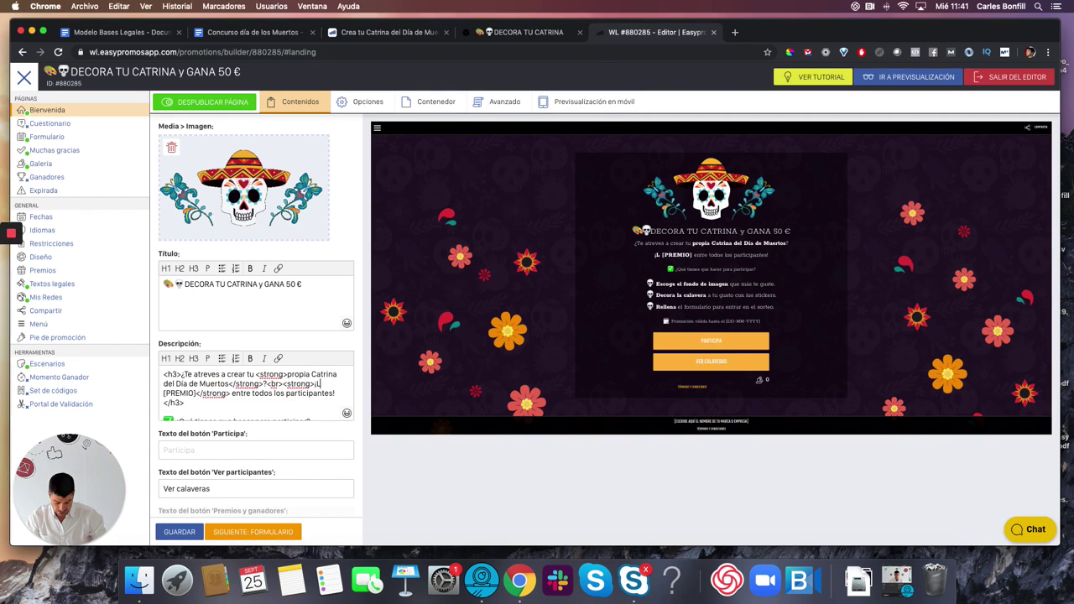
pyautogui.write('a mejor €')
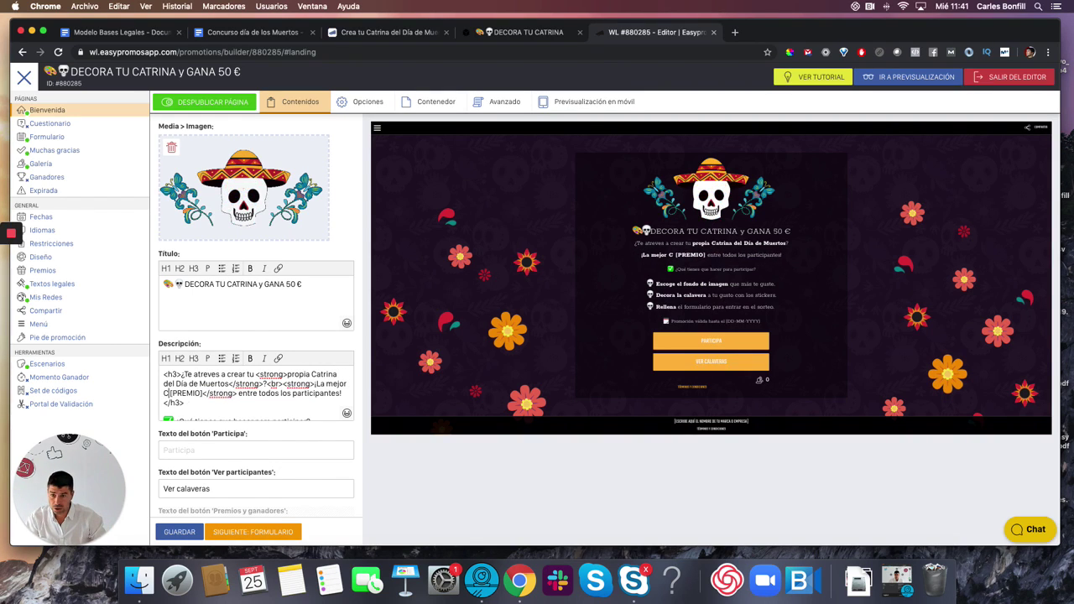
pyautogui.write('atrina')
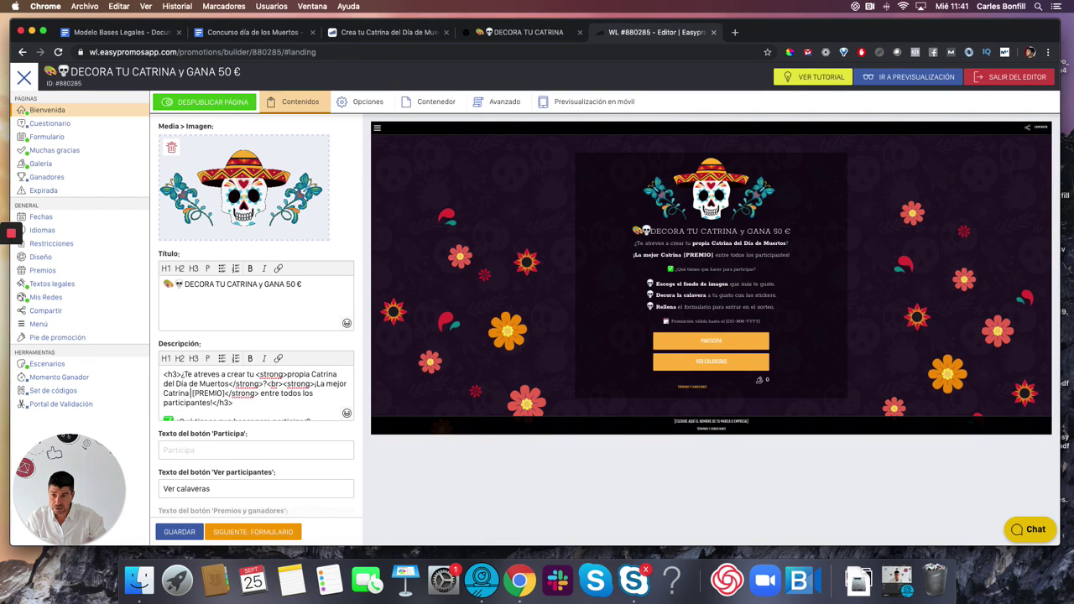
pyautogui.write(' ganará un')
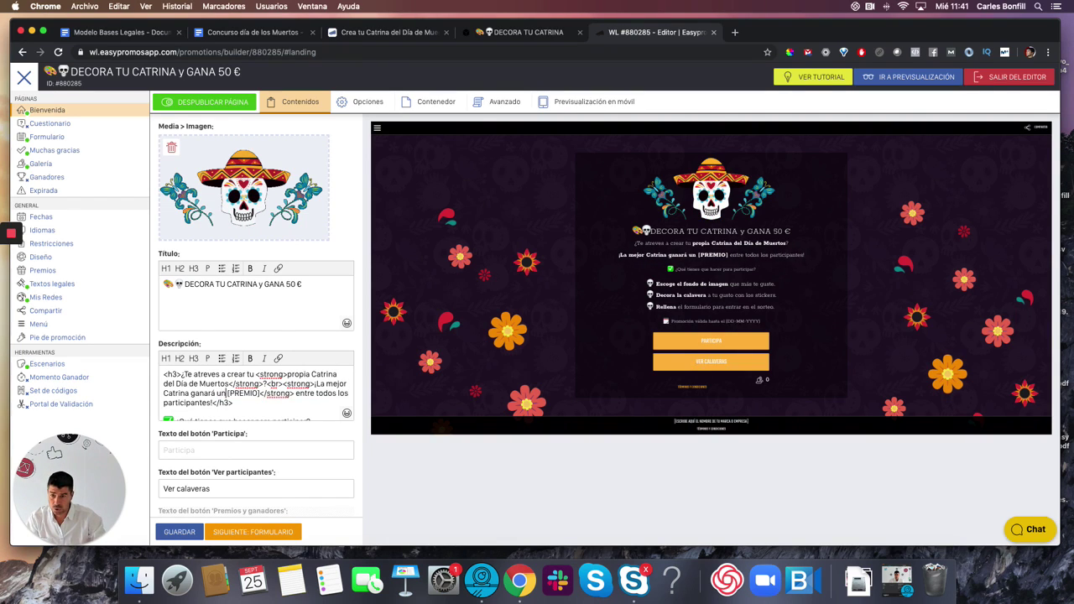
pyautogui.write('a tarje')
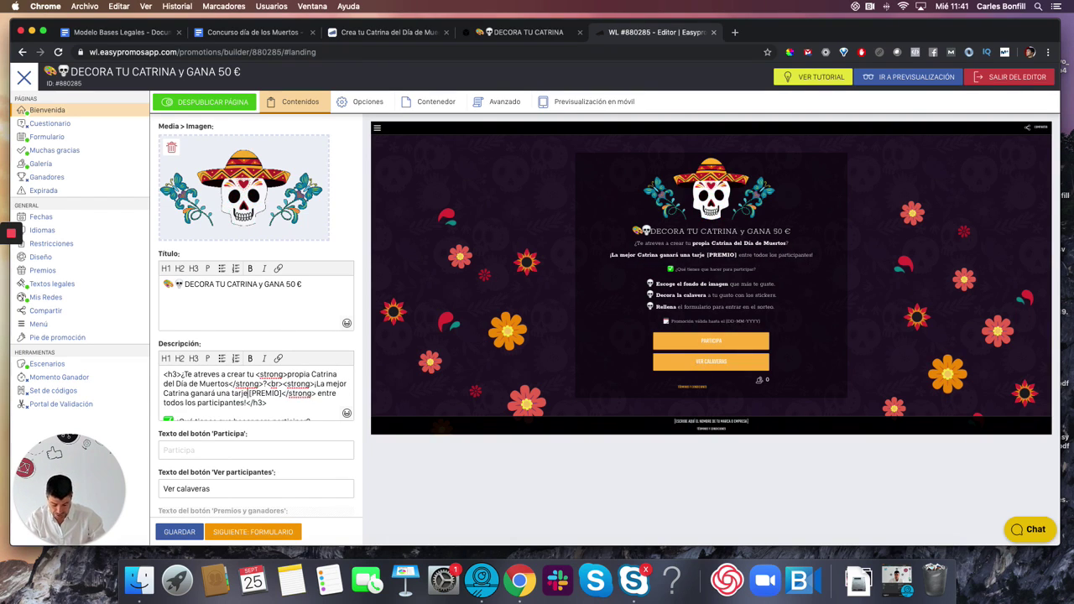
pyautogui.write('ta Amazon ')
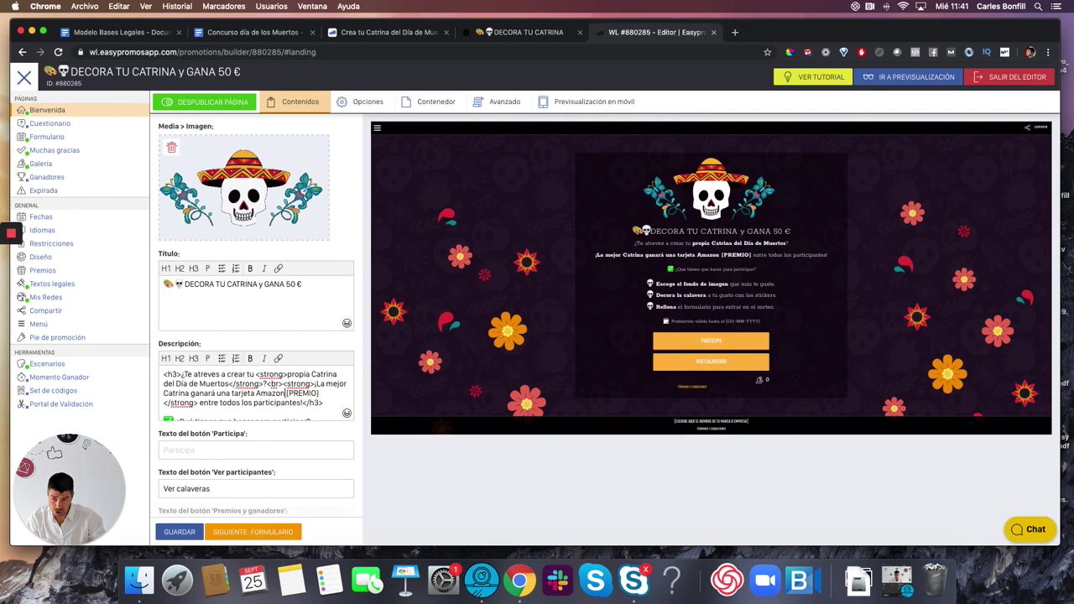
pyautogui.write('valorada en ')
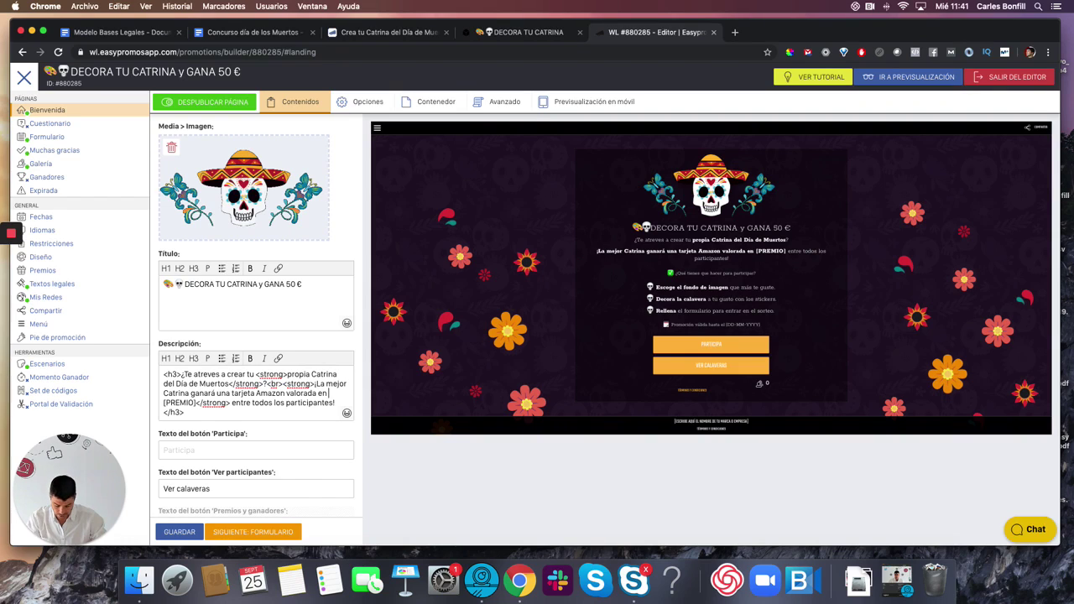
pyautogui.write('50Euros')
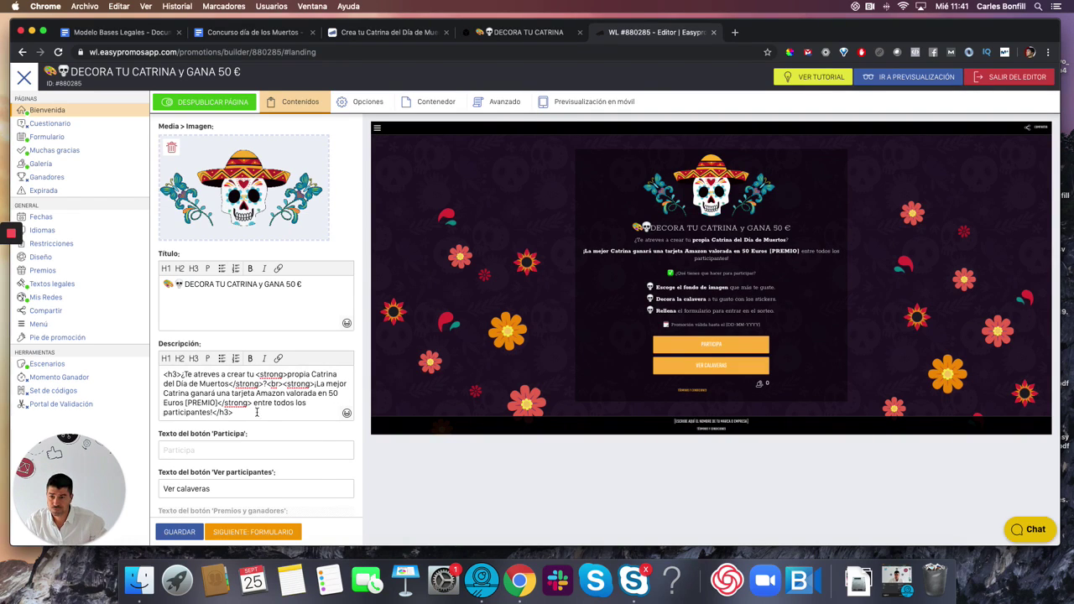
pyautogui.moveTo(251, 402); pyautogui.dragTo(229, 409)
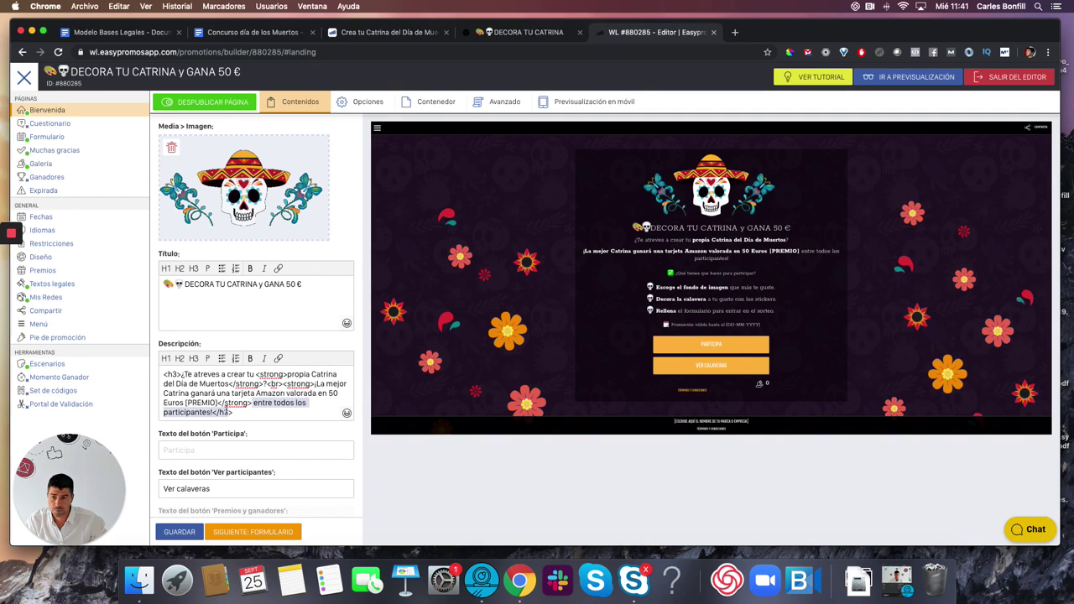
pyautogui.scroll(-3, 214, 409)
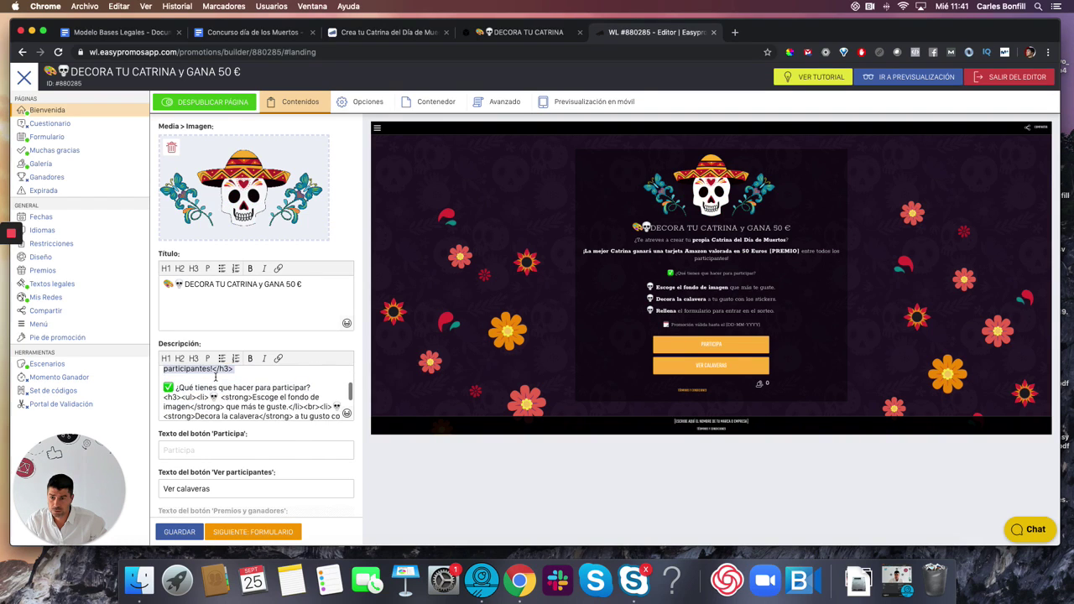
pyautogui.scroll(3, 215, 390)
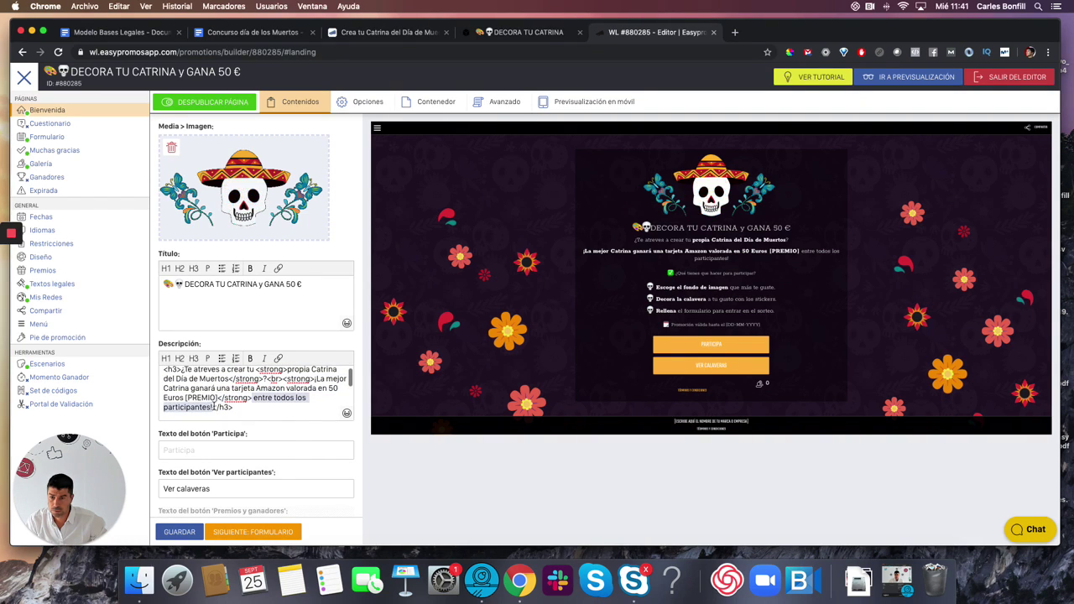
pyautogui.press('BackSpace')
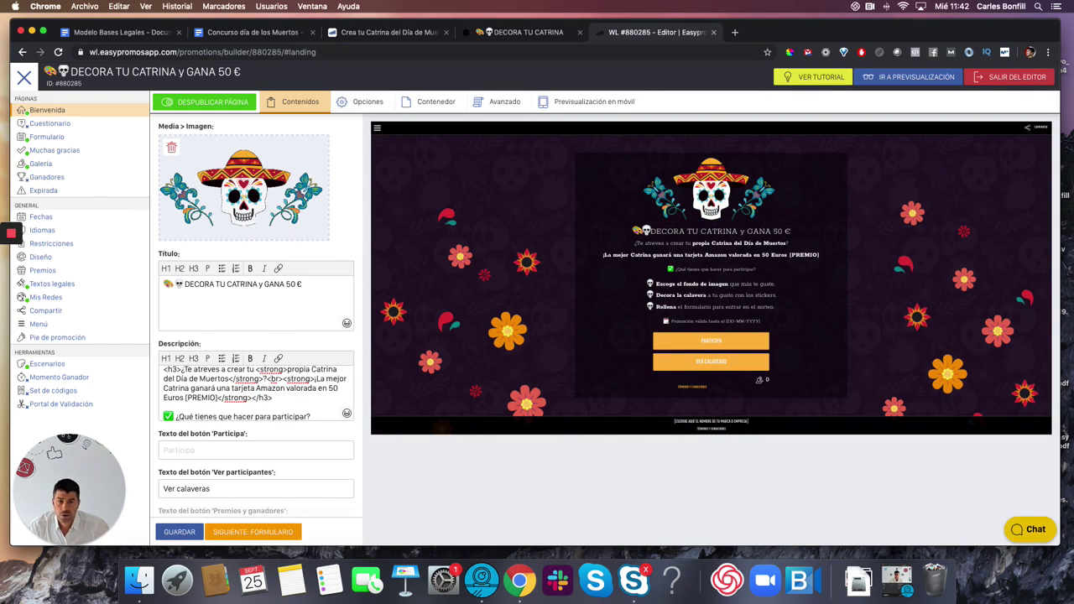
# - Replace 'para entrar en el sorteo.' with 'con tus datos para participar.' in the description
pyautogui.scroll(-2, 256, 404)
pyautogui.scroll(-1, 256, 405)
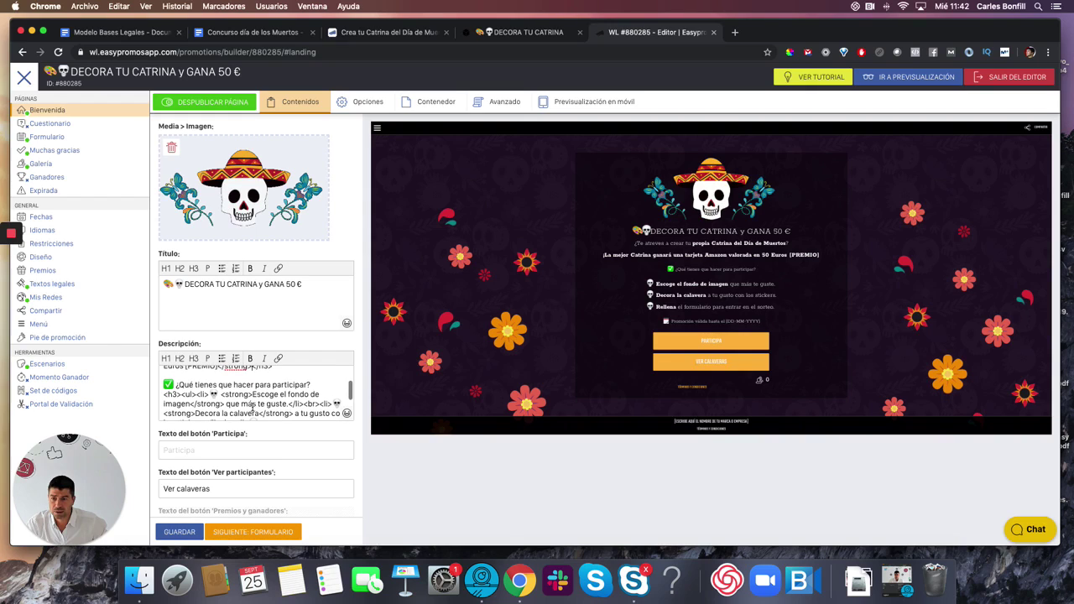
pyautogui.scroll(-1, 232, 406)
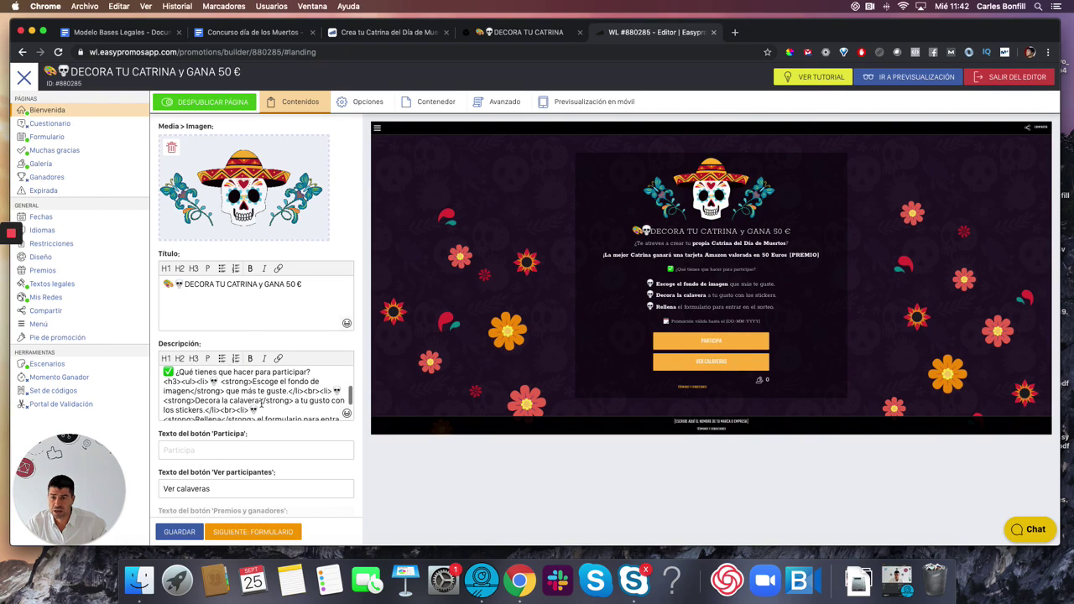
pyautogui.scroll(-2, 269, 403)
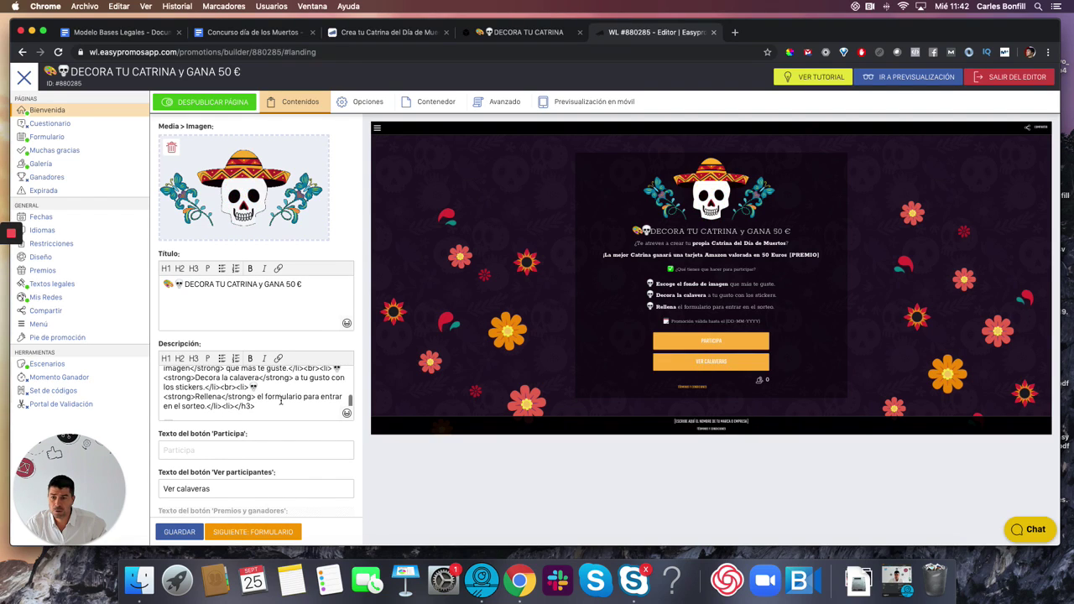
pyautogui.moveTo(303, 397); pyautogui.dragTo(210, 406)
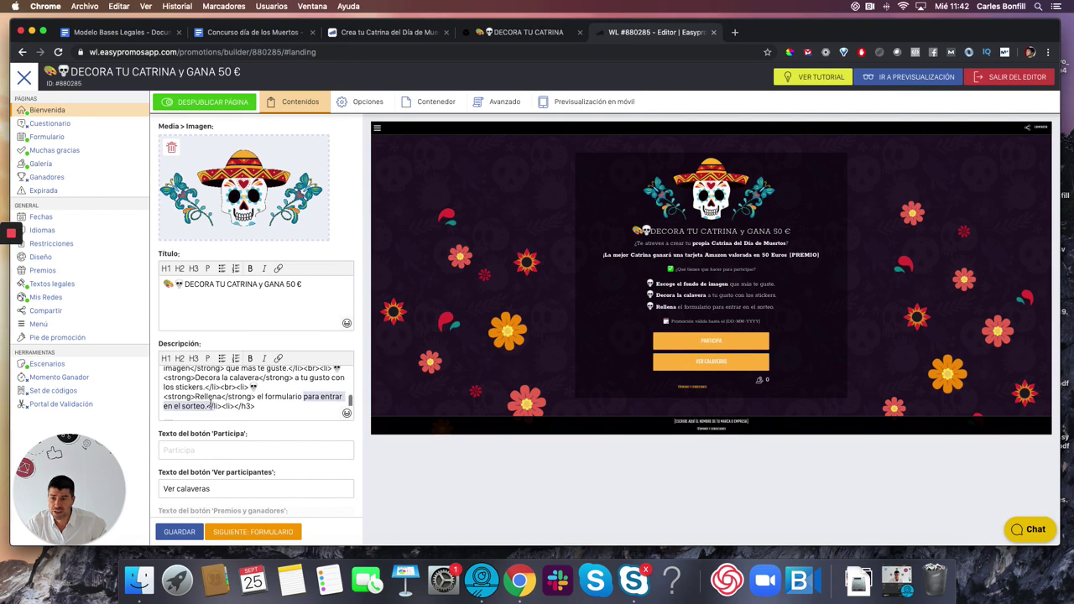
pyautogui.write('con ')
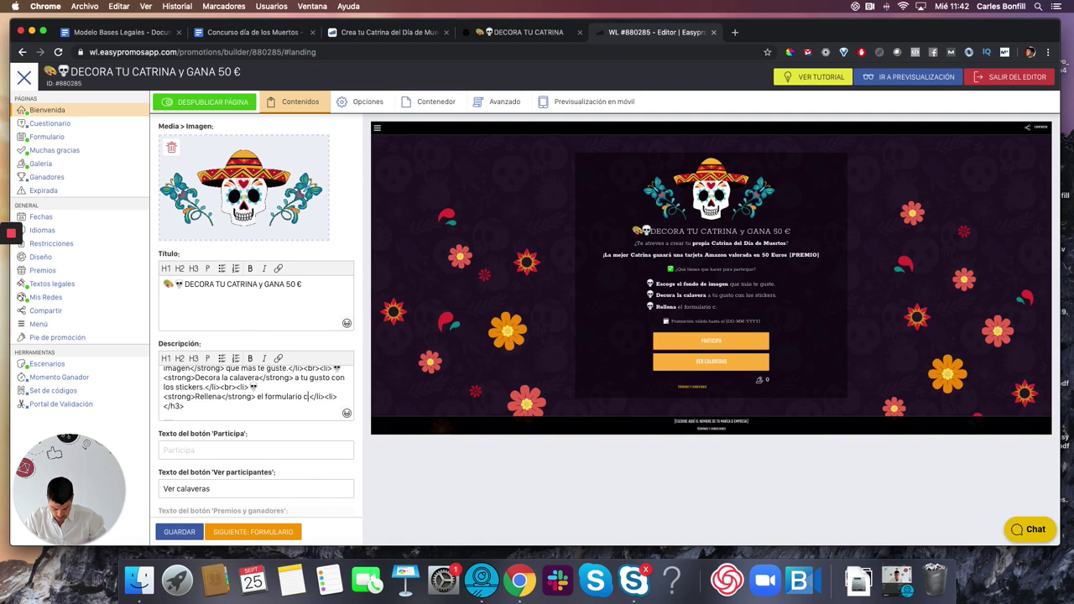
pyautogui.write('tus datos para')
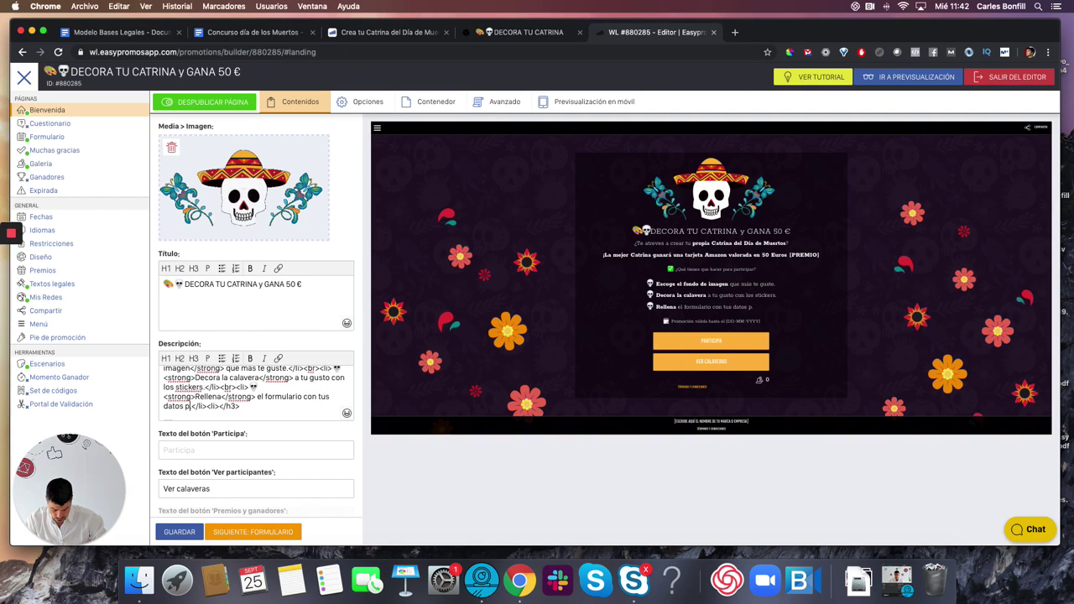
pyautogui.write(' participar.')
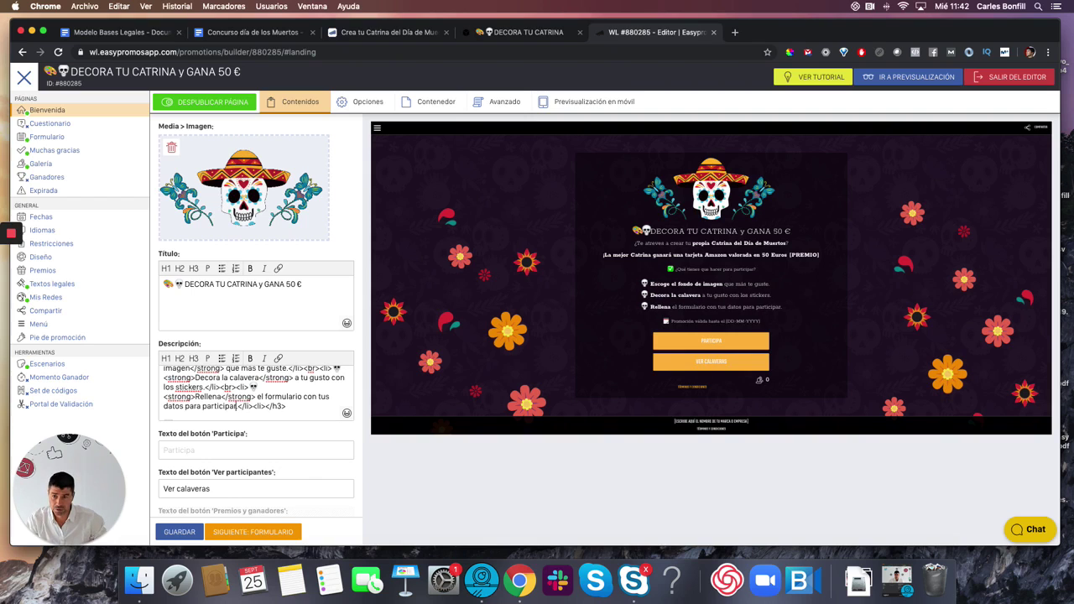
pyautogui.press('BackSpace')
pyautogui.write('📅 Promoción válida hasta el [DD-MM-YYYY]')
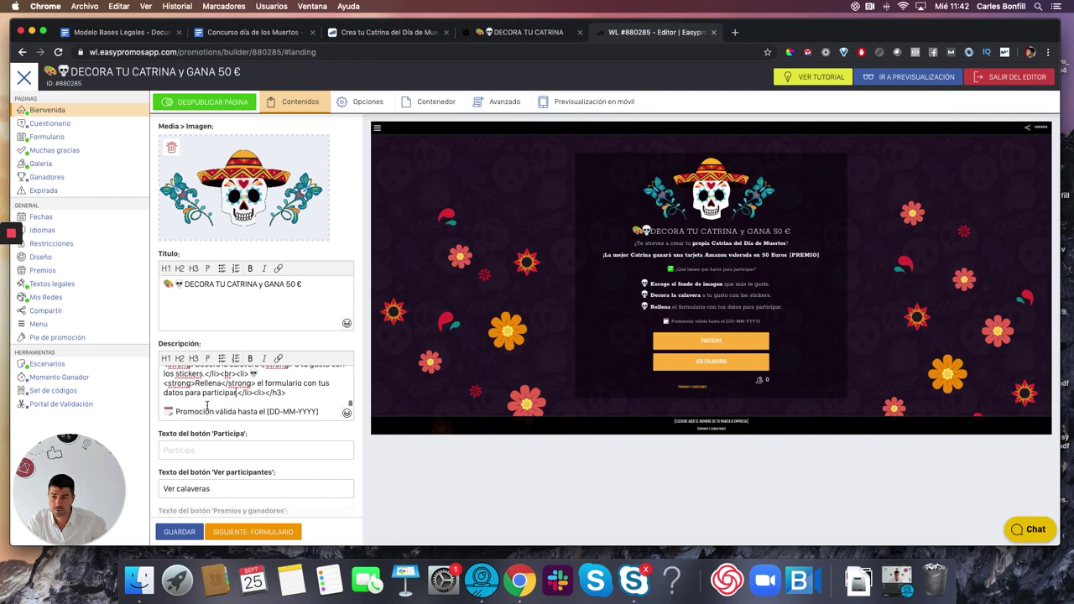
# - Add a final list item 'Consigue un mínimo de 5 votos para entrar a la final'
pyautogui.click(299, 391)
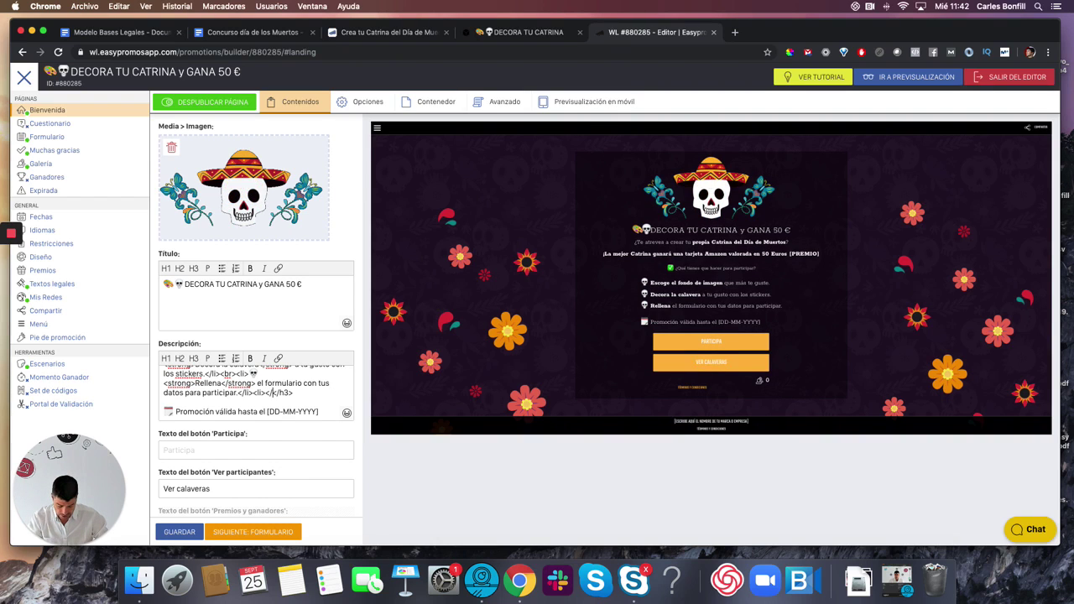
pyautogui.write('</li>')
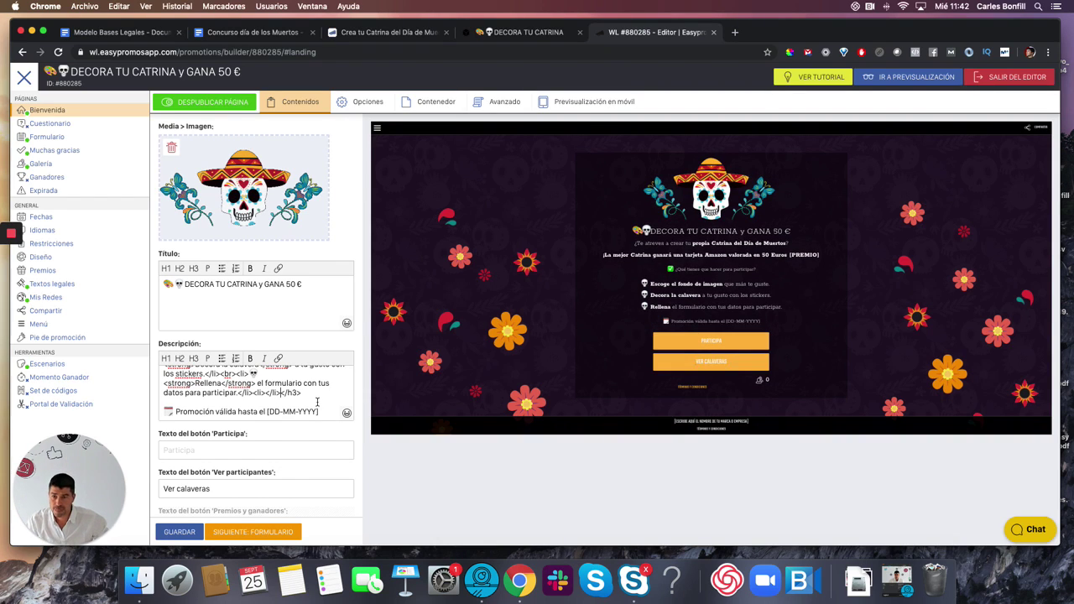
pyautogui.press('Left')
pyautogui.press('Left')
pyautogui.press('Left')
pyautogui.press('Left')
pyautogui.press('Left')
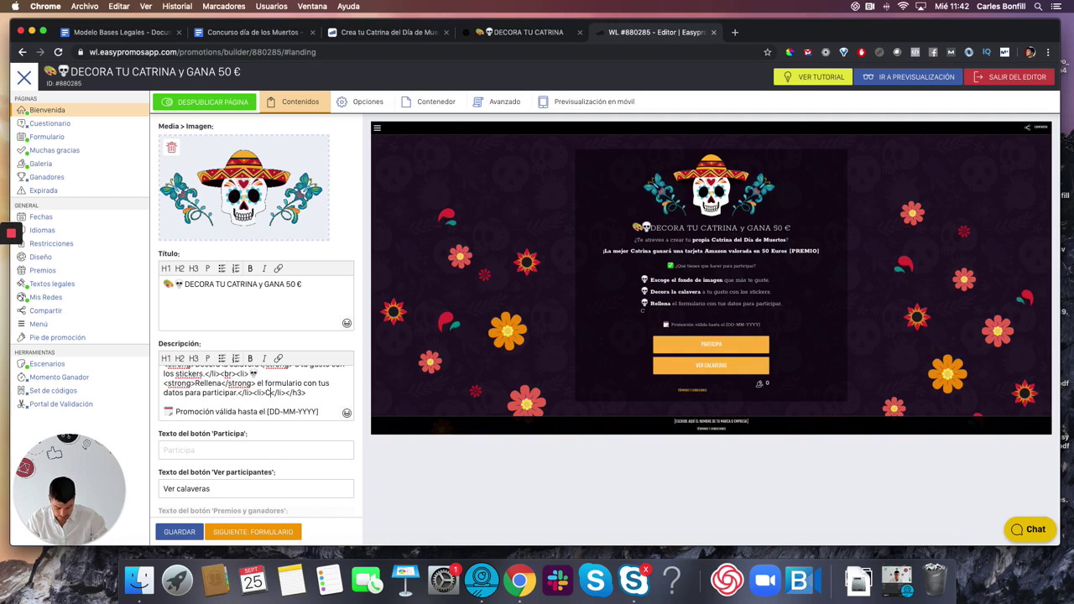
pyautogui.write('Consigue')
pyautogui.press('BackSpace')
pyautogui.press('BackSpace')
pyautogui.press('BackSpace')
pyautogui.press('BackSpace')
pyautogui.press('BackSpace')
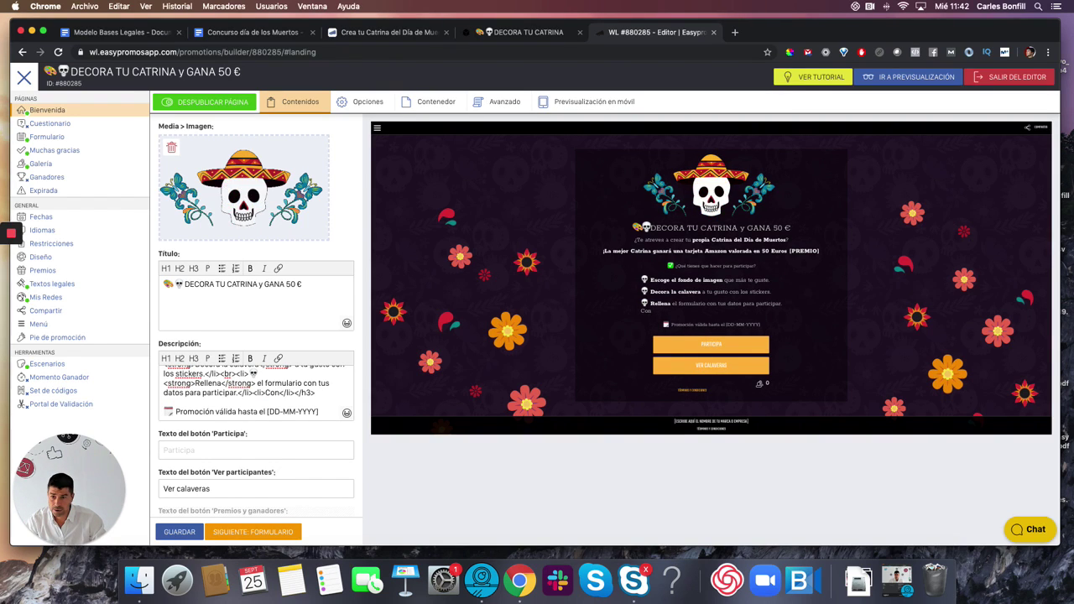
pyautogui.write('sigue un .')
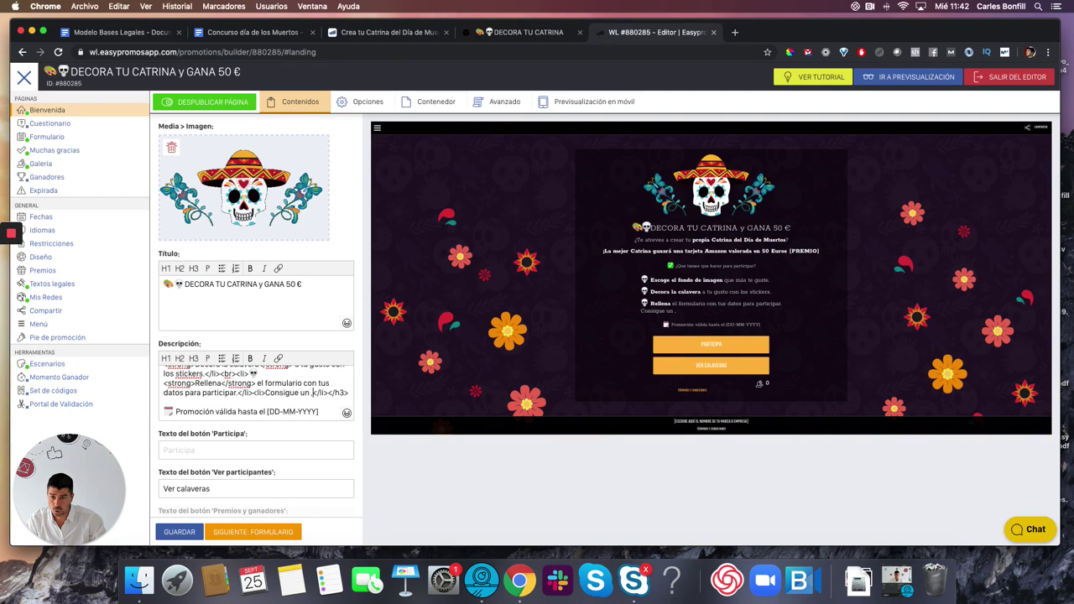
pyautogui.write('mínimo de ')
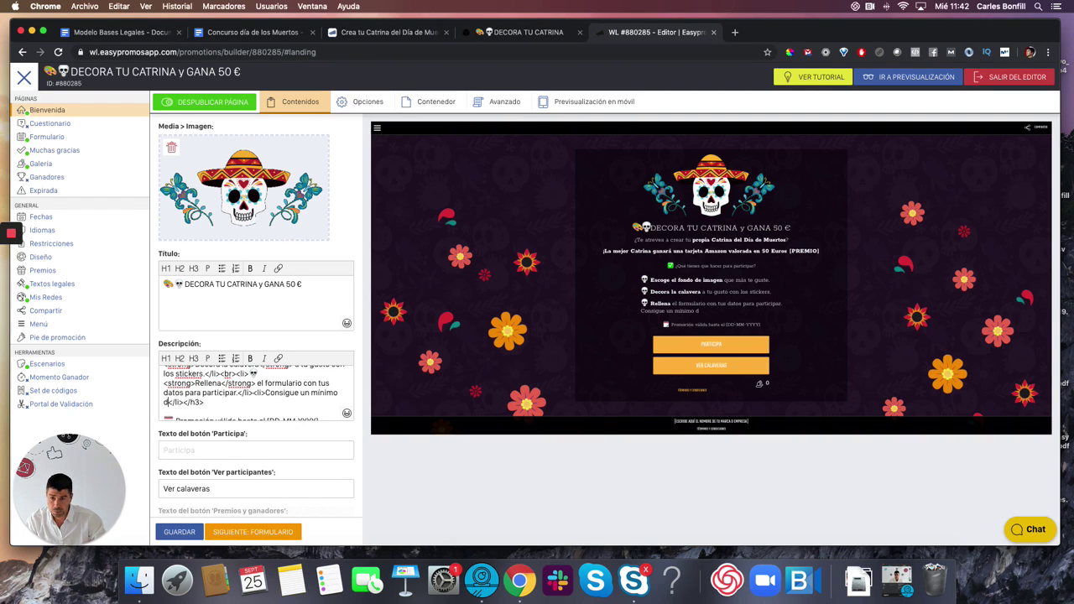
pyautogui.write('5 votos para ')
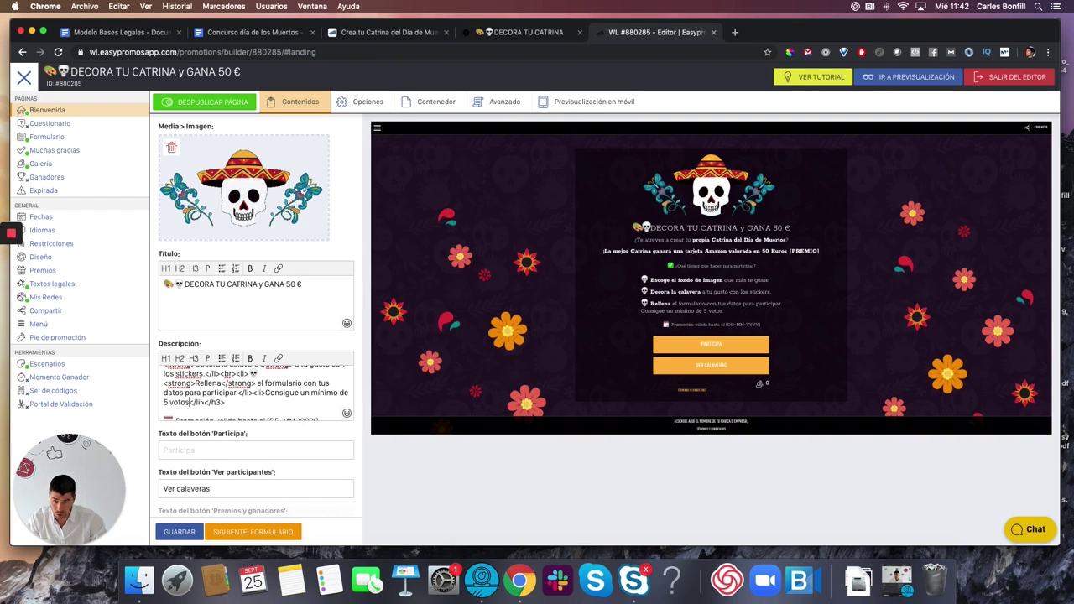
pyautogui.write('entrar a la ')
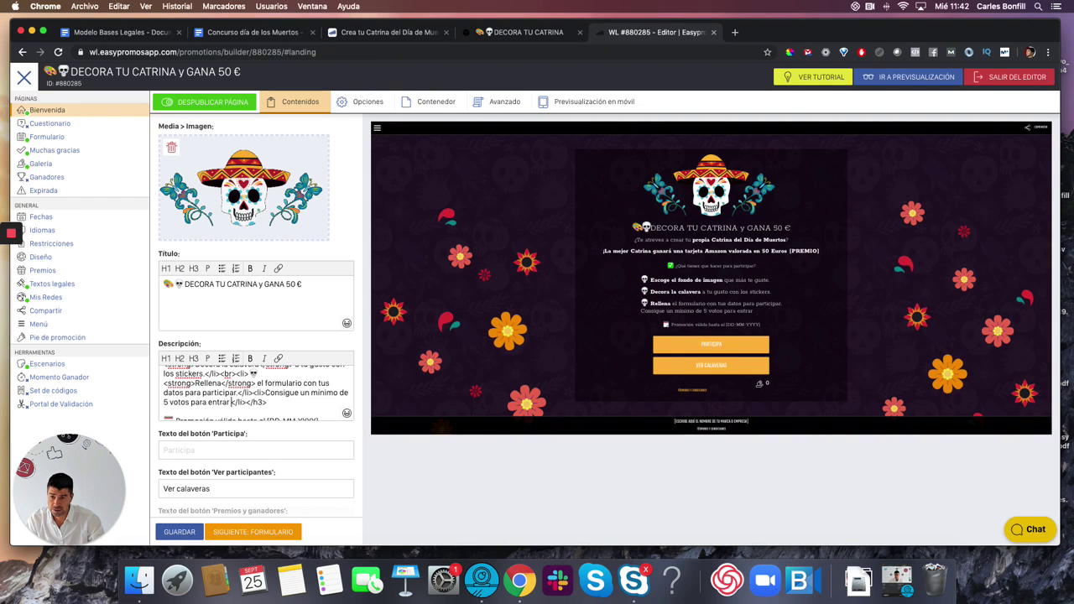
pyautogui.write('final')
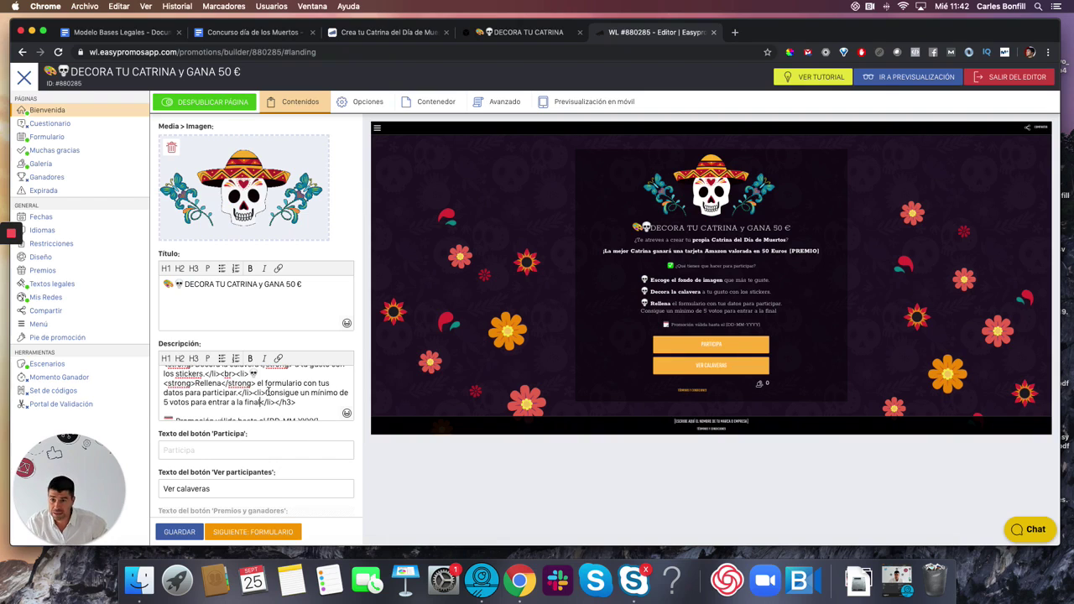
# - Insert a skull emoji in the fourth step and bold 'Consigue un mínimo de 5 votos'
pyautogui.scroll(1, 268, 392)
pyautogui.scroll(1, 277, 394)
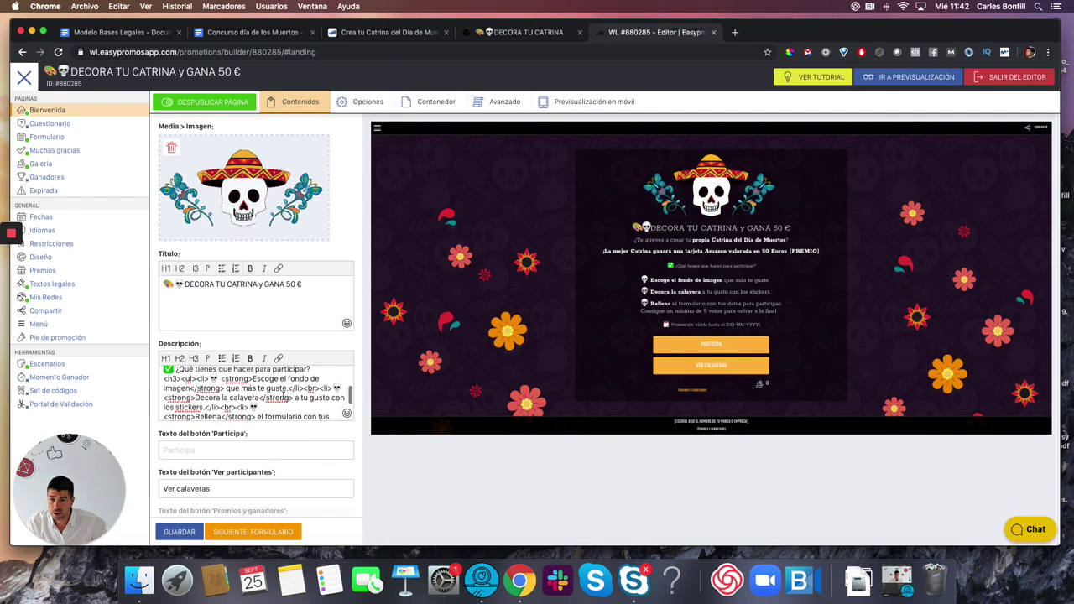
pyautogui.doubleClick(308, 388)
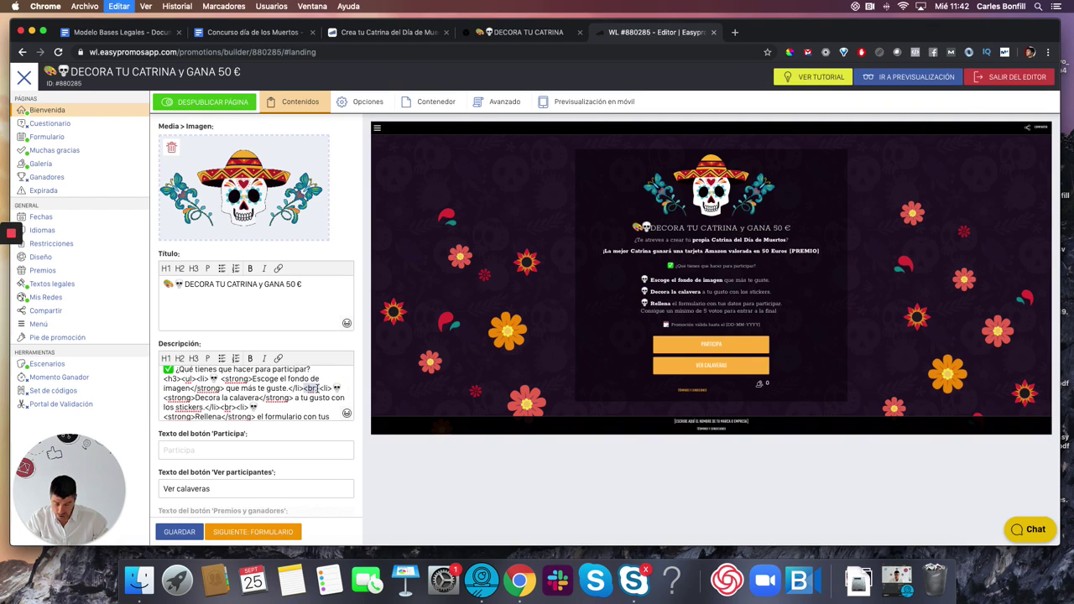
pyautogui.scroll(-2, 315, 399)
pyautogui.scroll(-2, 313, 401)
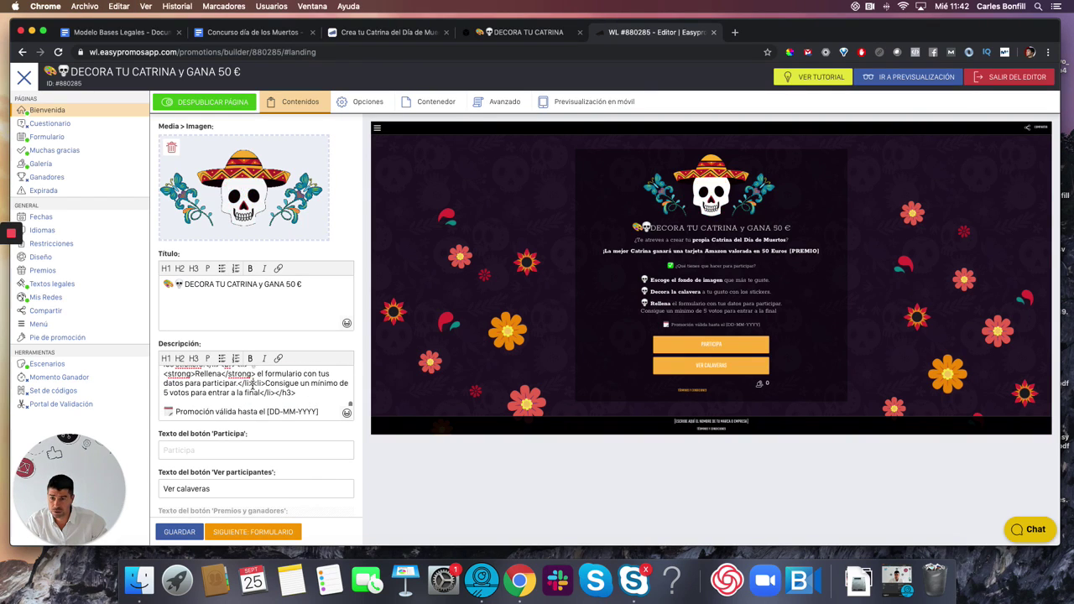
pyautogui.scroll(3, 256, 388)
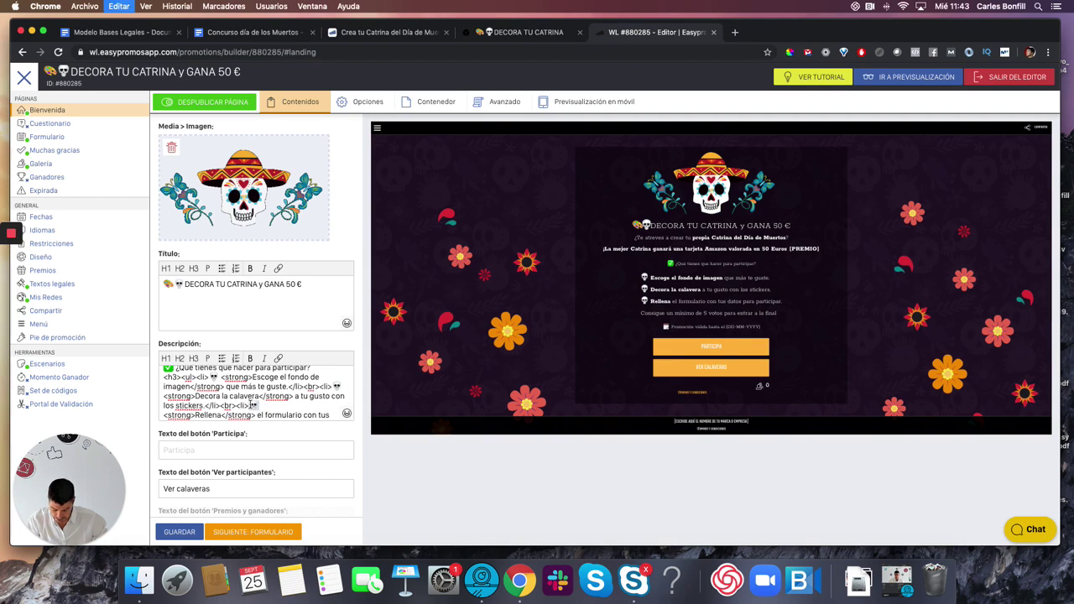
pyautogui.scroll(-3, 251, 403)
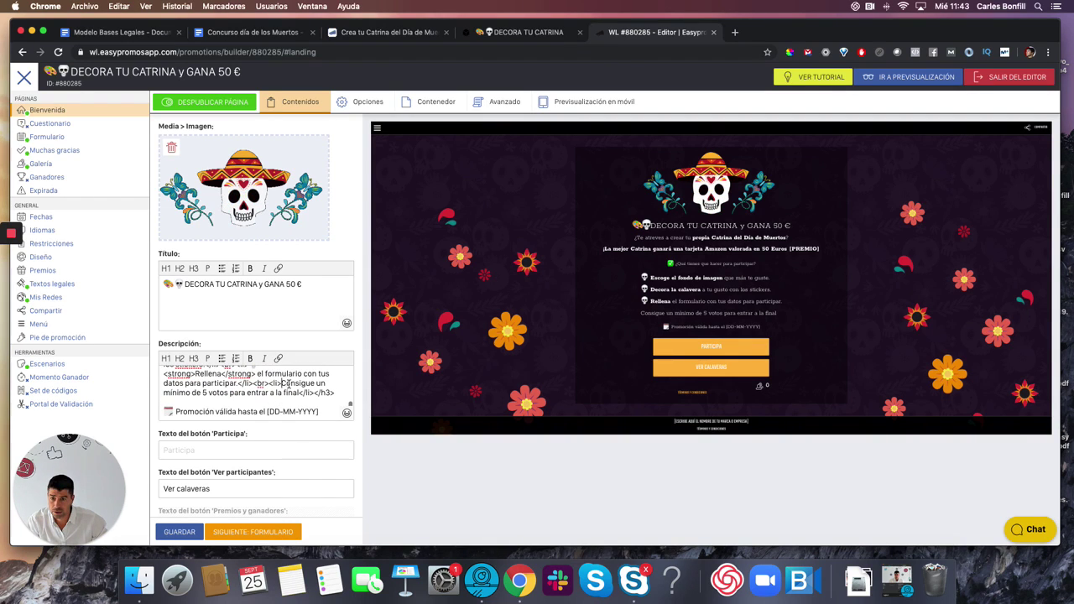
pyautogui.write('💀')
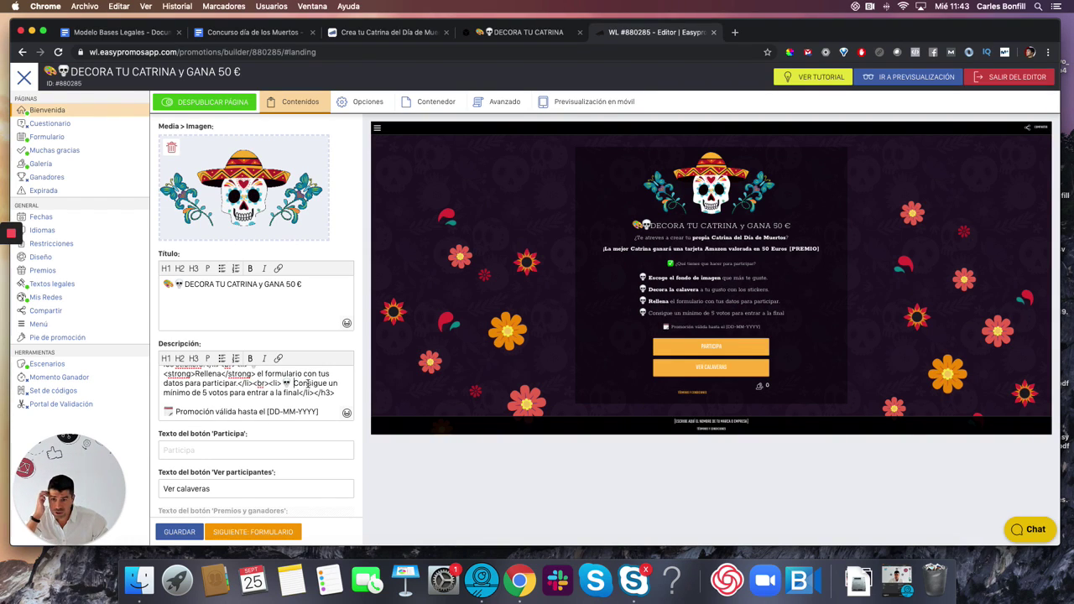
pyautogui.moveTo(292, 383); pyautogui.dragTo(228, 392)
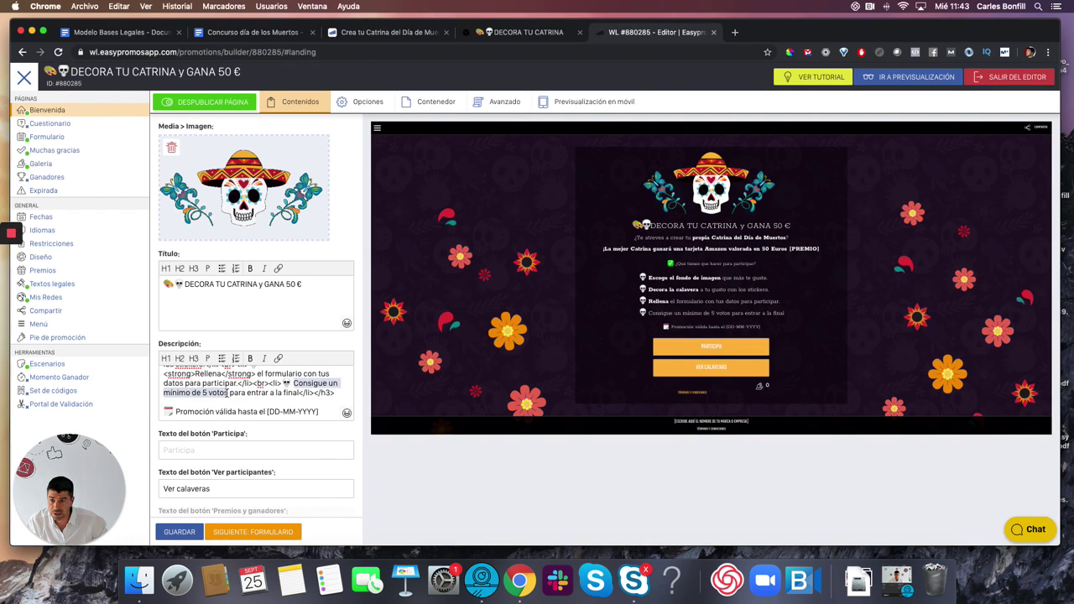
pyautogui.click(250, 359)
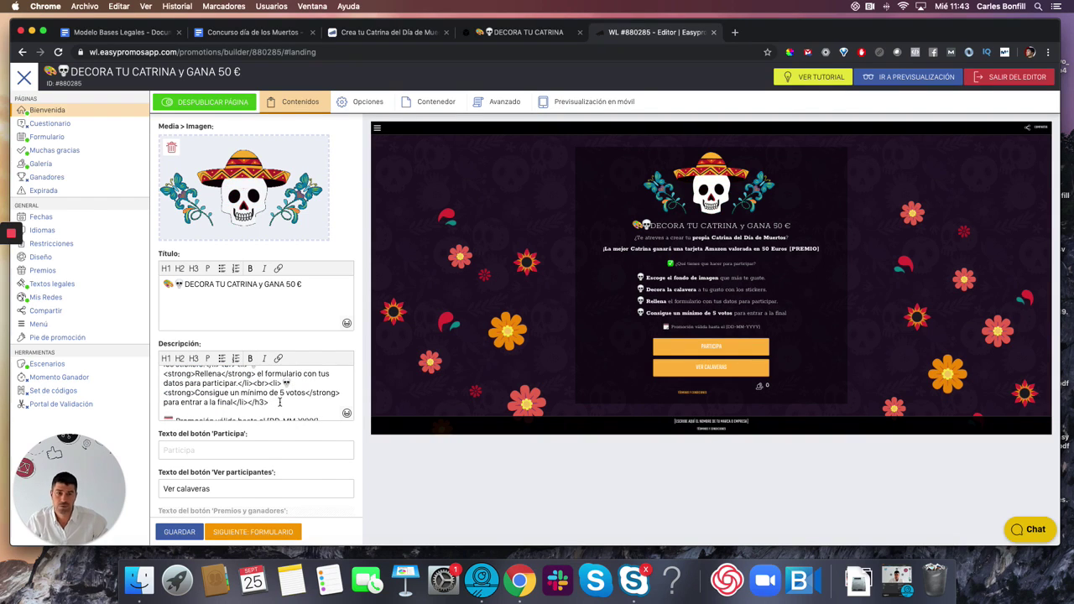
pyautogui.scroll(-1, 320, 407)
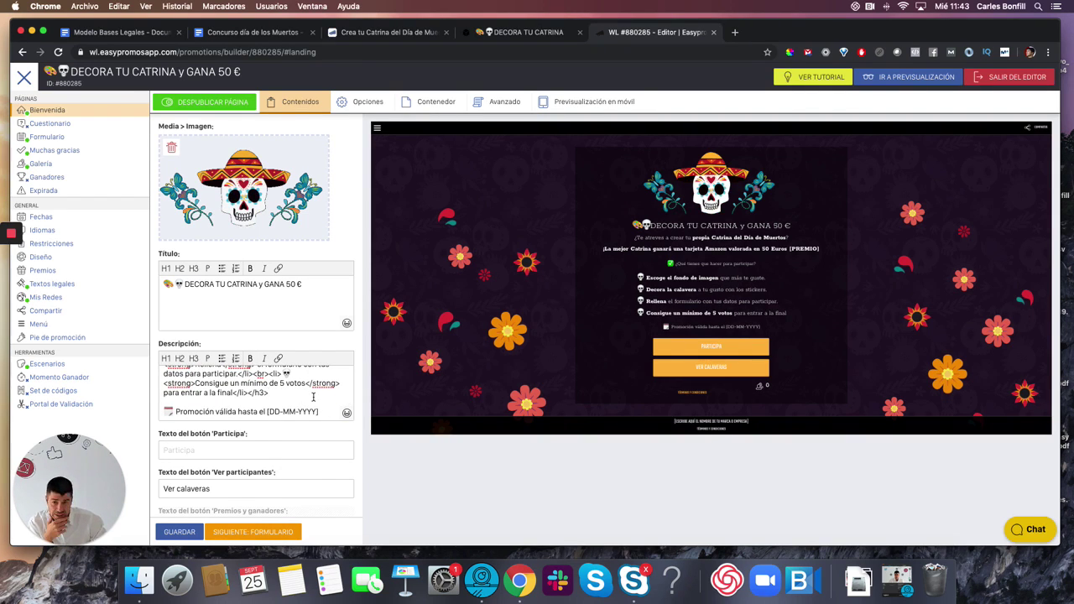
# - Add a heading: jury from Marketing picks the winner on 4 de Noviembre among Catrinas with 5+ votes
pyautogui.press('Return')
pyautogui.press('Return')
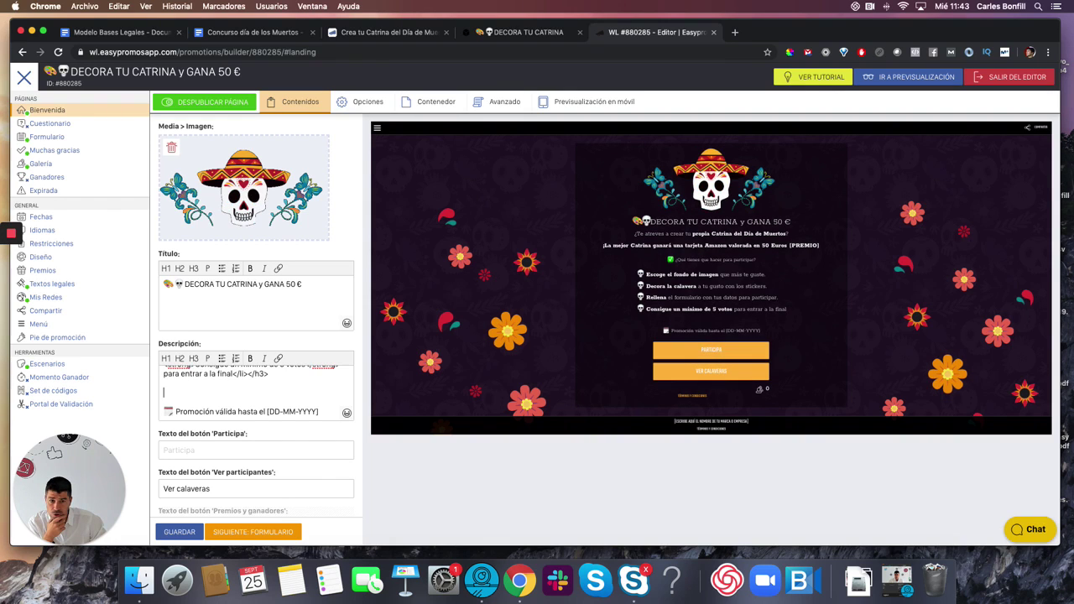
pyautogui.click(180, 358)
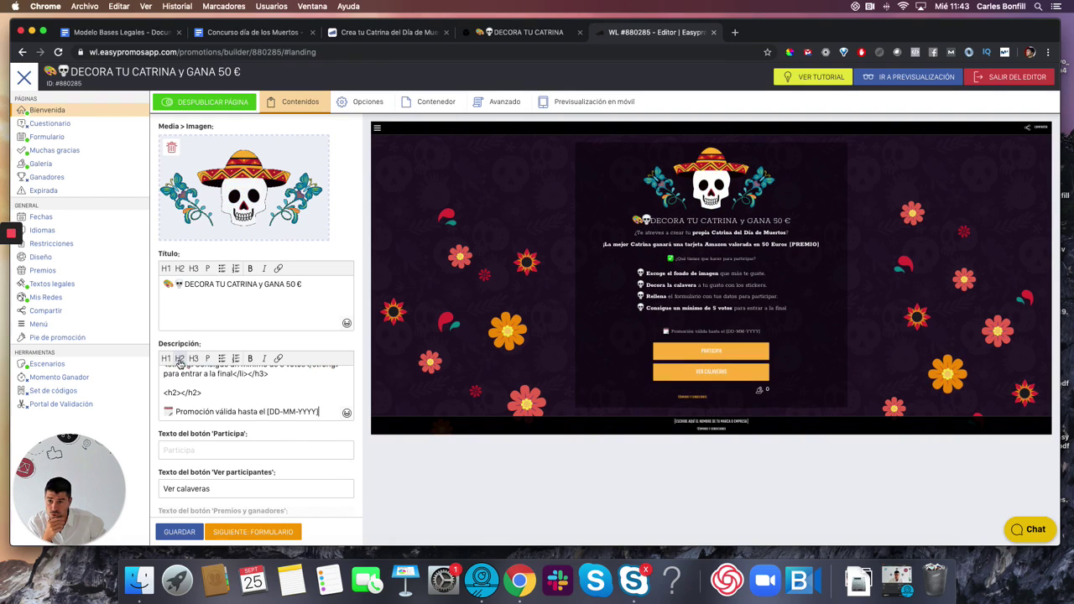
pyautogui.click(179, 392)
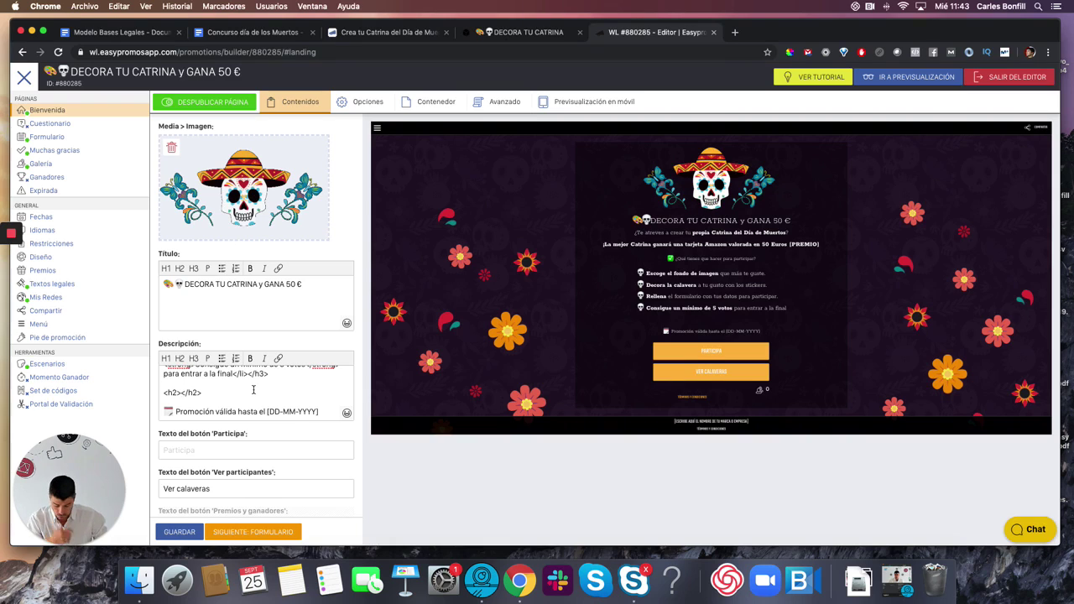
pyautogui.write('Un jurado')
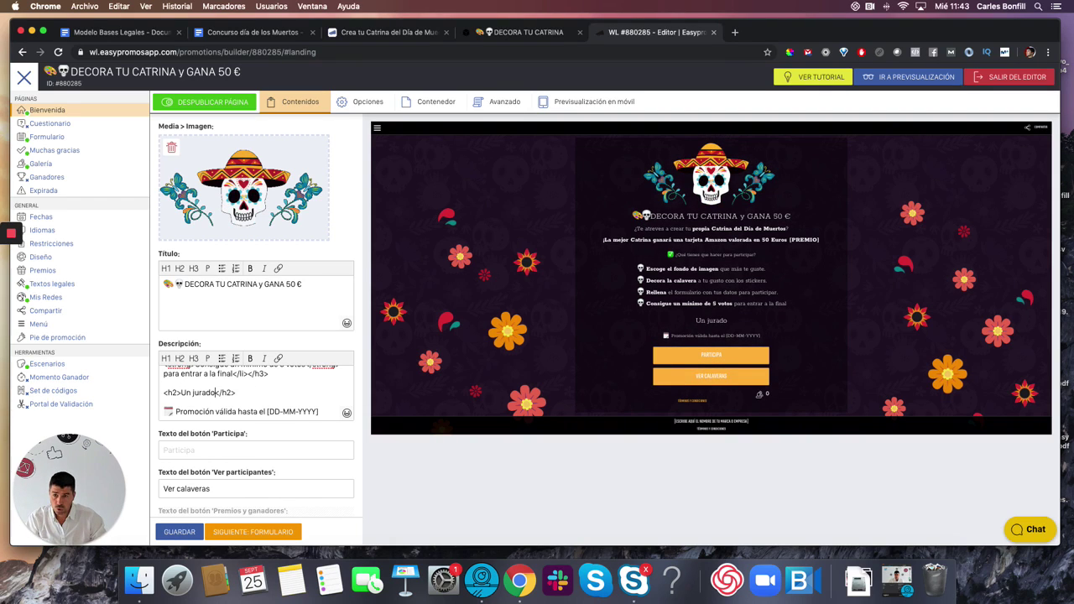
pyautogui.write(' formado')
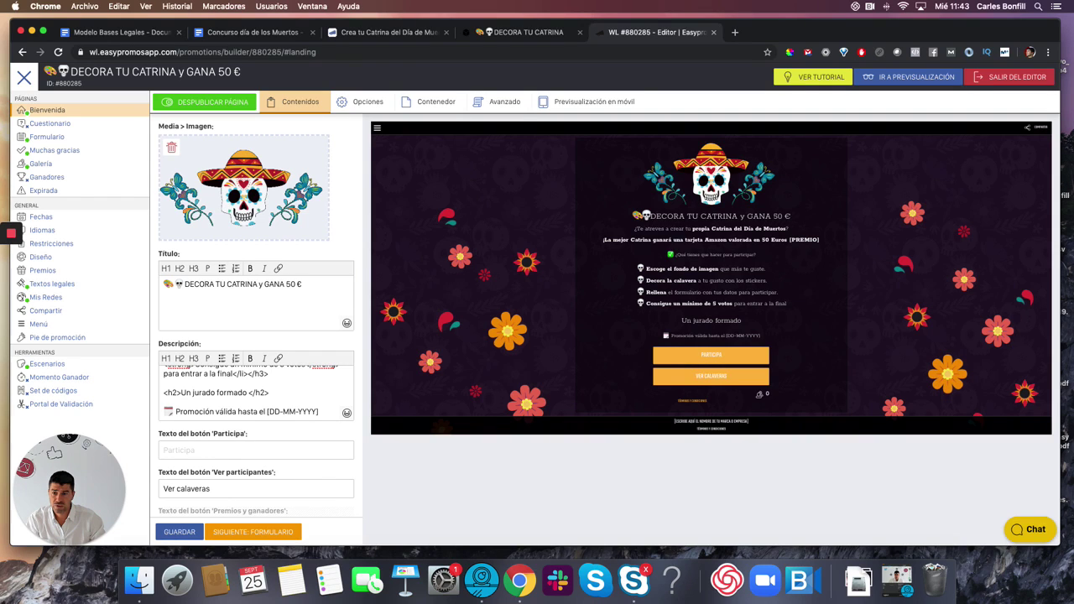
pyautogui.write(' por miem')
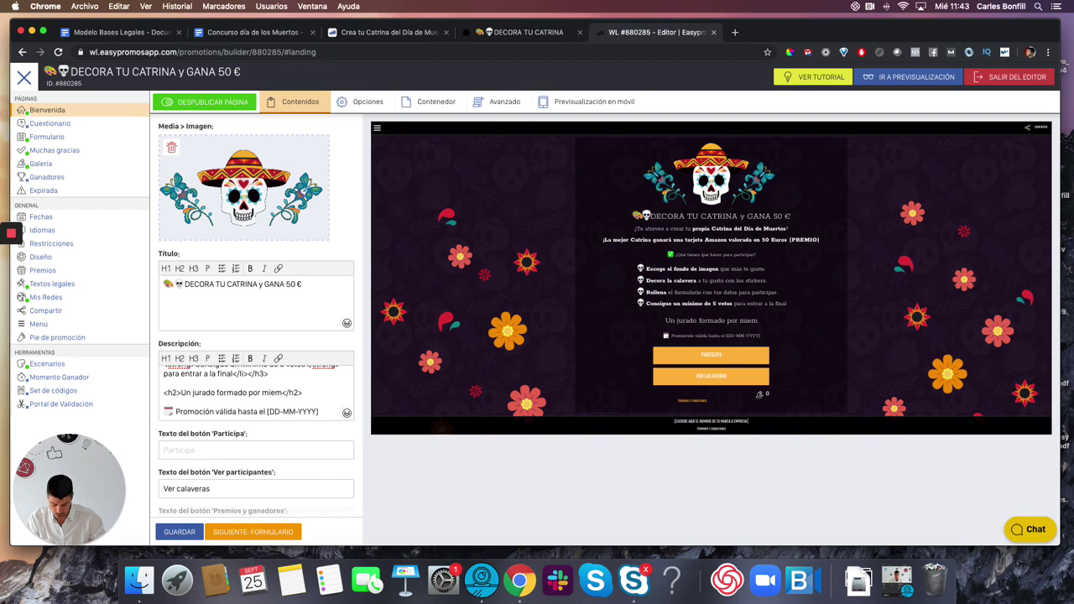
pyautogui.write('bros del equipo de ')
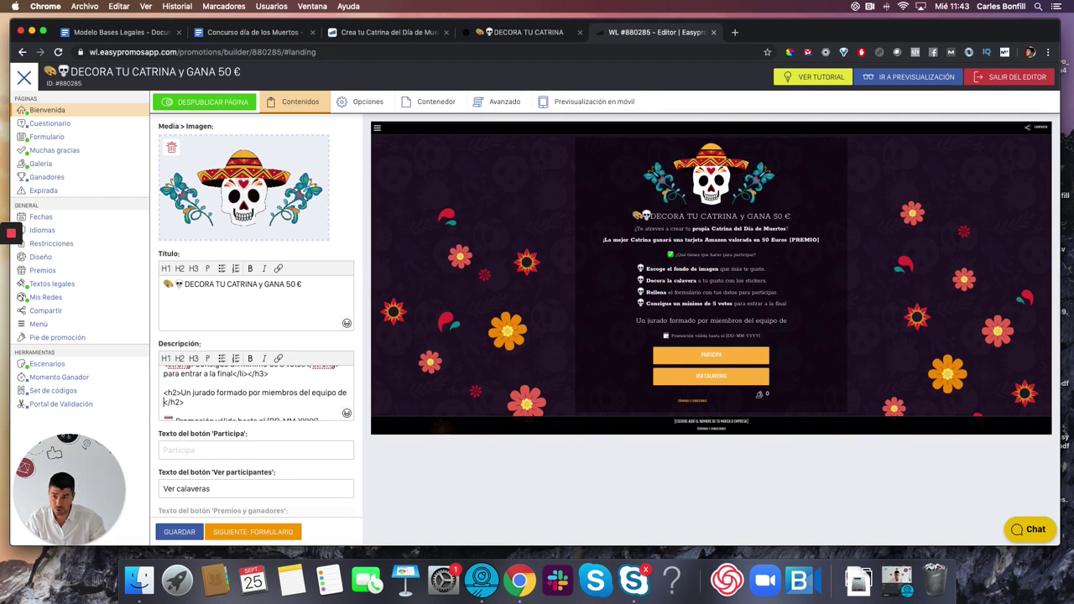
pyautogui.write('Marketing')
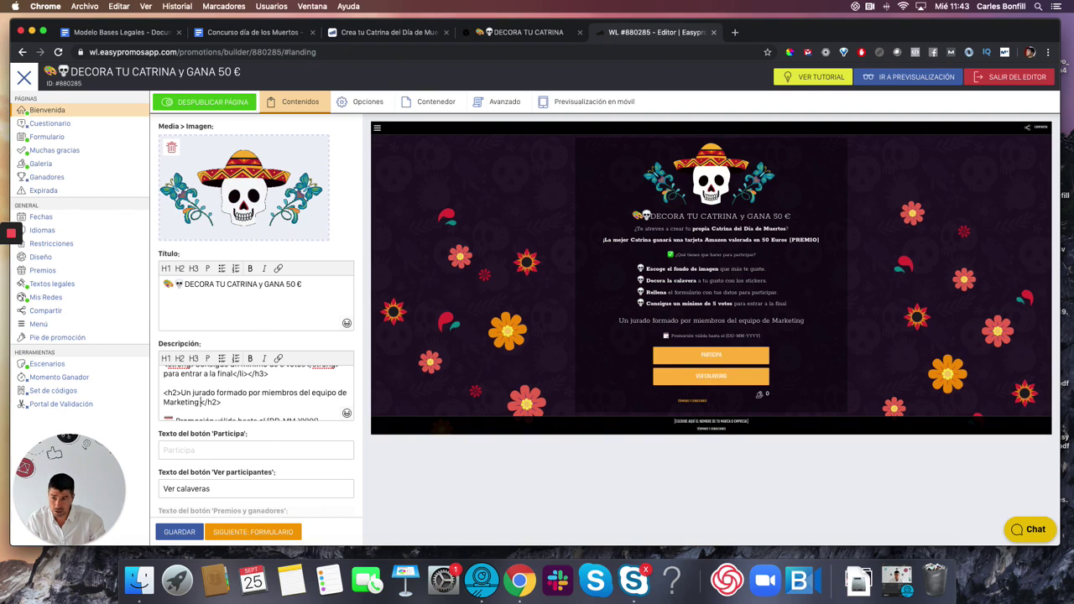
pyautogui.write(' escoger')
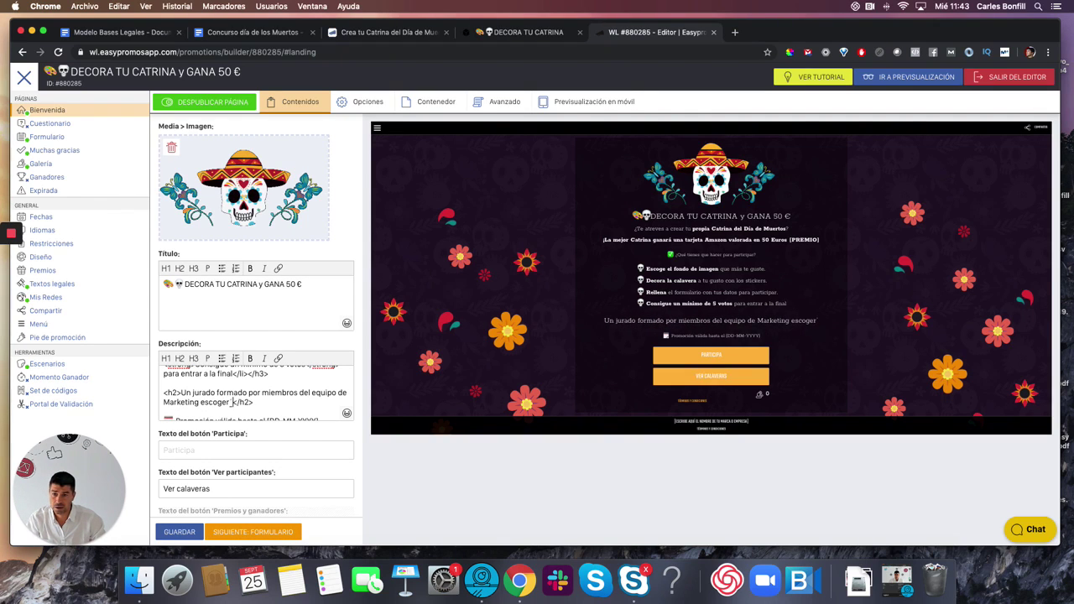
pyautogui.press('BackSpace')
pyautogui.write('á el ganador el')
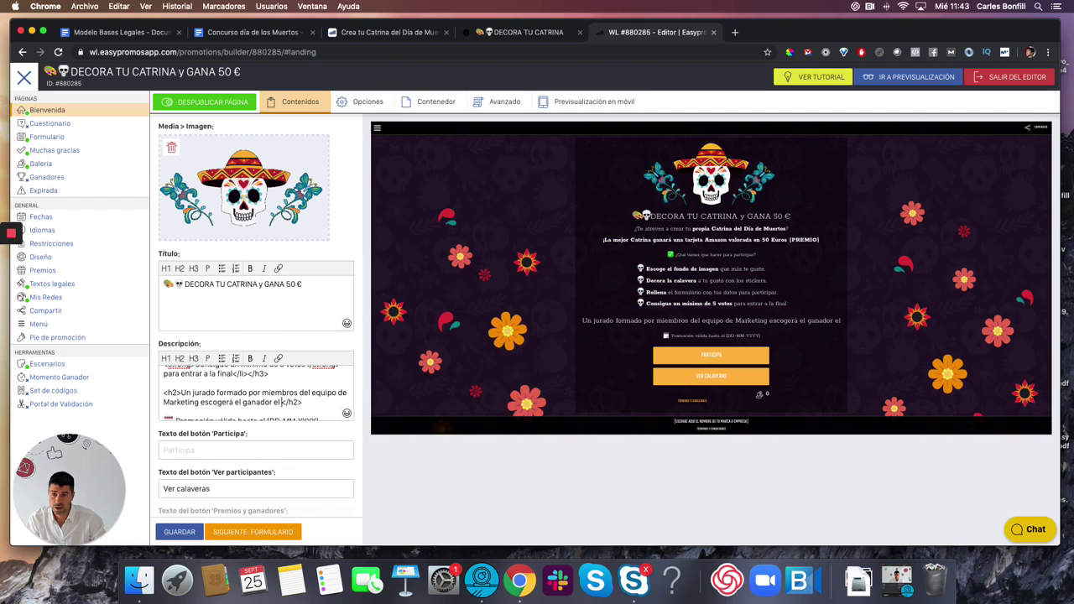
pyautogui.write(' día')
pyautogui.write(' 4 de No')
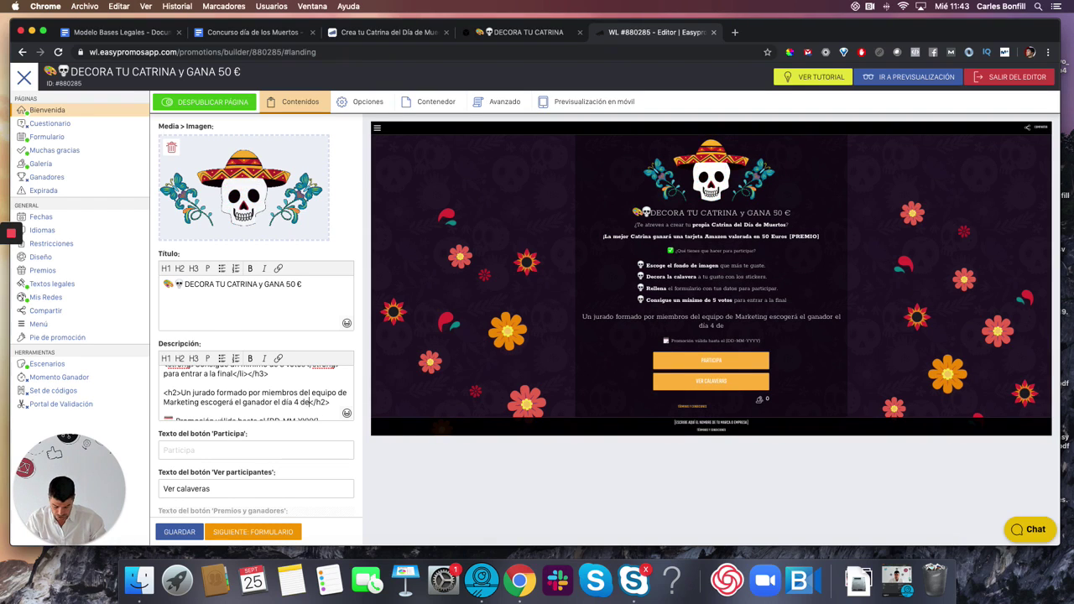
pyautogui.write('viemvr')
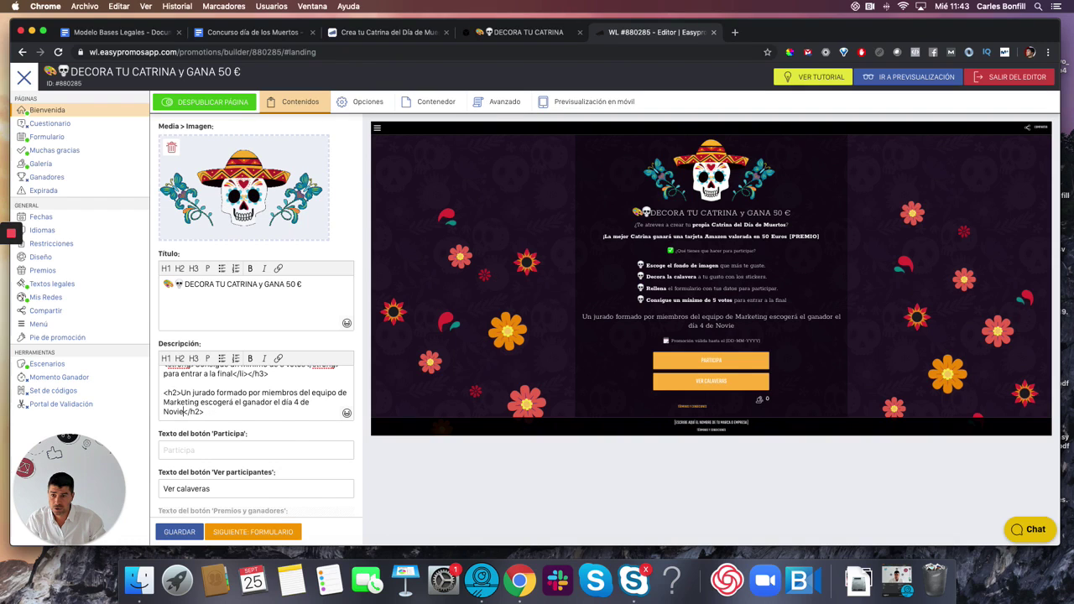
pyautogui.write('mbre entre t')
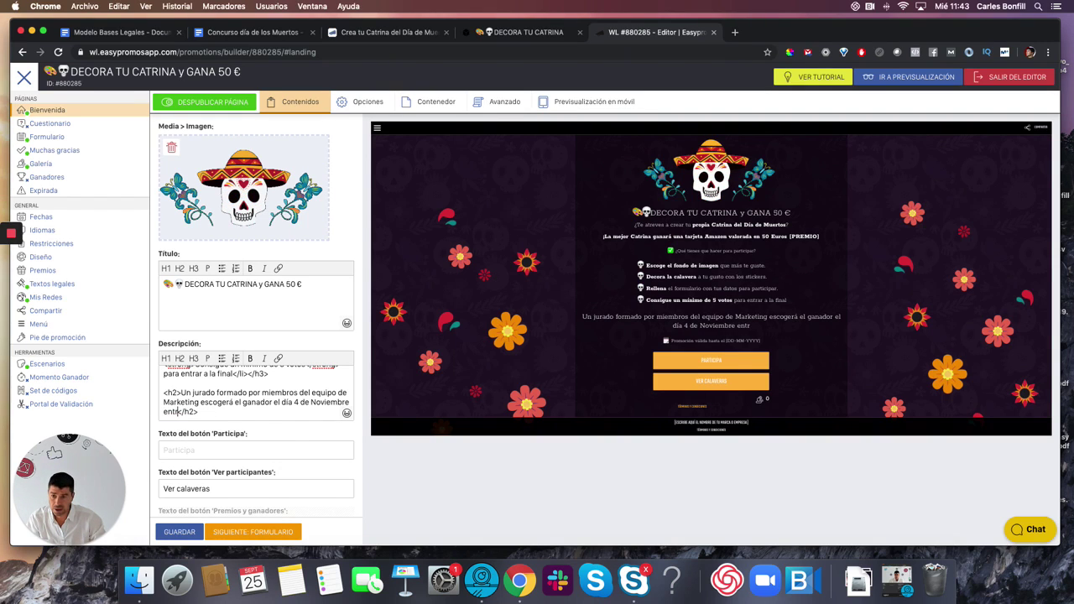
pyautogui.write('odas las Catri')
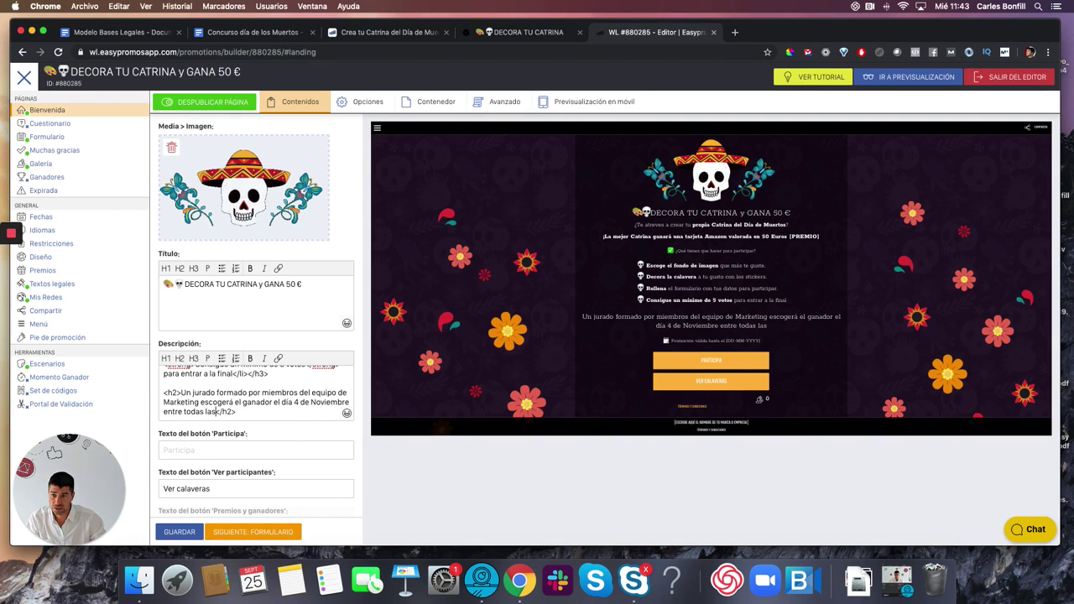
pyautogui.write('nas que hat')
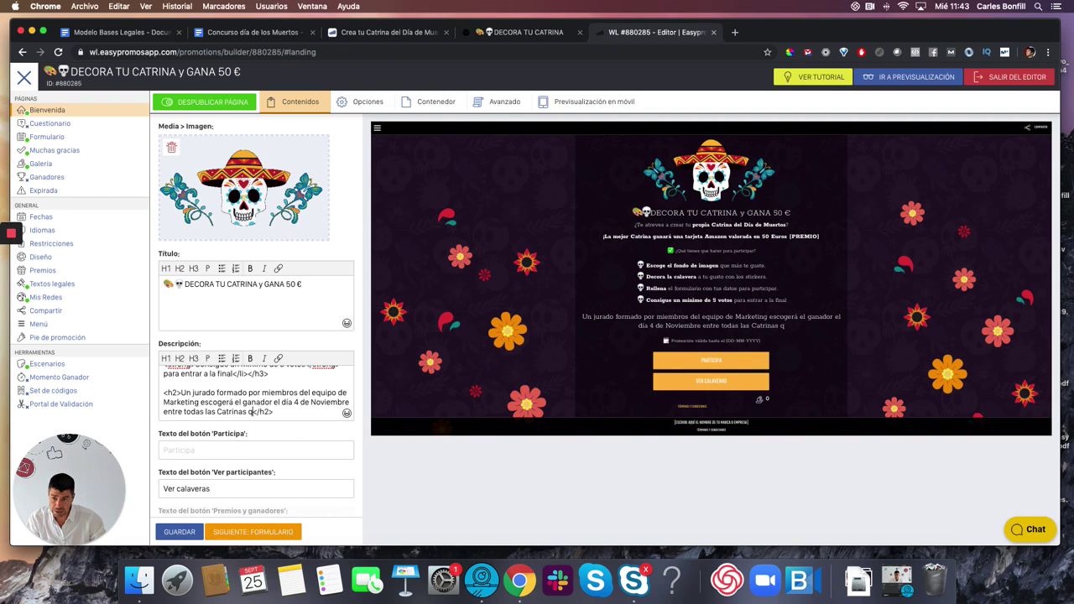
pyautogui.press('BackSpace')
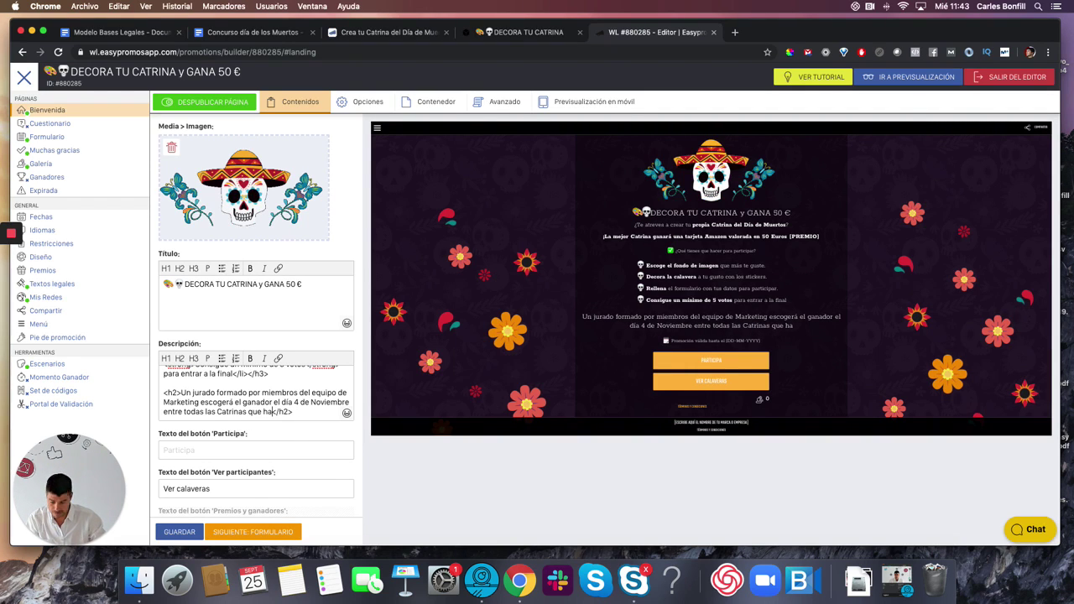
pyautogui.write('yan conseguido ')
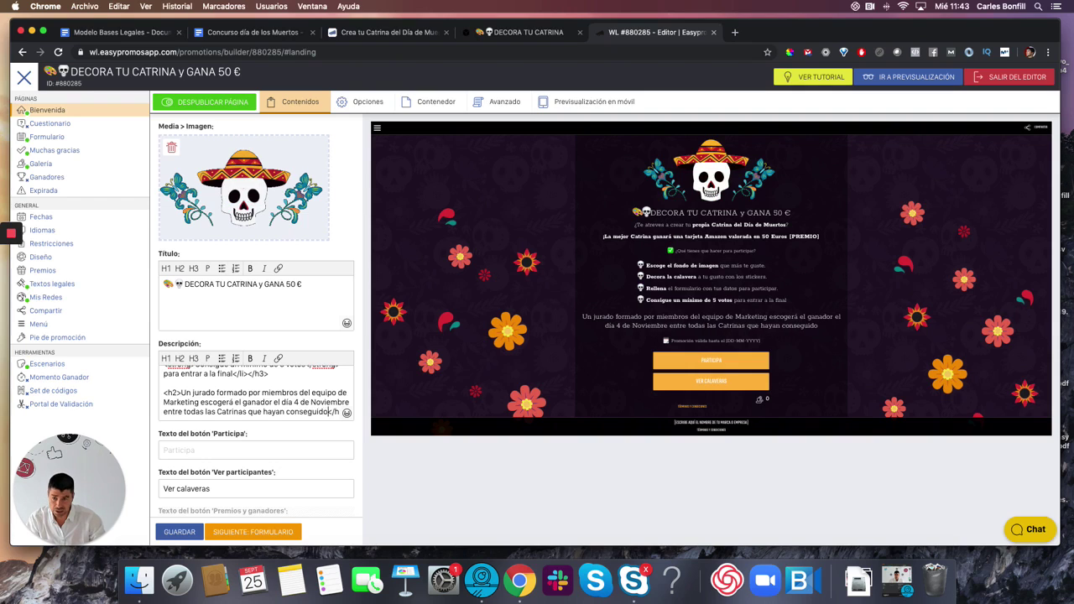
pyautogui.write('un minimo')
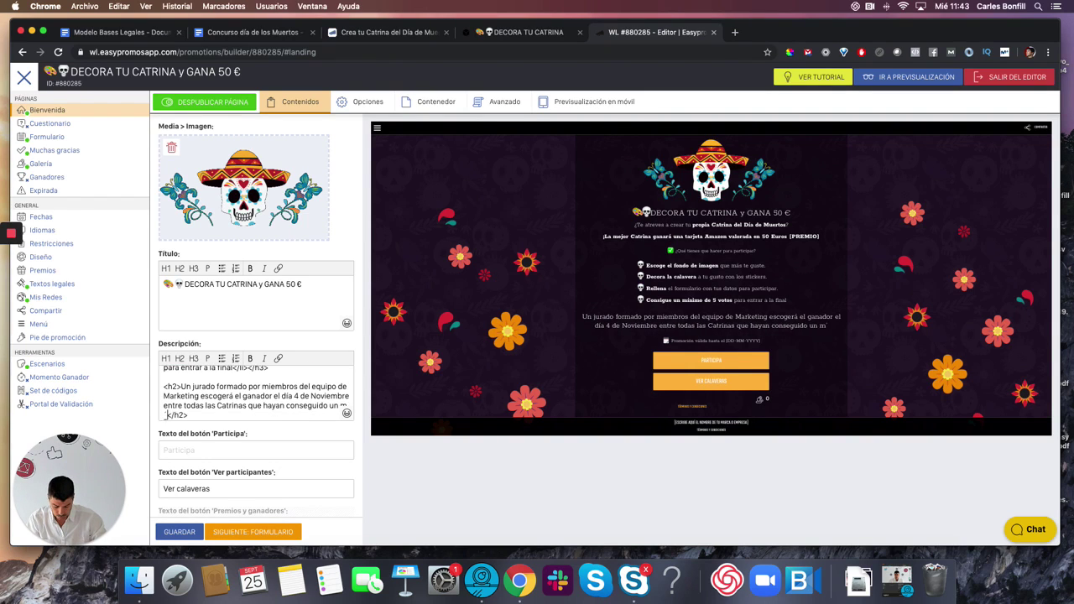
pyautogui.write(' de 5')
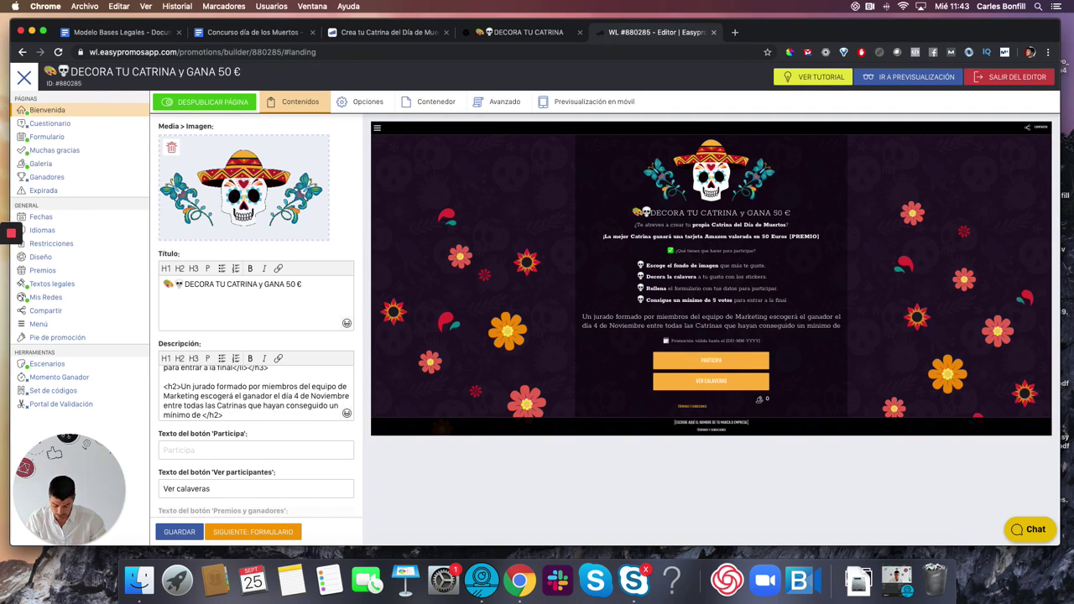
pyautogui.write(' votos.')
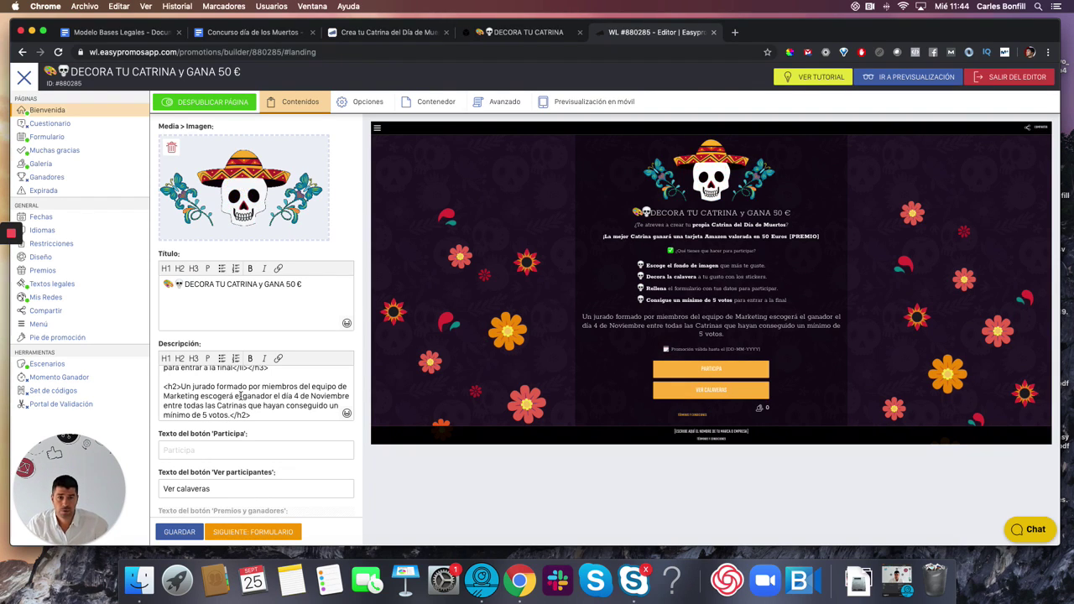
# - Change the jury paragraph's heading level from h2 to h3
pyautogui.moveTo(252, 414); pyautogui.dragTo(180, 384)
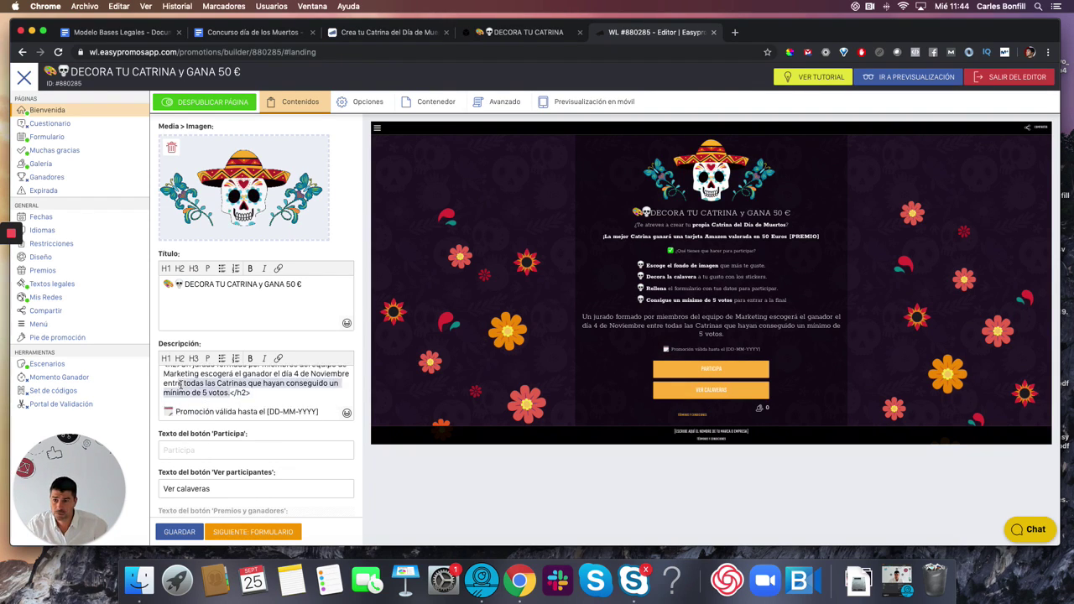
pyautogui.scroll(2, 179, 386)
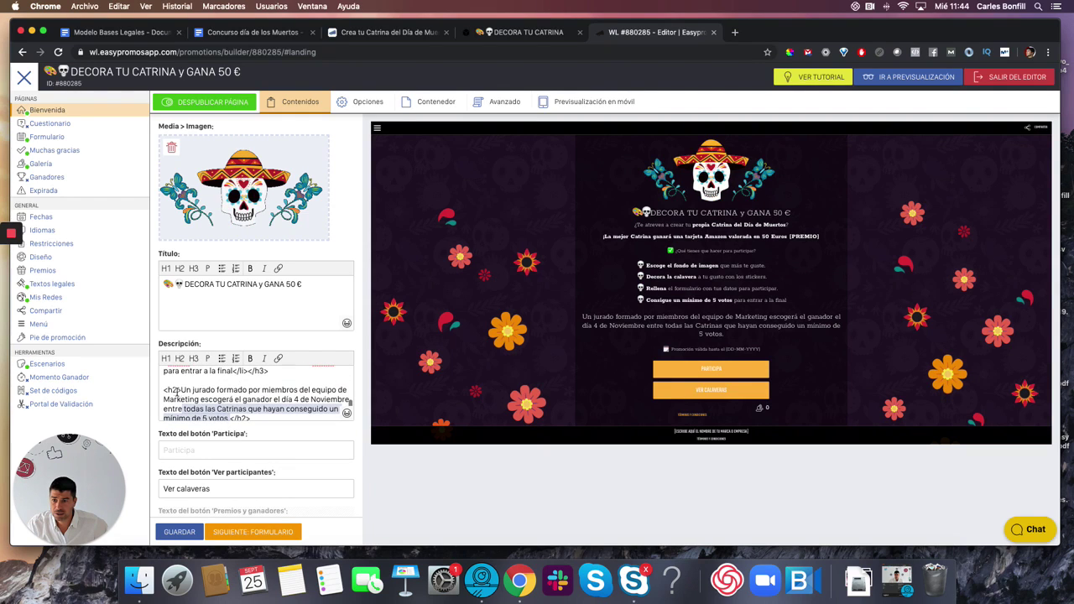
pyautogui.click(174, 390)
pyautogui.press('Delete')
pyautogui.write('3')
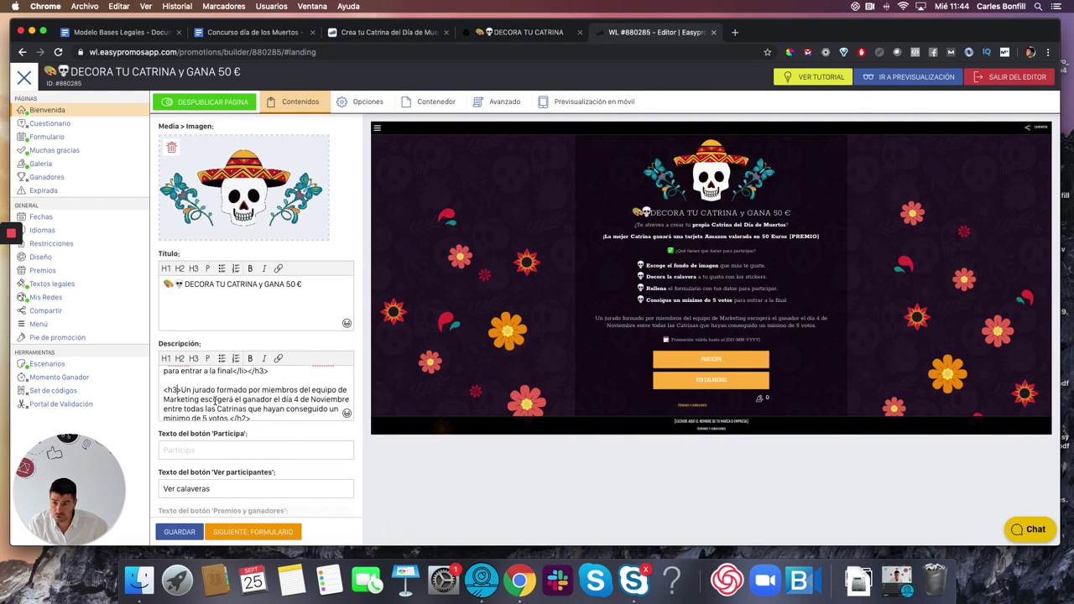
pyautogui.scroll(-2, 242, 415)
pyautogui.click(244, 392)
pyautogui.press('Delete')
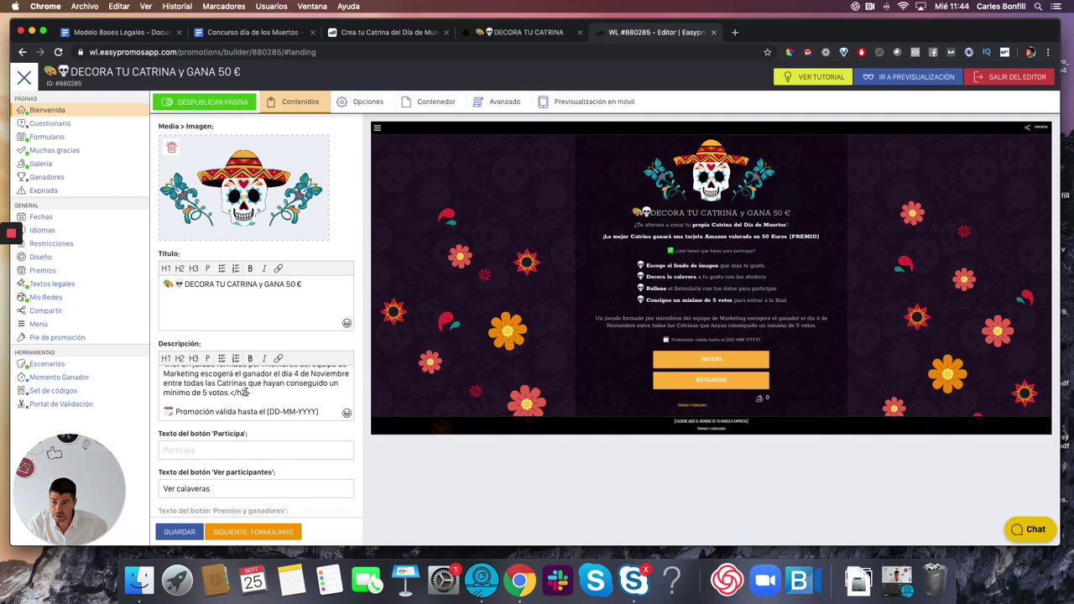
pyautogui.write('3')
pyautogui.scroll(3, 282, 397)
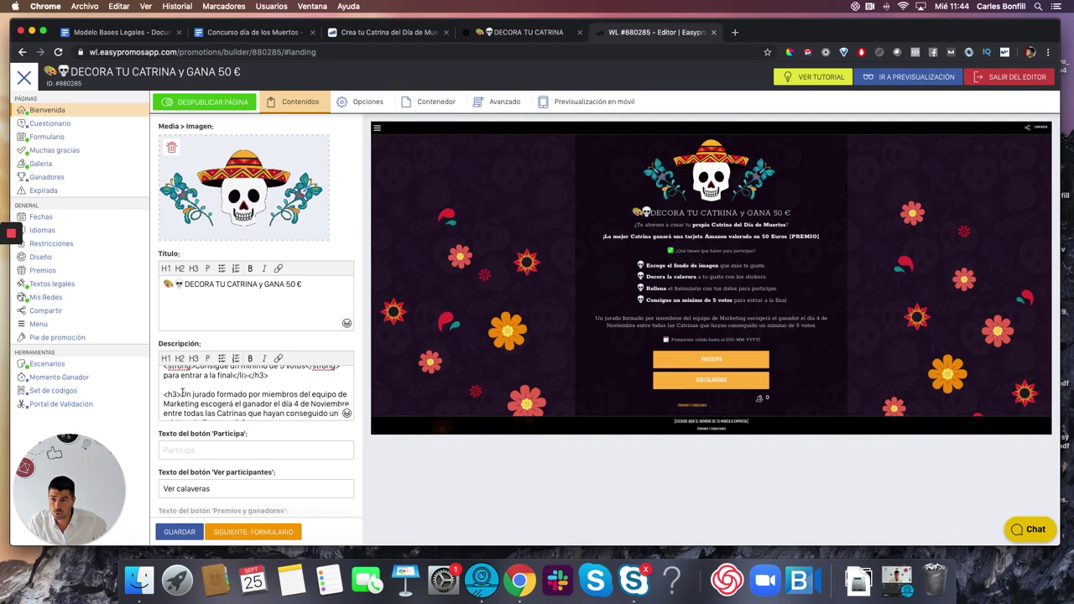
# - Bold 'Un jurado', '4 de Noviembre' and 'mínimo de 5 votos' in the jury paragraph
pyautogui.moveTo(181, 393); pyautogui.dragTo(207, 392)
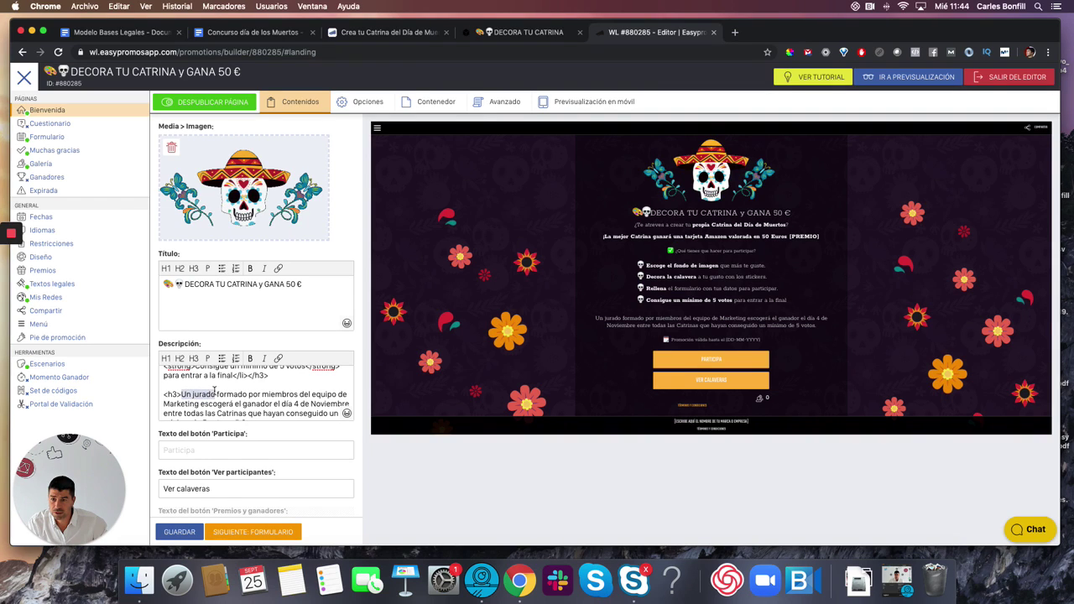
pyautogui.click(250, 359)
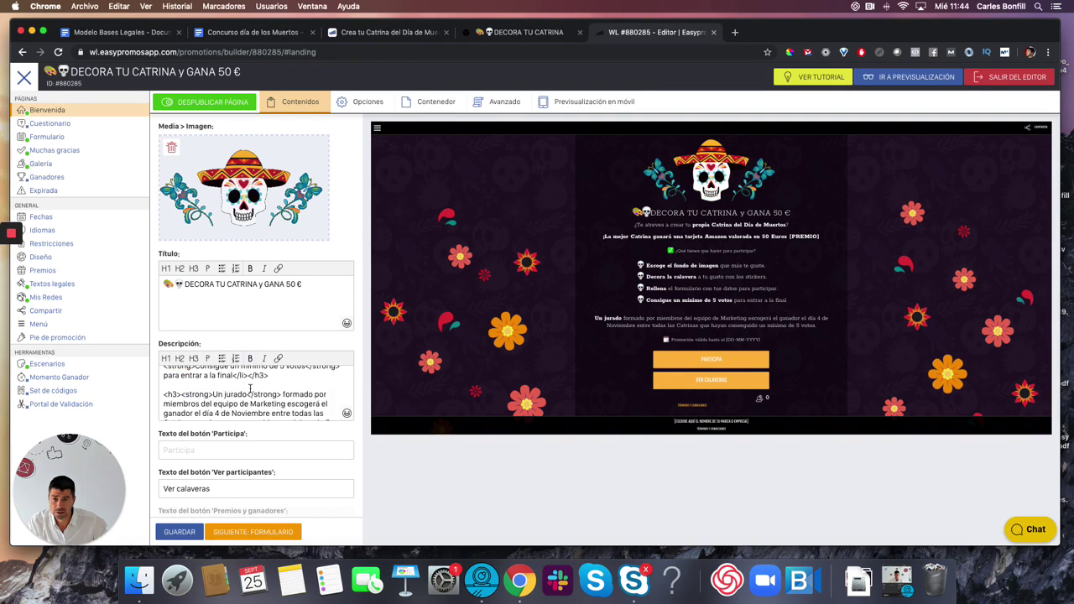
pyautogui.scroll(-3, 250, 388)
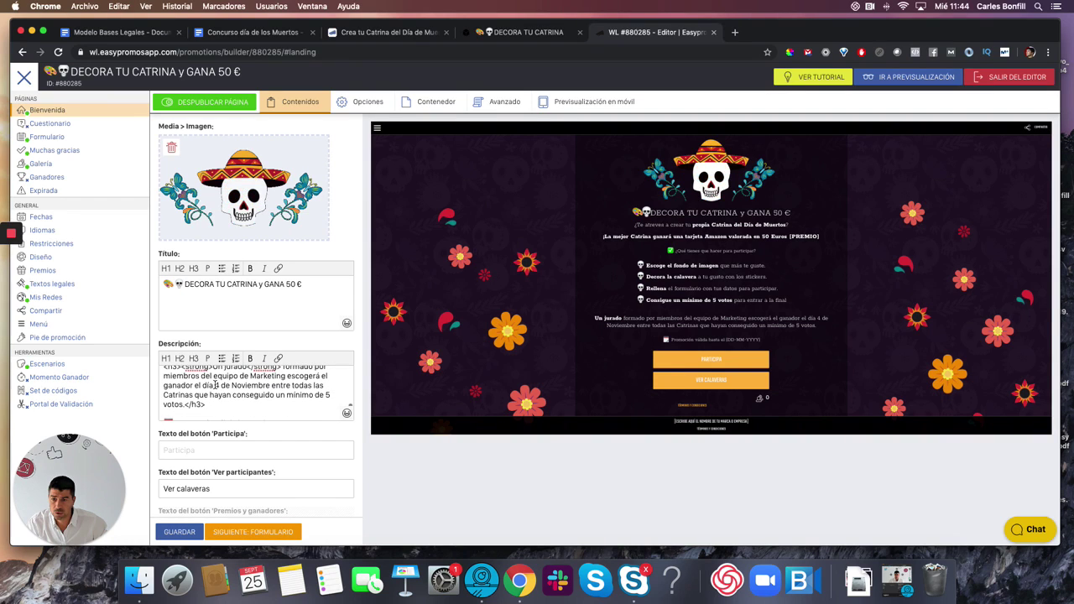
pyautogui.moveTo(216, 385); pyautogui.dragTo(264, 385)
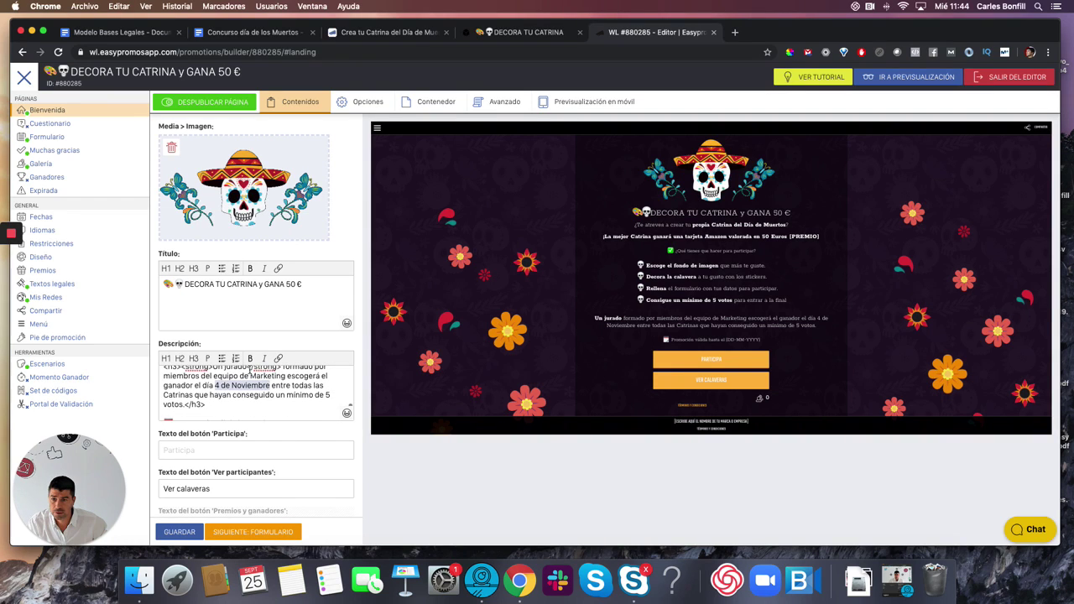
pyautogui.click(250, 359)
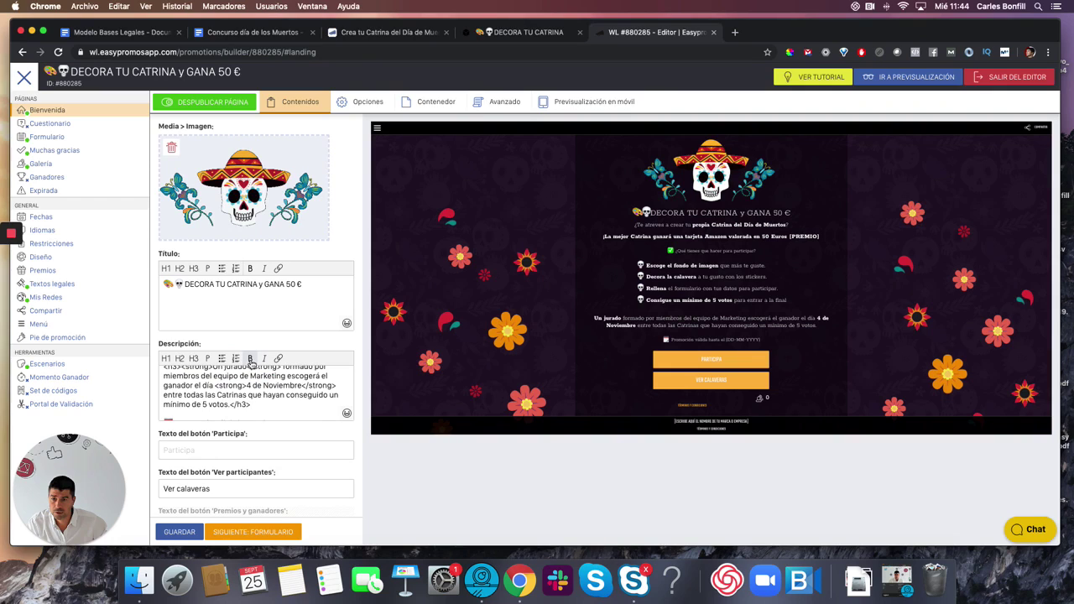
pyautogui.click(193, 395)
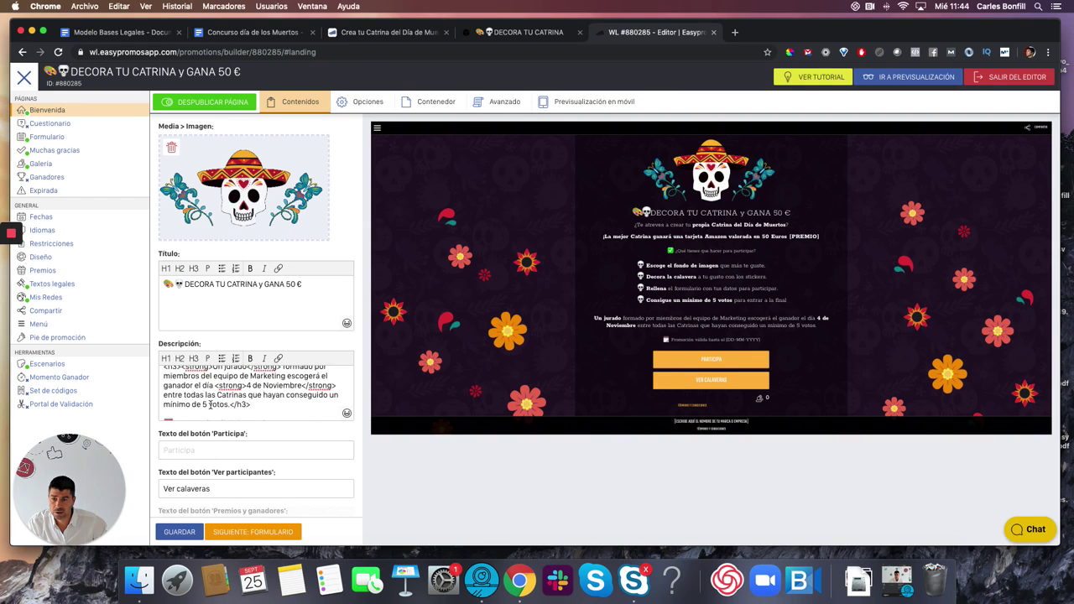
pyautogui.moveTo(165, 404); pyautogui.dragTo(228, 404)
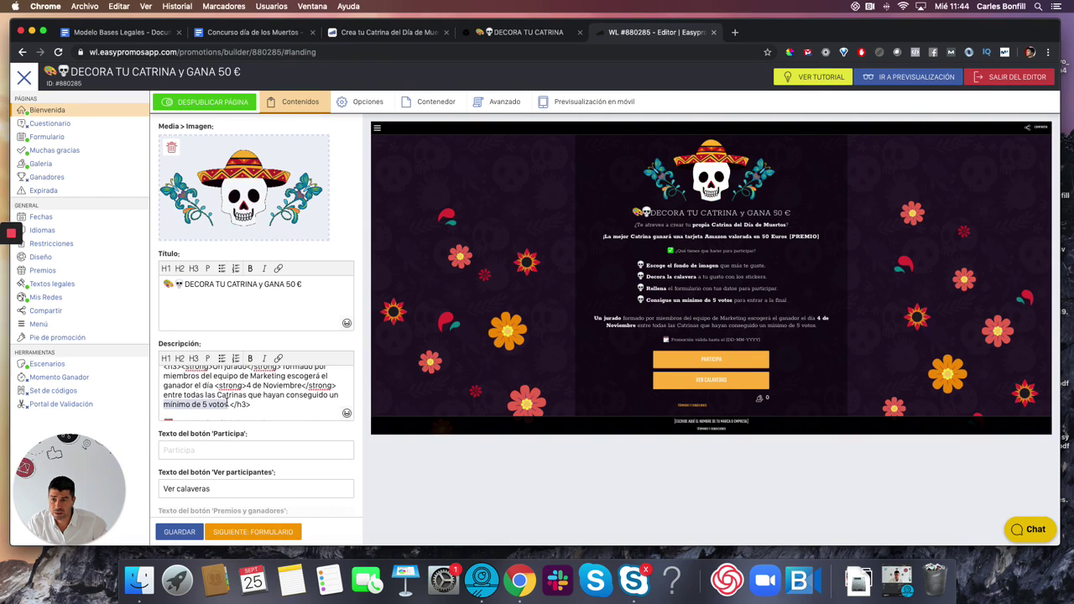
pyautogui.click(249, 361)
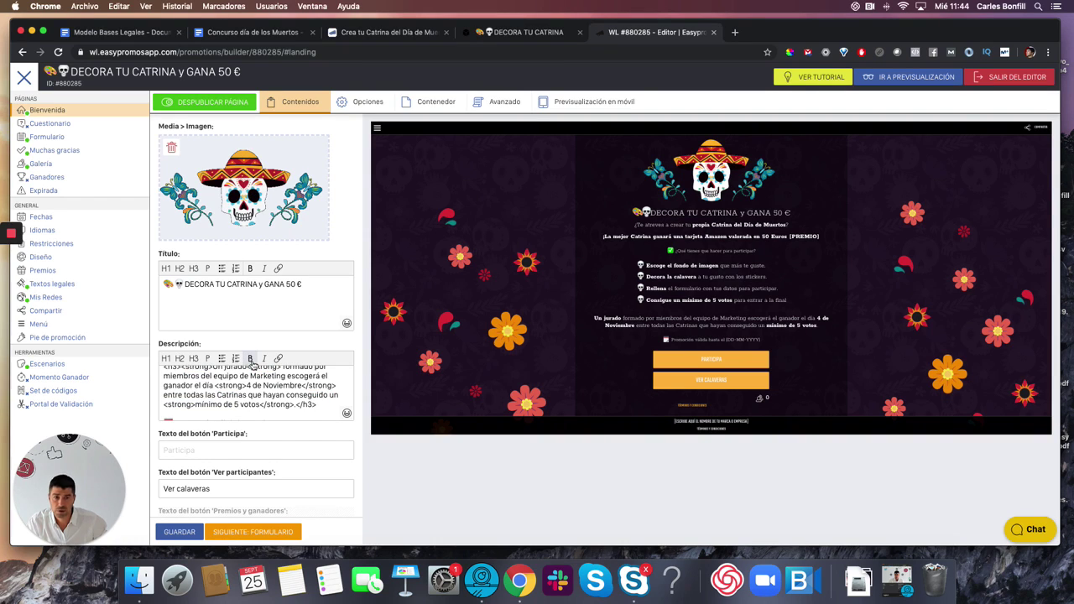
pyautogui.scroll(-1, 234, 403)
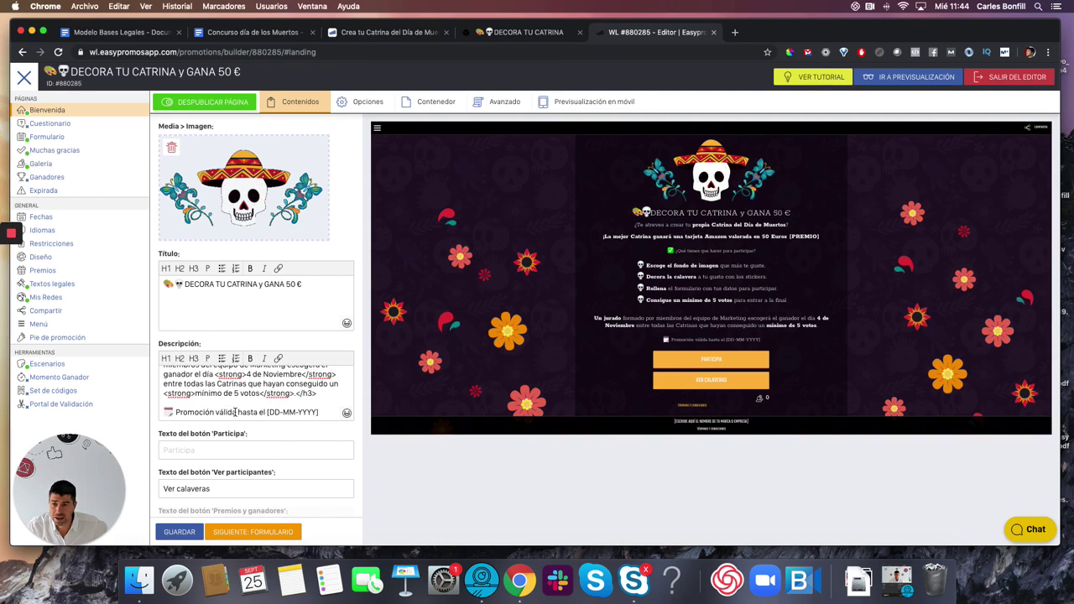
# - Rewrite the validity line as 'Puedes participar hasta el 1 de Noviembre a las 11:59pm (CEST)' and bold it
pyautogui.moveTo(234, 411); pyautogui.dragTo(178, 411)
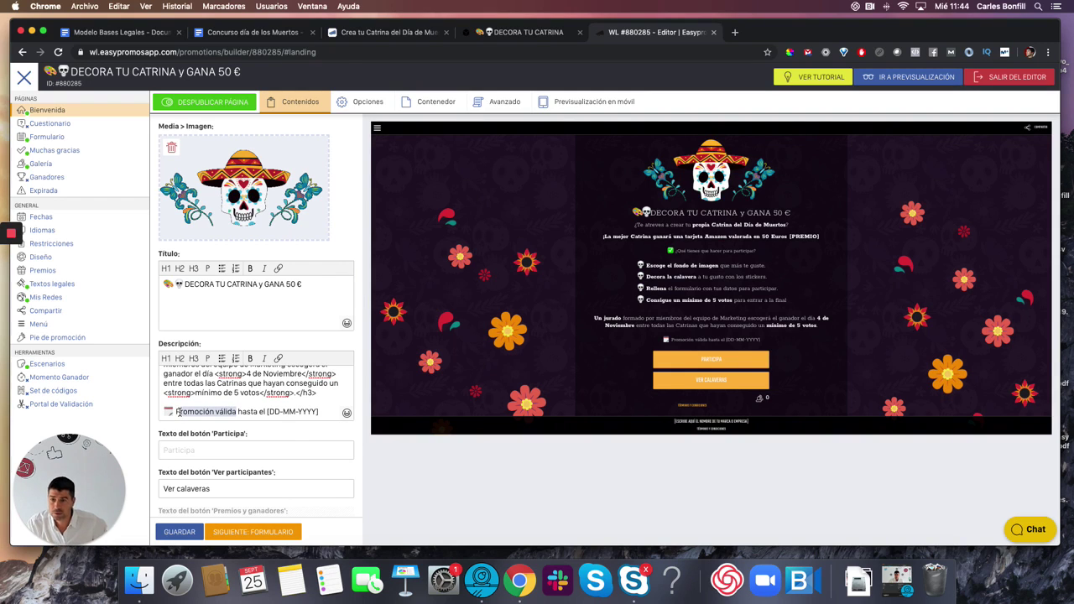
pyautogui.write('Puedes')
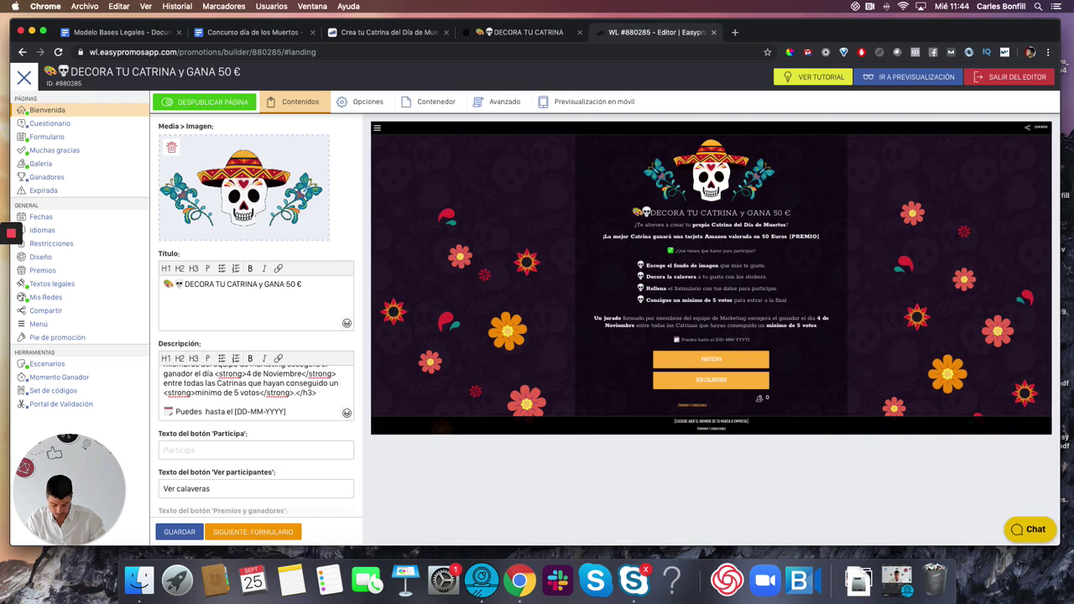
pyautogui.write(' participar')
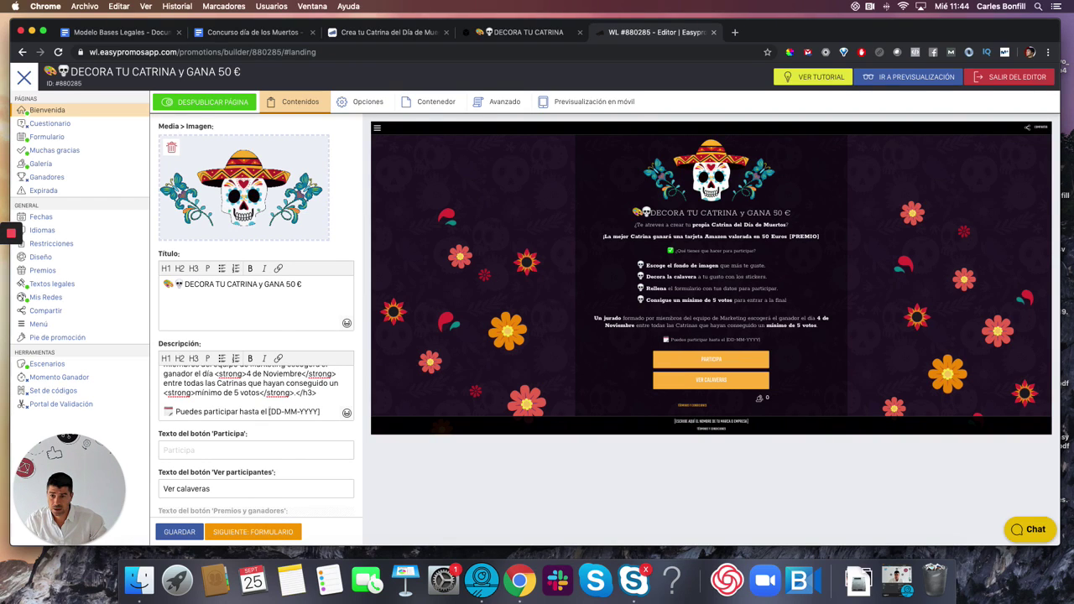
pyautogui.moveTo(269, 411); pyautogui.dragTo(320, 411)
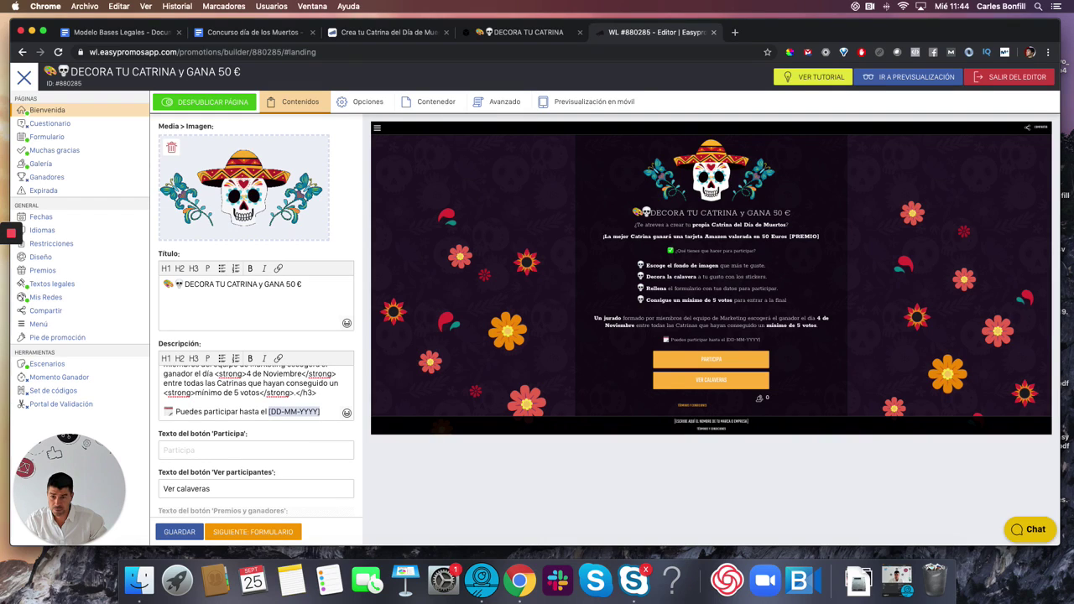
pyautogui.write('1 de Noviembre')
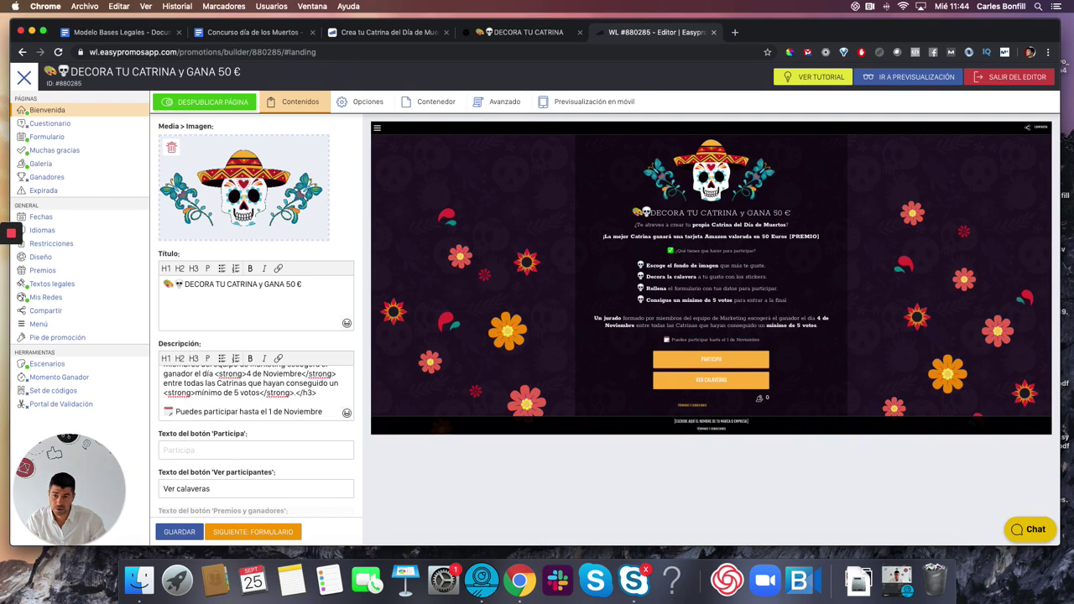
pyautogui.write(' a las')
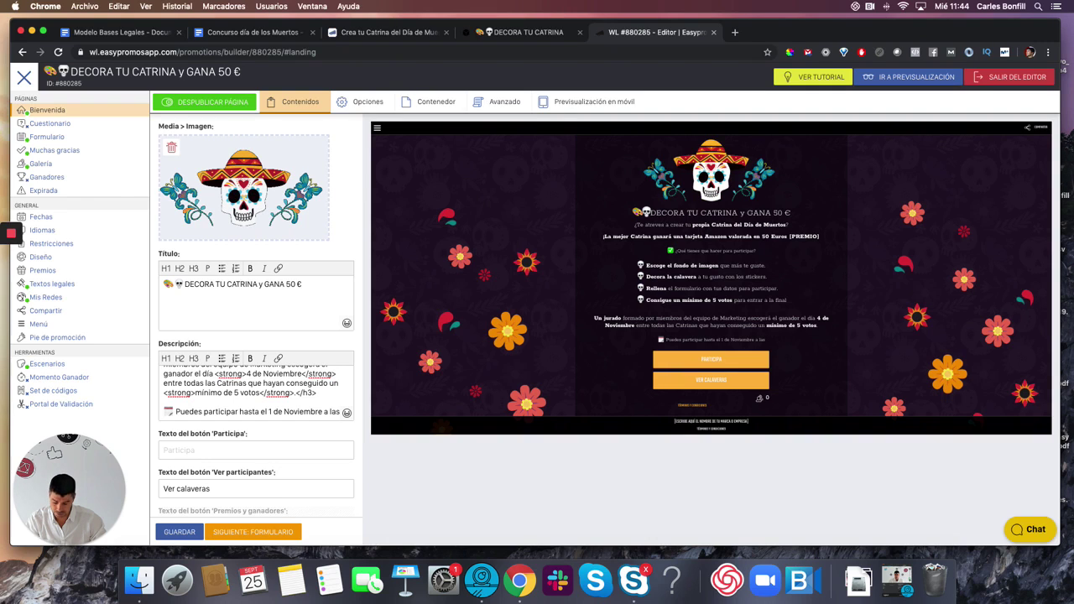
pyautogui.write(' 12am')
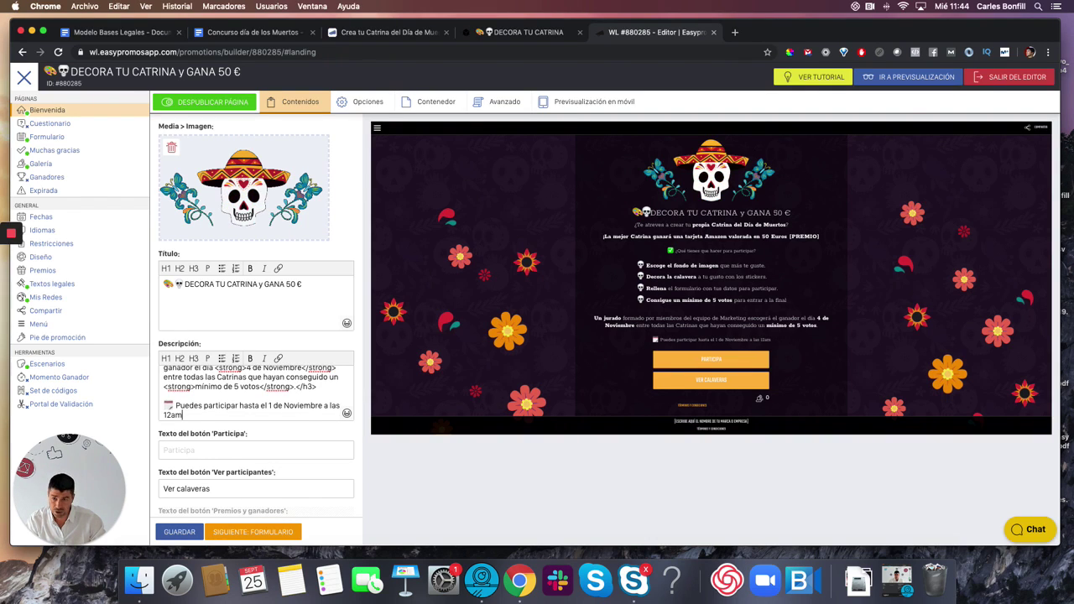
pyautogui.write(' (CE')
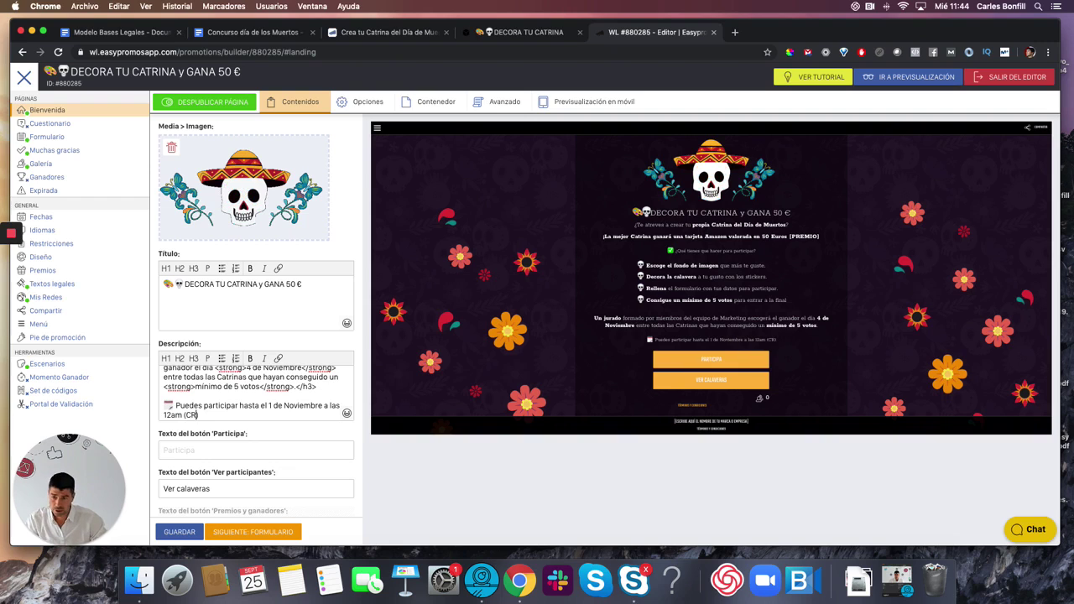
pyautogui.write('ST')
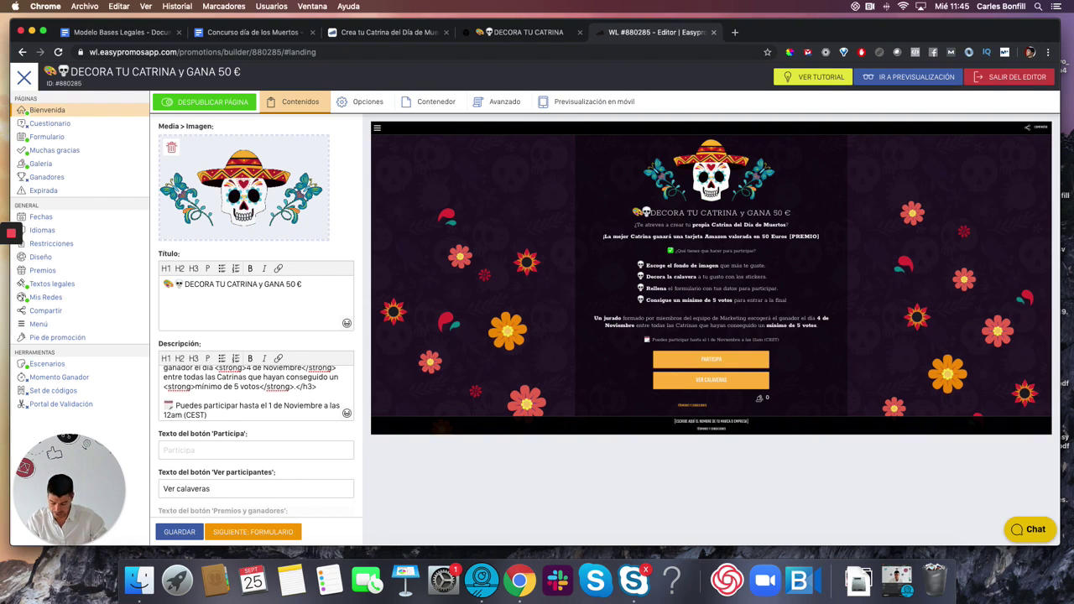
pyautogui.press('Left')
pyautogui.press('Left')
pyautogui.press('Left')
pyautogui.press('Left')
pyautogui.press('Left')
pyautogui.press('Left')
pyautogui.press('Left')
pyautogui.press('Left')
pyautogui.press('BackSpace')
pyautogui.write('1:59')
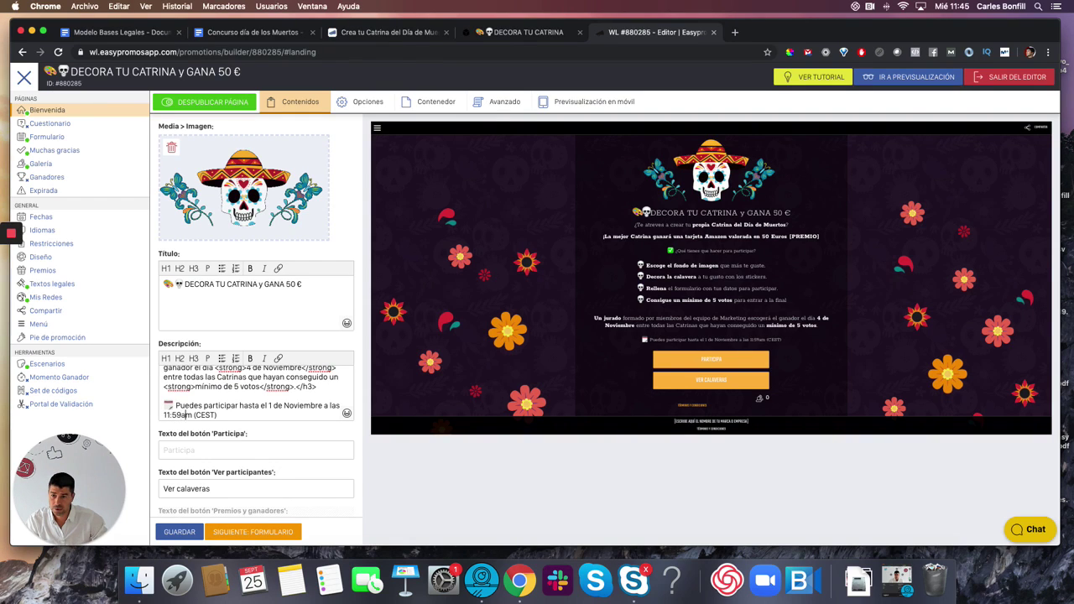
pyautogui.press('Delete')
pyautogui.write('p')
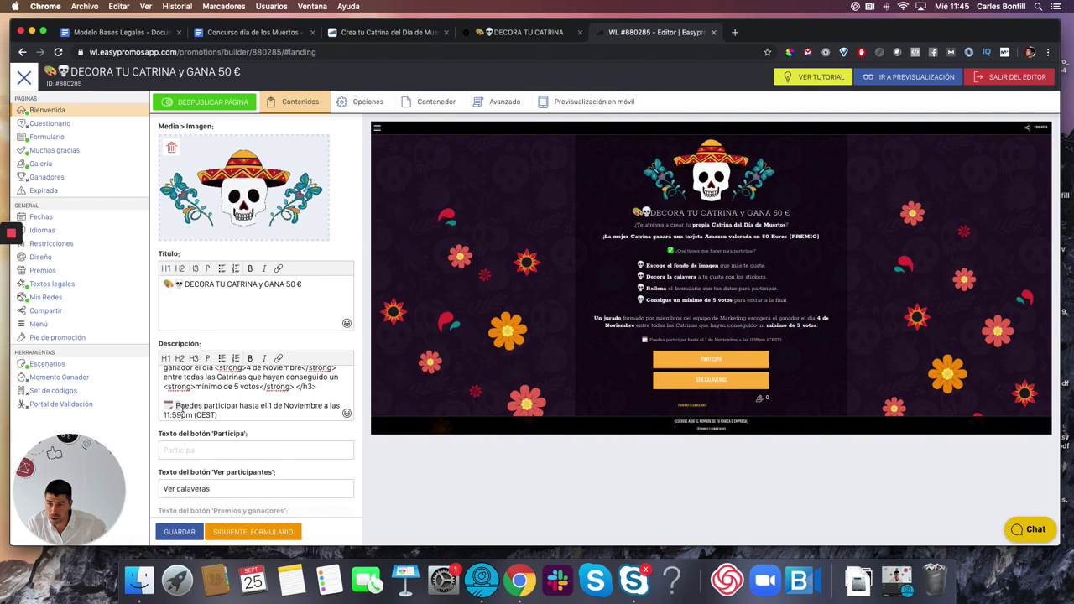
pyautogui.moveTo(176, 407); pyautogui.dragTo(194, 413)
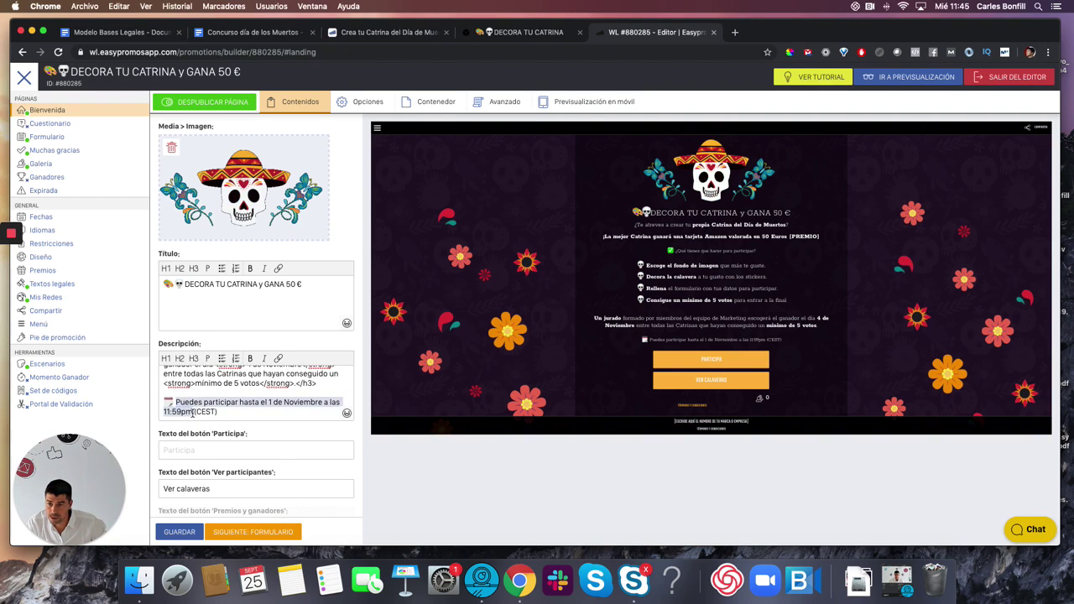
pyautogui.click(249, 358)
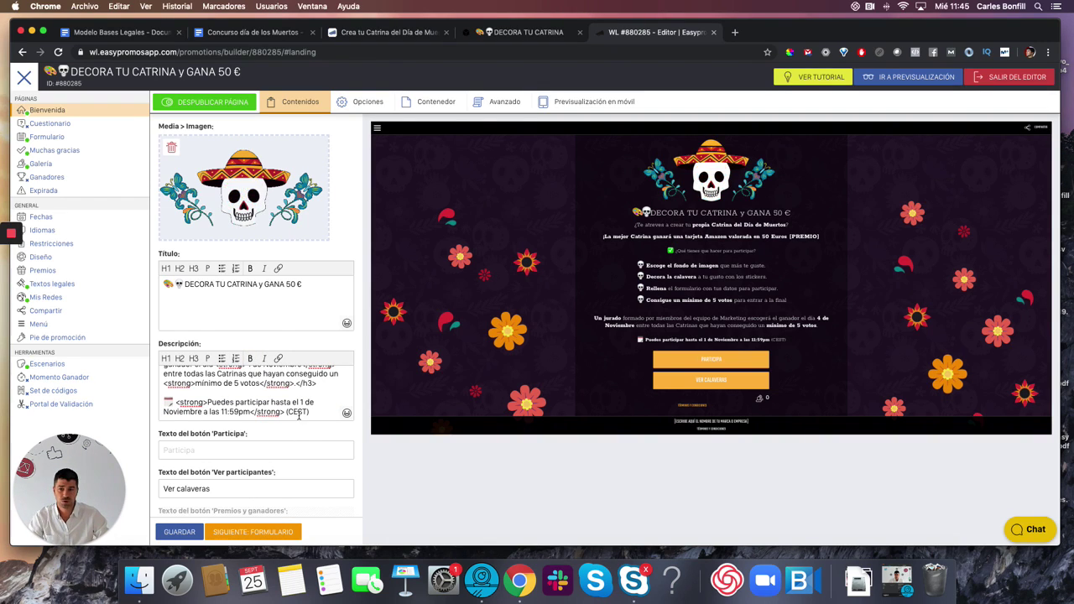
# - Clear the Participa button text back to default and save the landing page
pyautogui.click(216, 451)
pyautogui.write('Participa')
pyautogui.moveTo(210, 451); pyautogui.dragTo(157, 451)
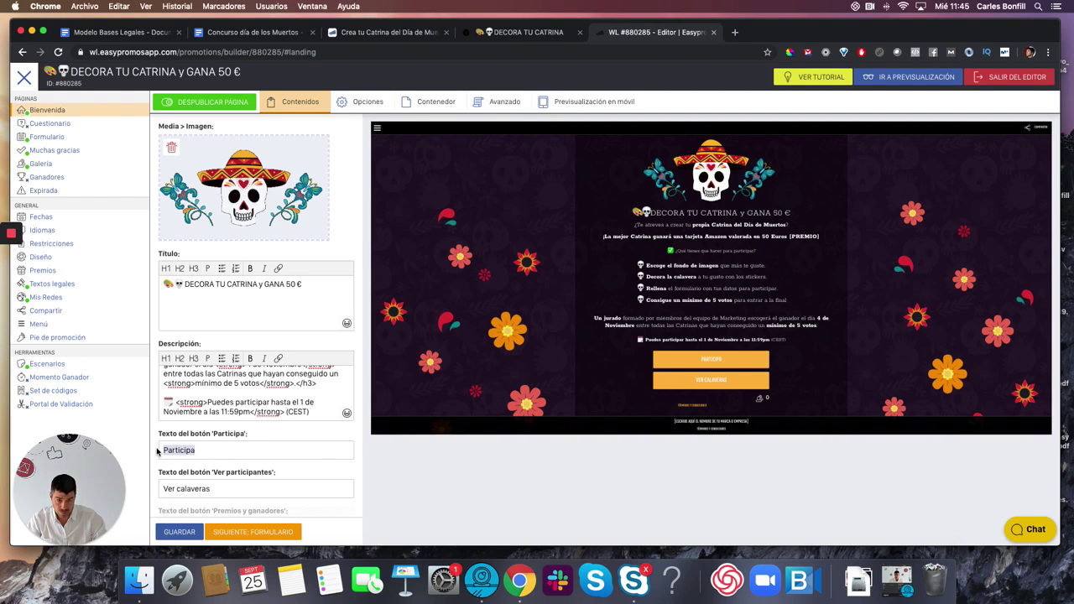
pyautogui.scroll(-2, 179, 480)
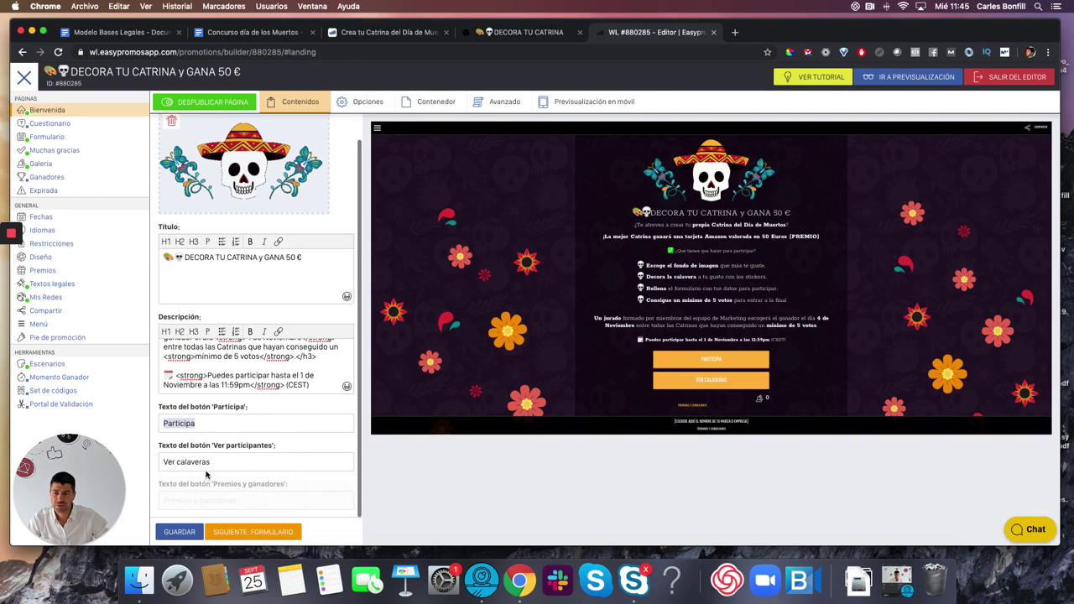
pyautogui.moveTo(201, 507)
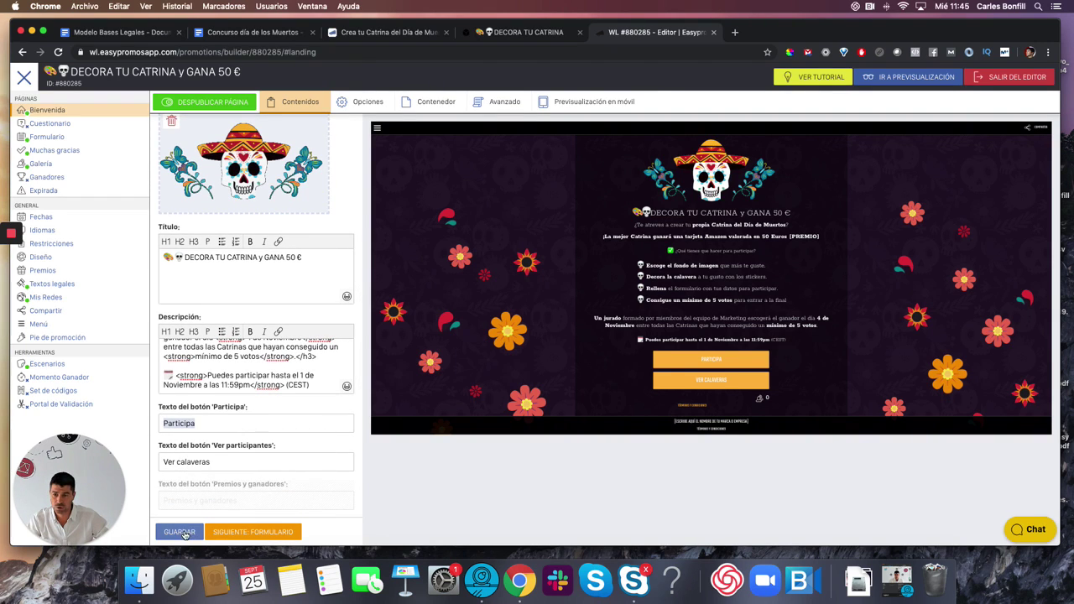
pyautogui.press('BackSpace')
pyautogui.click(179, 531)
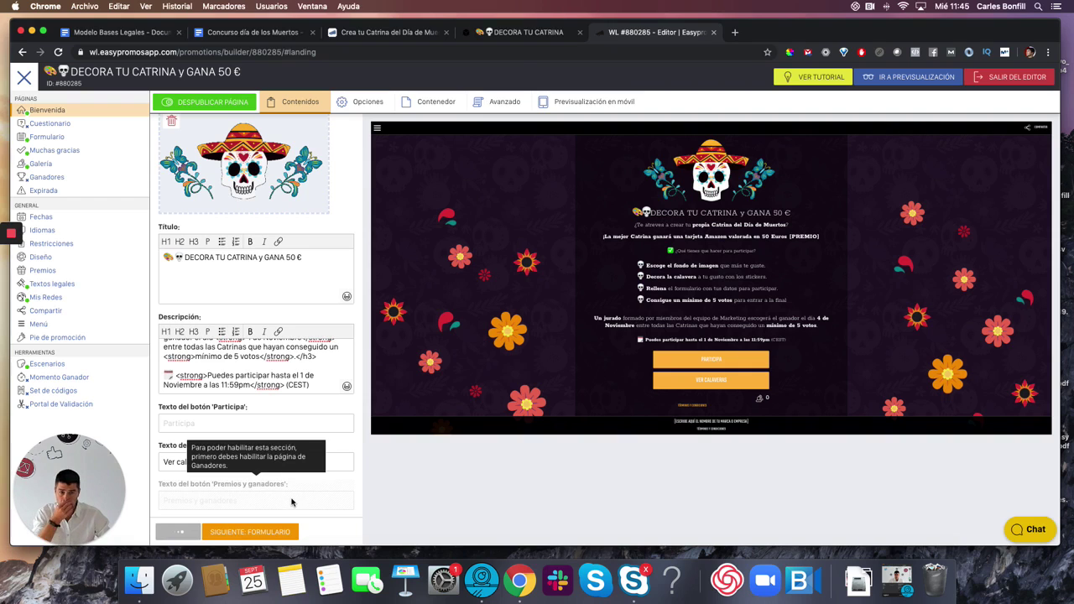
pyautogui.click(47, 138)
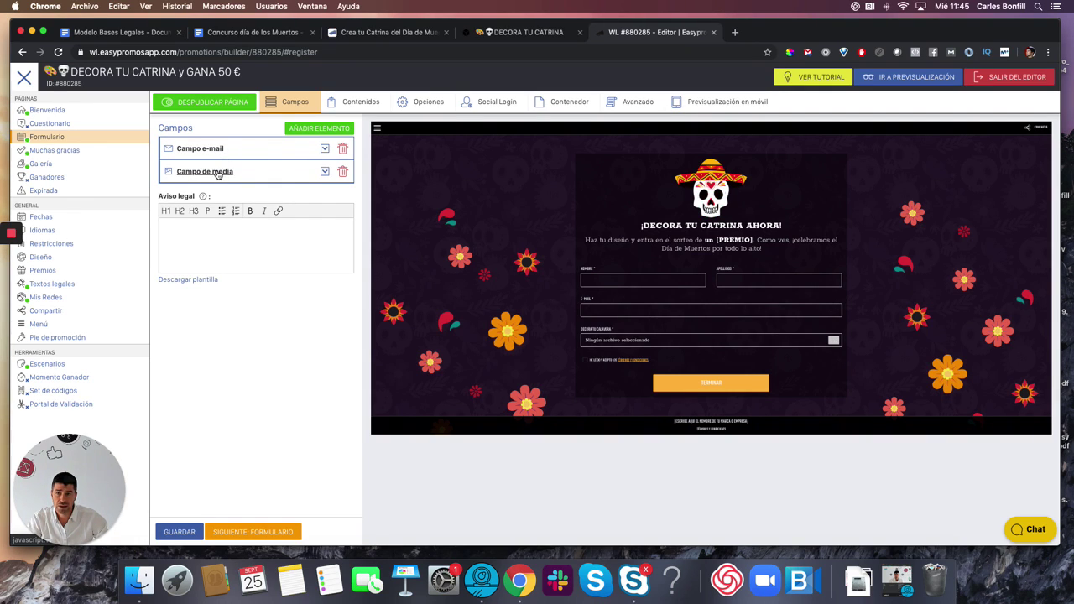
pyautogui.click(216, 172)
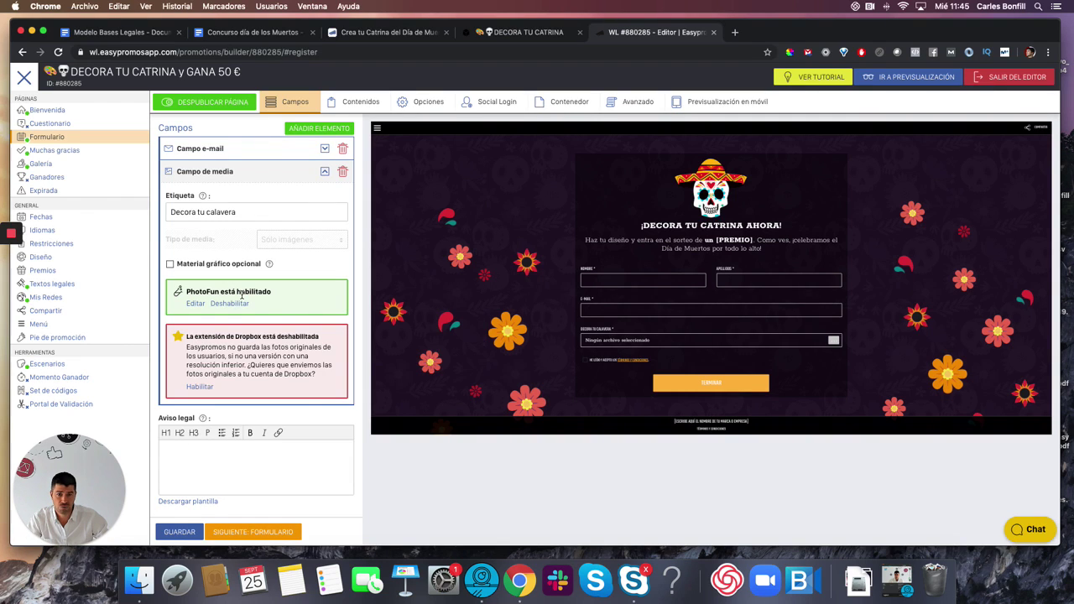
pyautogui.click(196, 305)
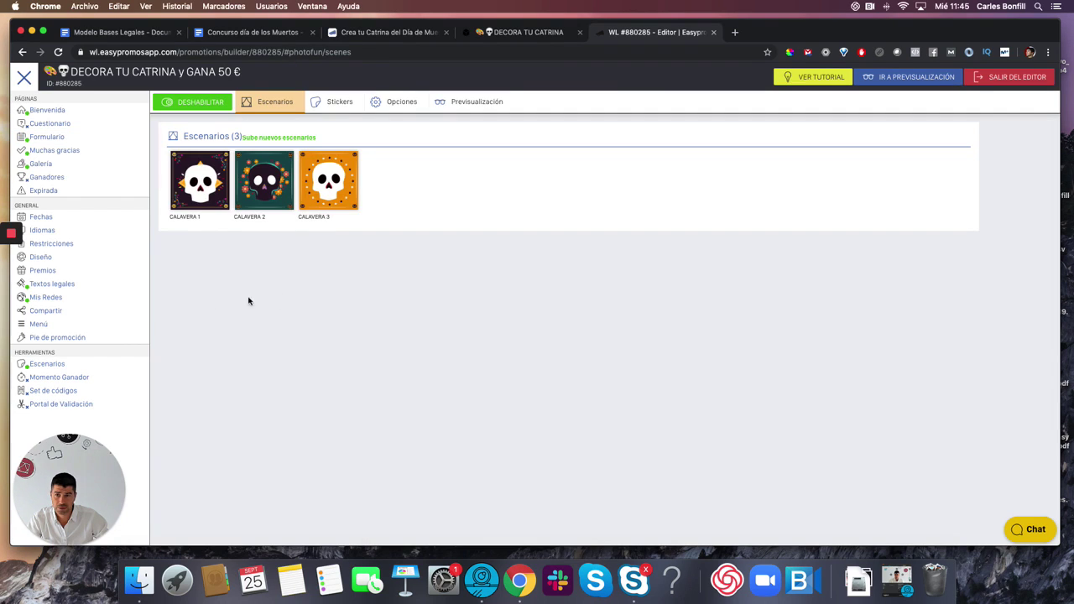
pyautogui.moveTo(201, 198)
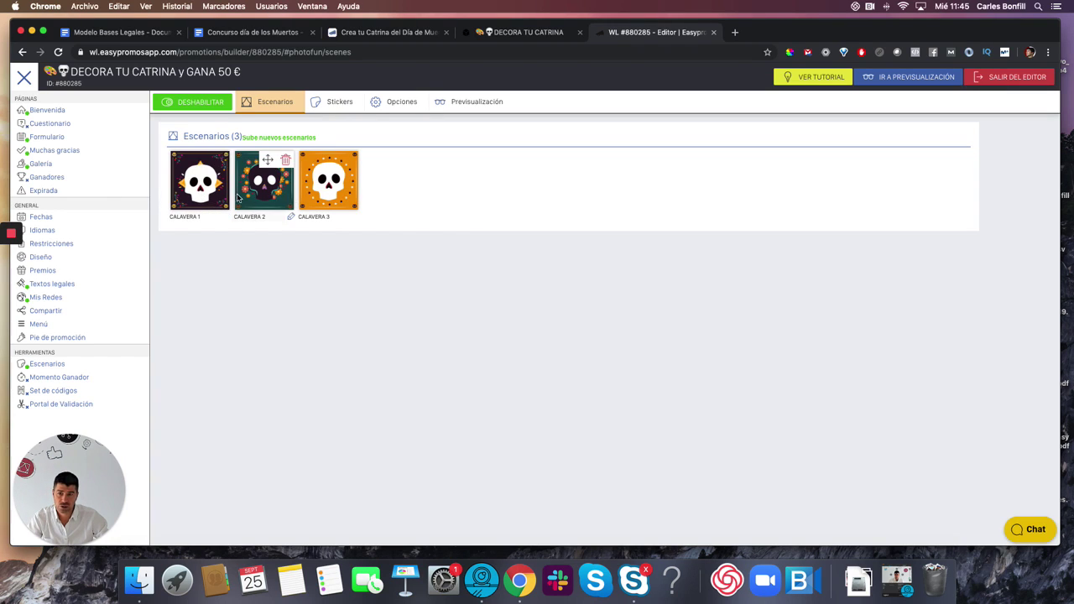
pyautogui.click(340, 105)
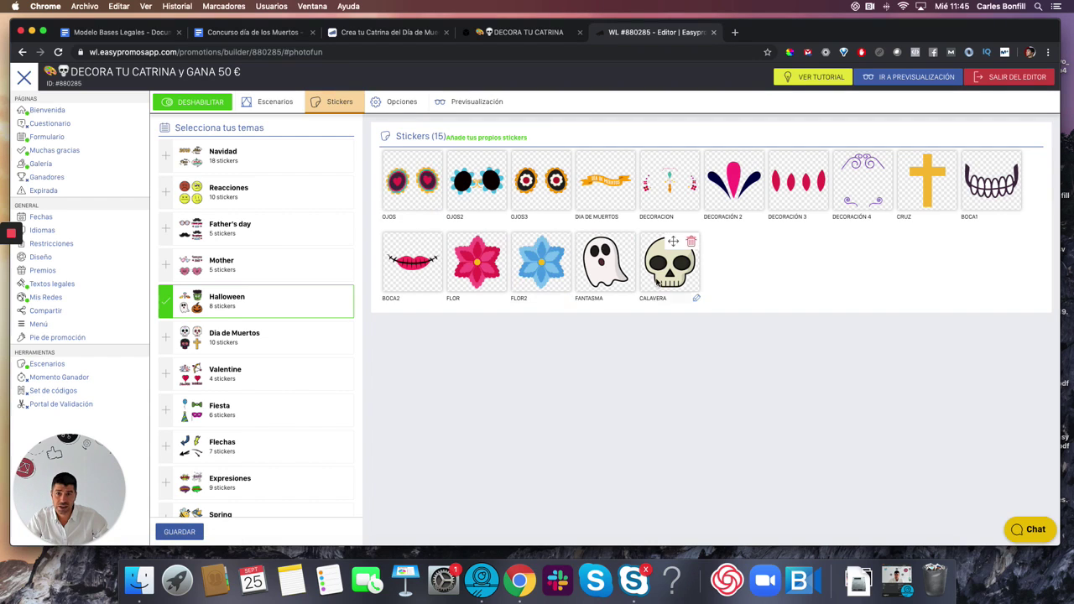
pyautogui.click(411, 105)
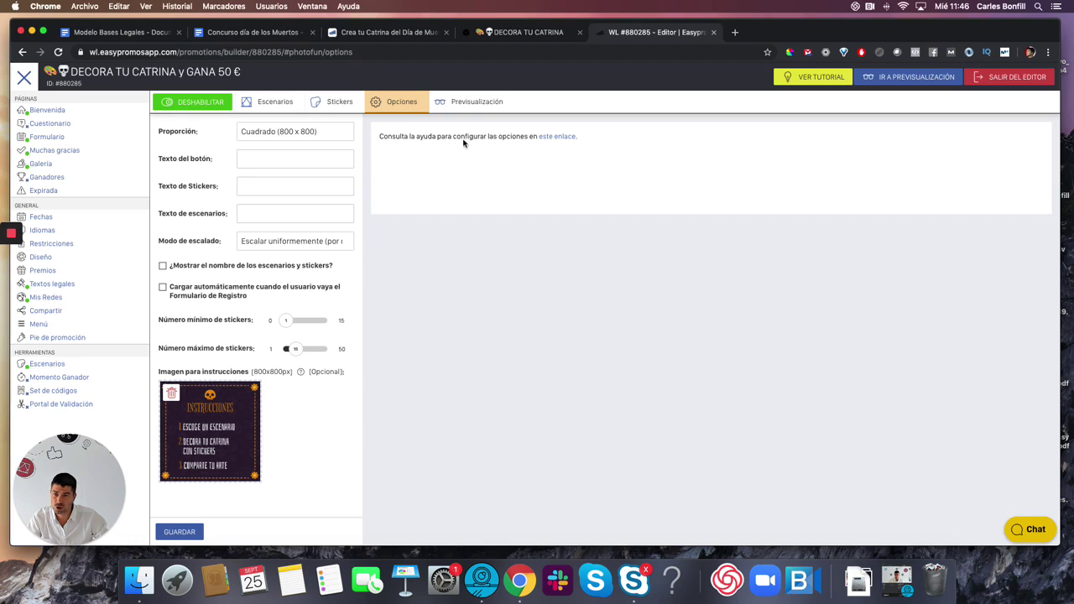
pyautogui.click(476, 103)
pyautogui.click(397, 104)
pyautogui.click(340, 104)
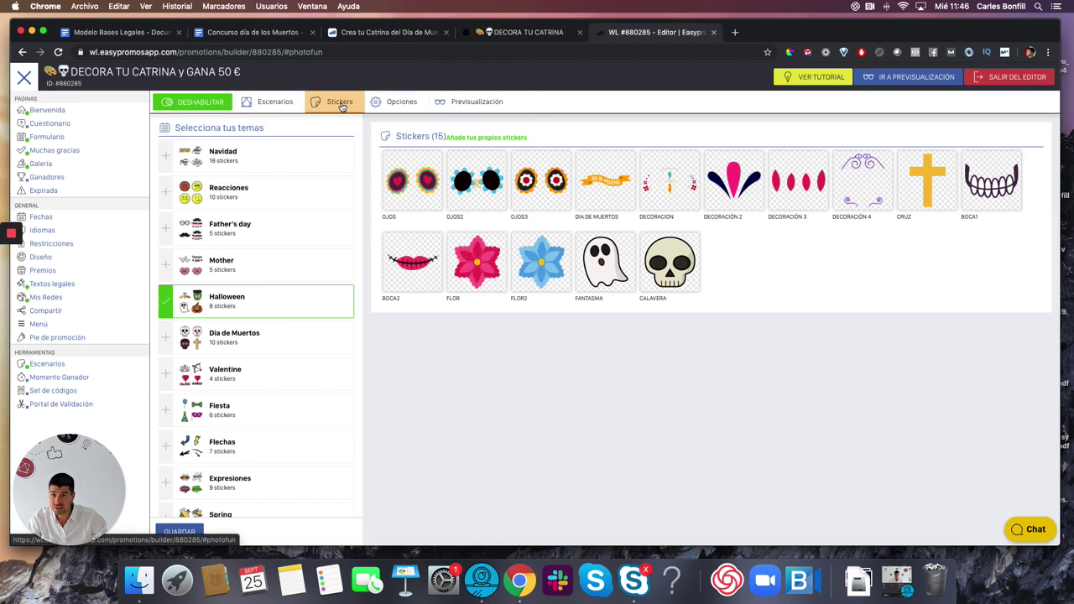
pyautogui.click(285, 105)
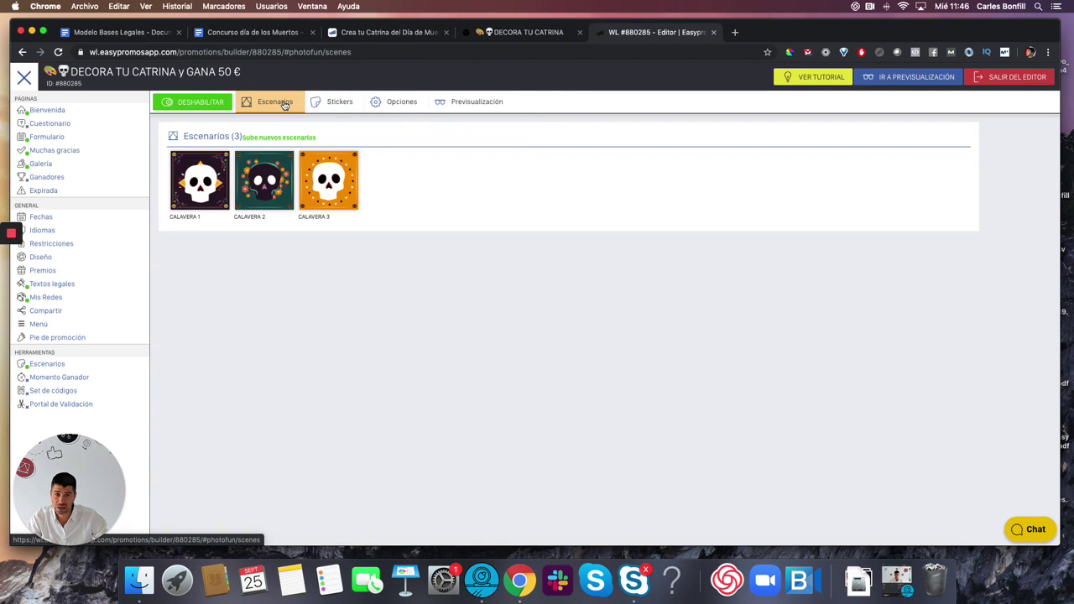
pyautogui.click(338, 103)
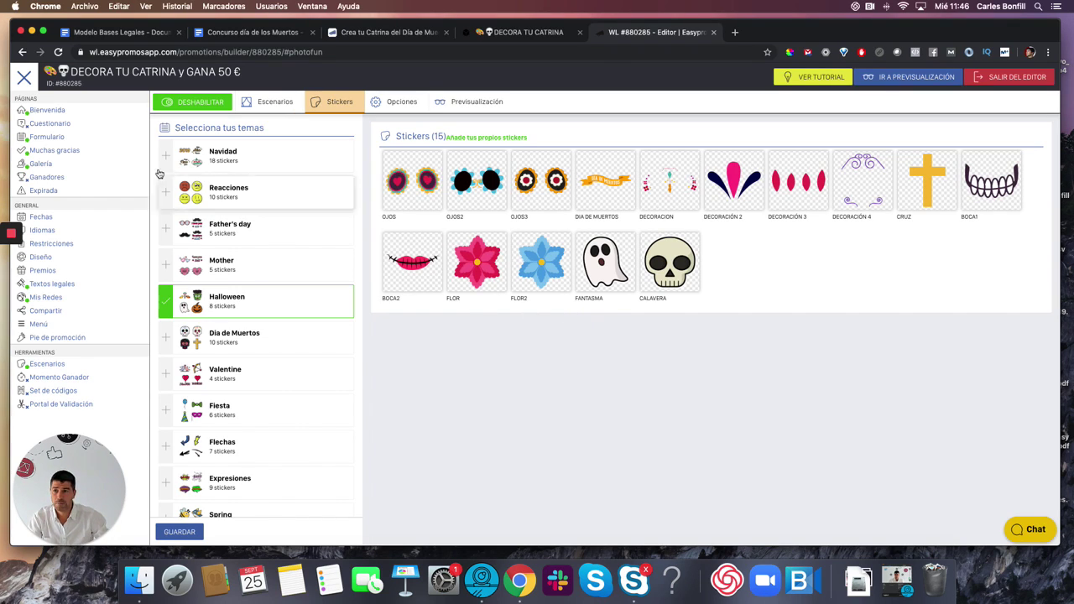
# - Add a Campo país field to the registration form
pyautogui.click(58, 142)
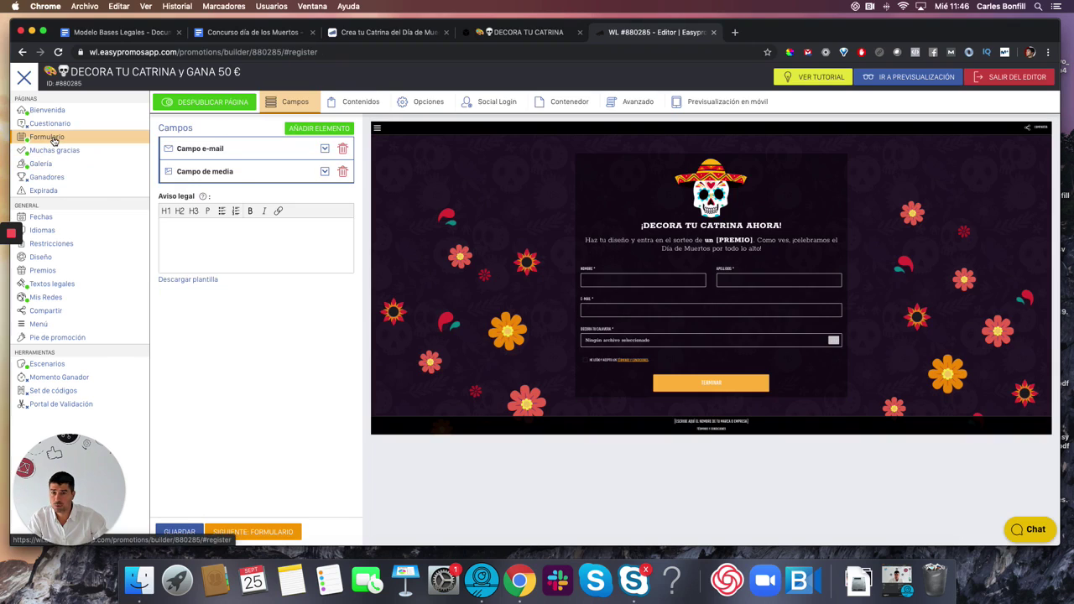
pyautogui.click(316, 131)
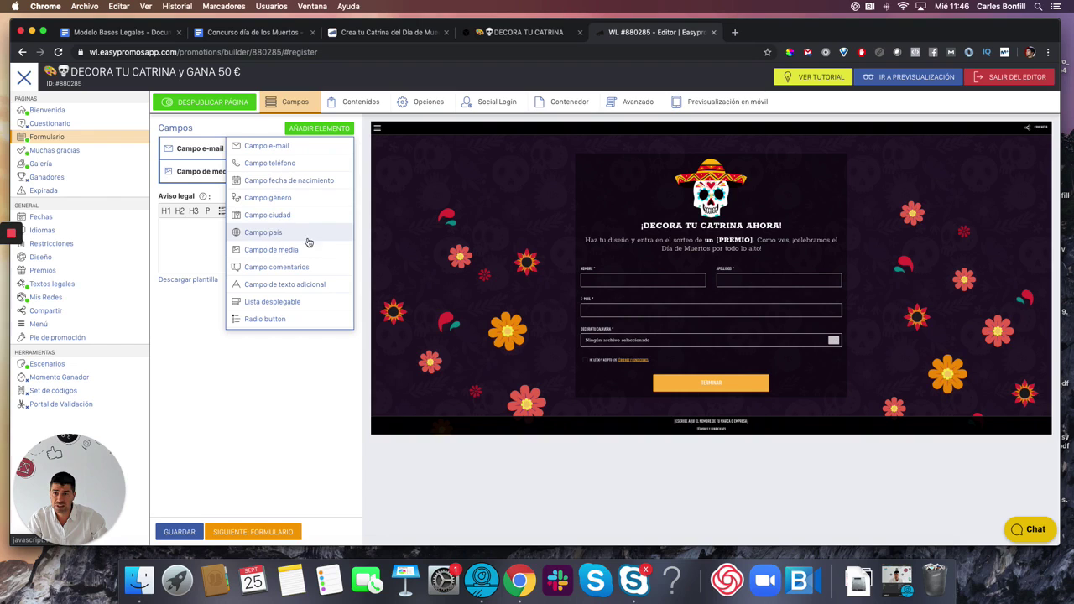
pyautogui.click(276, 237)
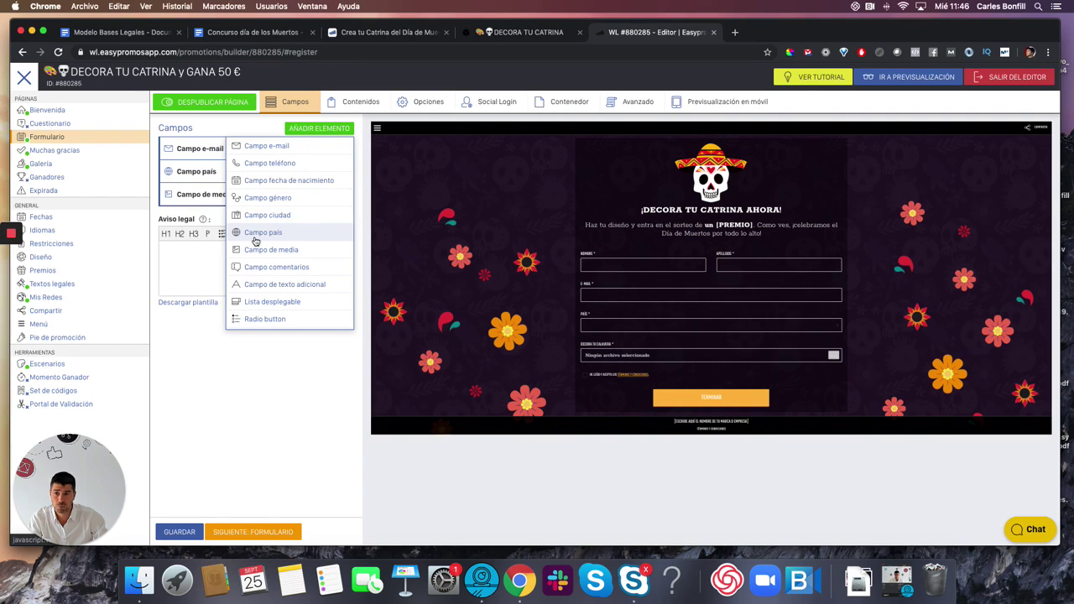
# - Place the cursor in the Aviso legal box and bring up the Catrinas contest document
pyautogui.click(184, 264)
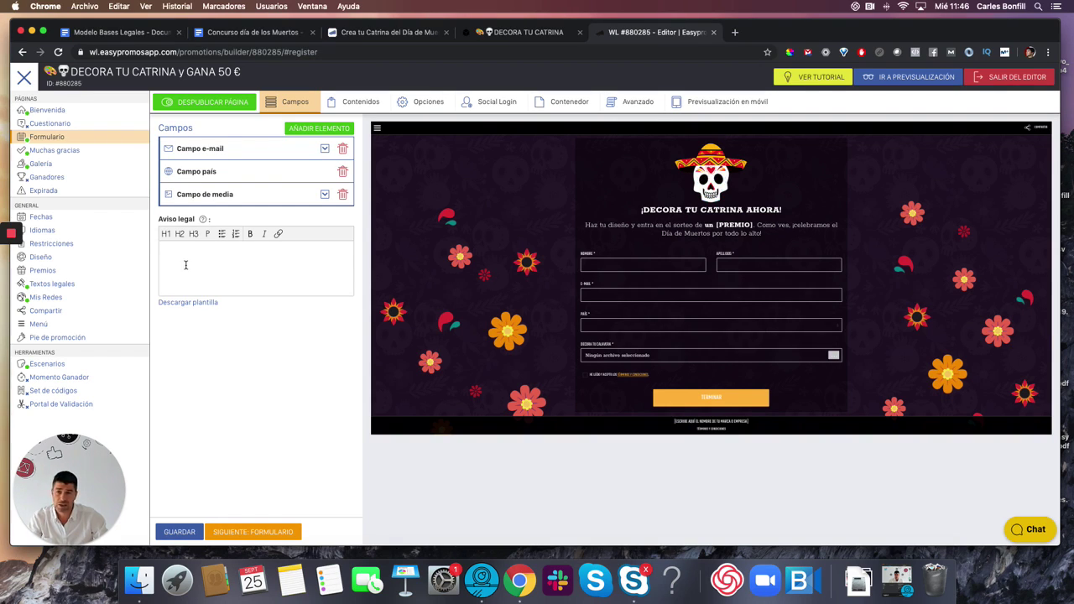
pyautogui.click(250, 31)
pyautogui.scroll(3, 383, 188)
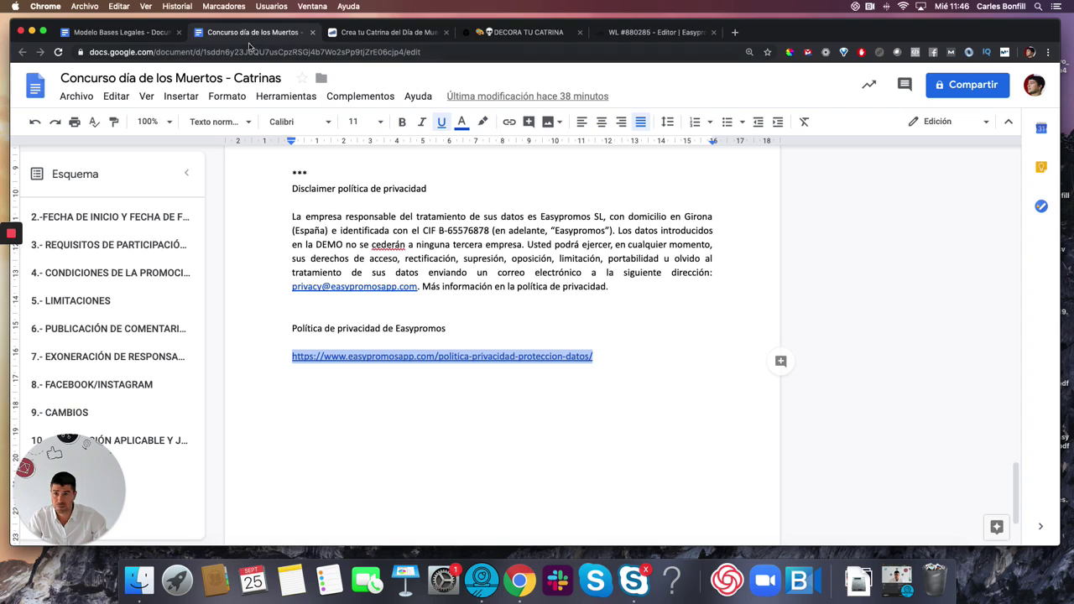
# - Copy the 'La empresa responsable…' privacy paragraph and return to the Easypromos editor
pyautogui.moveTo(292, 217); pyautogui.dragTo(613, 286)
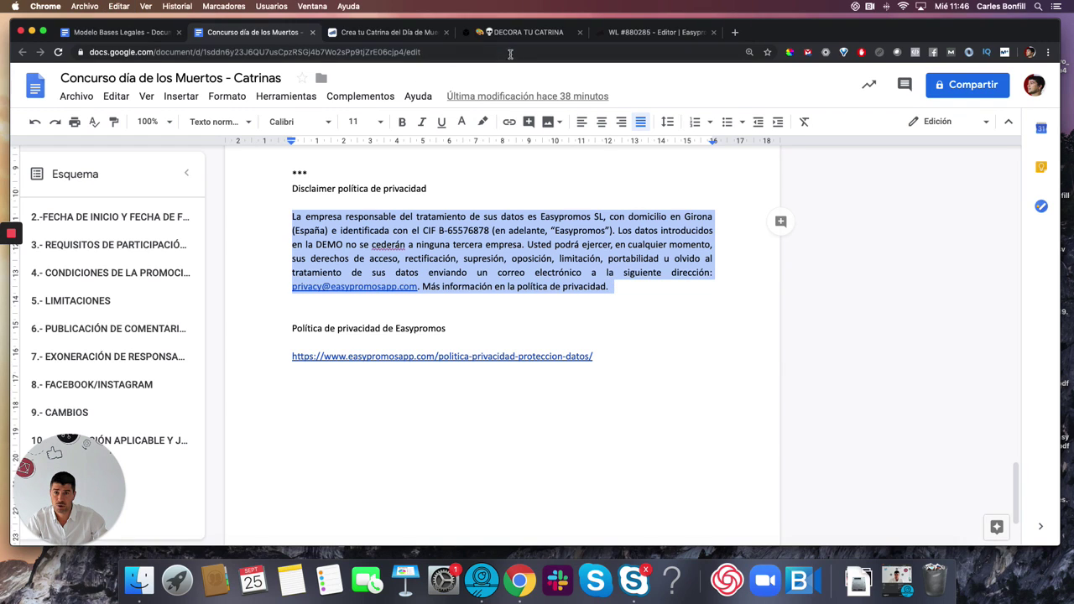
pyautogui.click(634, 33)
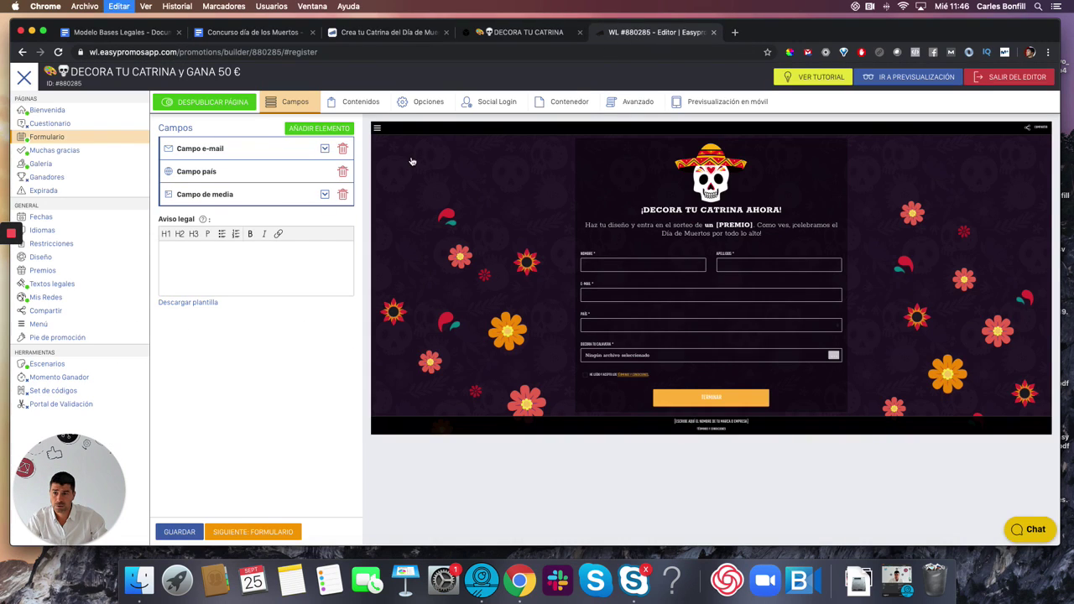
# - Paste the privacy disclaimer into Aviso legal and change 'la DEMO' to 'el concurso'
pyautogui.press('super+v')
pyautogui.scroll(10, 245, 279)
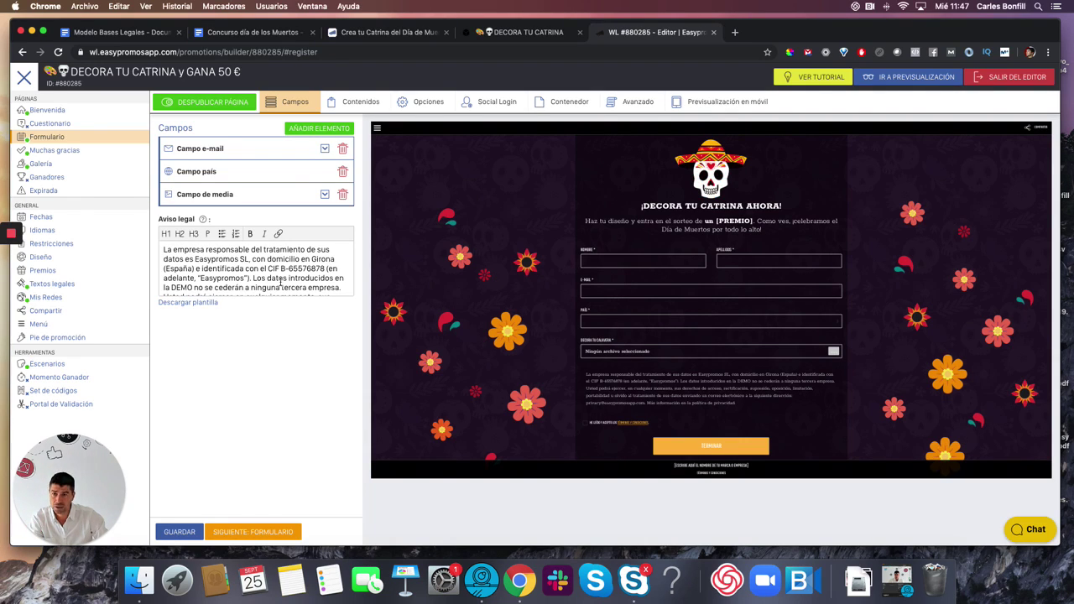
pyautogui.scroll(-2, 286, 282)
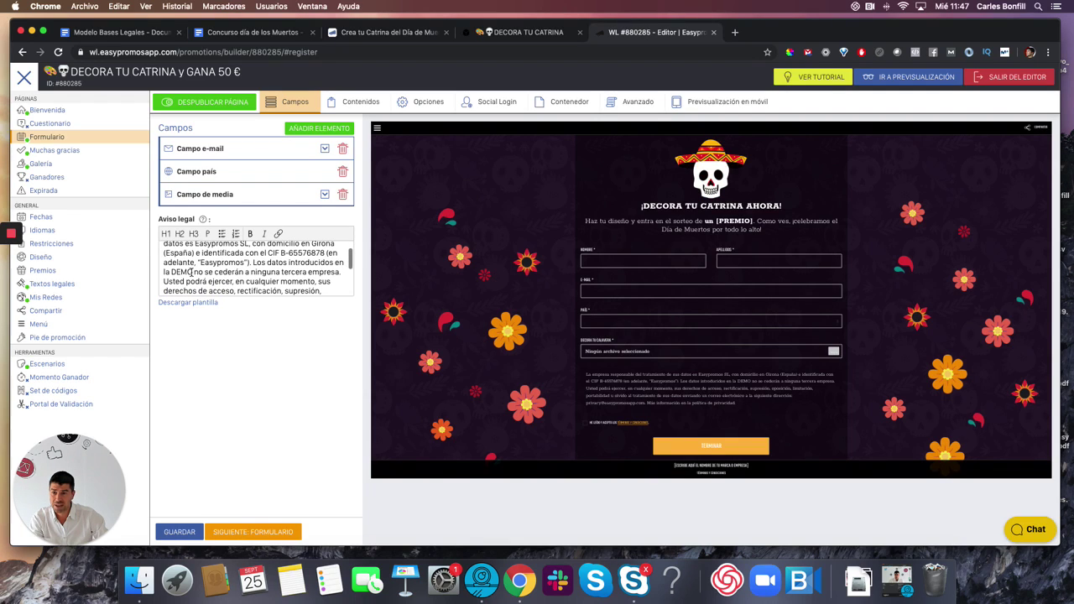
pyautogui.moveTo(193, 272); pyautogui.dragTo(164, 273)
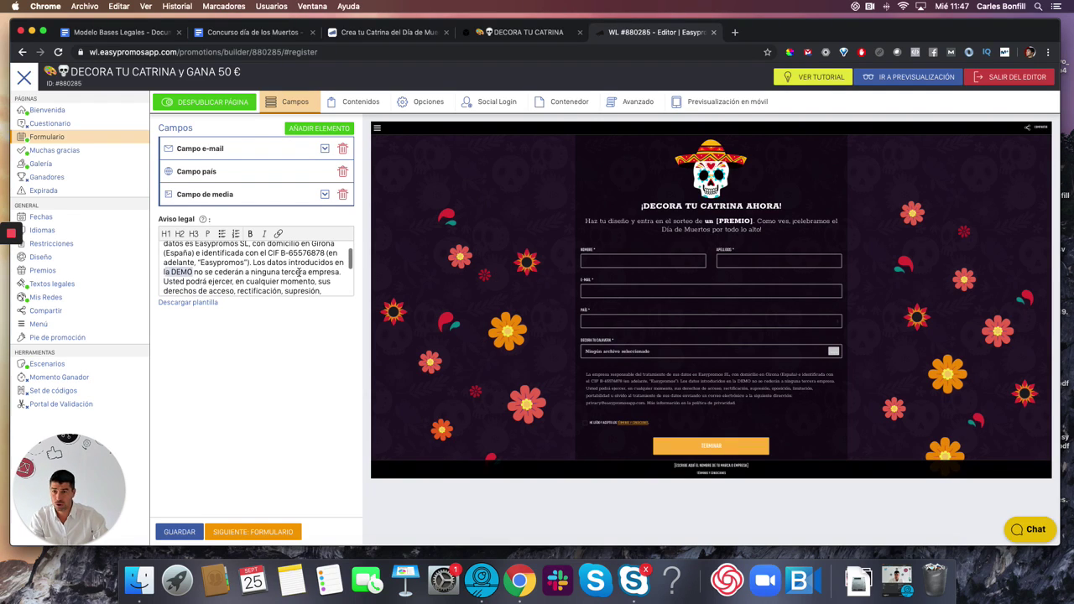
pyautogui.write('el concurso')
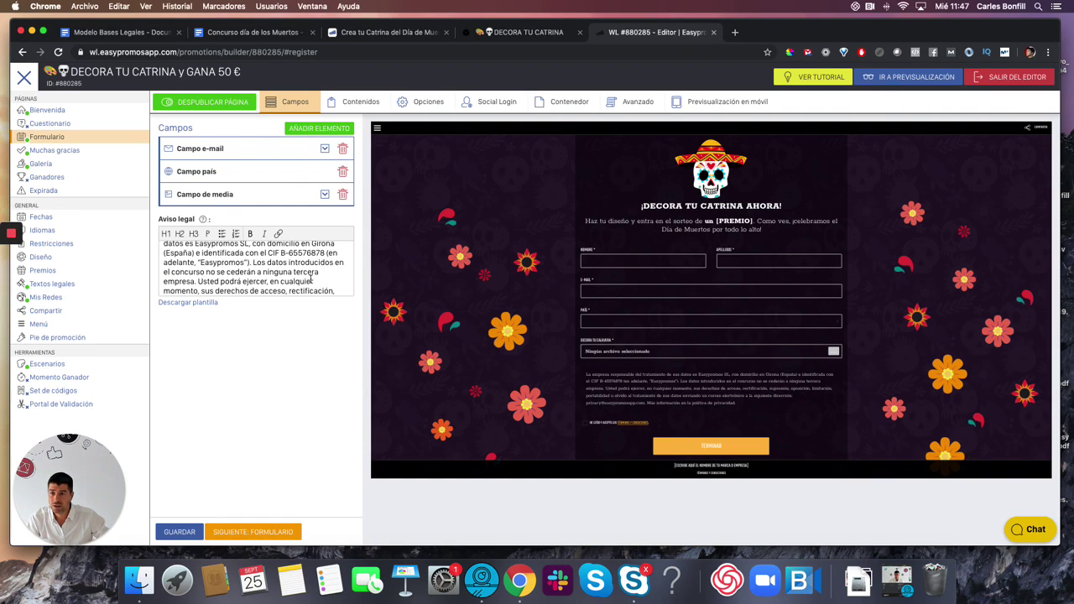
# - Replace 'Usted podrá' with 'Podrás' and both 'sus' with 'tus', then save the form
pyautogui.scroll(-1, 252, 274)
pyautogui.moveTo(242, 265); pyautogui.dragTo(203, 266)
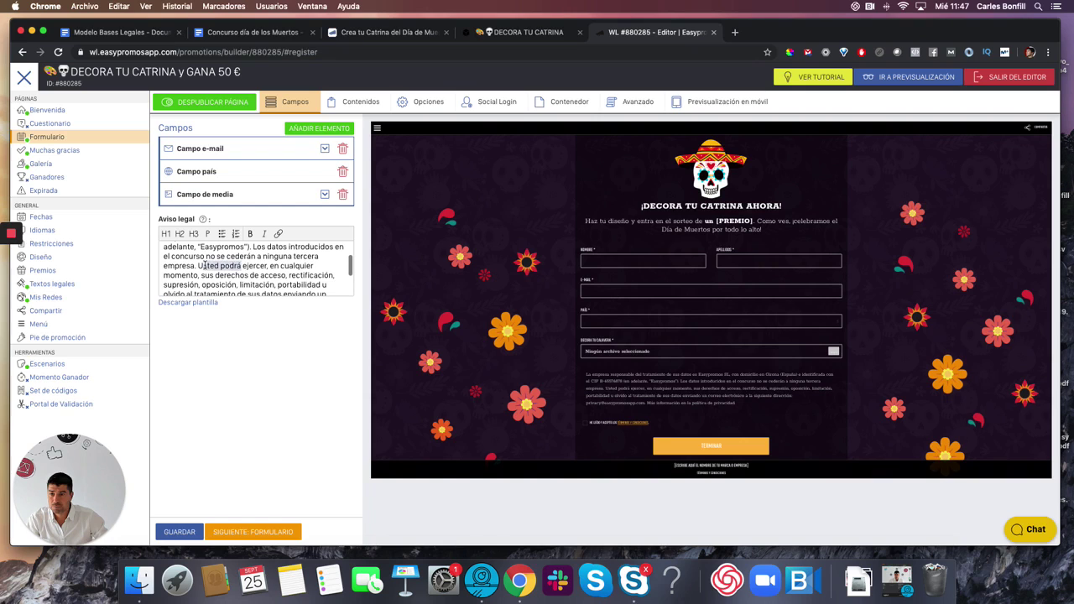
pyautogui.write('Podrás')
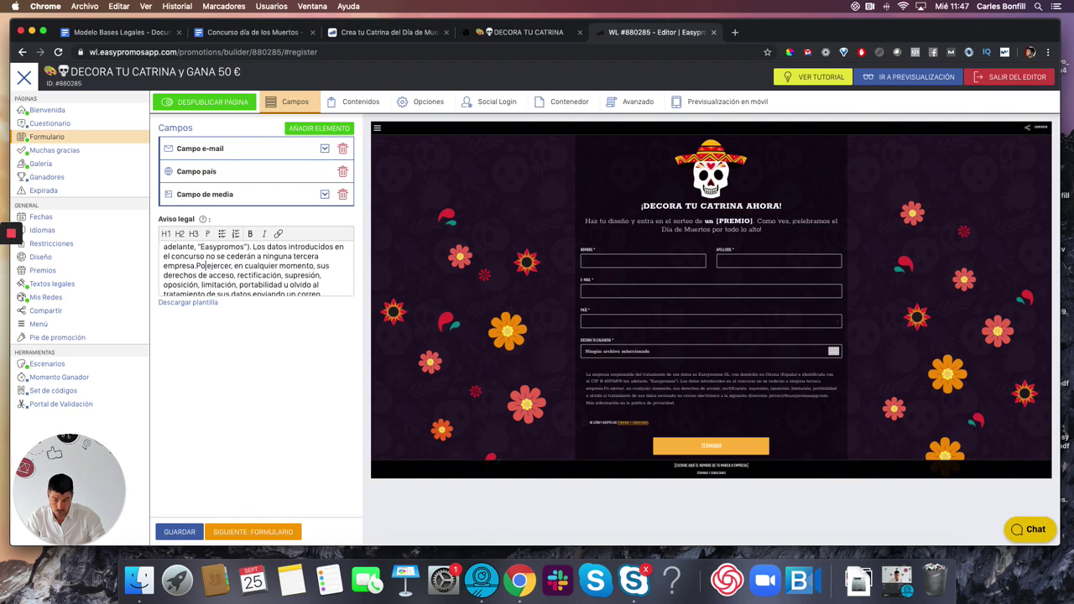
pyautogui.click(196, 266)
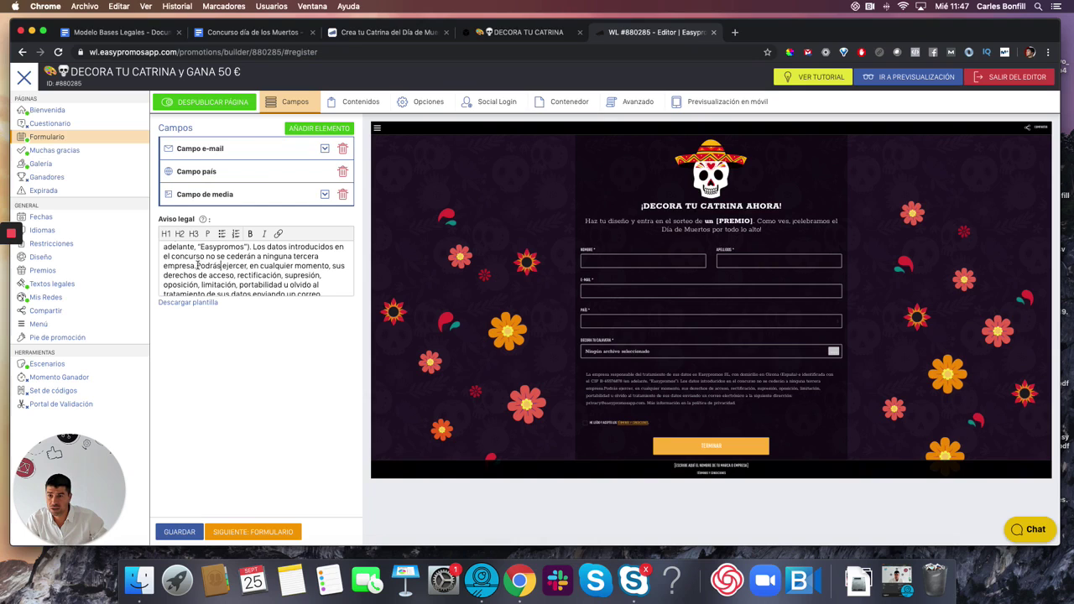
pyautogui.doubleClick(338, 266)
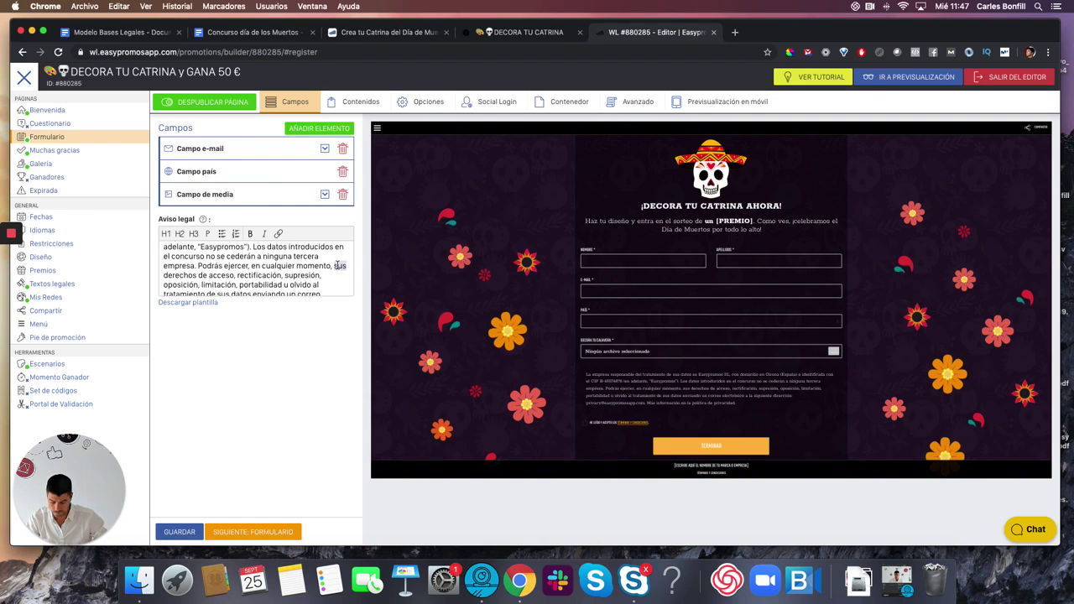
pyautogui.write('tus')
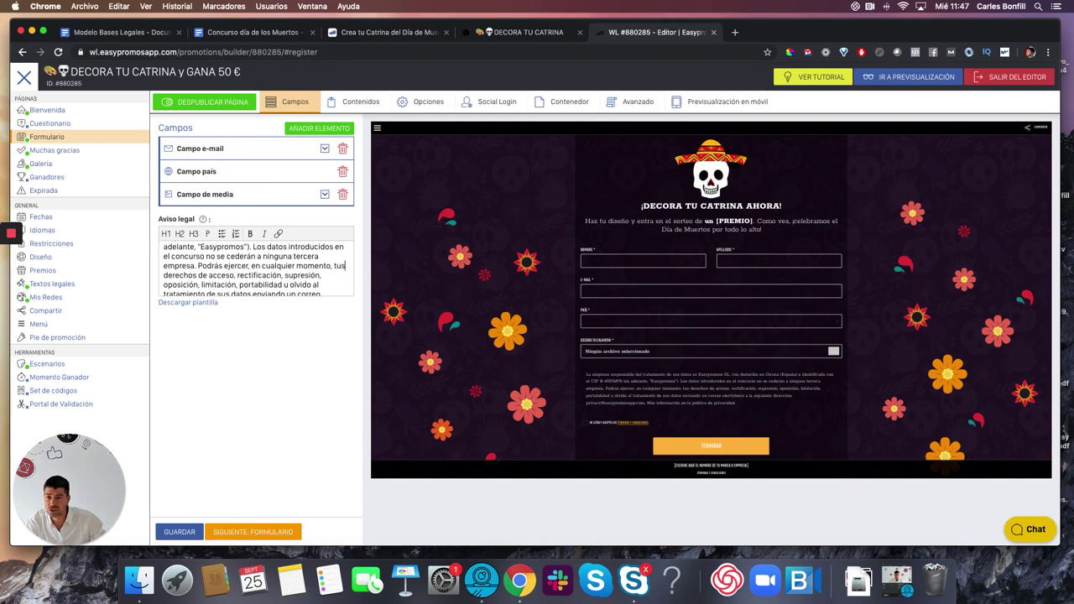
pyautogui.scroll(-1, 290, 274)
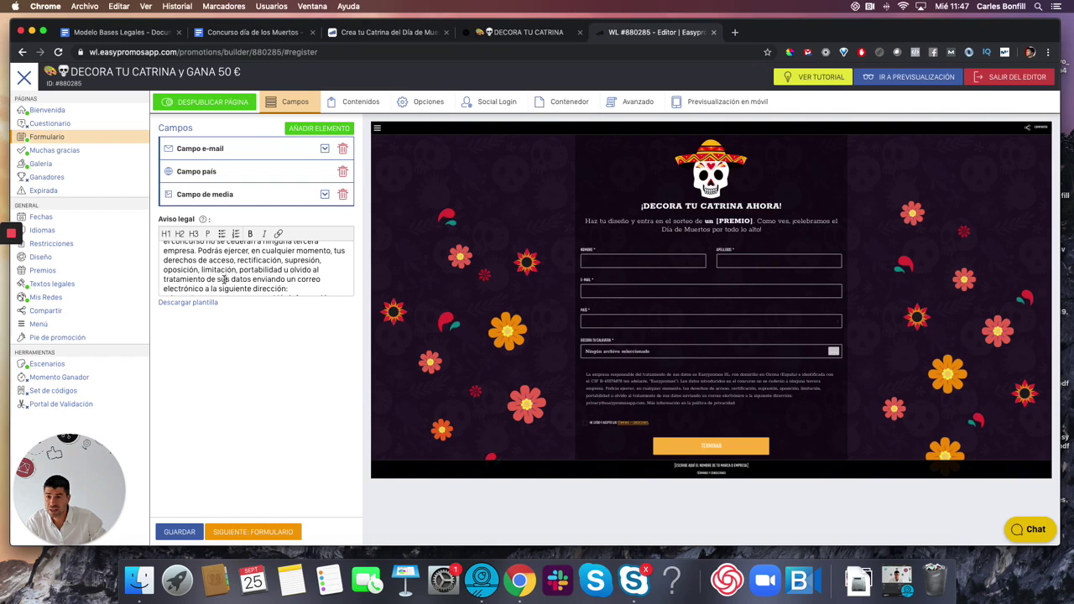
pyautogui.doubleClick(223, 278)
pyautogui.write('tus')
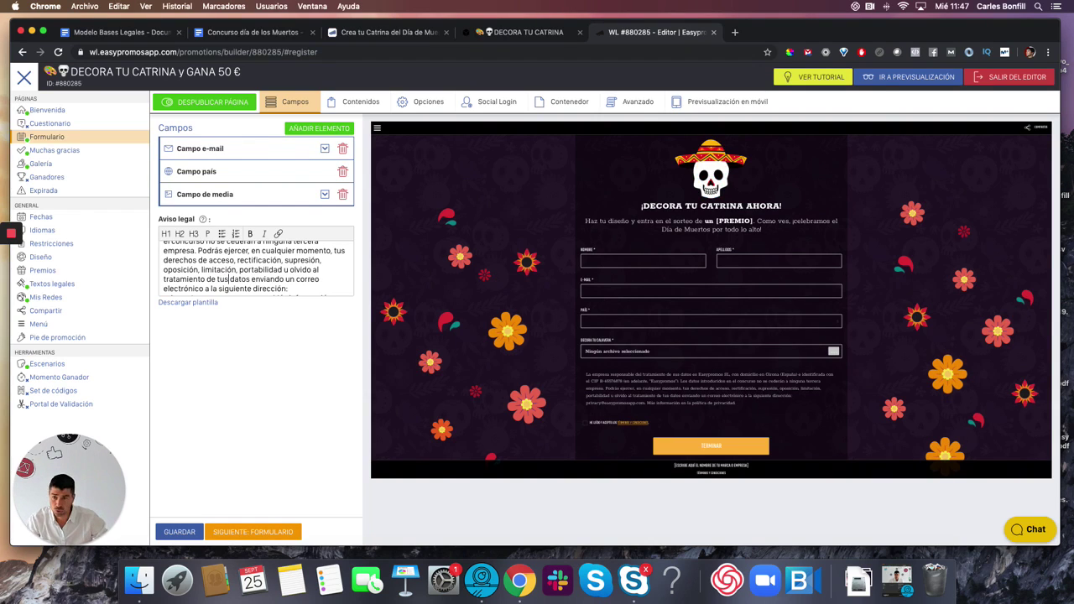
pyautogui.scroll(-2, 263, 281)
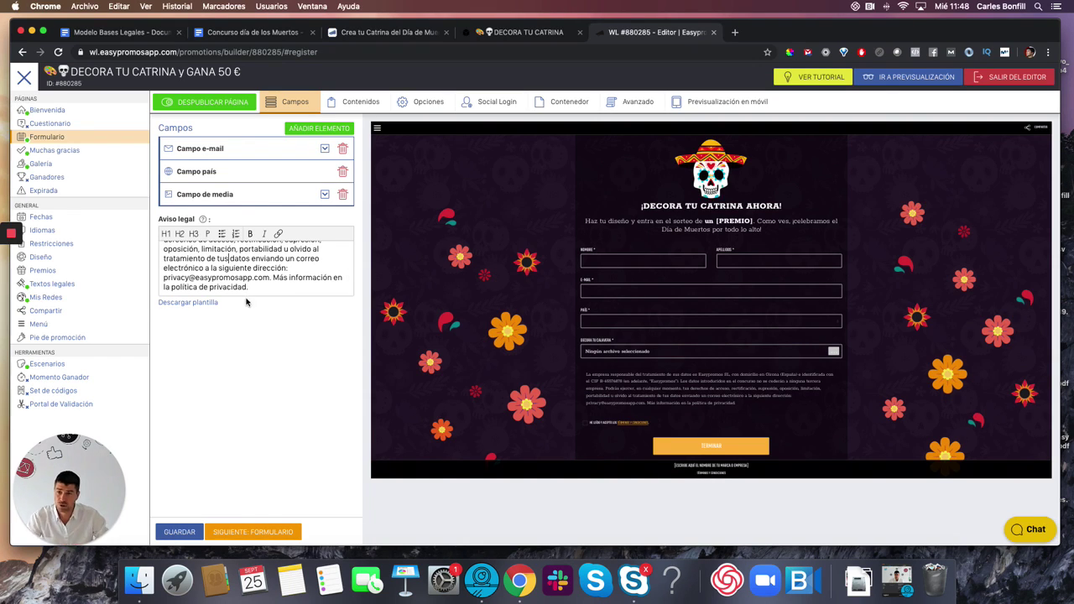
pyautogui.click(178, 531)
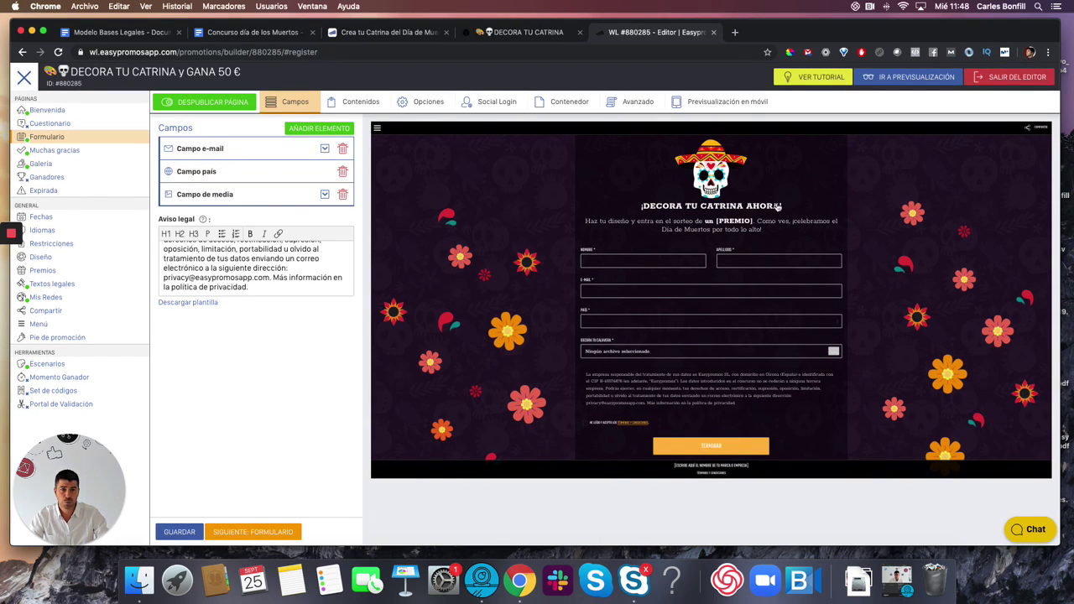
# - Change the intro's 'entra en el sorteo de' to 'podrás ganar' a bold 'una Tarjeta AMAZON de 50 EUROS' and save
pyautogui.click(359, 102)
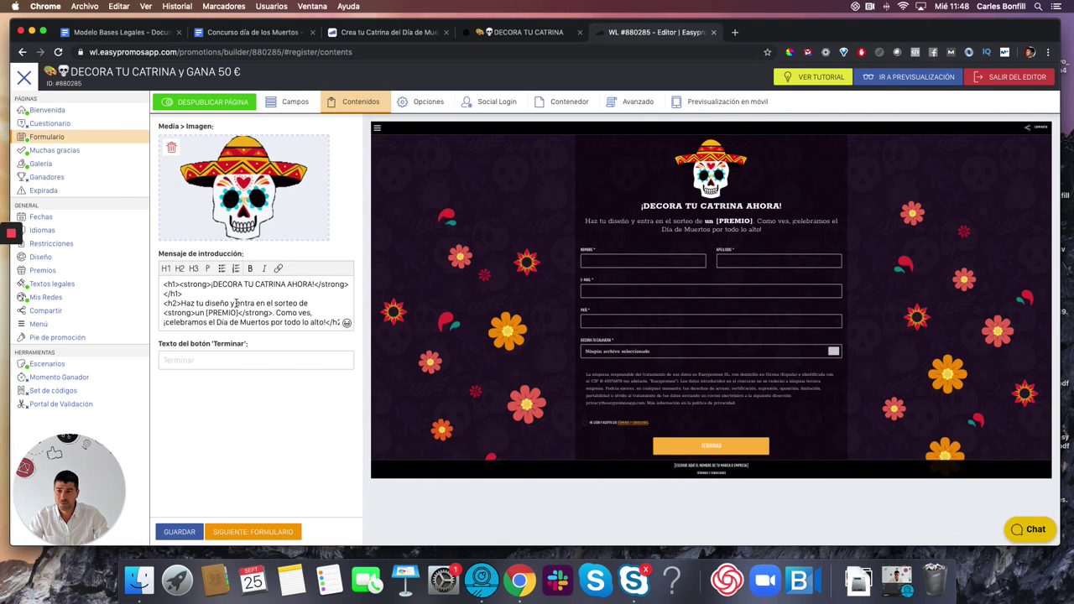
pyautogui.moveTo(236, 304); pyautogui.dragTo(307, 302)
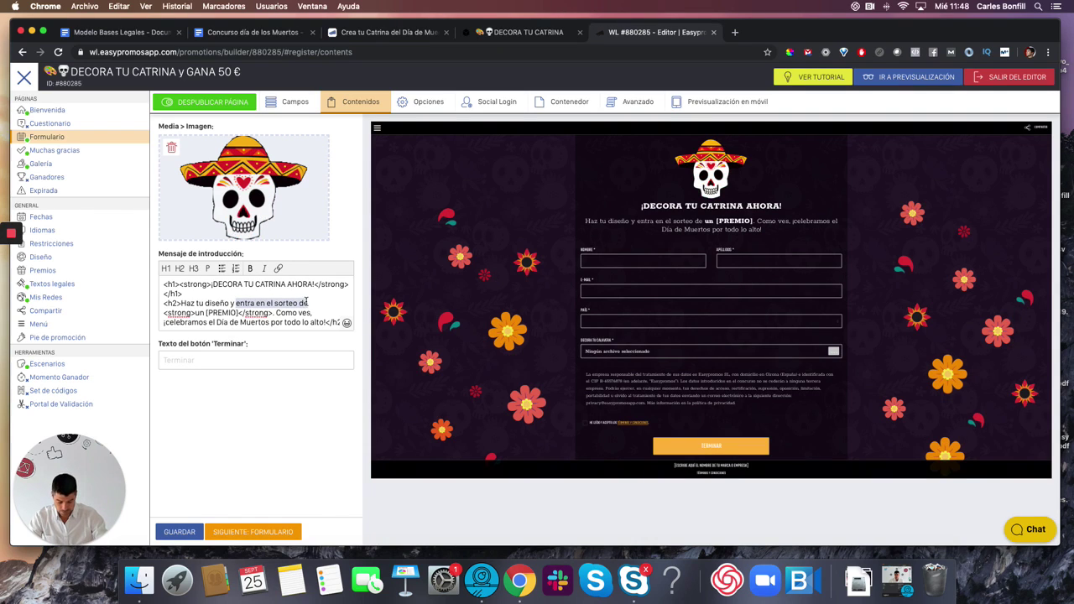
pyautogui.write('podrás ganar')
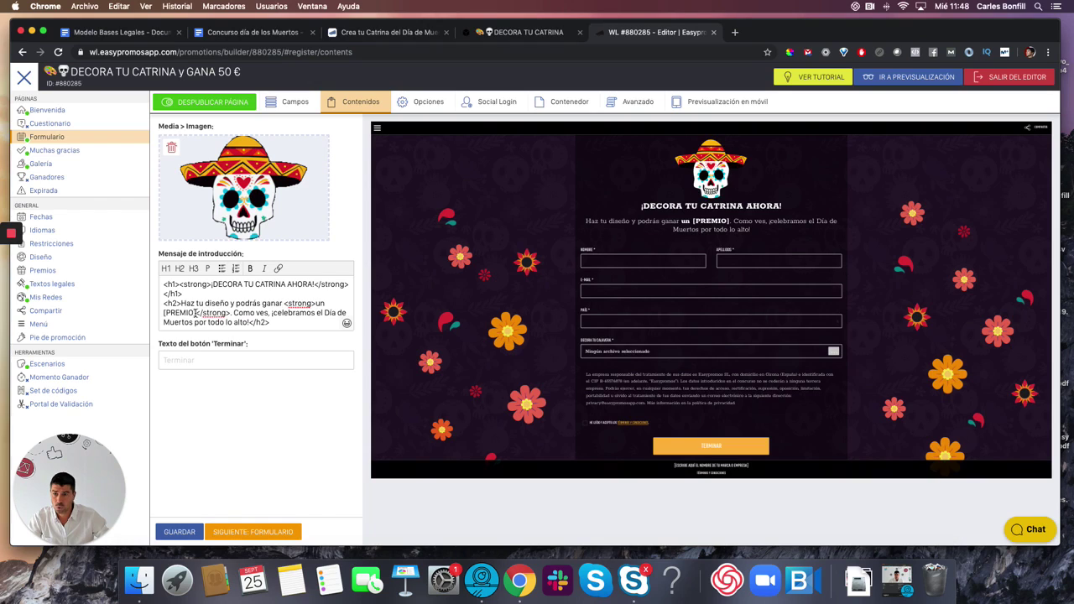
pyautogui.write(' <strong>un')
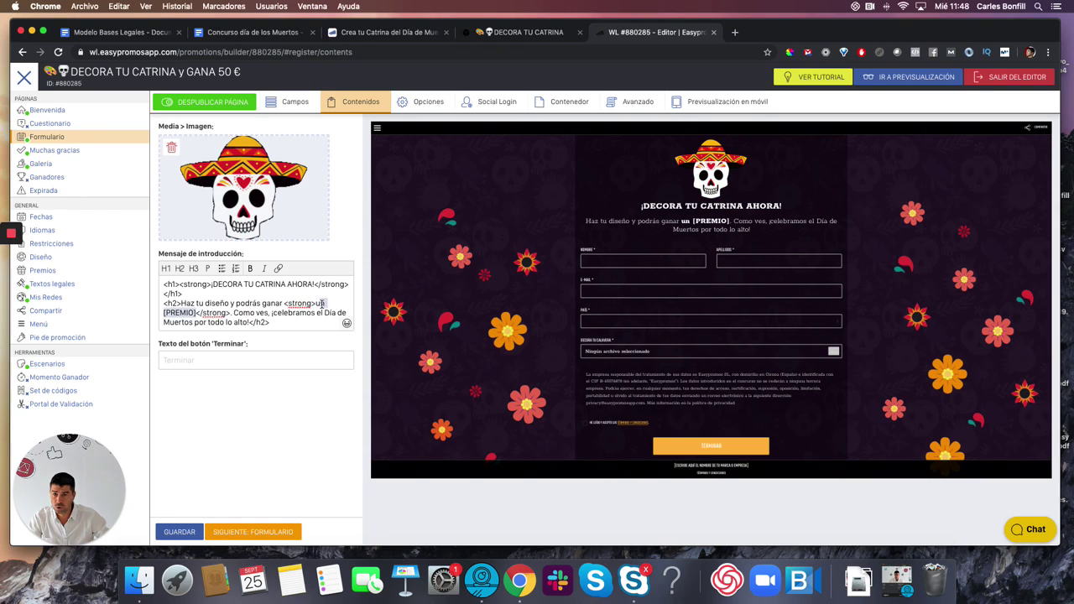
pyautogui.write('a Tar')
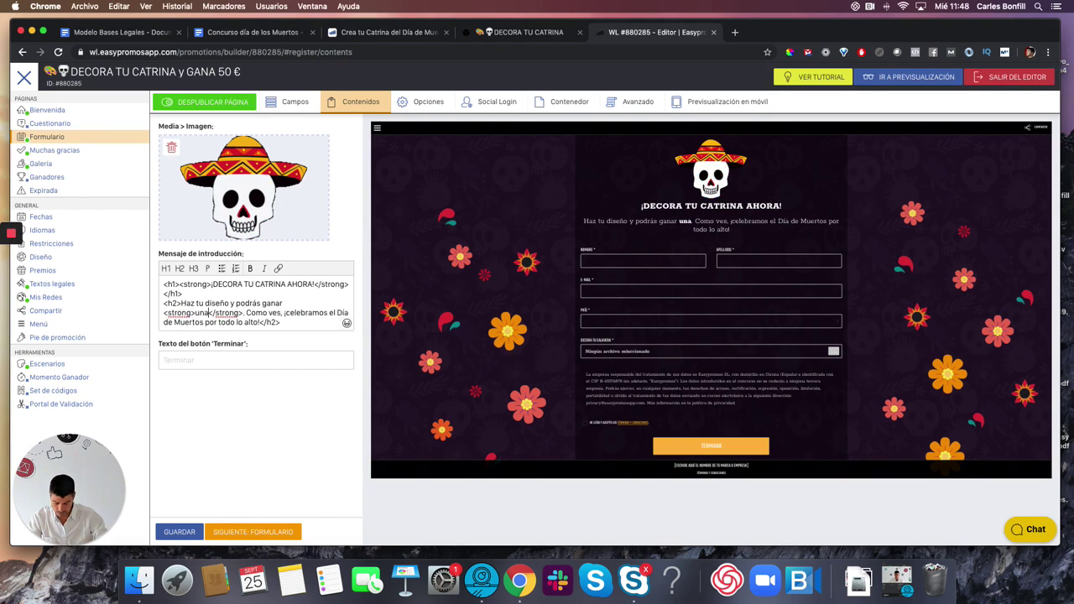
pyautogui.write('jeta AM')
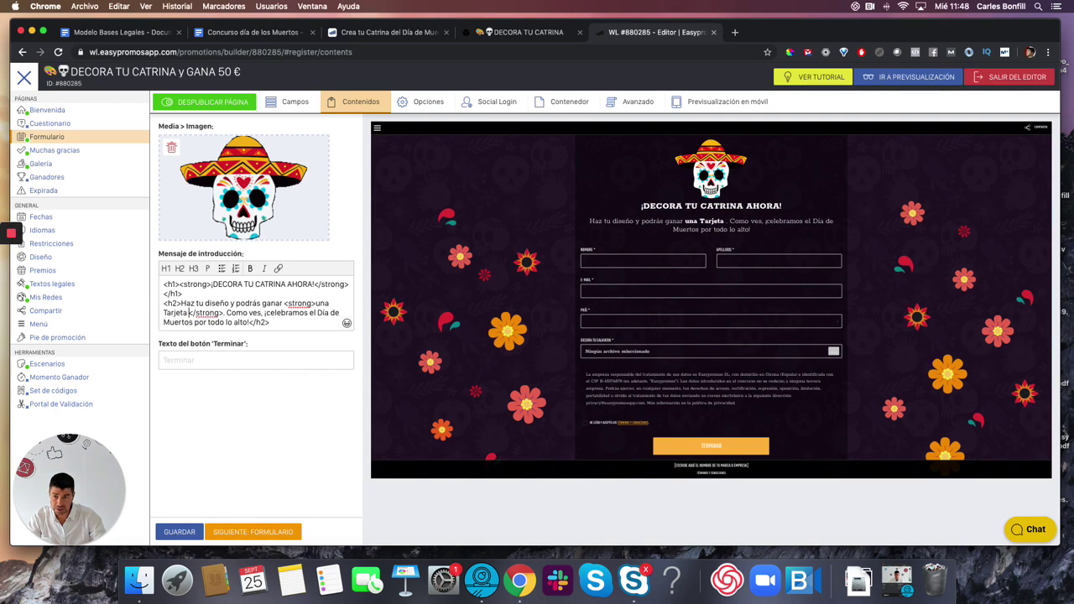
pyautogui.write('AZON de ')
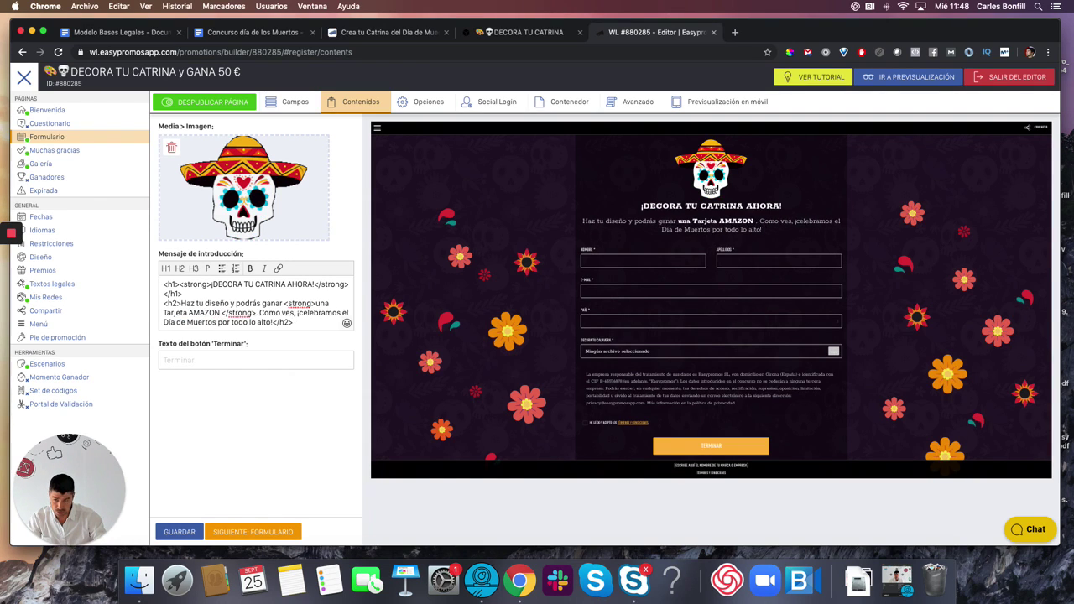
pyautogui.write('50 EUROS')
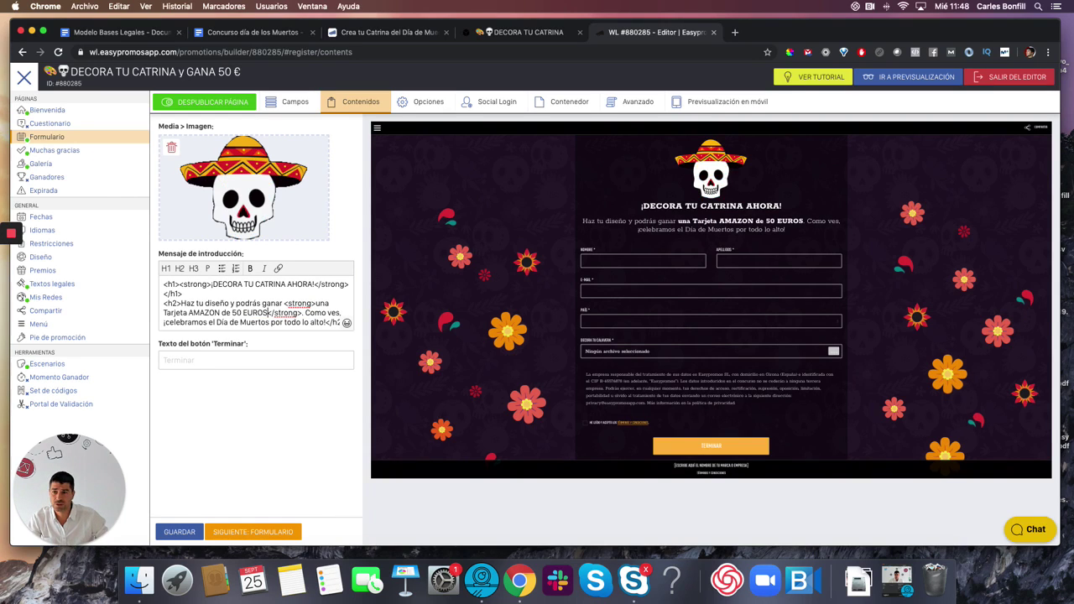
pyautogui.scroll(-1, 285, 303)
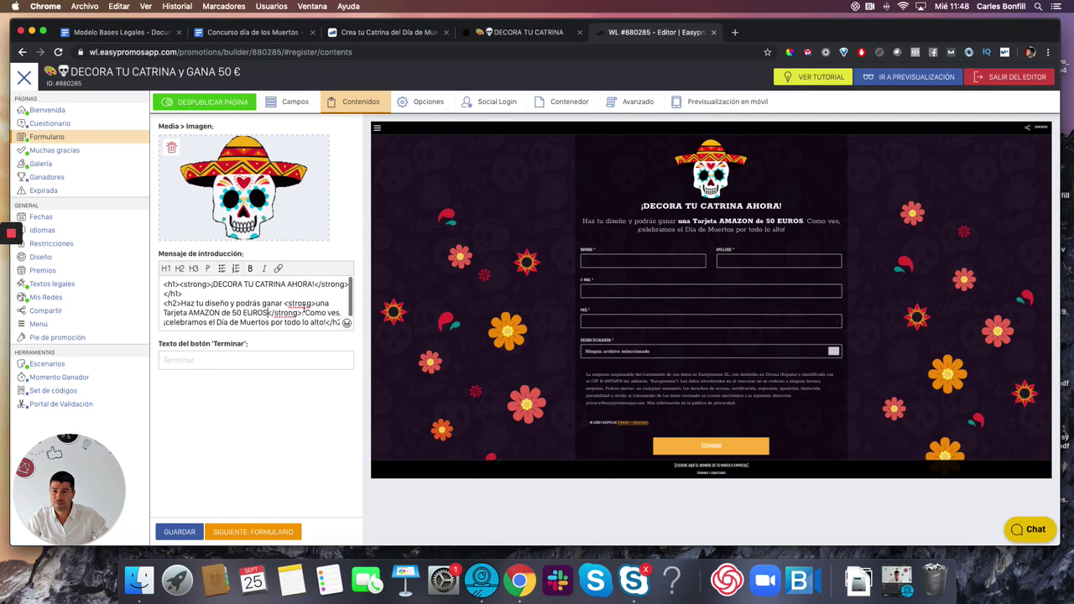
pyautogui.click(181, 531)
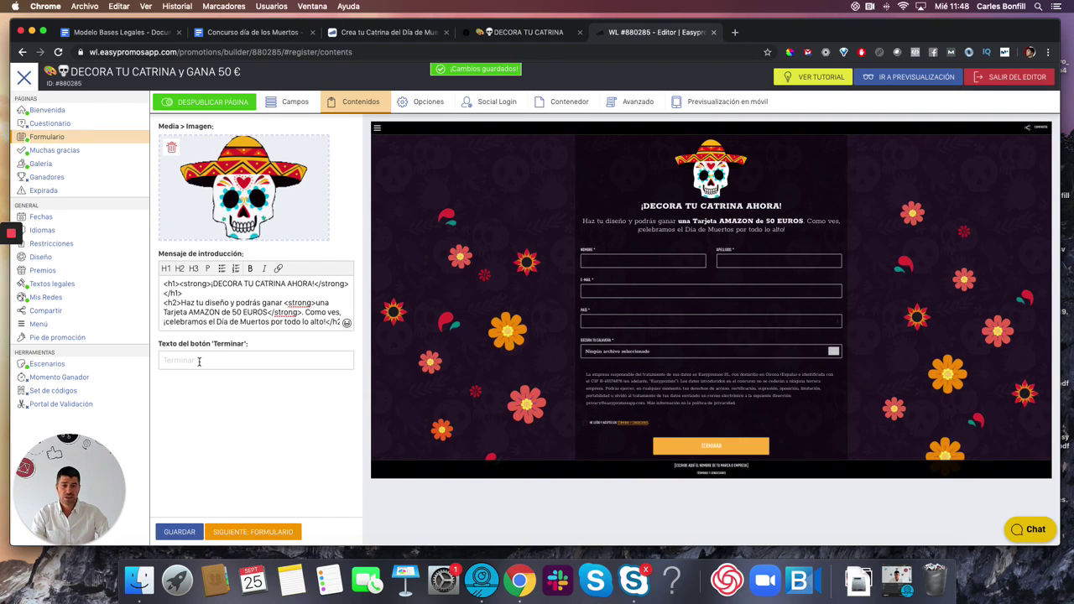
# - In the Muchas gracias message, fix the tags and add an h2 'Recuerda que ahora tienes que conseguir 5 votos para entrar a la final'
pyautogui.click(52, 152)
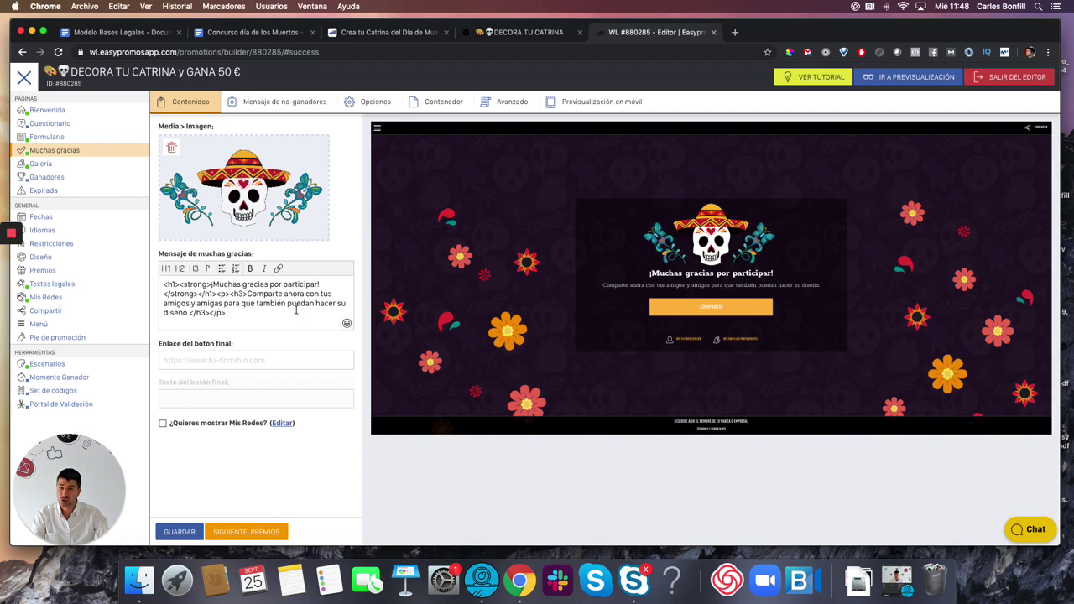
pyautogui.click(249, 294)
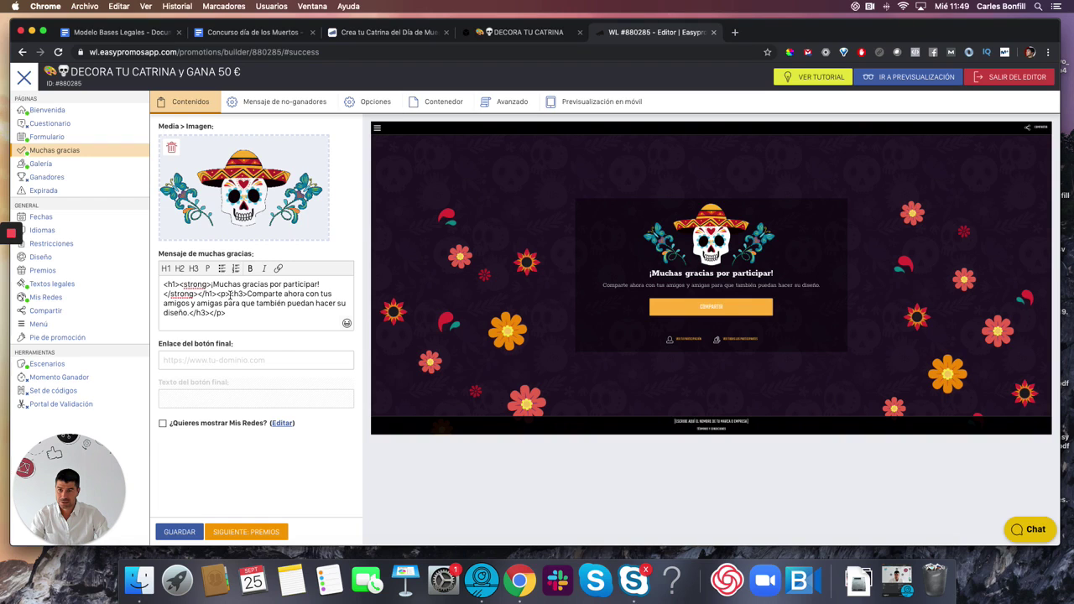
pyautogui.write('/')
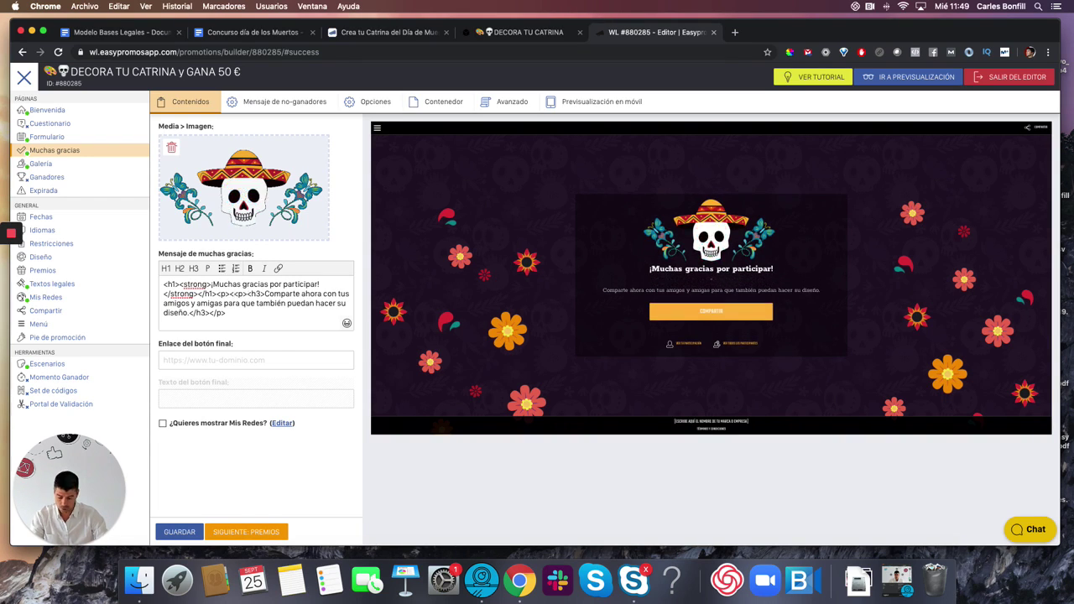
pyautogui.press('BackSpace')
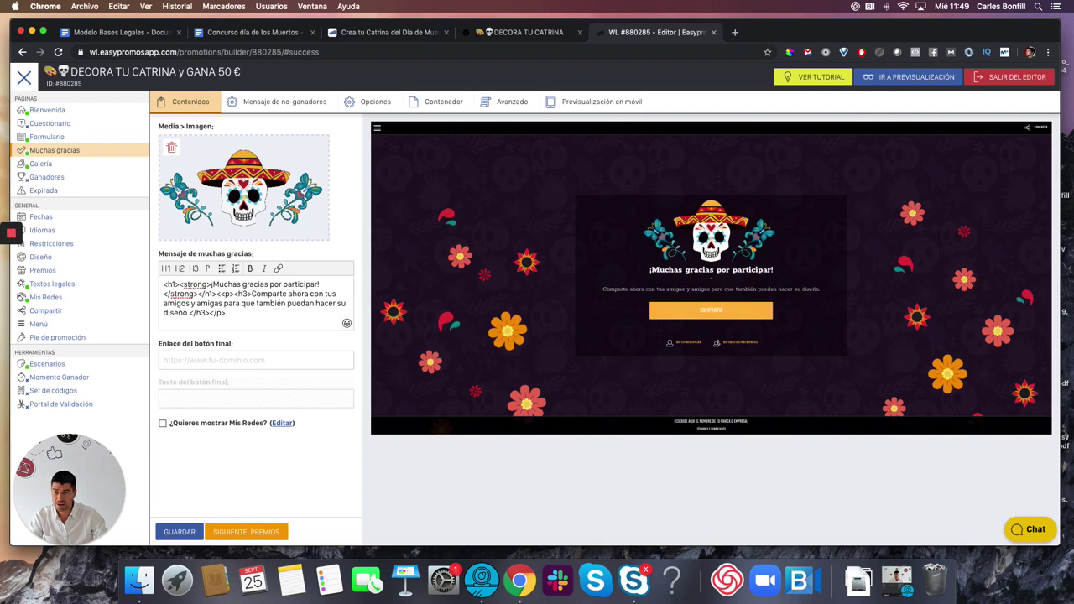
pyautogui.press('BackSpace')
pyautogui.click(180, 269)
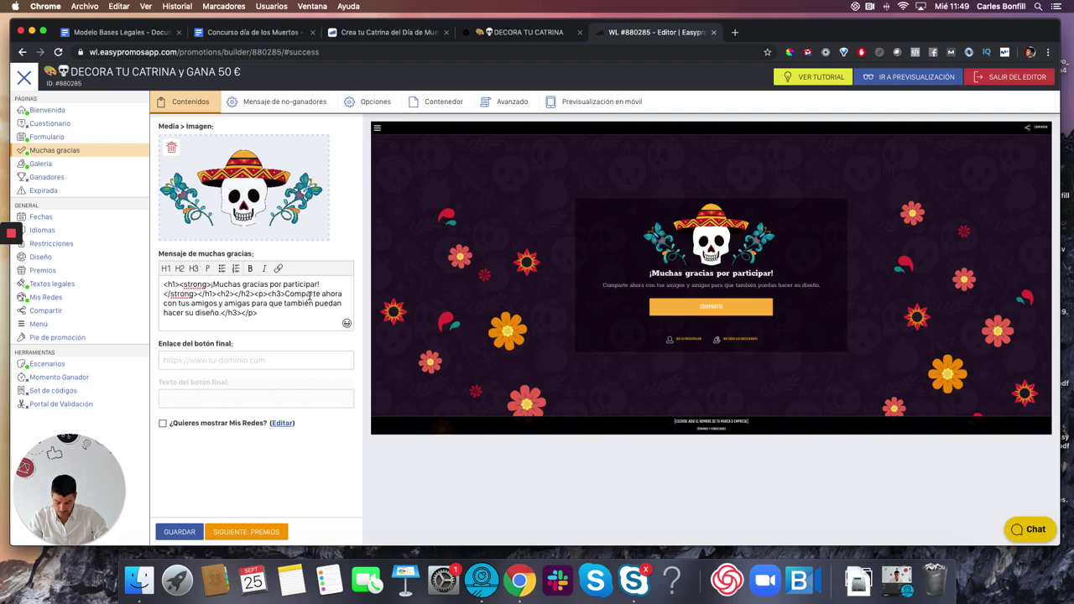
pyautogui.write('Recuerda que ahora ')
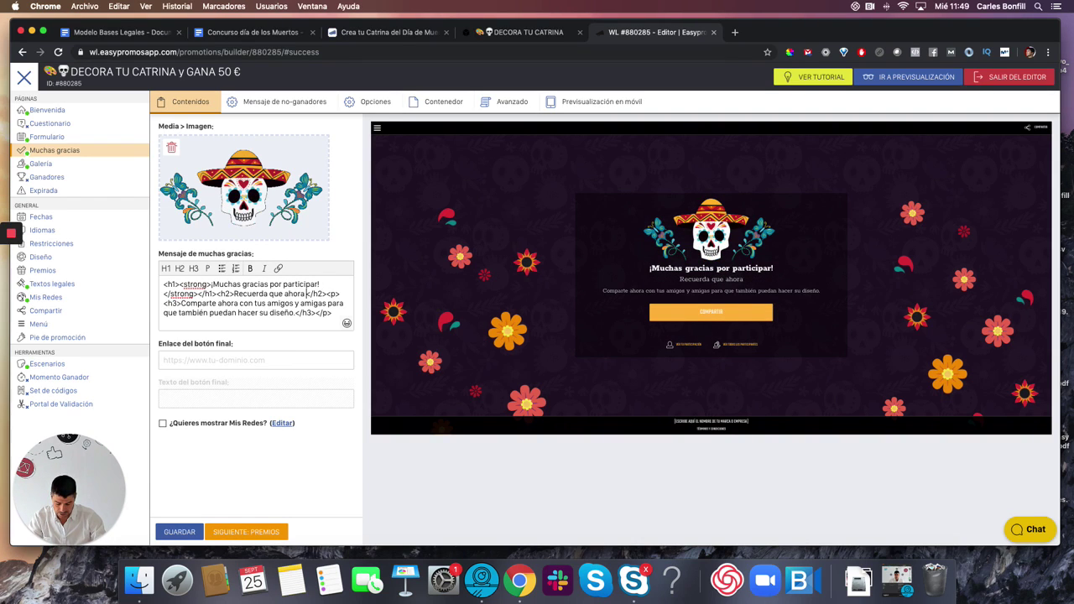
pyautogui.write('tienes que conseguir')
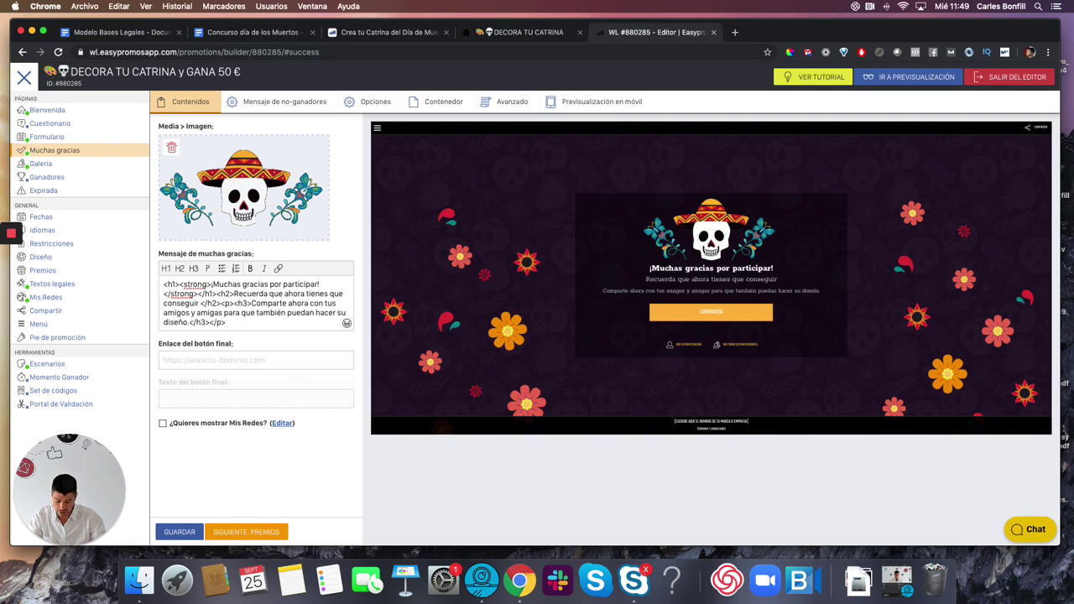
pyautogui.write(' 5 votos')
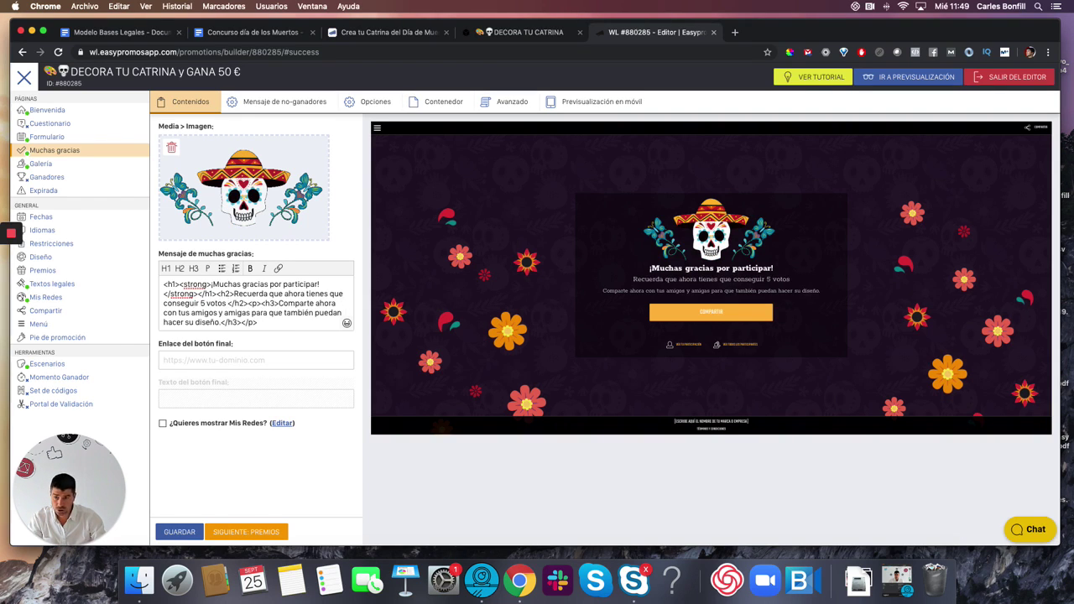
pyautogui.write(' para entrar a')
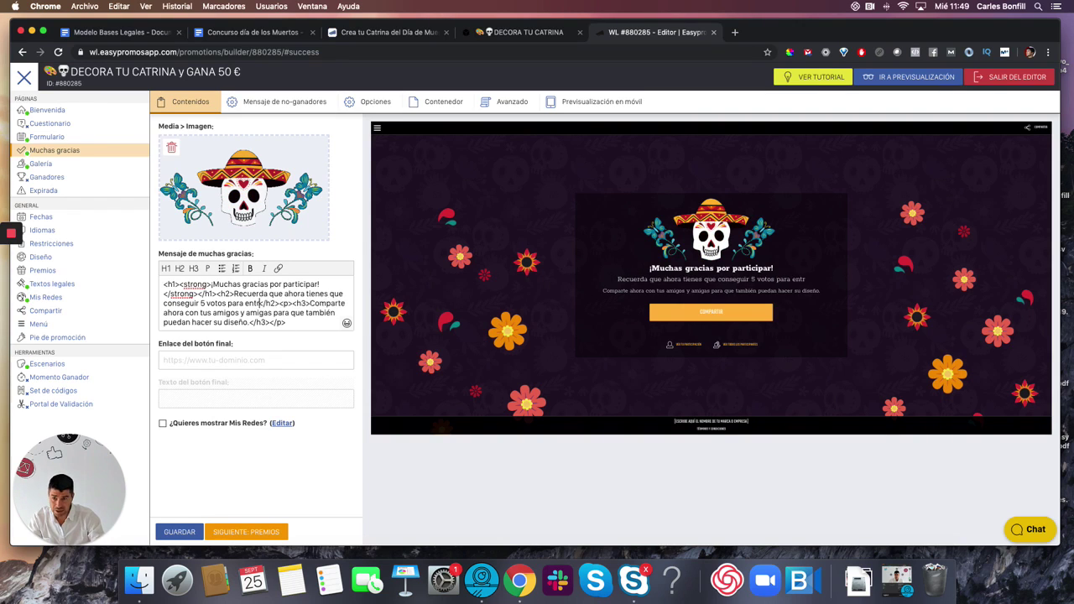
pyautogui.write(' la final')
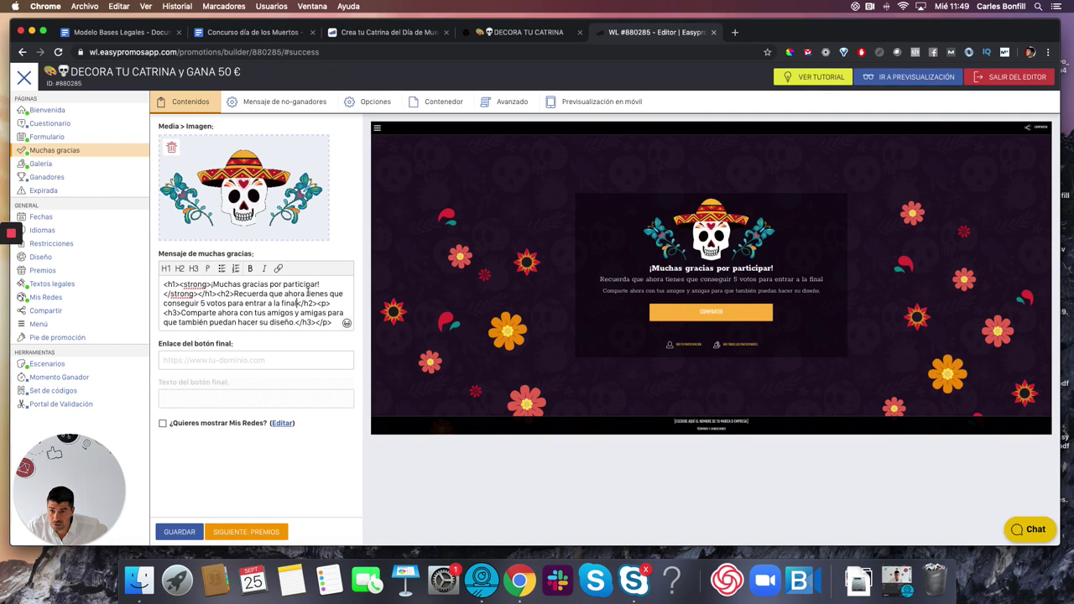
# - Bold 'tienes que conseguir 5 votos' and add 'tu Catrina' after 'Comparte ahora'
pyautogui.moveTo(306, 292); pyautogui.dragTo(226, 303)
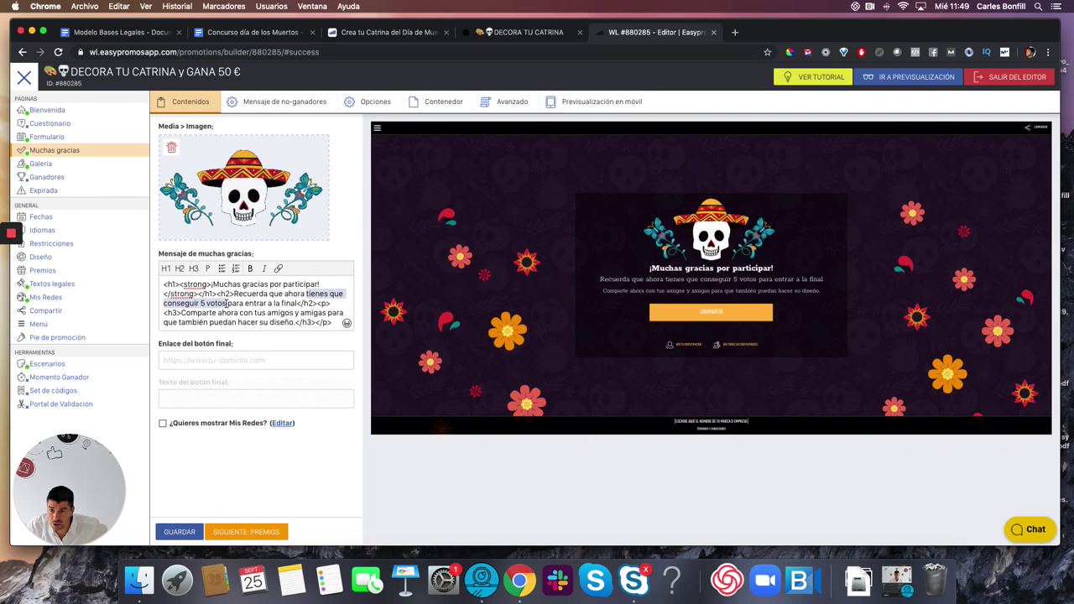
pyautogui.click(250, 269)
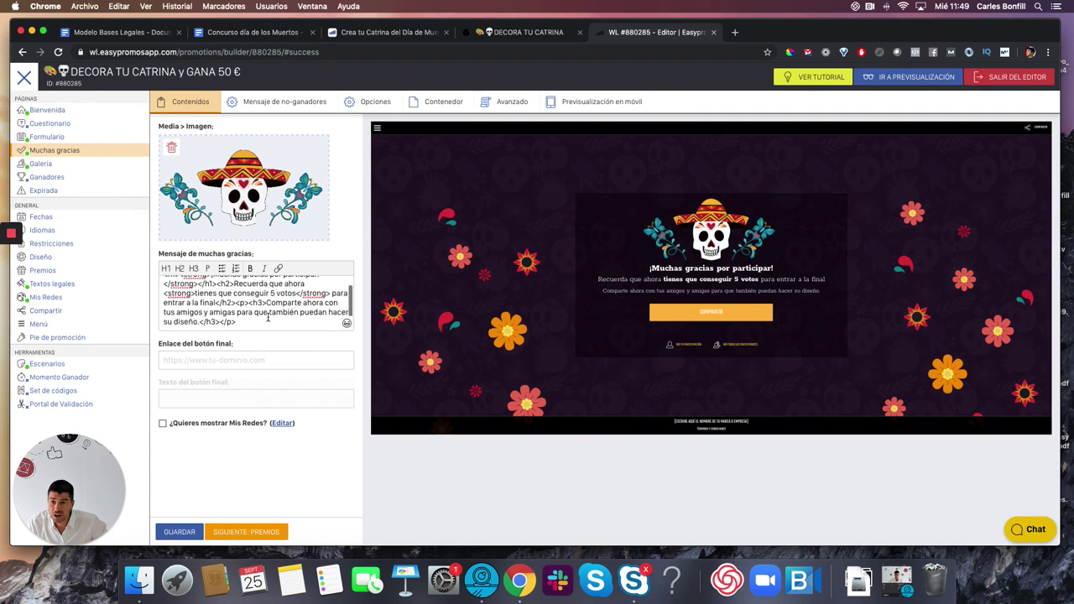
pyautogui.scroll(-2, 265, 318)
pyautogui.click(325, 303)
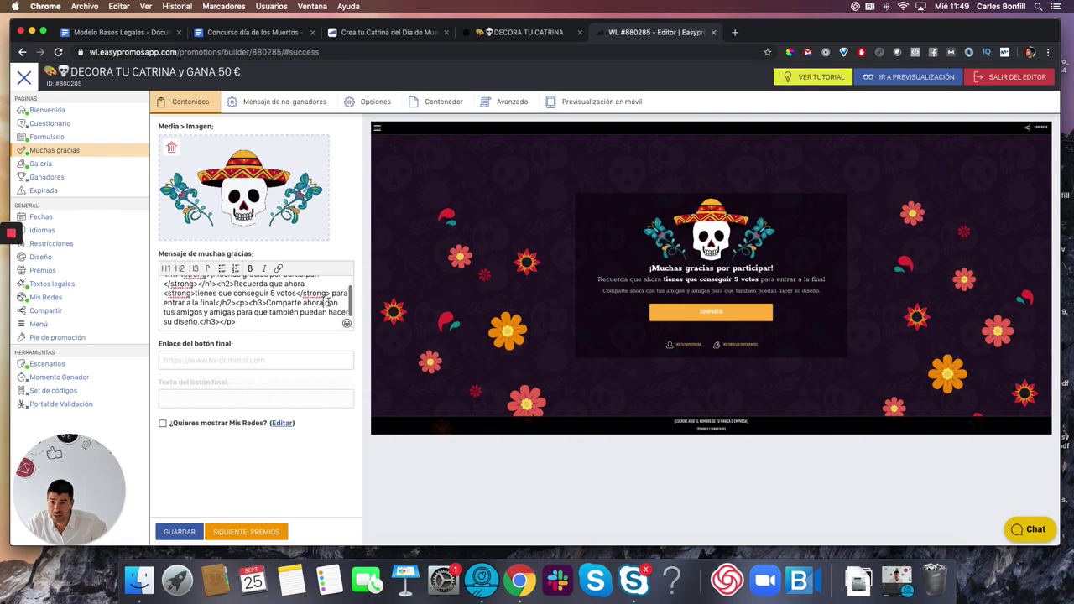
pyautogui.write('l')
pyautogui.write('u Catrina')
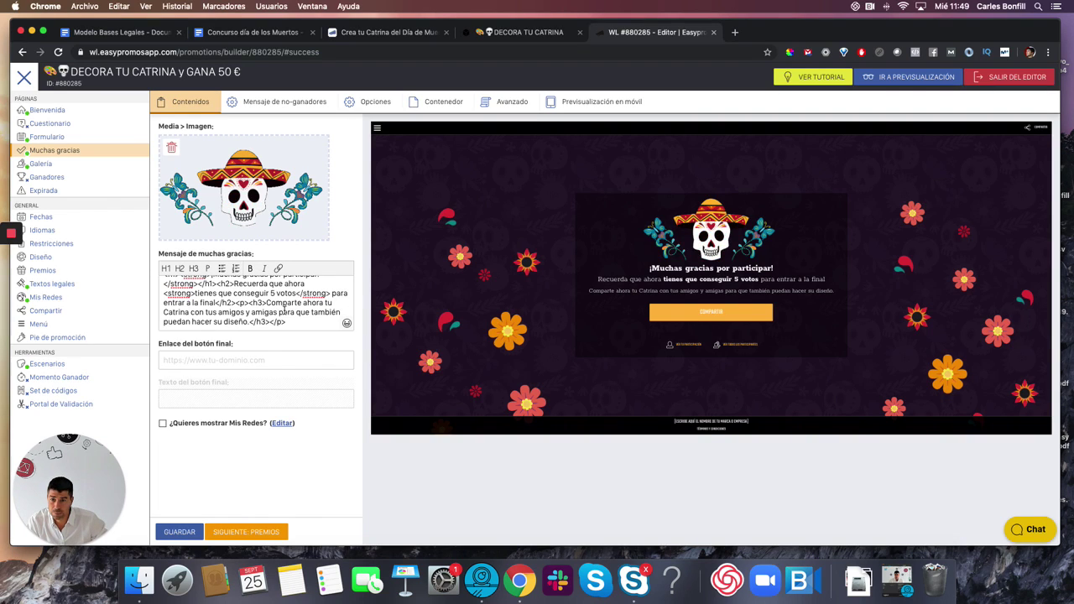
# - Replace the share line's closing phrase with 'y pídeles que voten por tu diseño'
pyautogui.moveTo(278, 312); pyautogui.dragTo(249, 322)
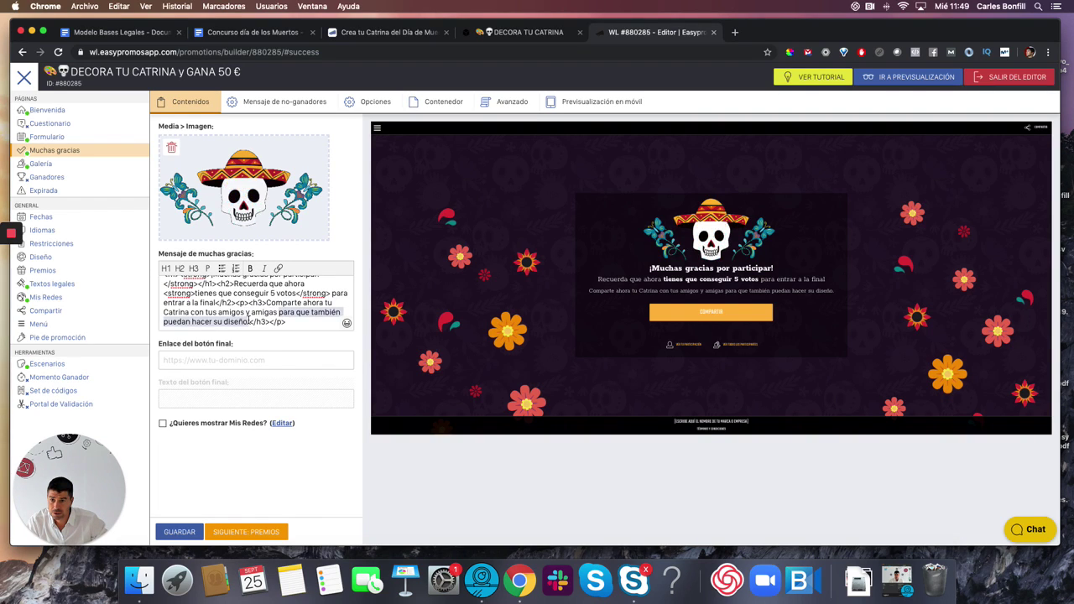
pyautogui.write('y p')
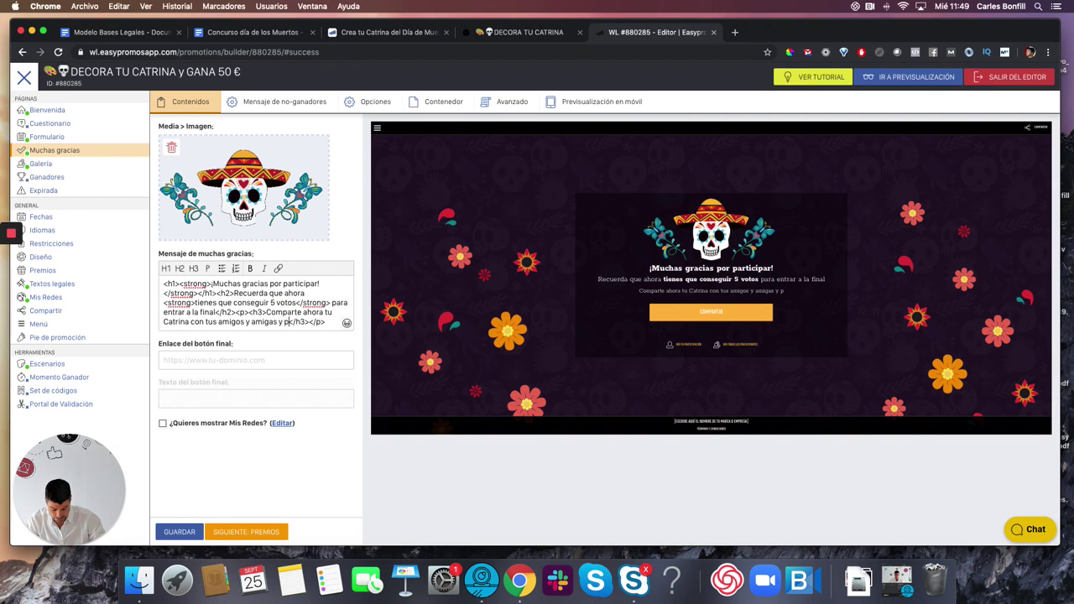
pyautogui.write('iedles')
pyautogui.press('BackSpace')
pyautogui.press('BackSpace')
pyautogui.press('BackSpace')
pyautogui.press('BackSpace')
pyautogui.press('BackSpace')
pyautogui.press('BackSpace')
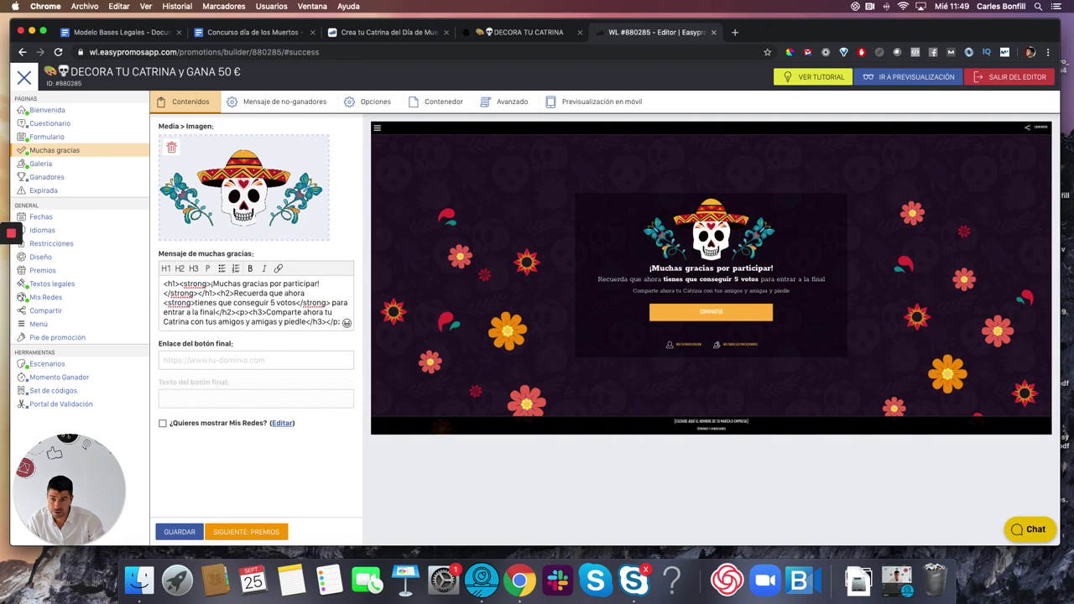
pyautogui.write('ídeles')
pyautogui.write(' que vp')
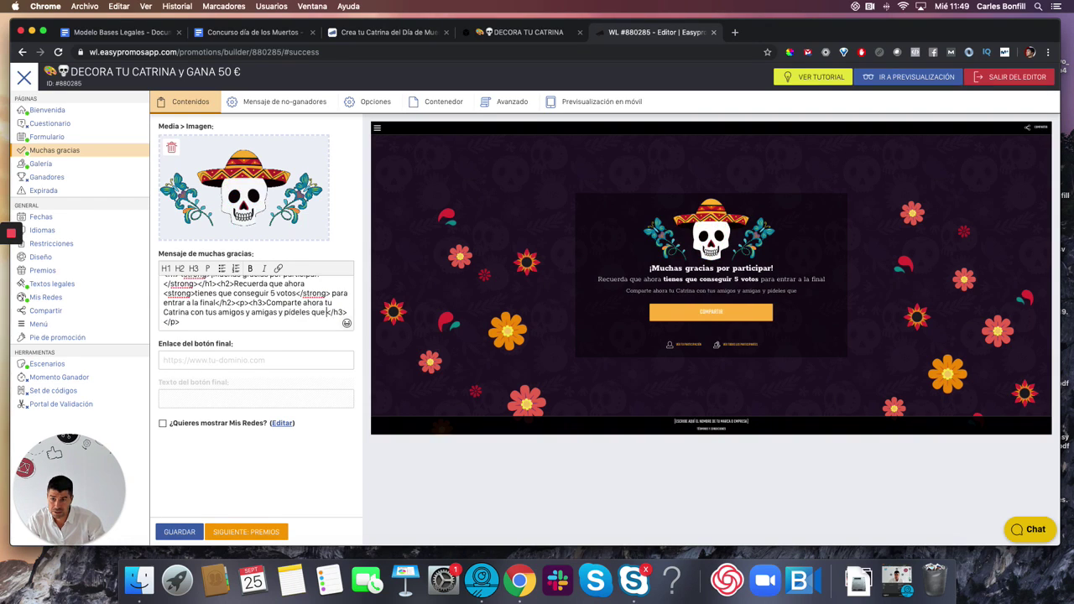
pyautogui.press('BackSpace')
pyautogui.write('oten por tu d')
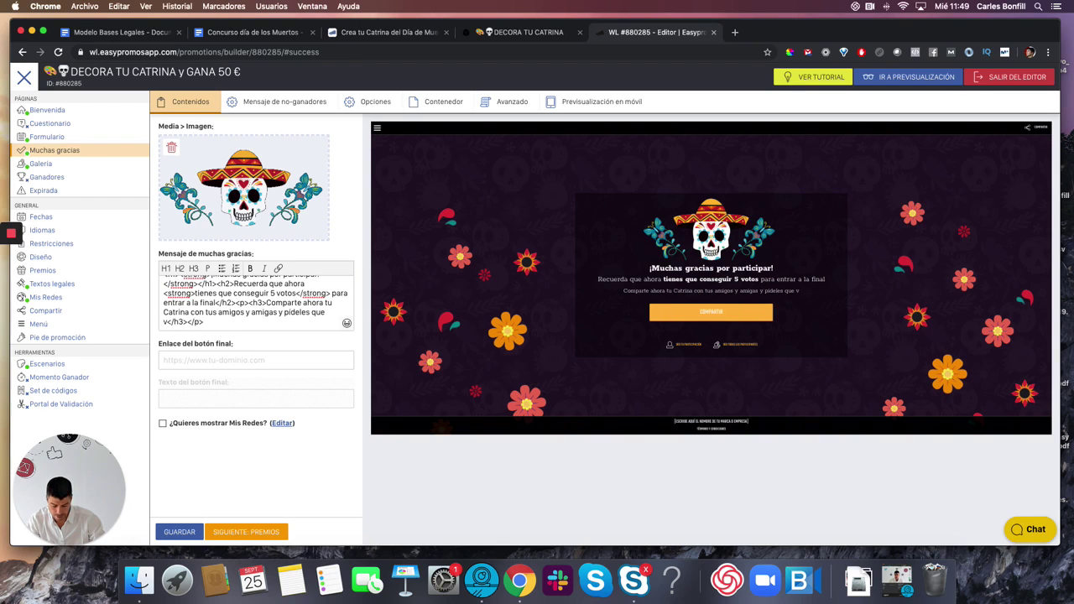
pyautogui.write('iseño')
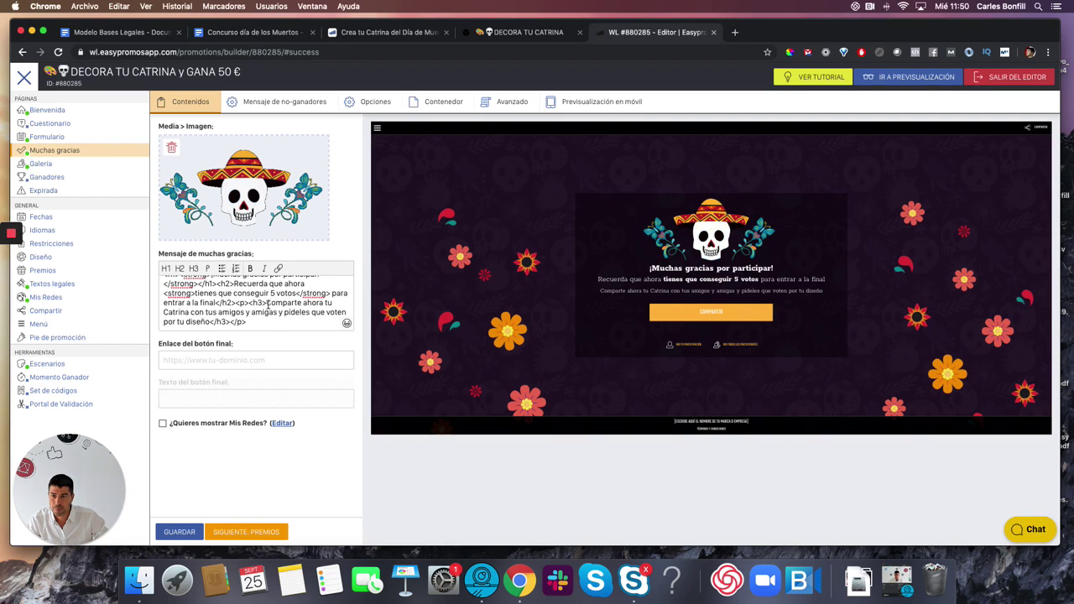
# - Bold 'Comparte ahora' and save the thank-you message
pyautogui.moveTo(266, 302); pyautogui.dragTo(326, 304)
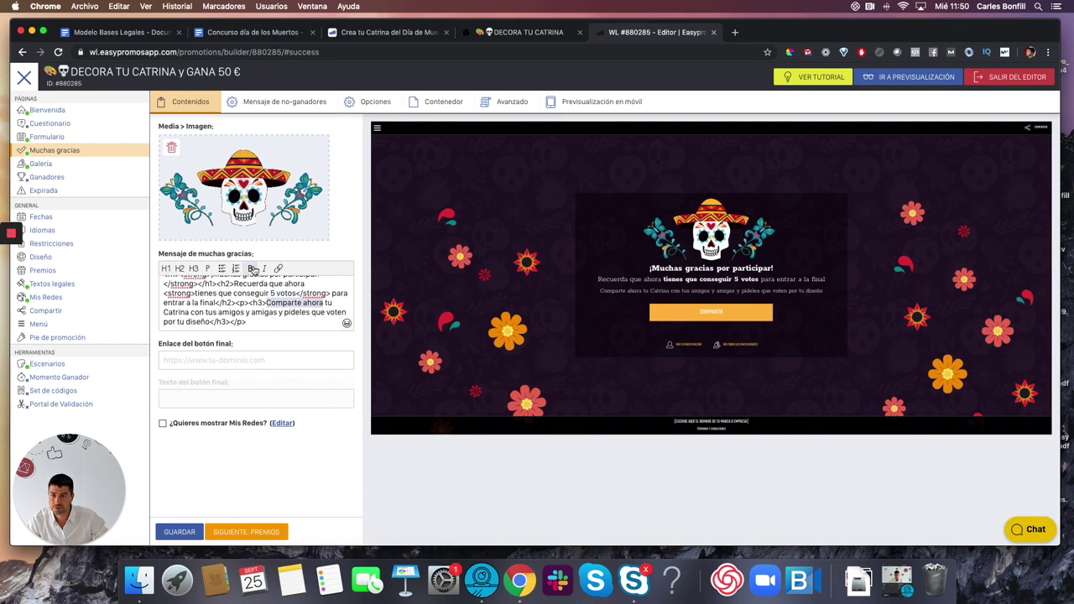
pyautogui.click(250, 269)
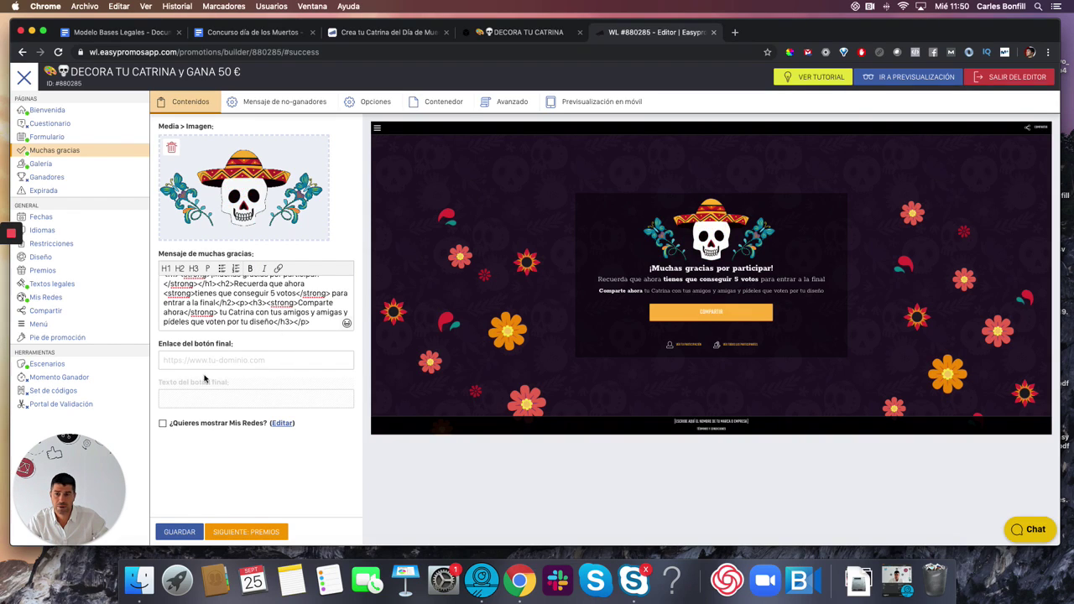
pyautogui.click(179, 533)
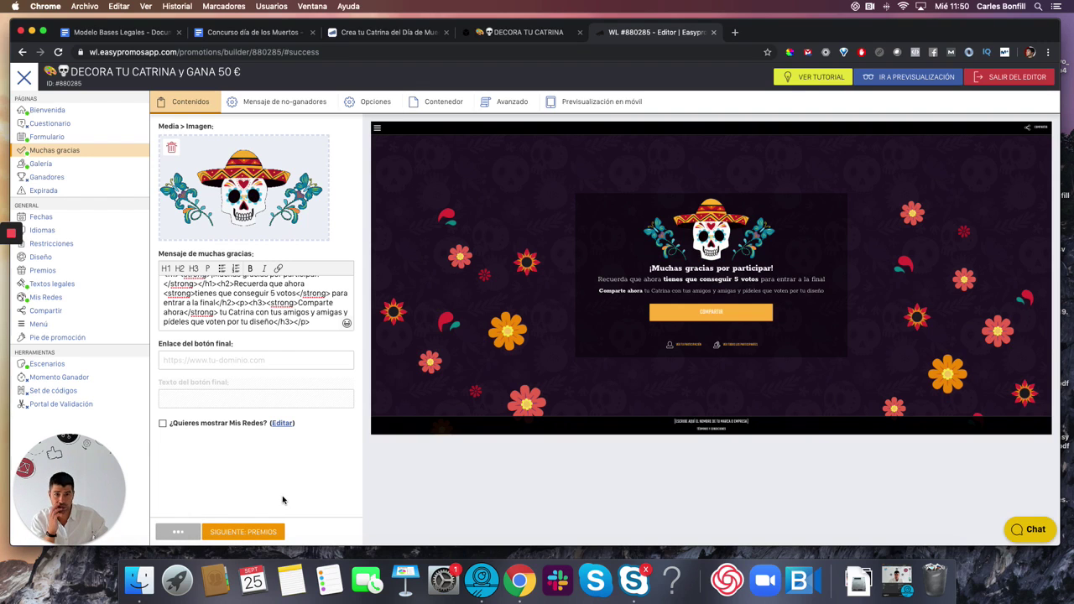
# - Review the Galería page's votos settings, then go back to the Formulario page
pyautogui.click(38, 164)
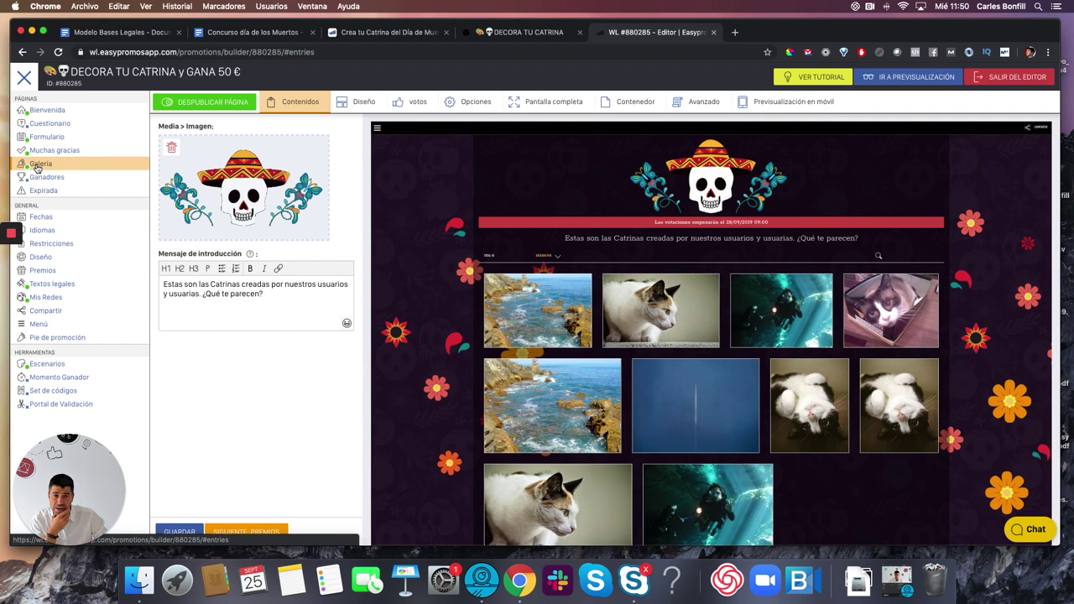
pyautogui.click(412, 103)
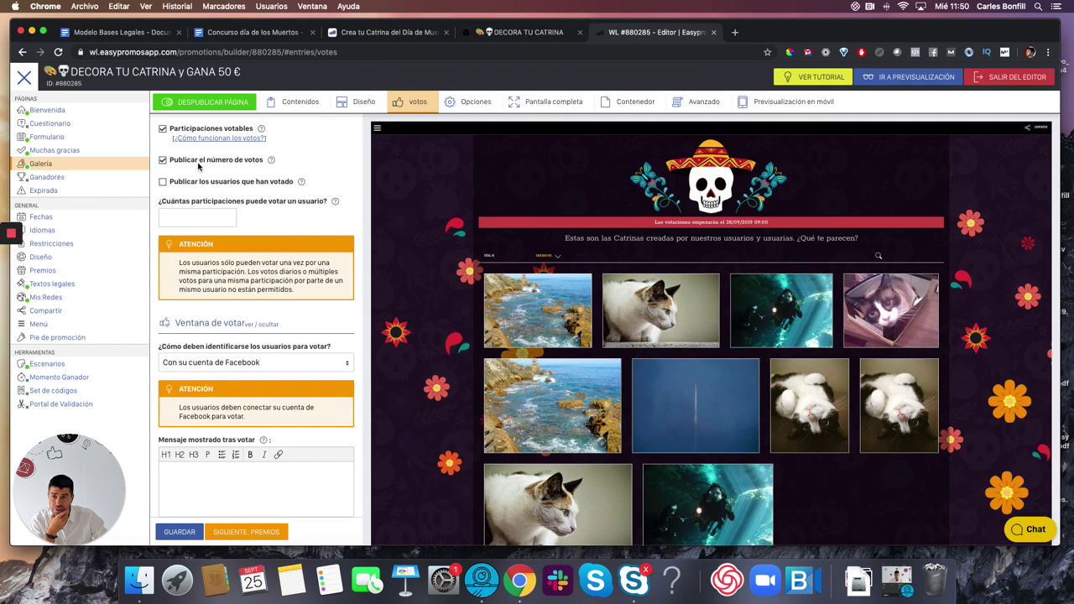
pyautogui.click(50, 139)
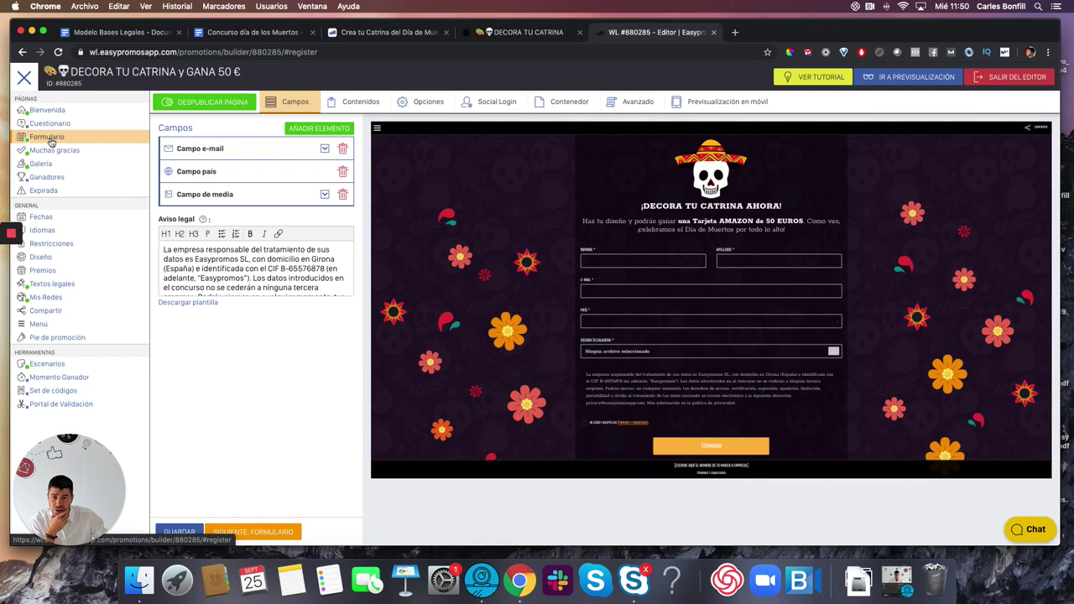
# - Add a Campo comentarios with Etiqueta 'Pon un nombre original a tu Catrina' and save the form
pyautogui.click(317, 129)
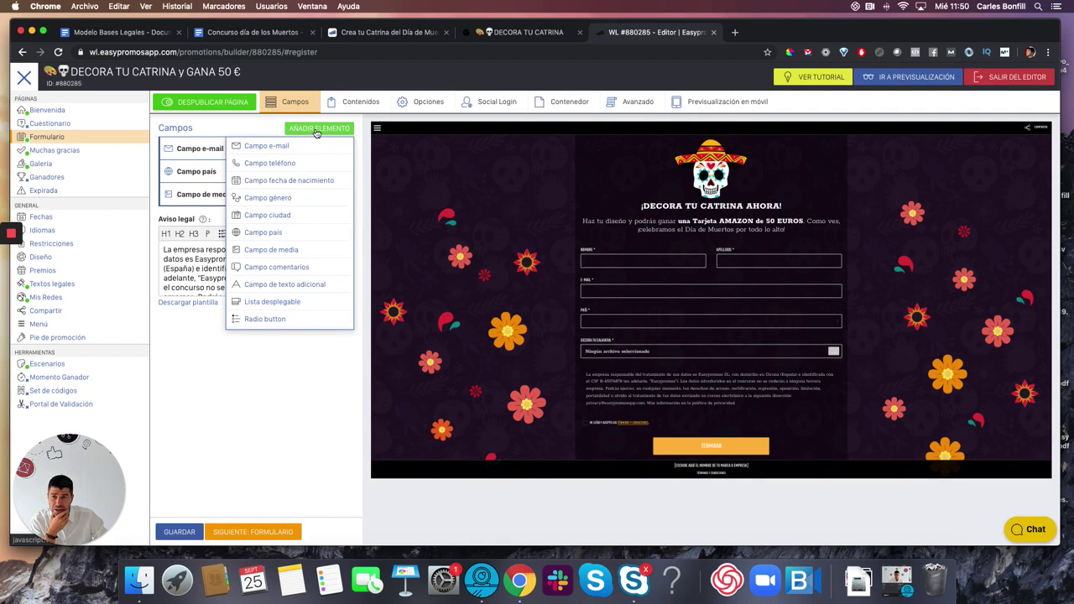
pyautogui.click(281, 268)
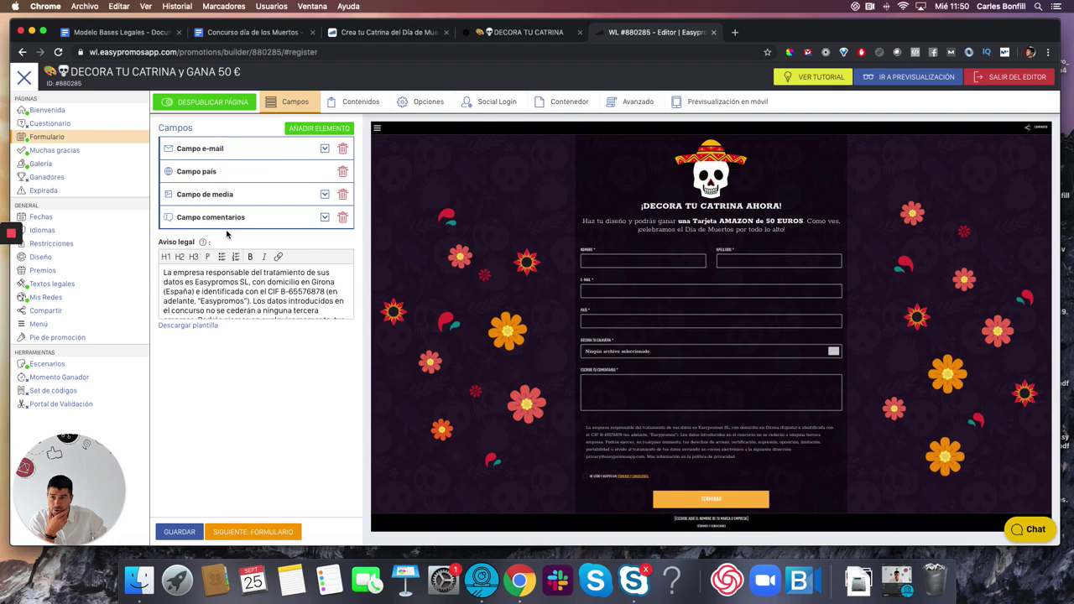
pyautogui.click(323, 218)
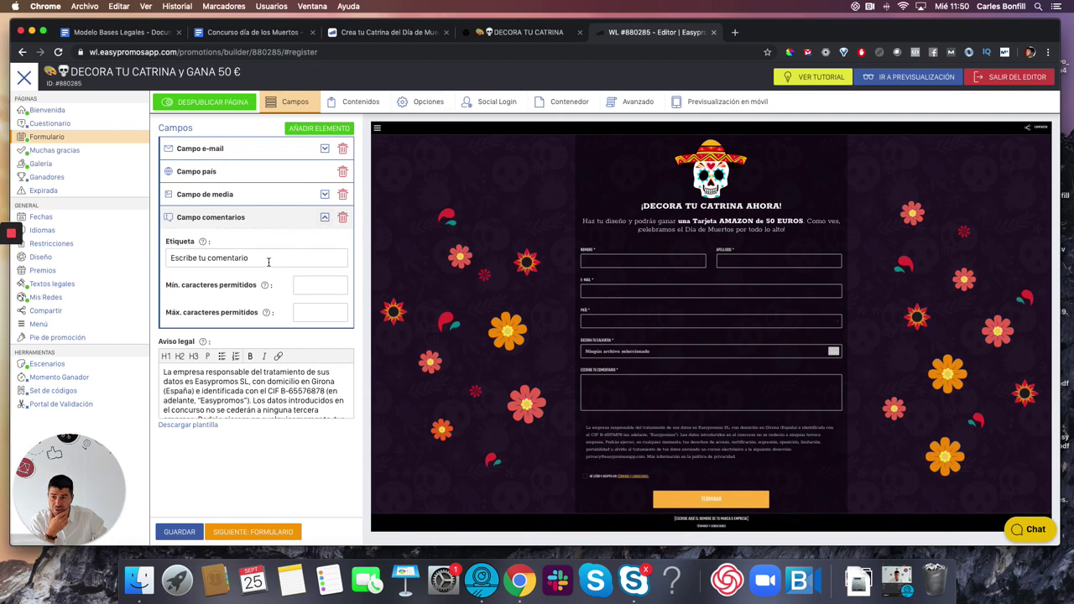
pyautogui.moveTo(260, 261); pyautogui.dragTo(162, 261)
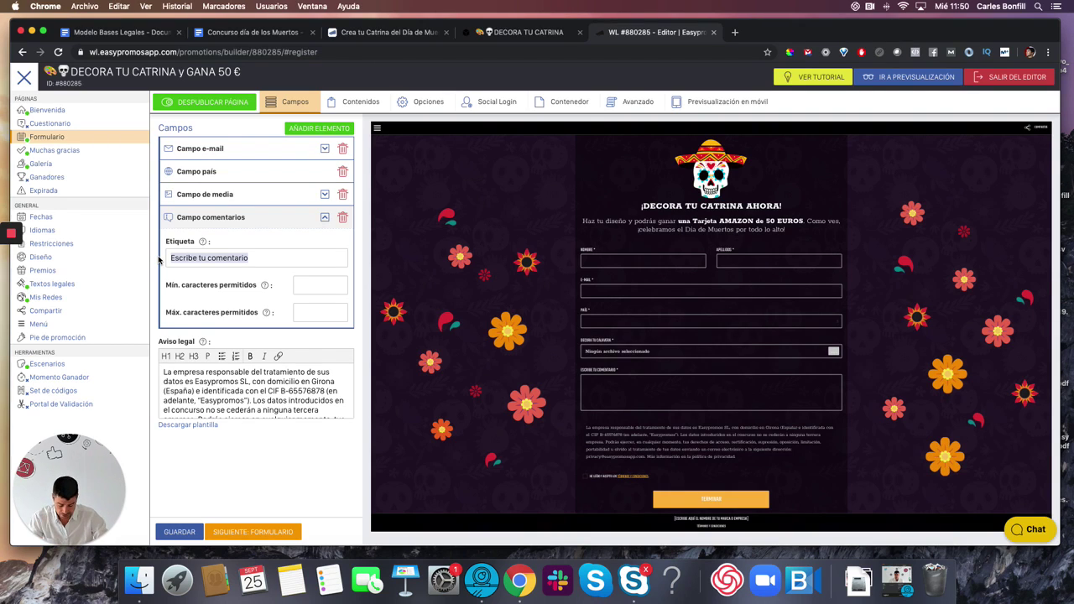
pyautogui.write('Pon')
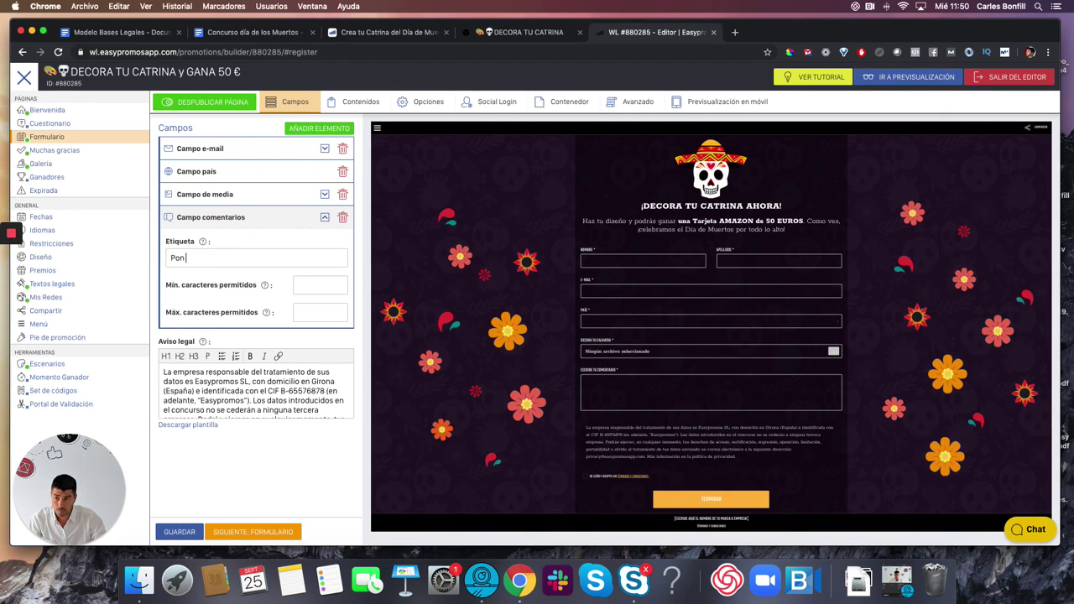
pyautogui.write(' nombre a tu ')
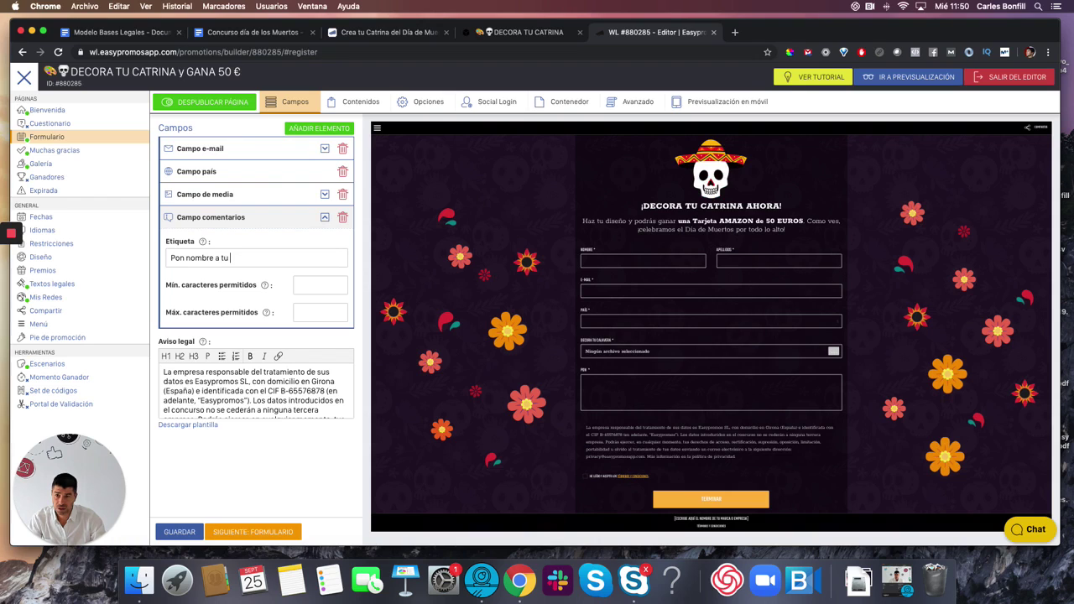
pyautogui.write('Catrina')
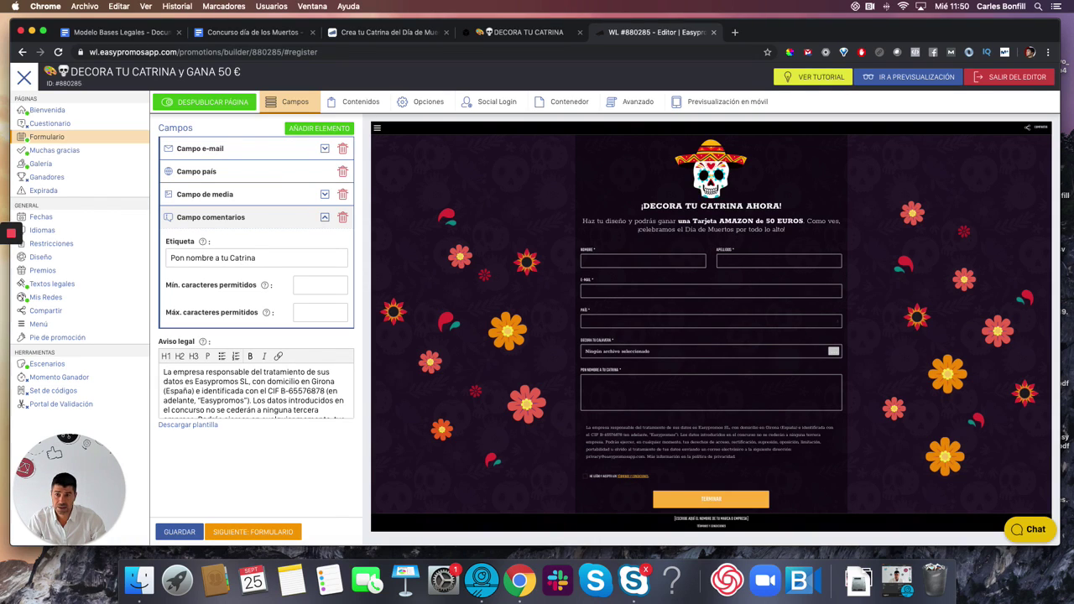
pyautogui.write(', y sigu')
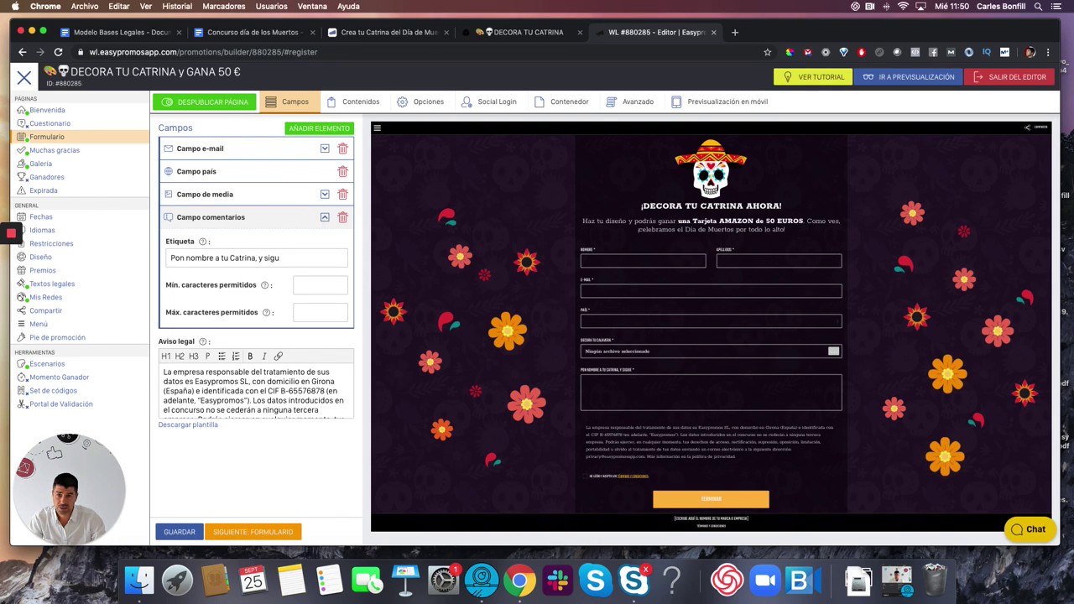
pyautogui.press('BackSpace')
pyautogui.press('BackSpace')
pyautogui.press('BackSpace')
pyautogui.press('BackSpace')
pyautogui.press('BackSpace')
pyautogui.press('BackSpace')
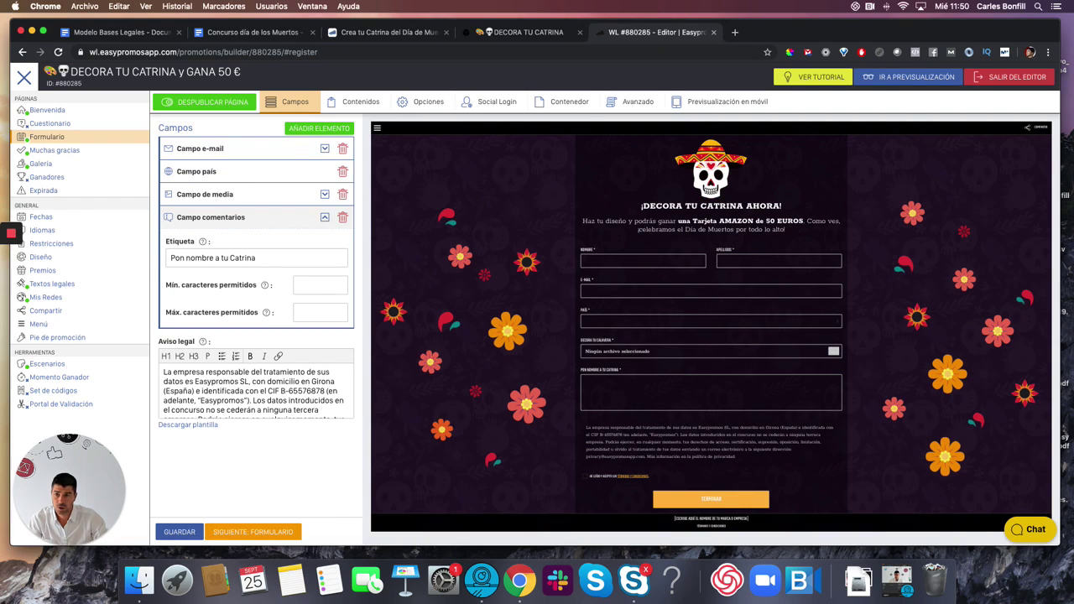
pyautogui.click(184, 259)
pyautogui.write('un nombre')
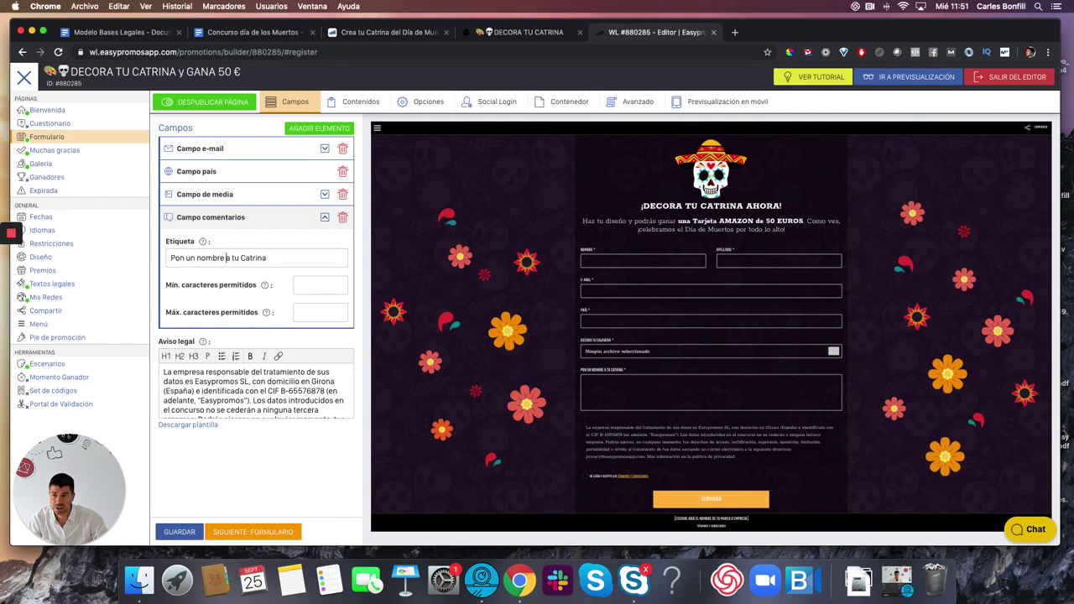
pyautogui.write(' original')
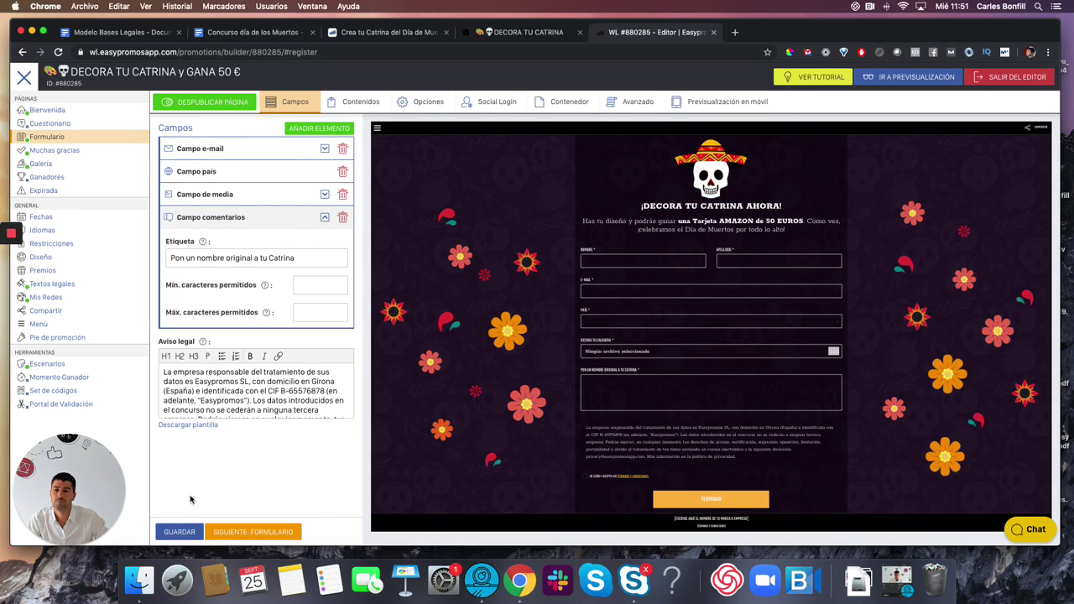
pyautogui.click(179, 532)
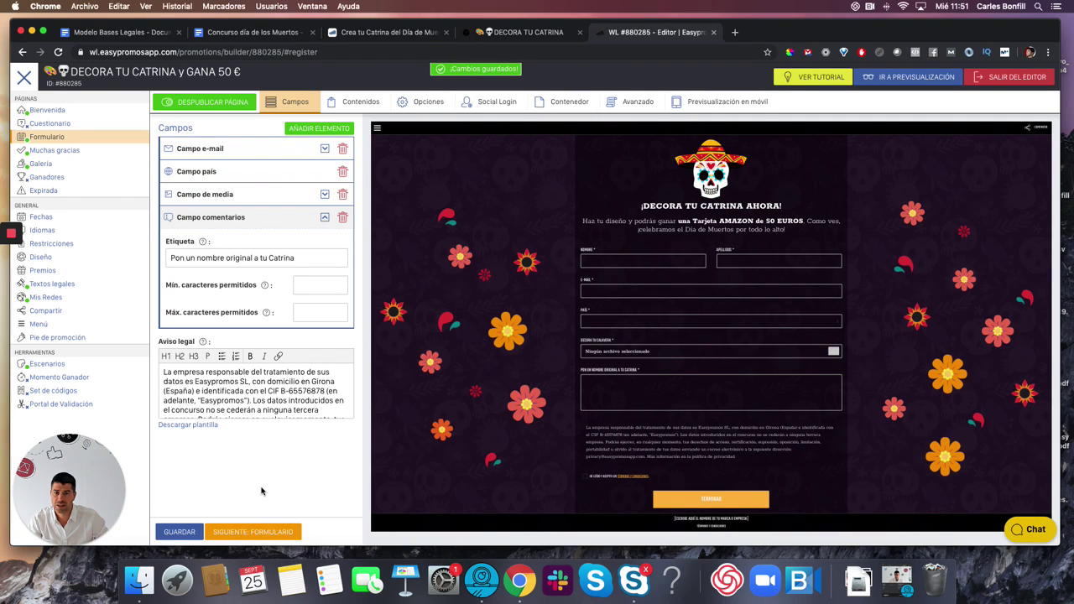
# - Go from Galería to Ganadores, open the prize editor and start the first prize
pyautogui.click(55, 150)
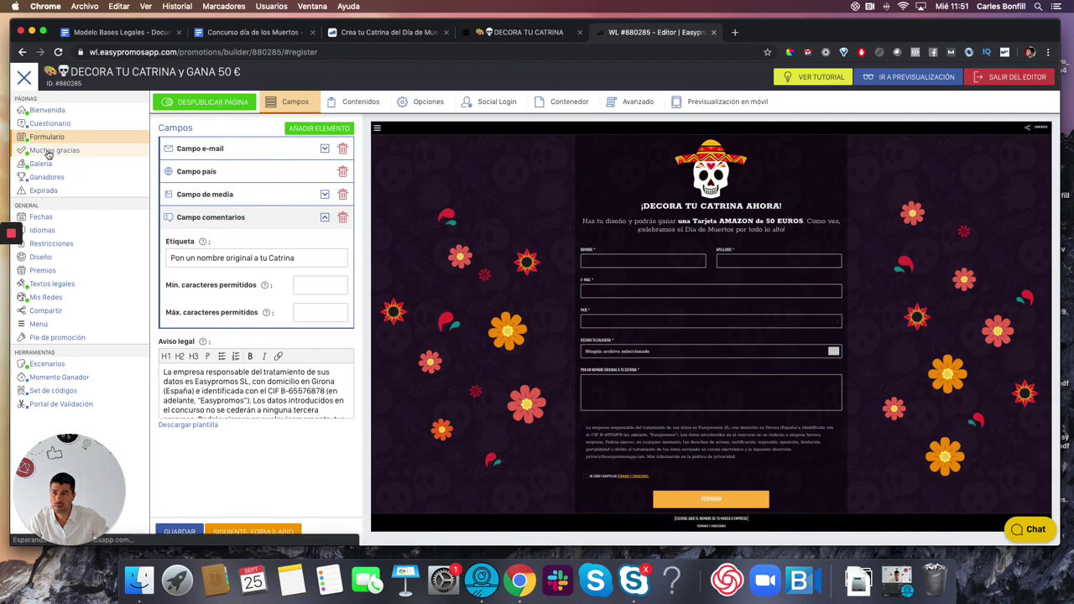
pyautogui.click(40, 165)
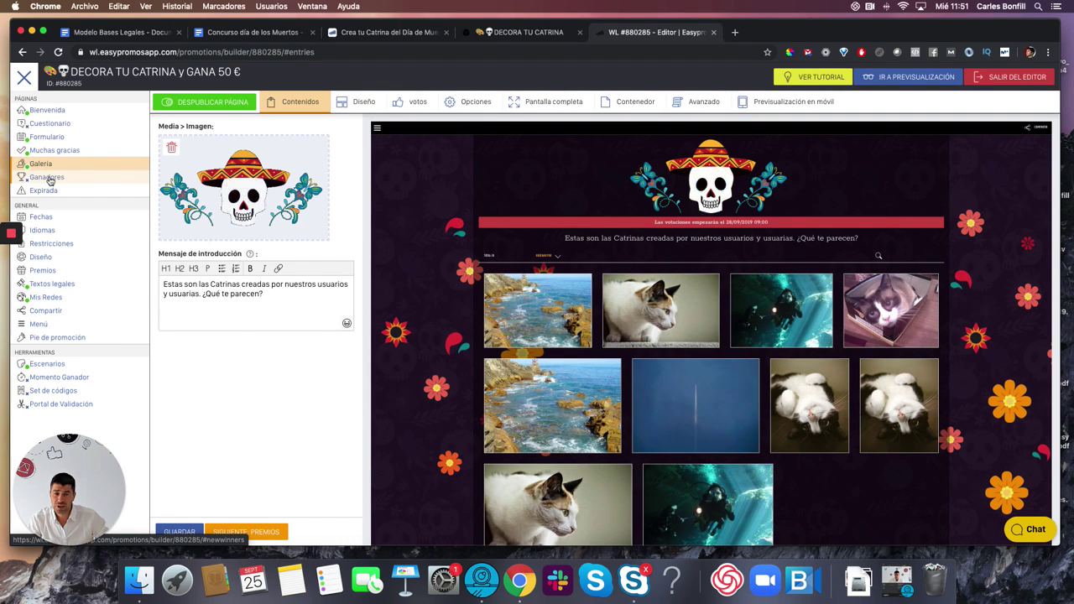
pyautogui.click(47, 177)
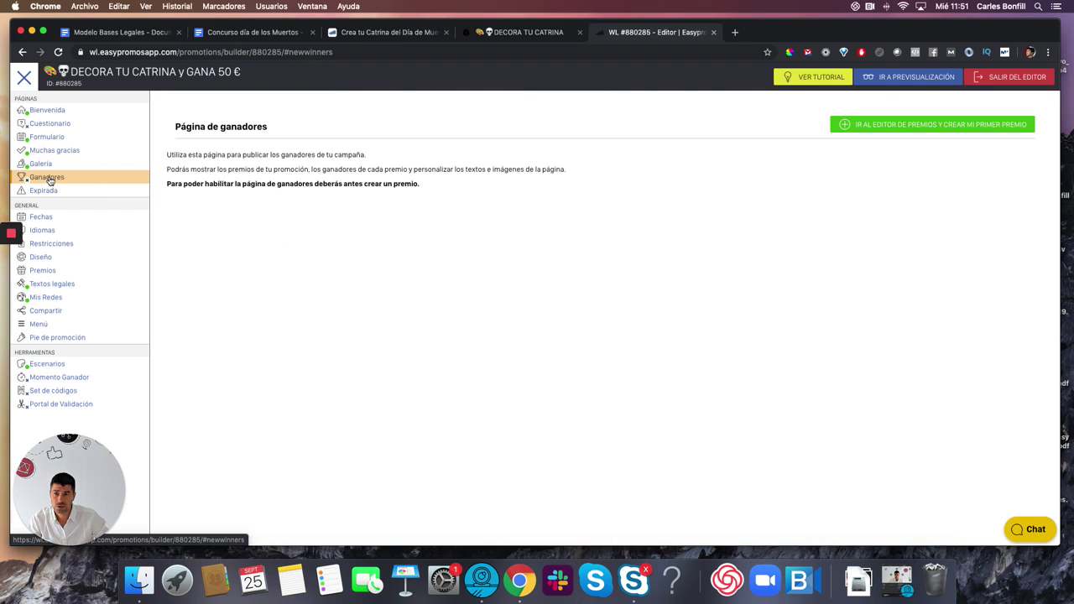
pyautogui.click(961, 125)
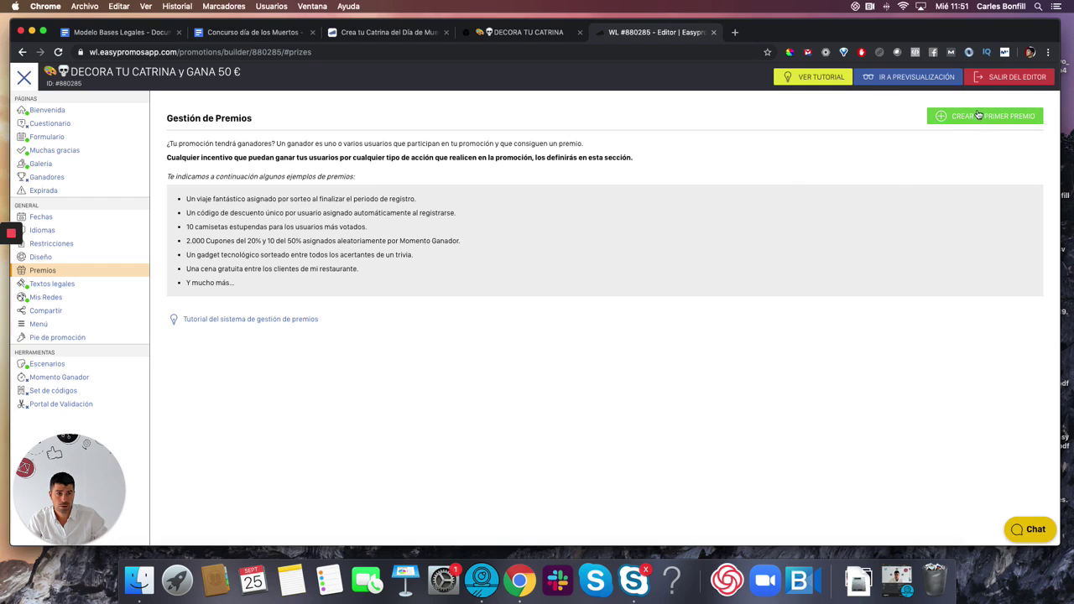
pyautogui.click(978, 116)
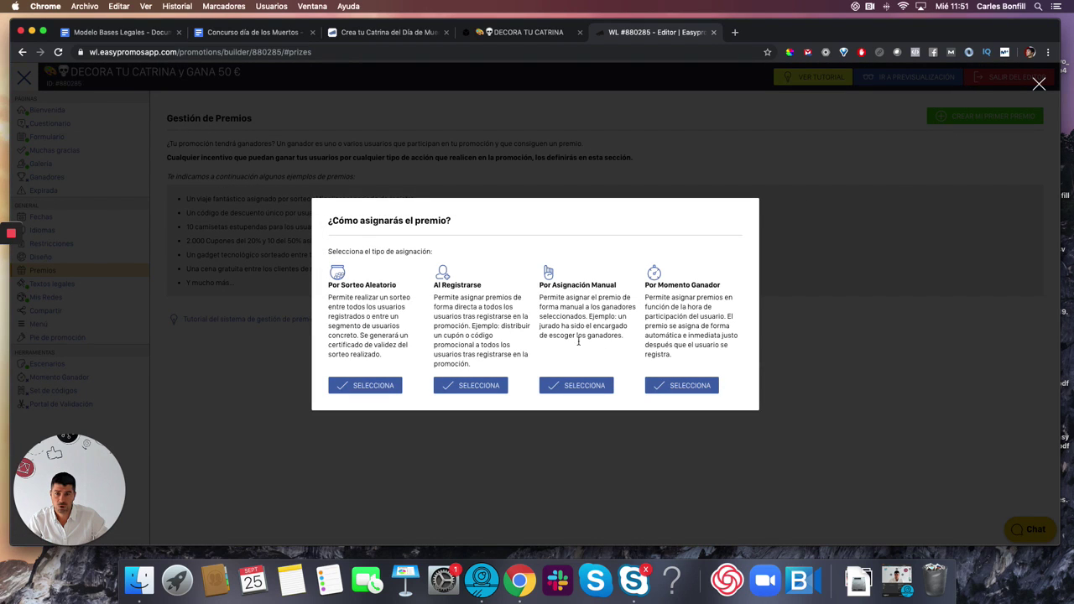
# - Choose manual assignment and name the prize 'Tarjeta Amazon de 50 EUROS'
pyautogui.click(579, 386)
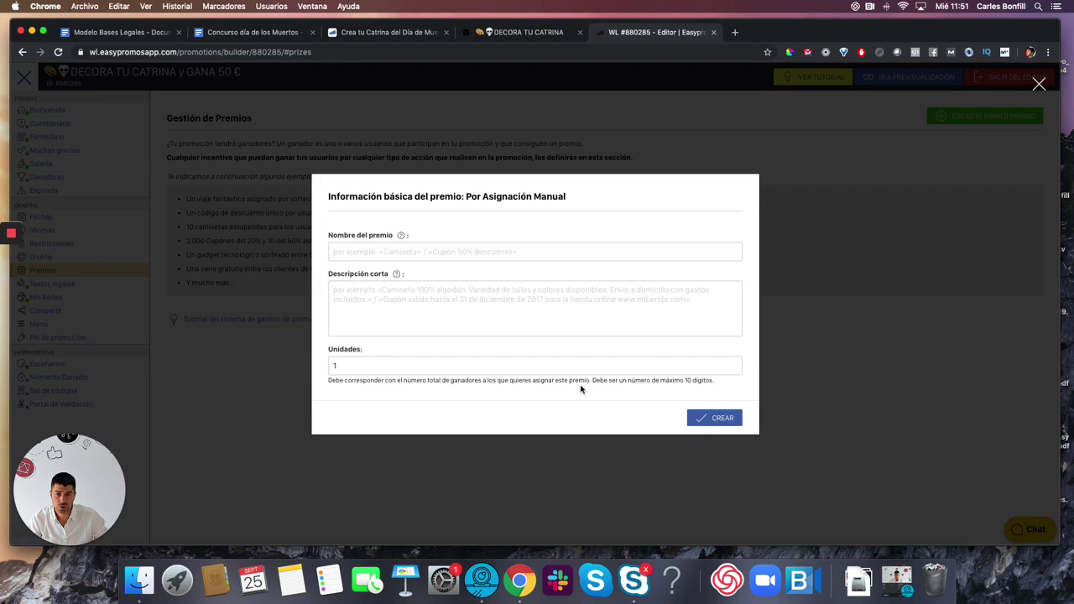
pyautogui.click(484, 256)
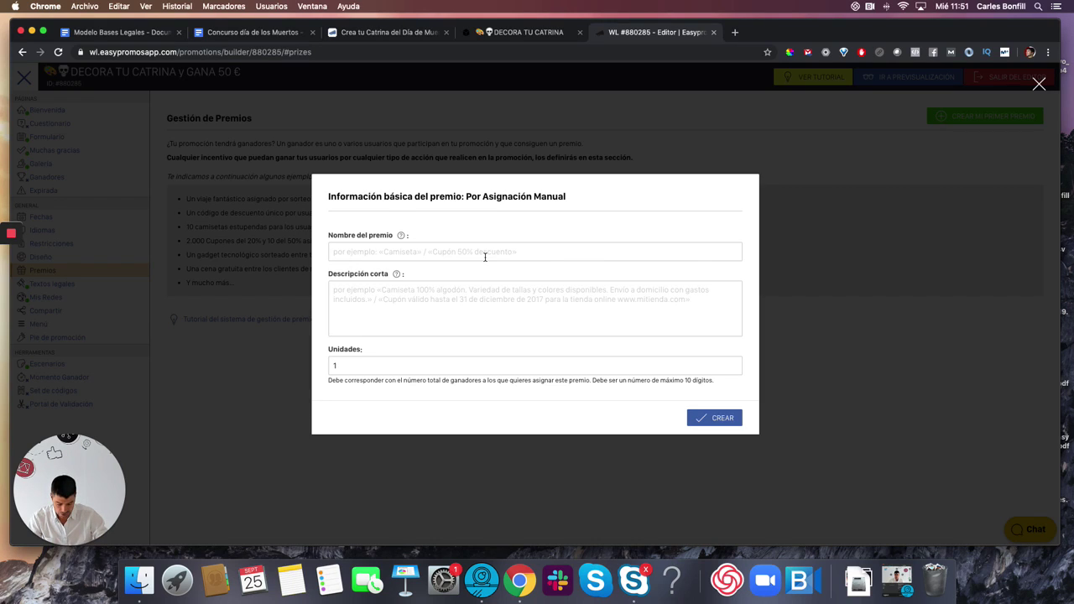
pyautogui.write('Tarejta Amazon de')
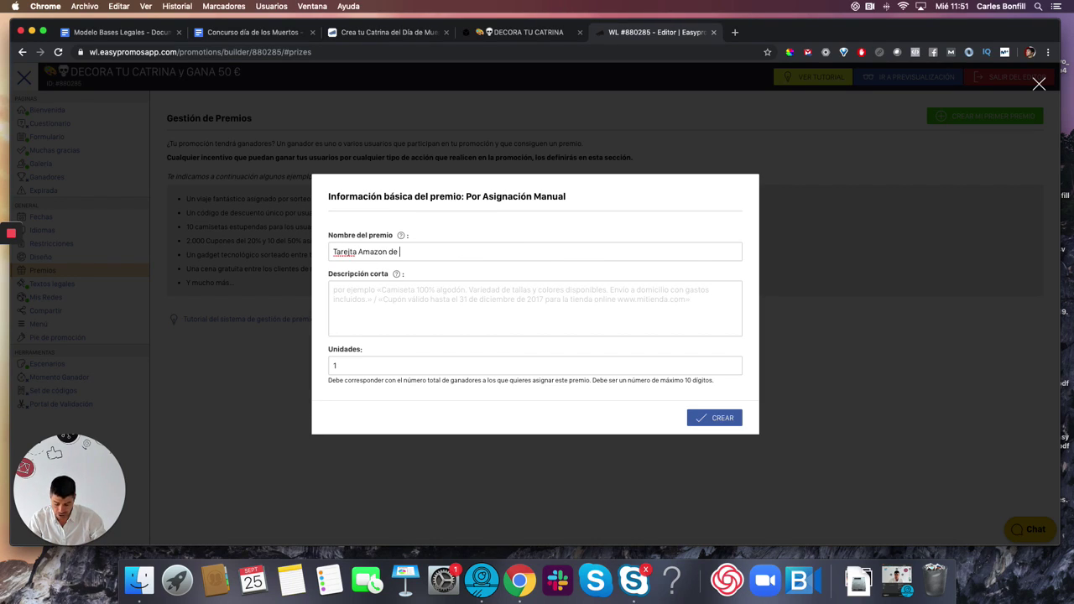
pyautogui.write(' 50EUROS')
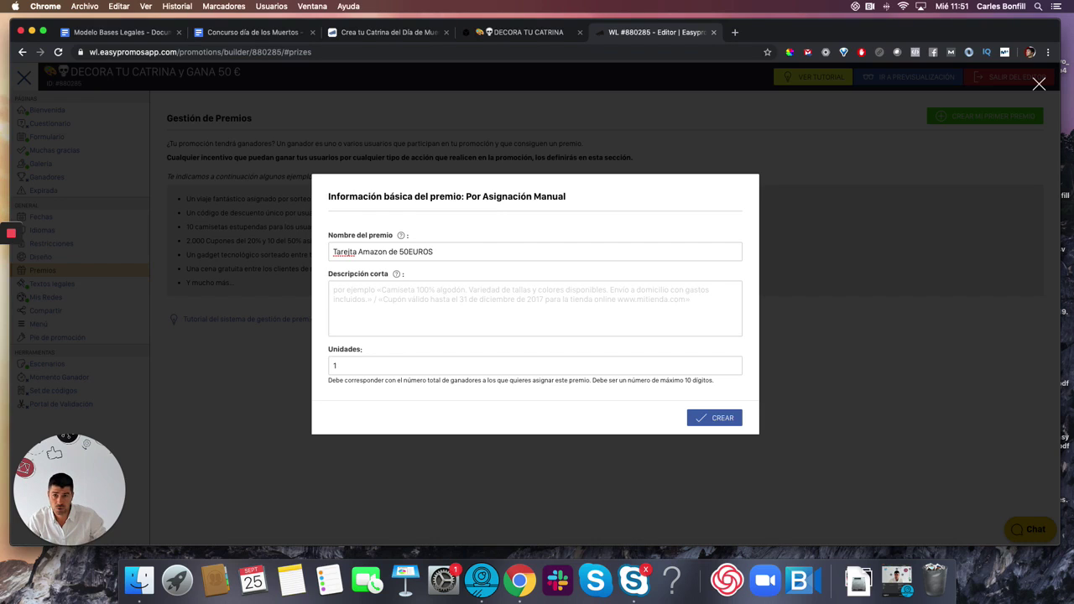
pyautogui.click(408, 257)
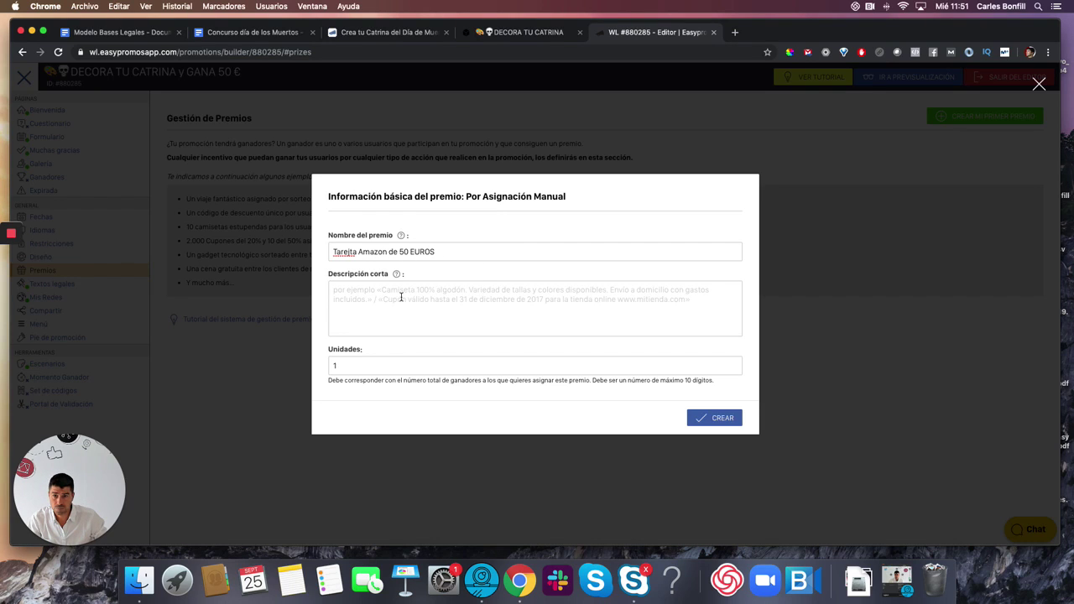
# - Add the short description: a jury picks the winner among entrants with at least 5 votes
pyautogui.click(579, 307)
pyautogui.write('Un jurado ele')
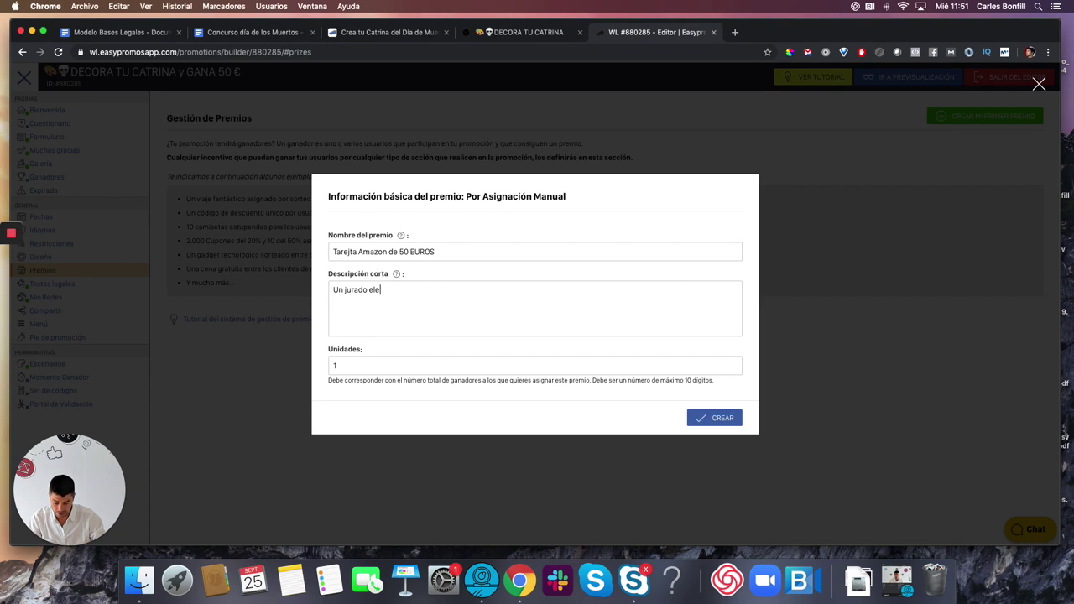
pyautogui.write('girá el ganador')
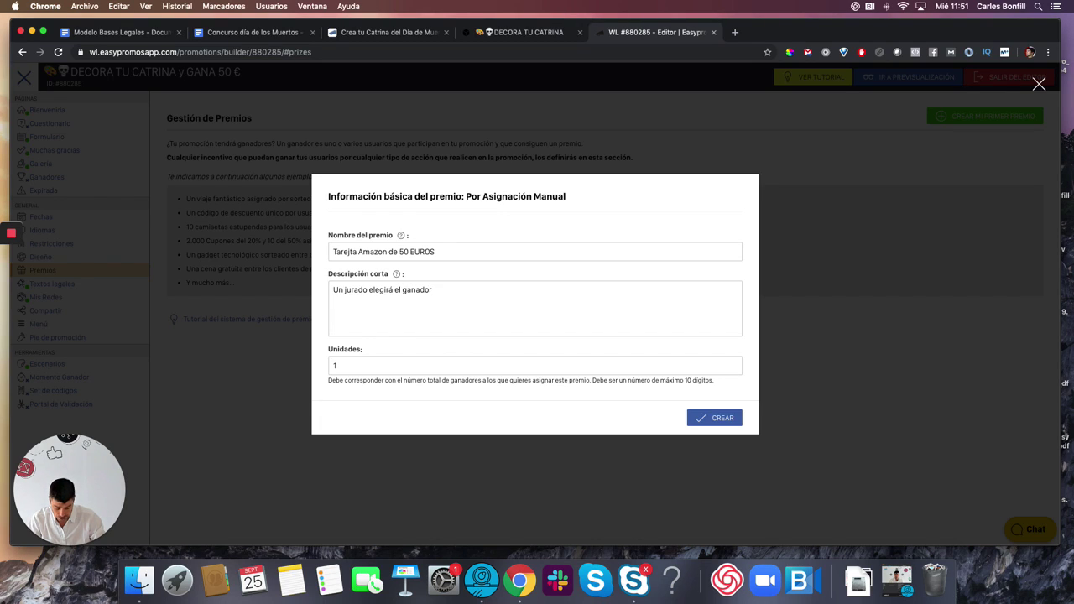
pyautogui.write('entre to')
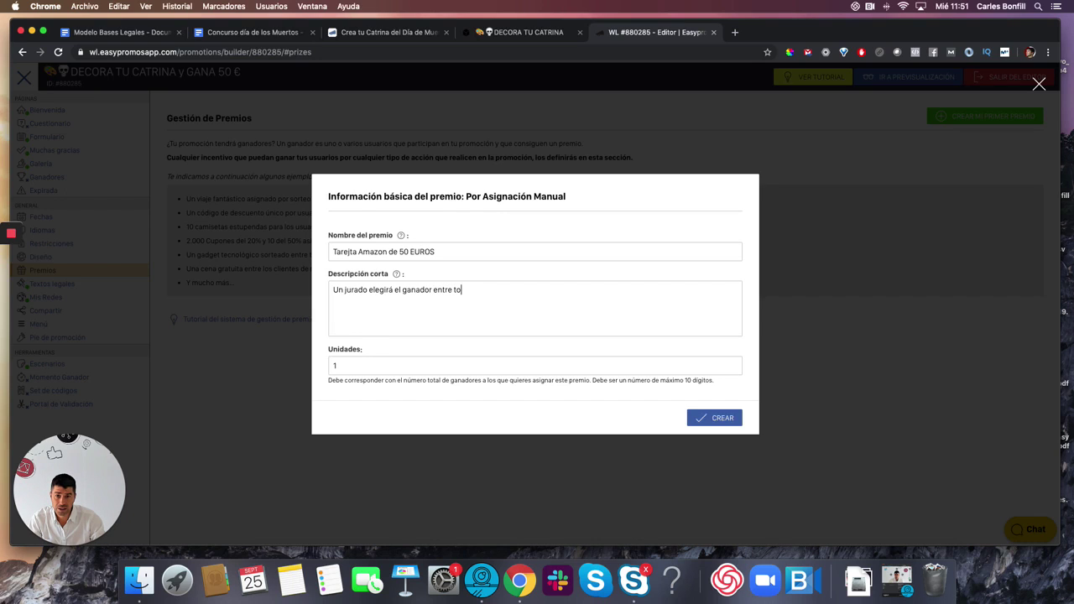
pyautogui.write('dos aquello')
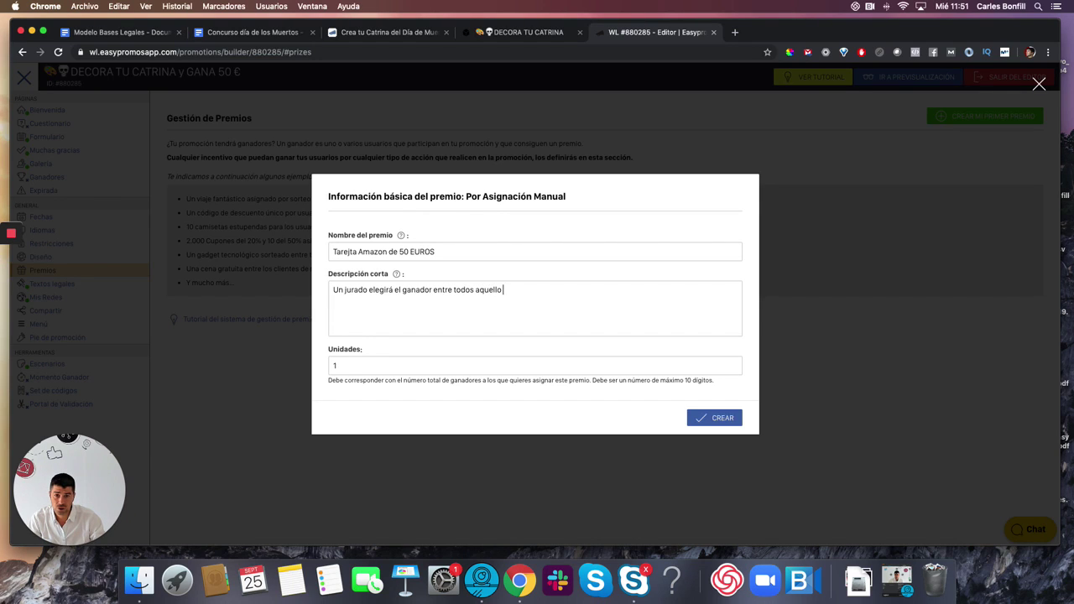
pyautogui.write('s concursantes que hayan')
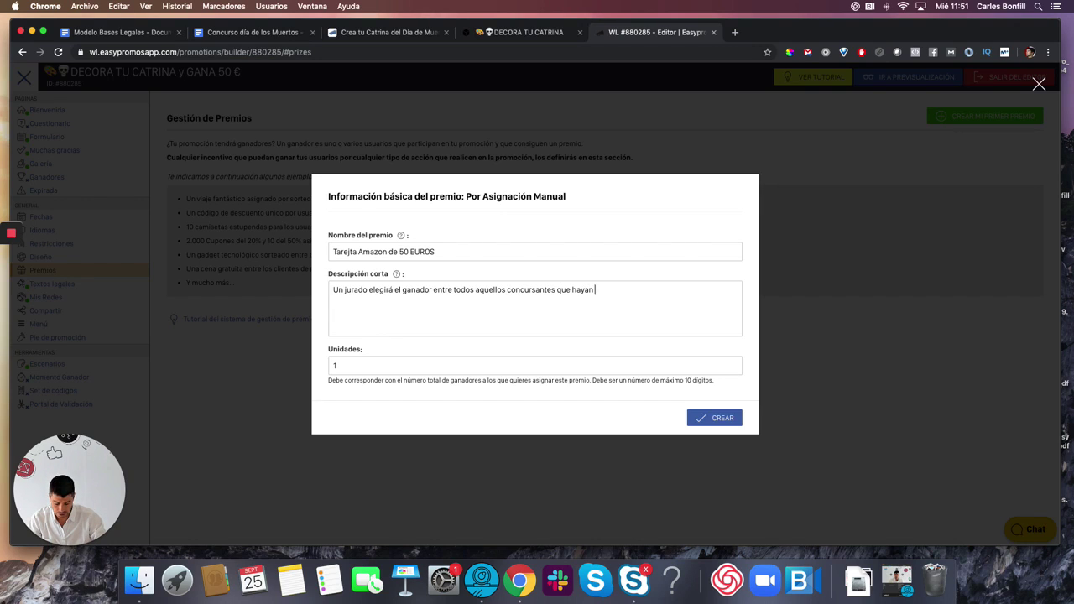
pyautogui.write(' obtenido un m')
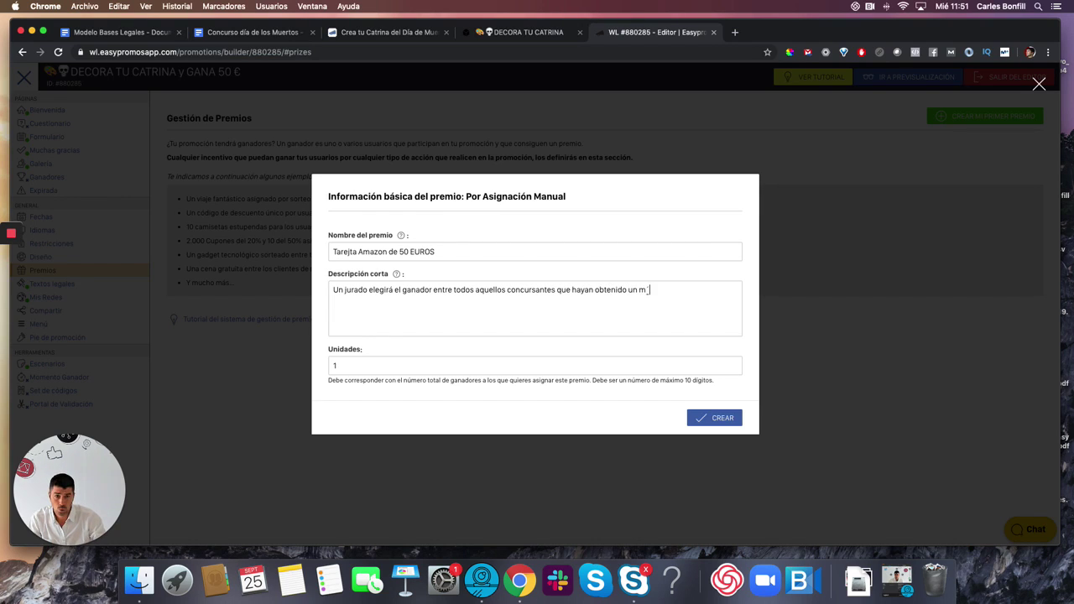
pyautogui.write('ínimo de 5 votos. Tare')
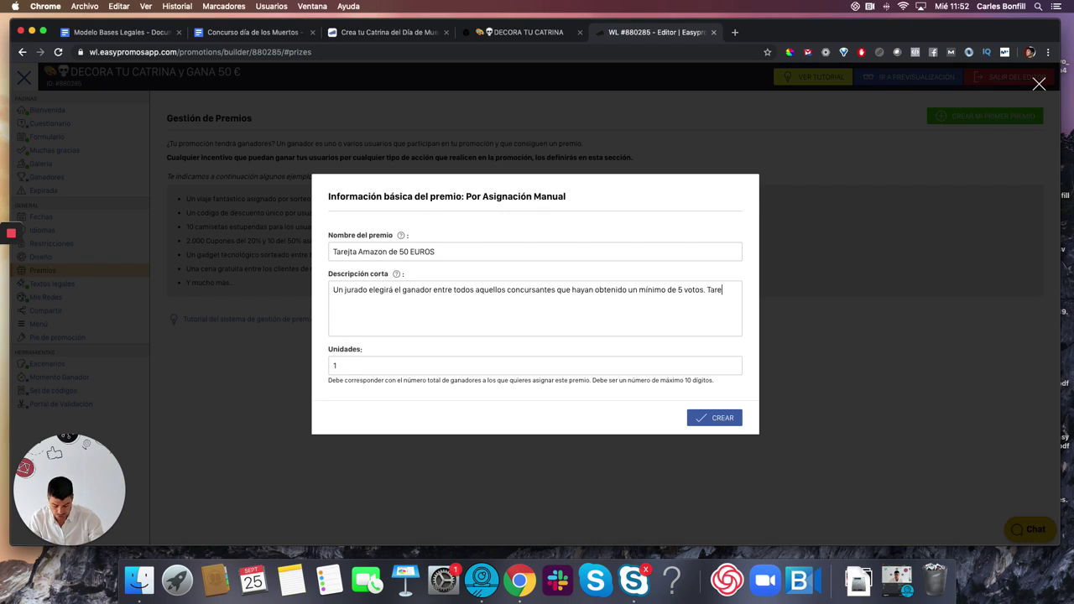
pyautogui.write('jta canejable')
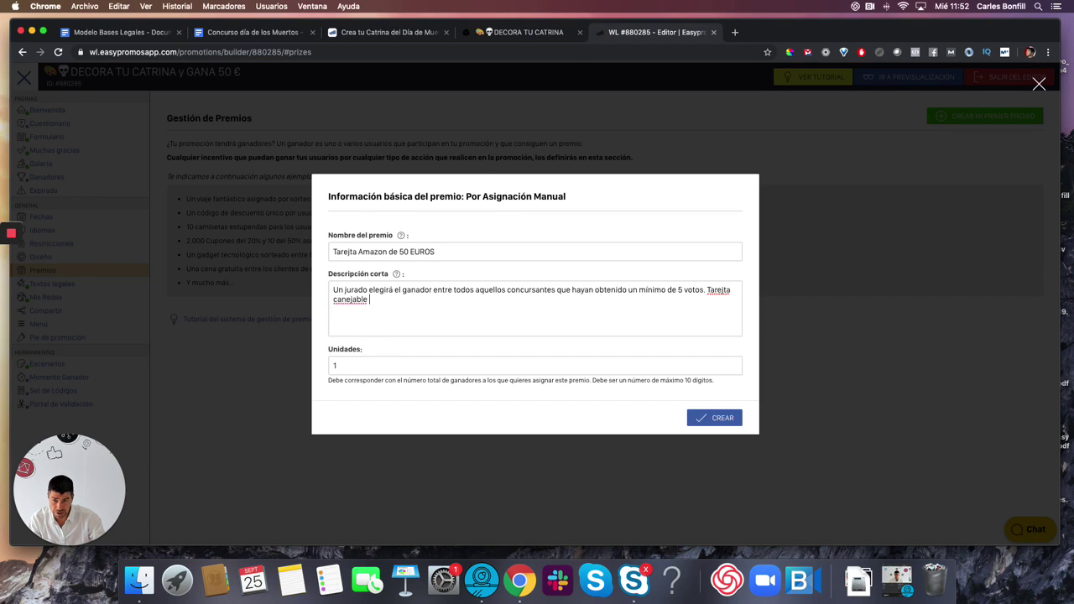
pyautogui.press('BackSpace')
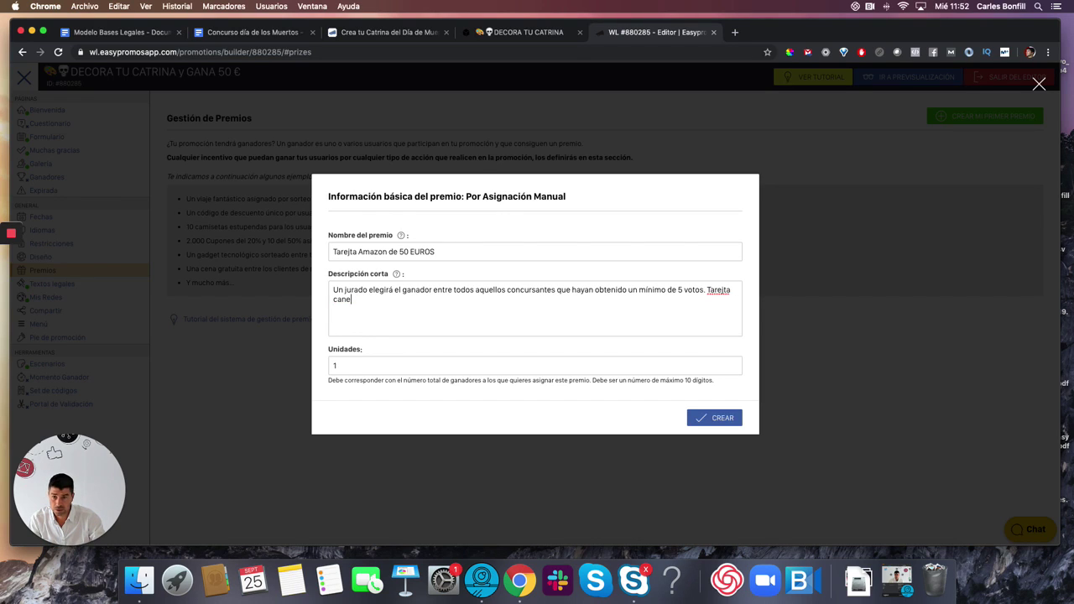
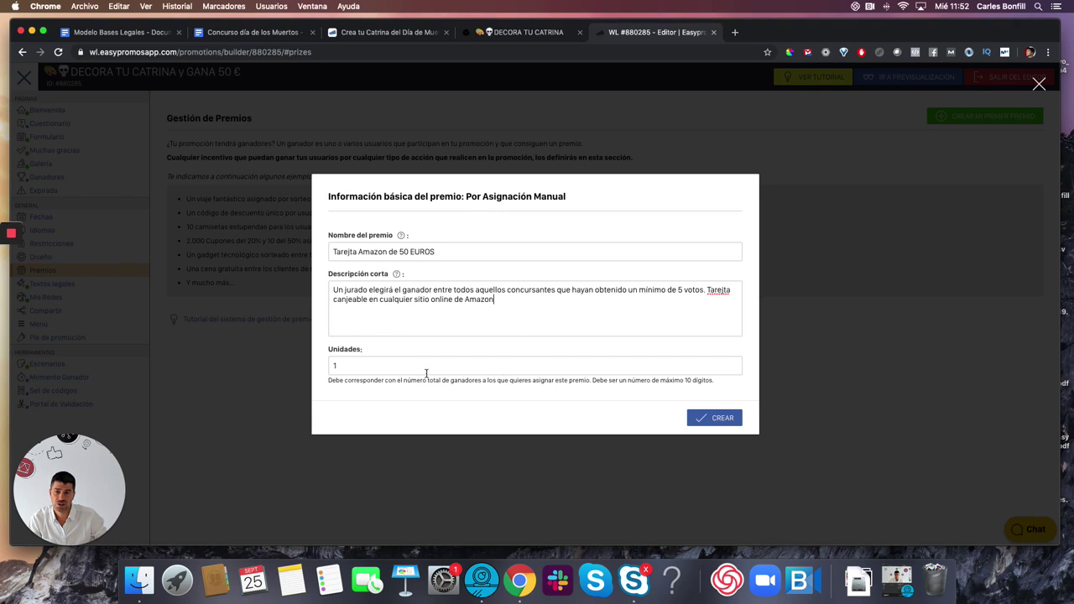
# - Create the Amazon 50 EUROS card prize and return to the prize list
pyautogui.click(707, 418)
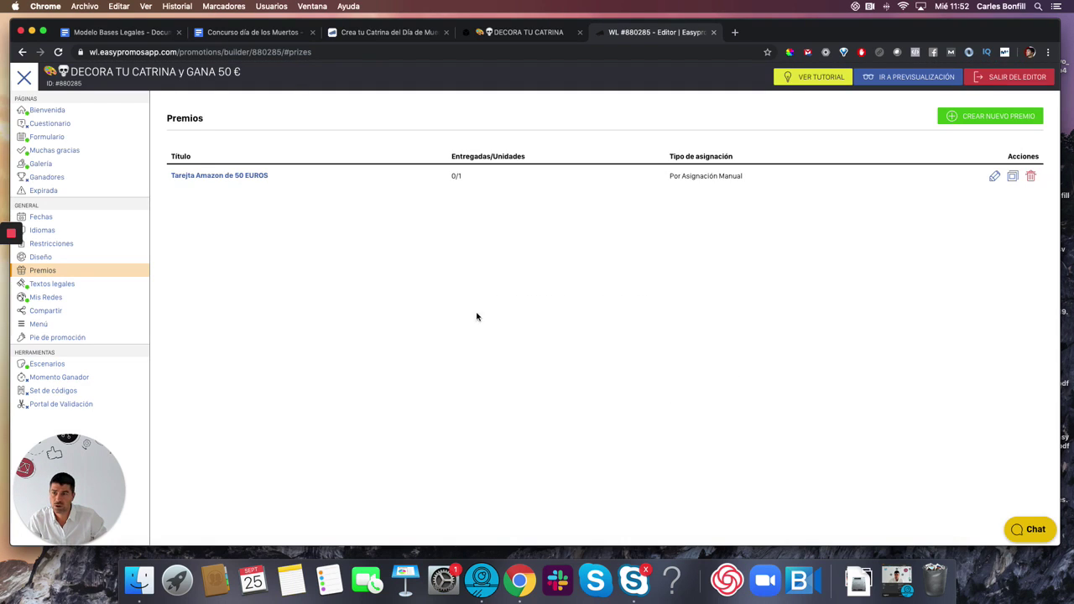
pyautogui.click(52, 181)
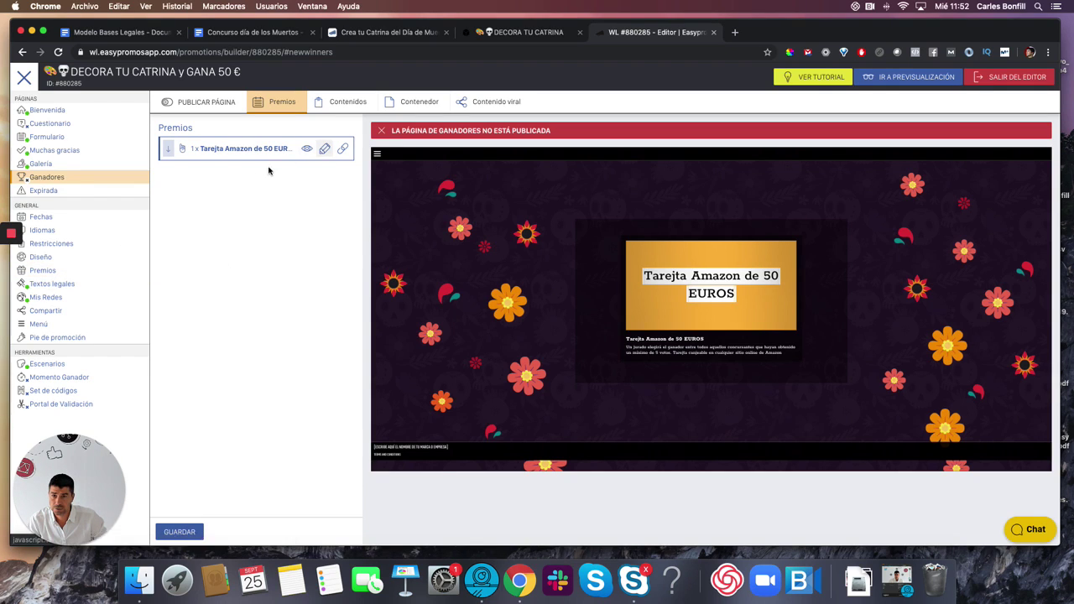
pyautogui.click(42, 272)
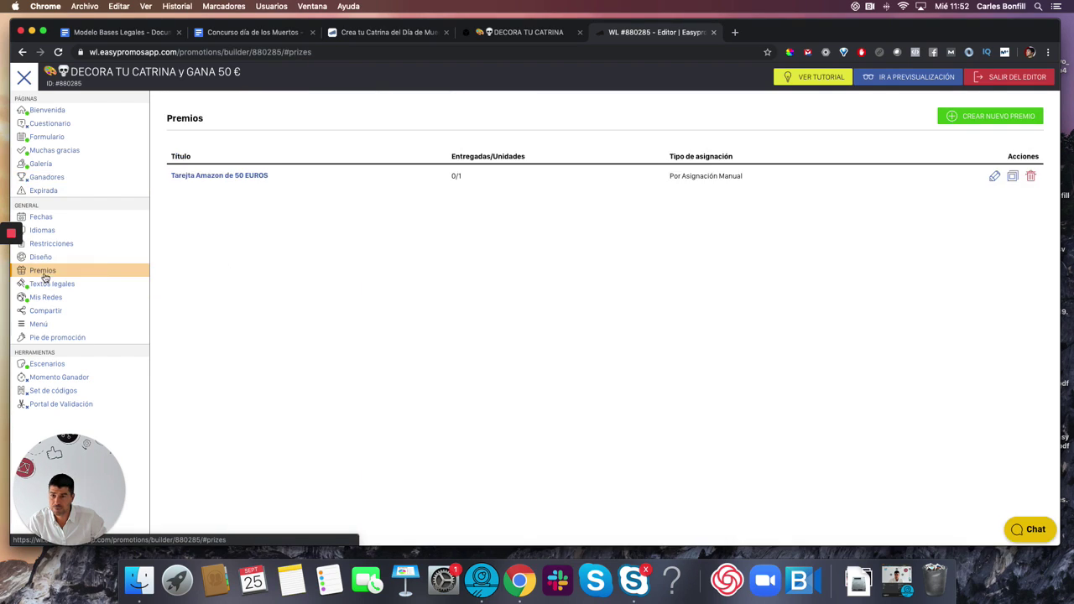
# - Fix 'Tarejta' to 'Tarjeta' in the prize name, save, and view the winners page
pyautogui.click(994, 175)
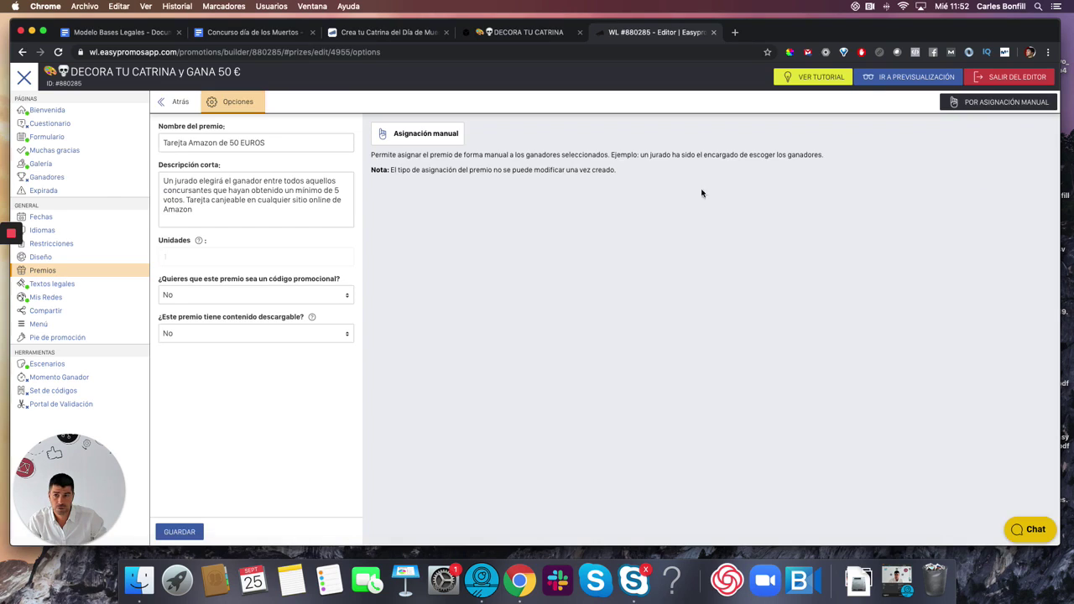
pyautogui.click(179, 142)
pyautogui.press('BackSpace')
pyautogui.press('BackSpace')
pyautogui.write('je')
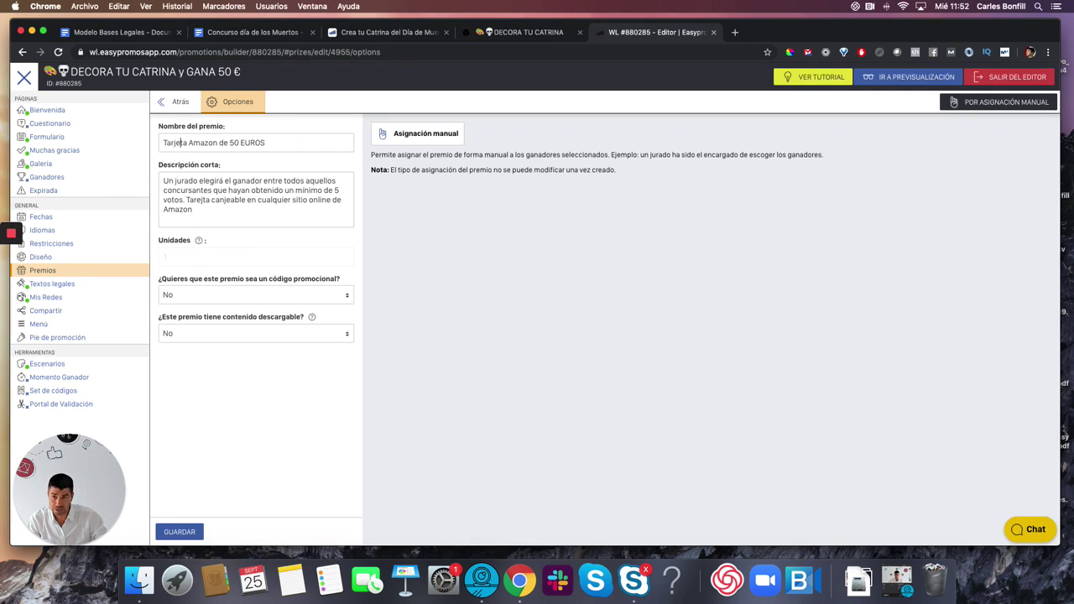
pyautogui.click(179, 532)
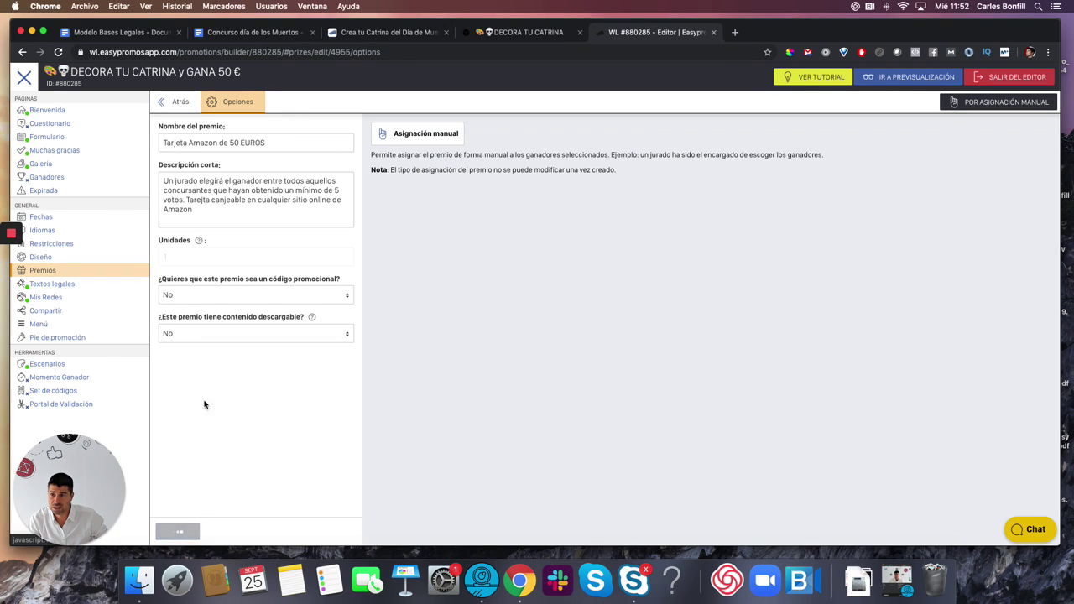
pyautogui.click(49, 179)
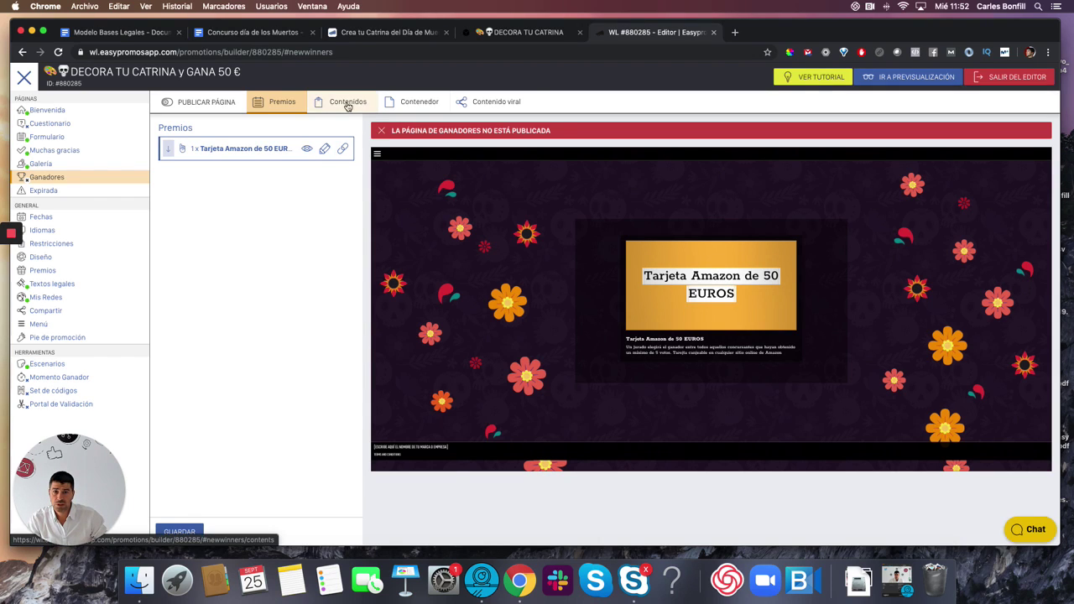
# - Write 'Ganador seleccionado por Jurado' in the winners description, formatted as a bold H1
pyautogui.click(345, 103)
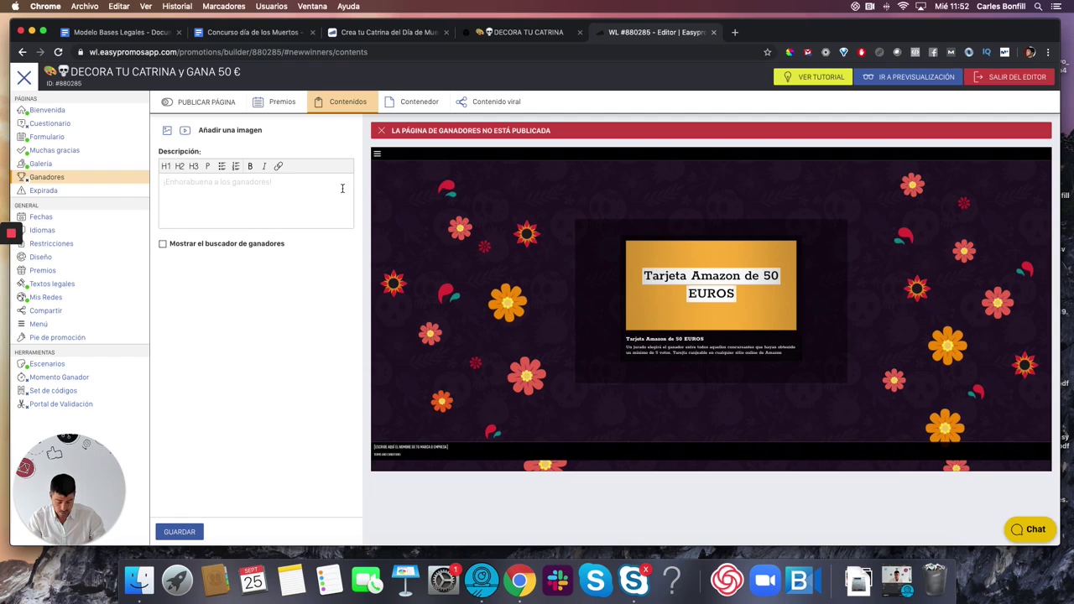
pyautogui.click(341, 188)
pyautogui.write('Un jurado')
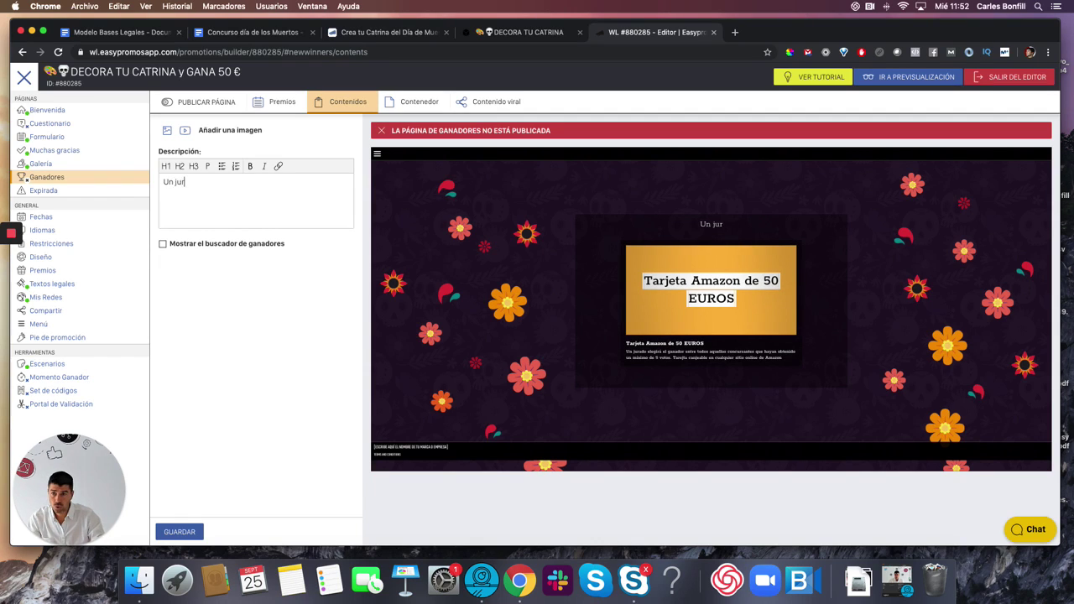
pyautogui.press('BackSpace')
pyautogui.press('BackSpace')
pyautogui.press('BackSpace')
pyautogui.press('BackSpace')
pyautogui.press('BackSpace')
pyautogui.press('BackSpace')
pyautogui.press('BackSpace')
pyautogui.press('BackSpace')
pyautogui.press('BackSpace')
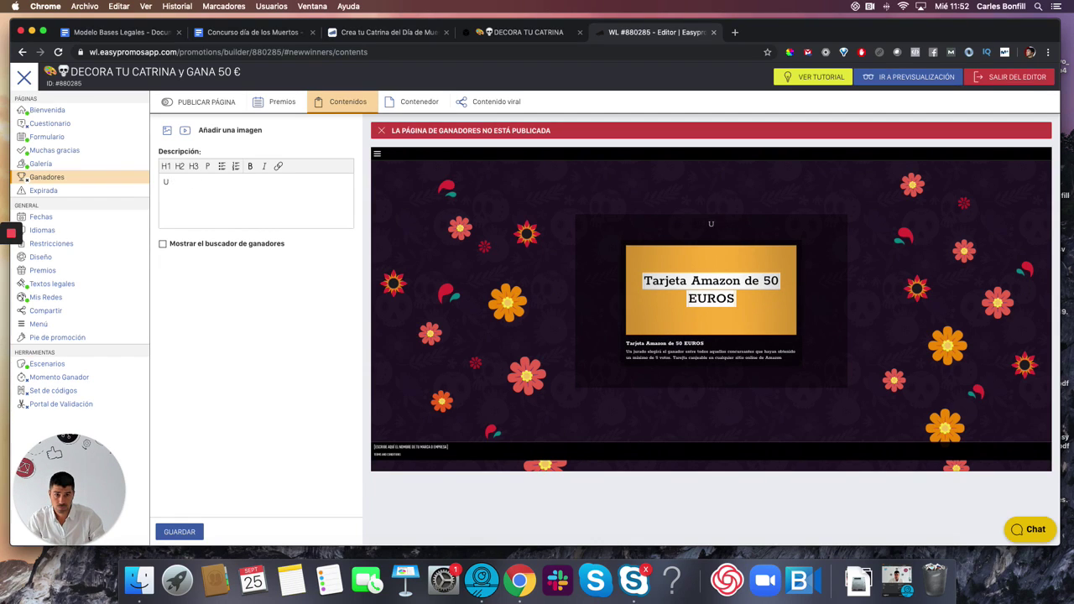
pyautogui.write('Gana')
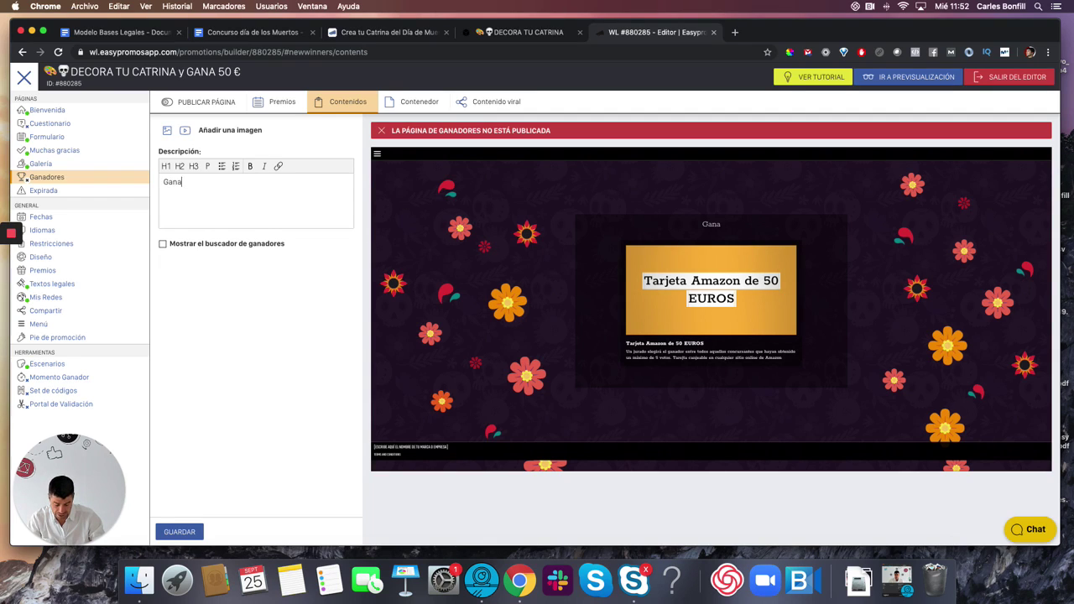
pyautogui.write('dor seleccci')
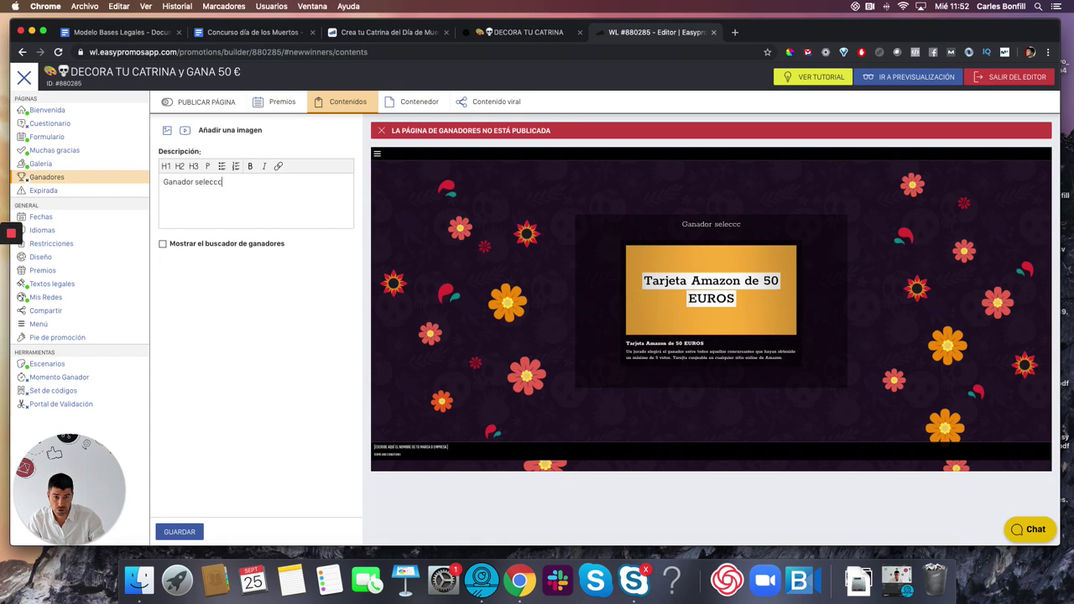
pyautogui.press('BackSpace')
pyautogui.press('BackSpace')
pyautogui.write('ionado por Jurado')
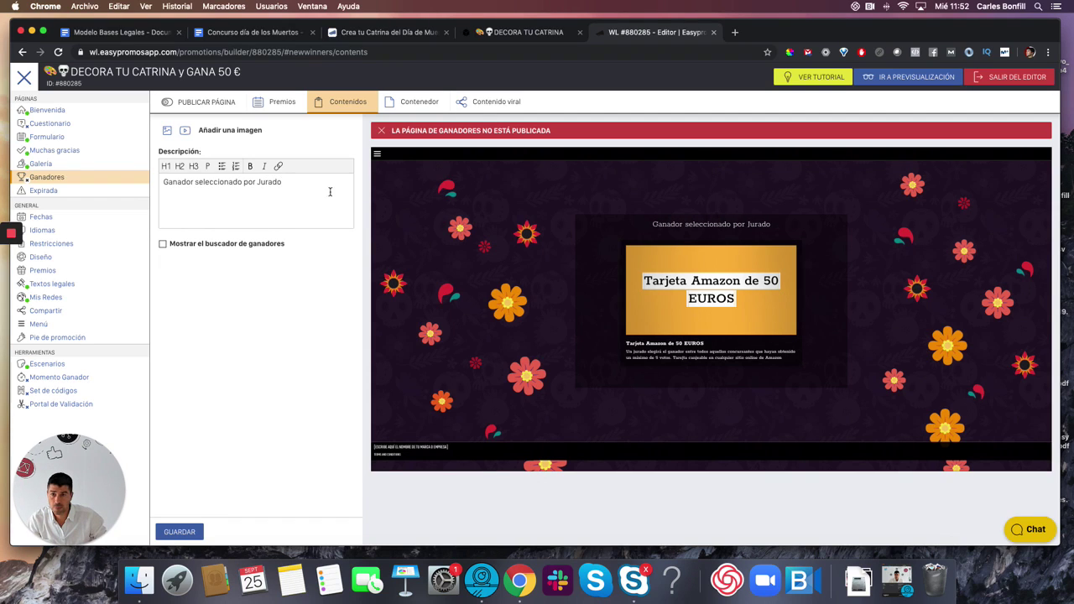
pyautogui.moveTo(283, 182); pyautogui.dragTo(163, 182)
pyautogui.click(166, 166)
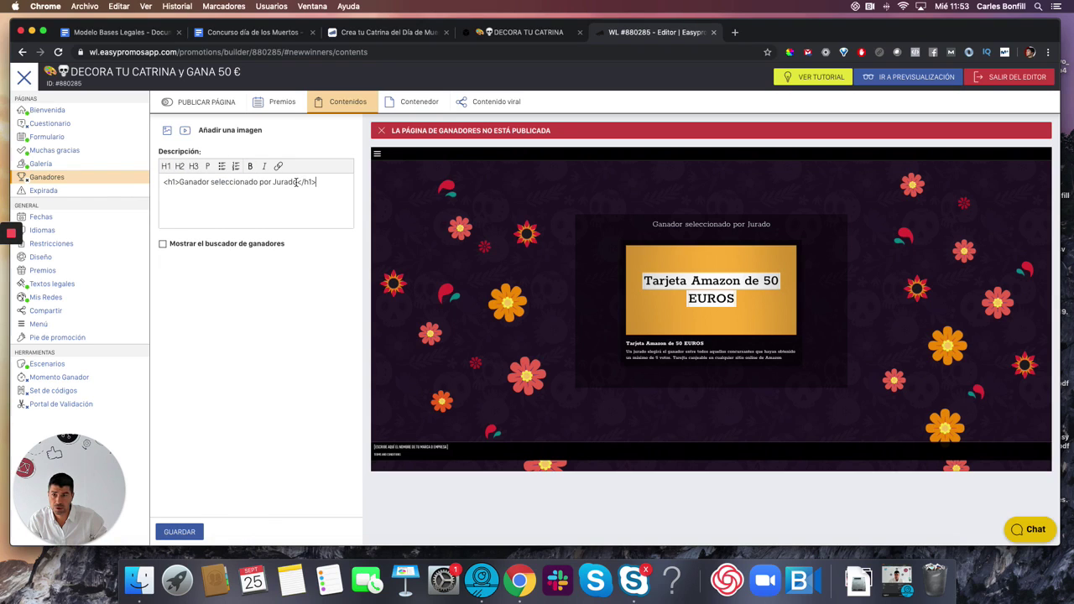
pyautogui.moveTo(296, 182); pyautogui.dragTo(182, 182)
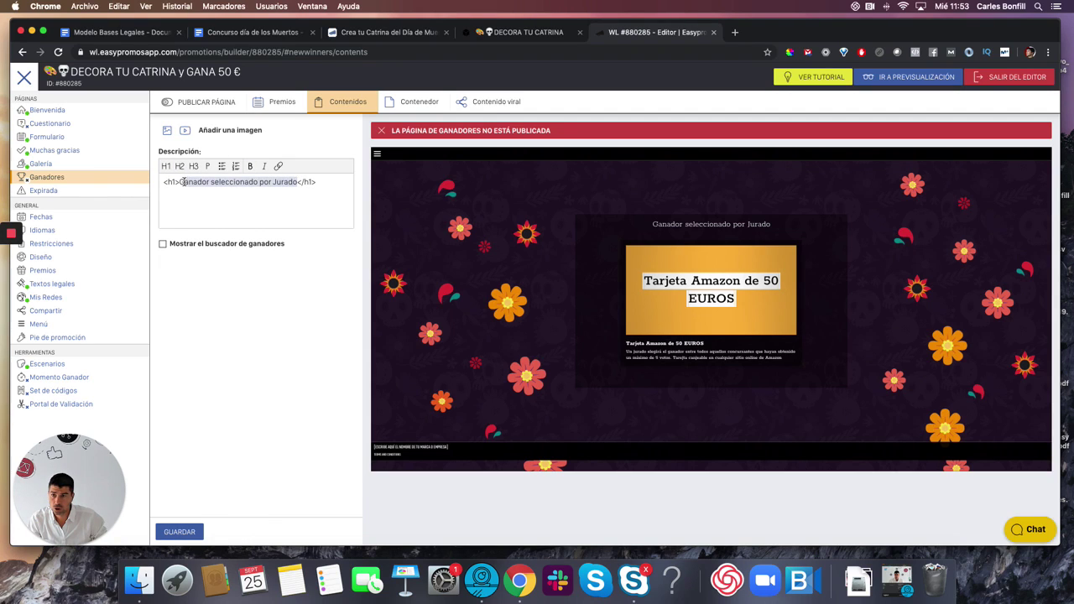
pyautogui.click(249, 166)
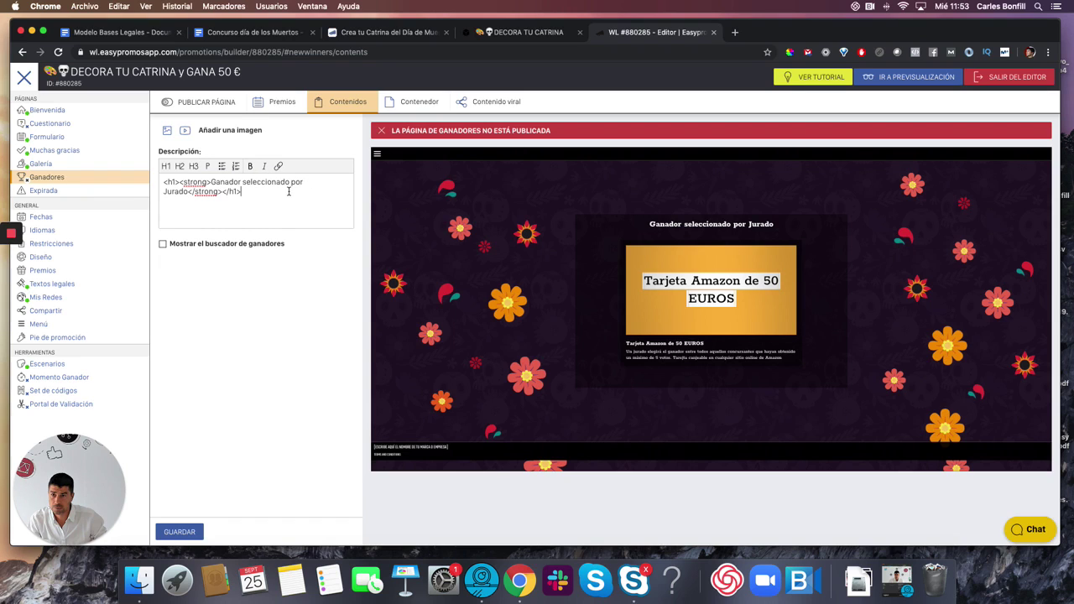
# - Add a 'Jurado formado por:' line below, then delete the stray bulleted-list markup
pyautogui.press('Return')
pyautogui.press('Return')
pyautogui.write('Jurado')
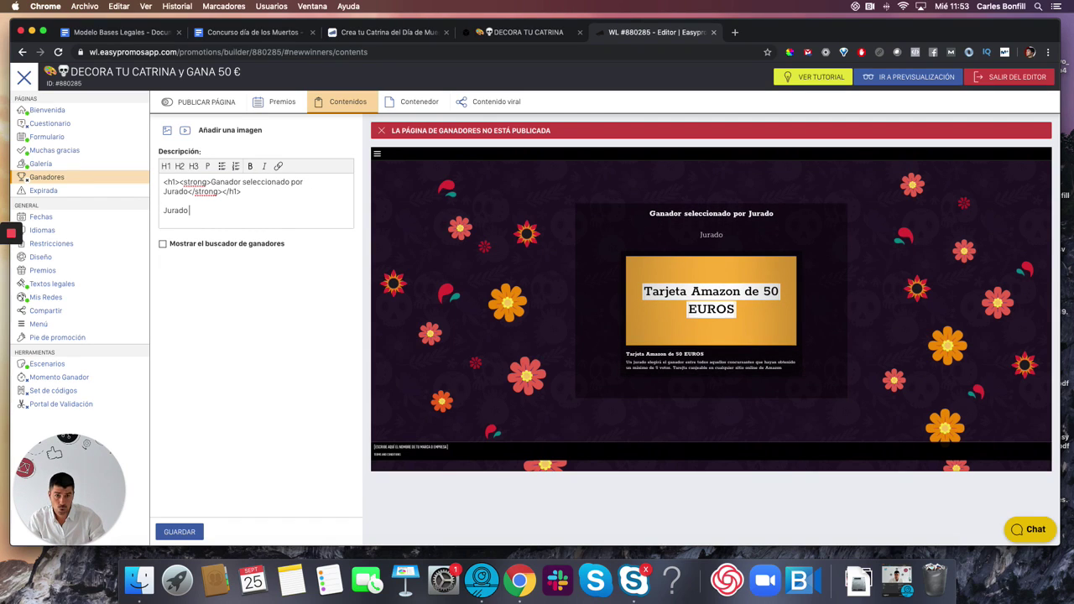
pyautogui.write(' por')
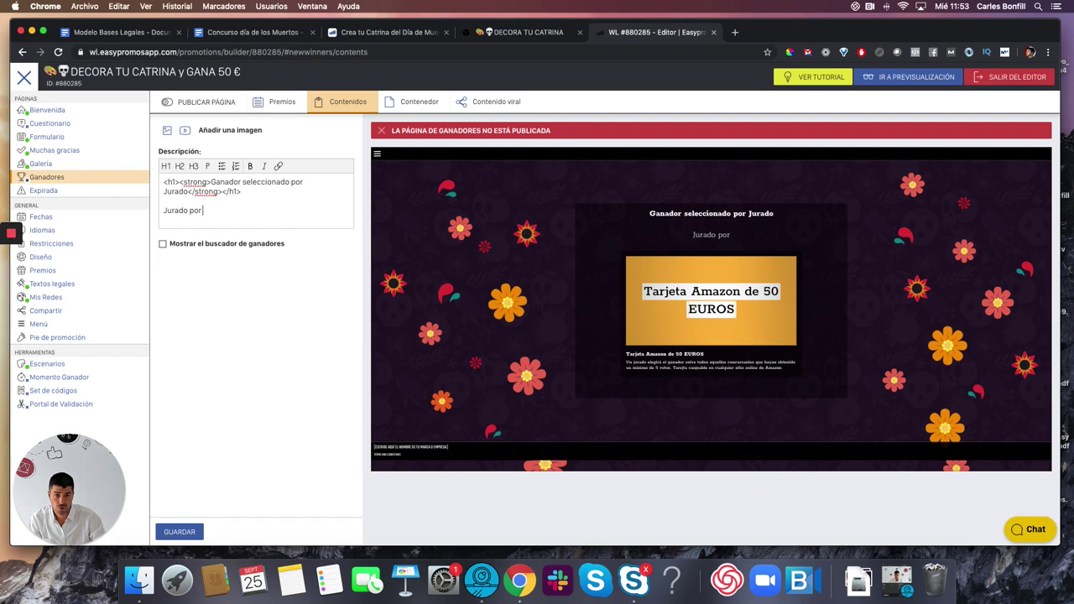
pyautogui.press('BackSpace')
pyautogui.press('BackSpace')
pyautogui.press('BackSpace')
pyautogui.write('formado por:')
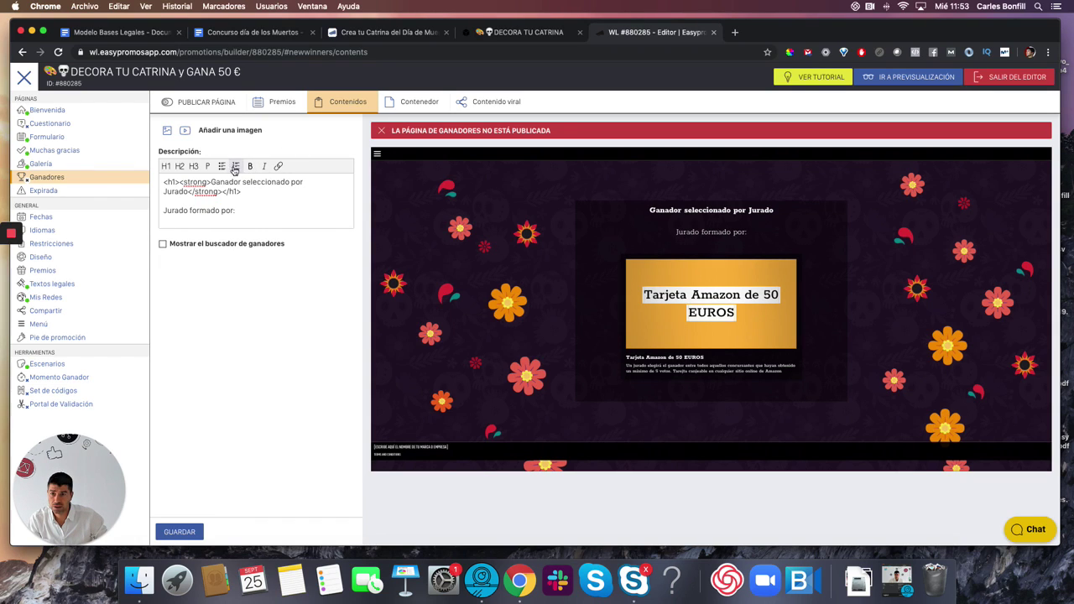
pyautogui.click(232, 166)
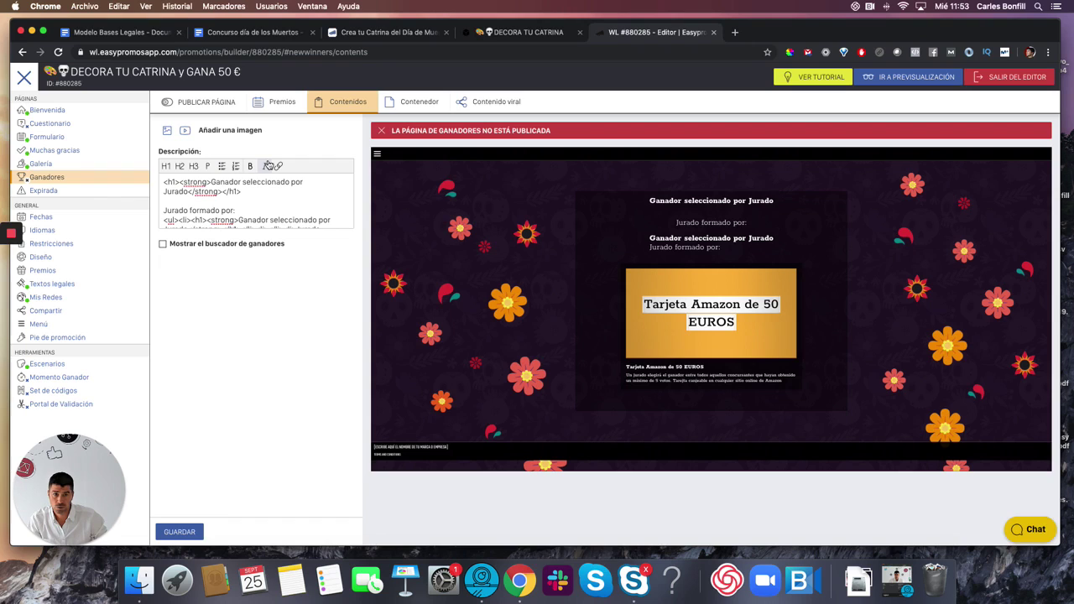
pyautogui.moveTo(165, 211); pyautogui.dragTo(275, 240)
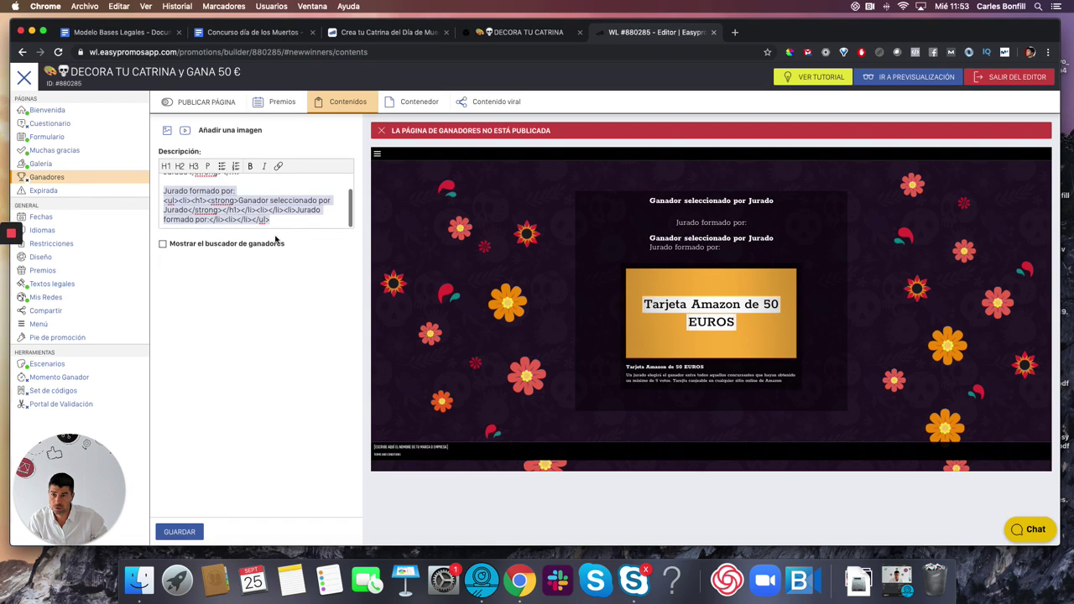
pyautogui.press('BackSpace')
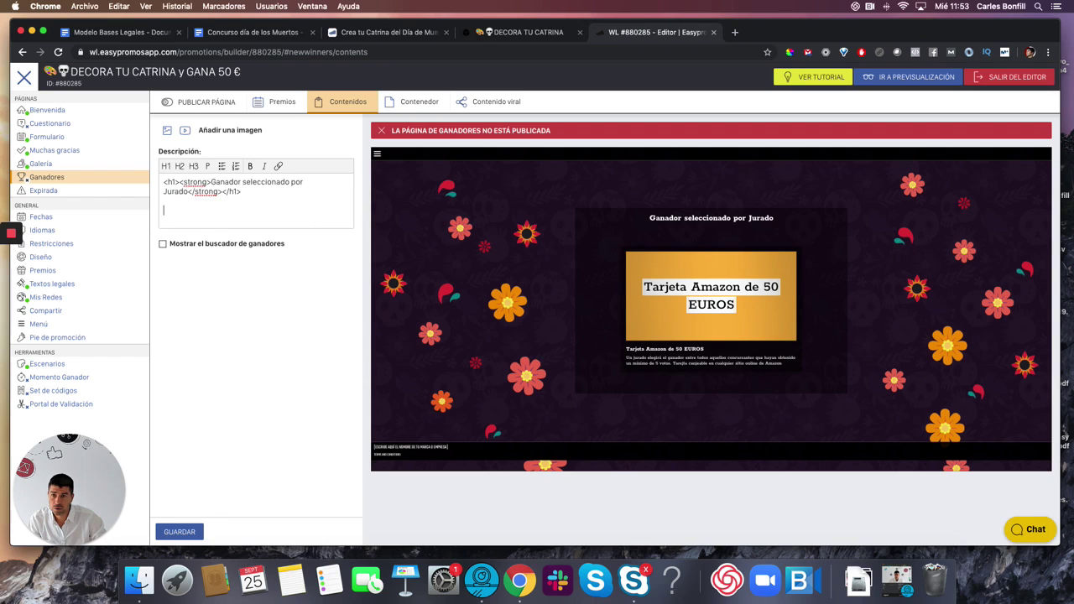
# - Under 'Jurado formado por:', list three jury members: art director, campaigns director, EasypromosTV channel director
pyautogui.write('Jurad')
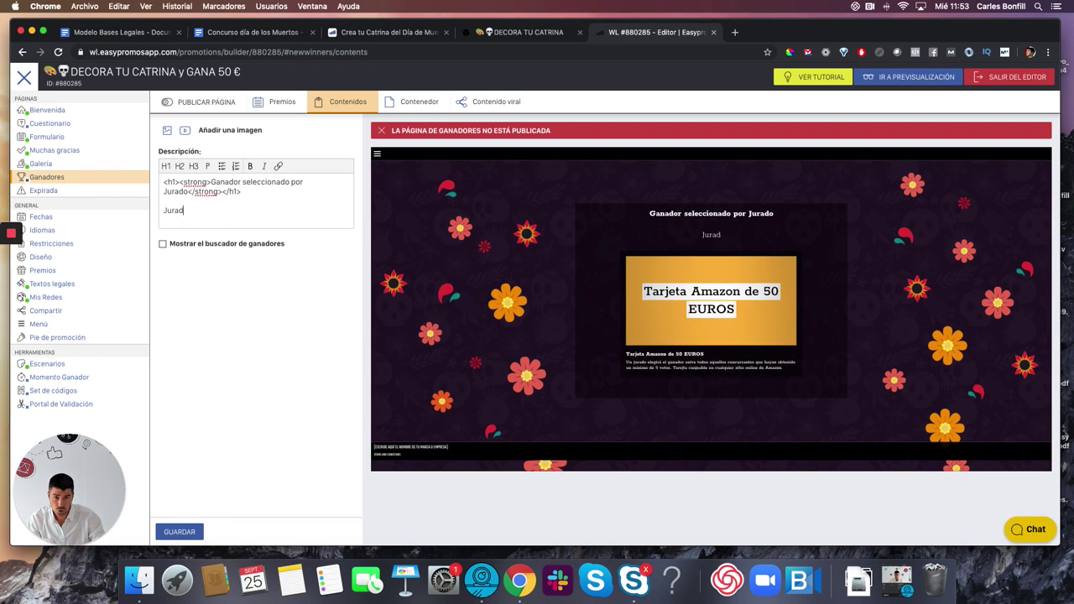
pyautogui.write('o formado por:')
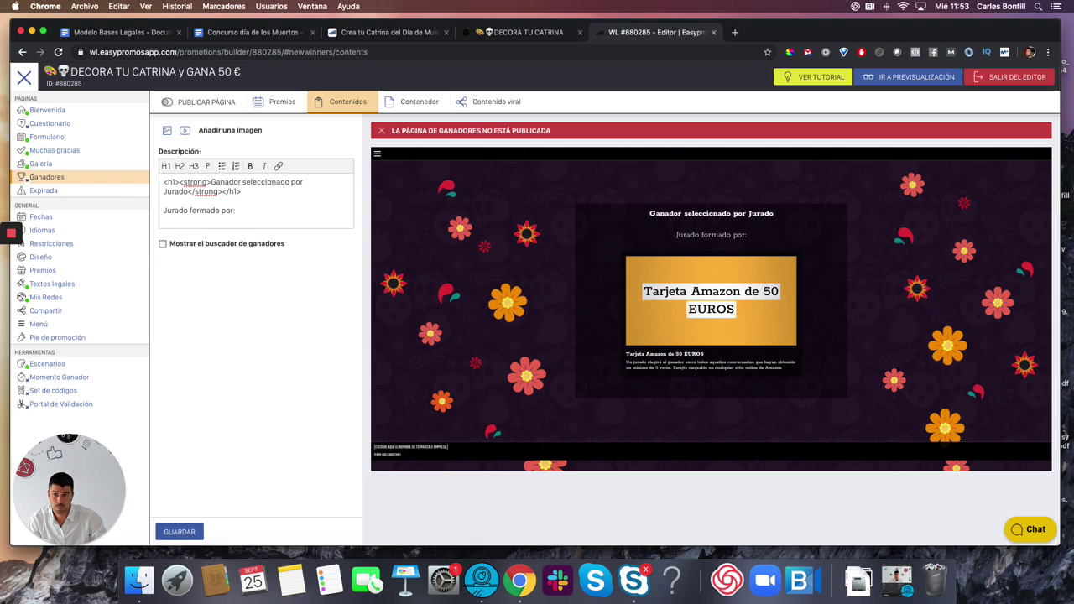
pyautogui.press('Return')
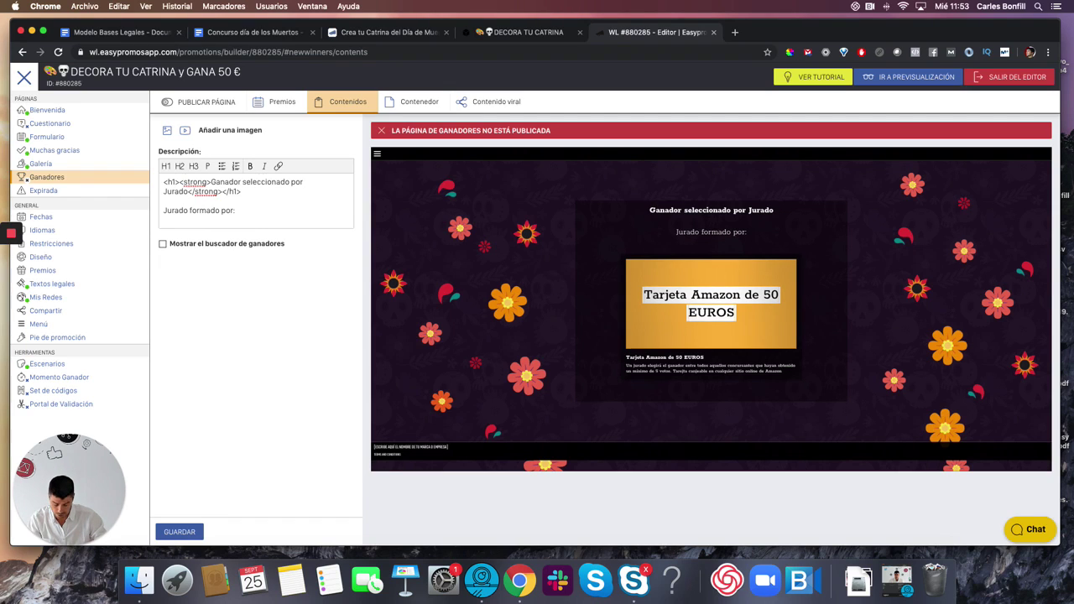
pyautogui.press('Return')
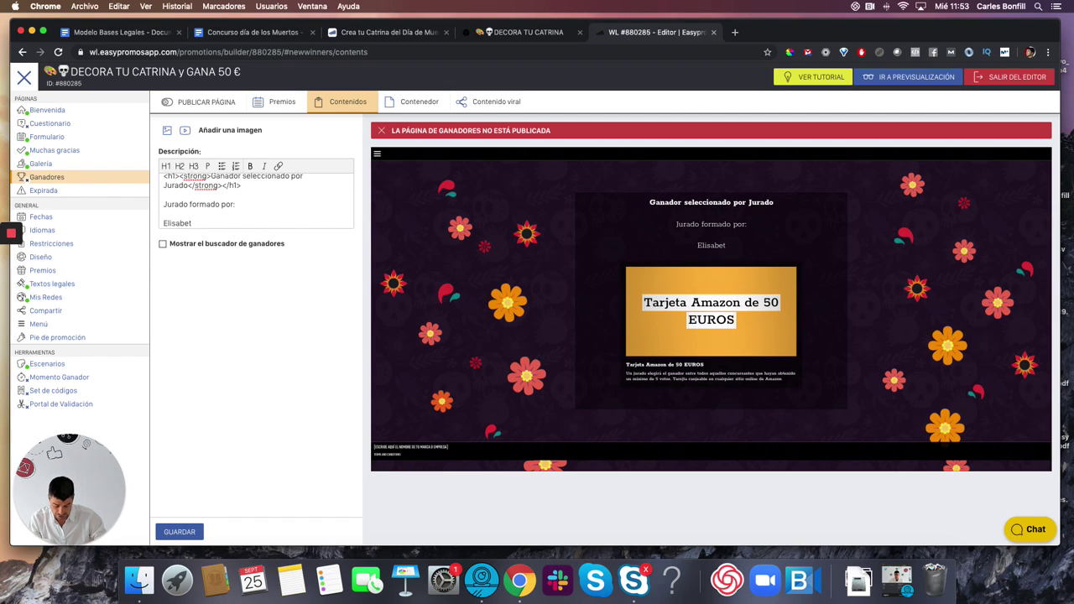
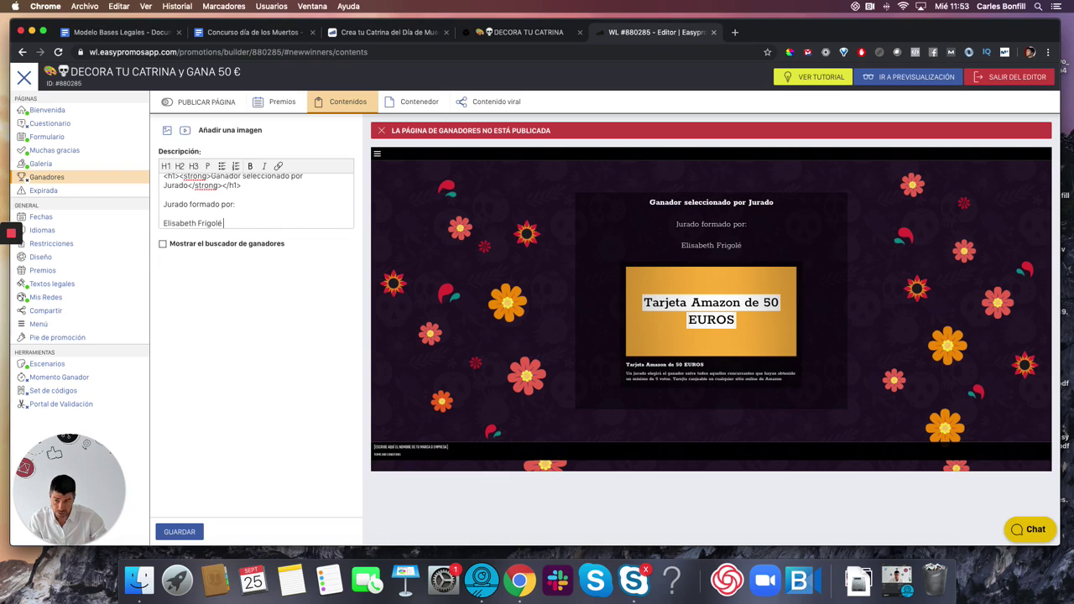
pyautogui.write(' ()')
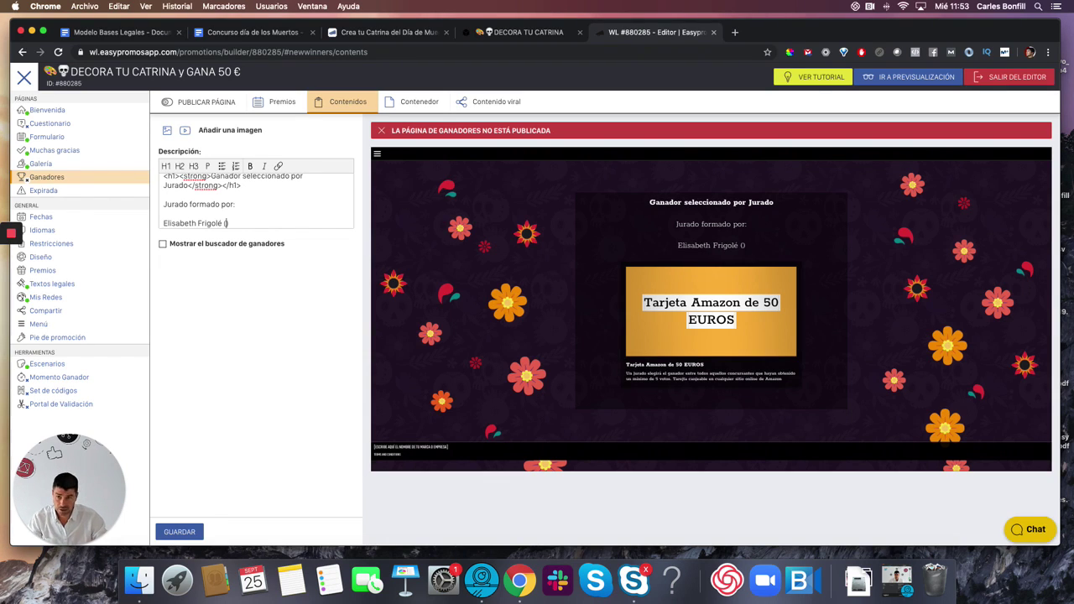
pyautogui.write('Directora de ar')
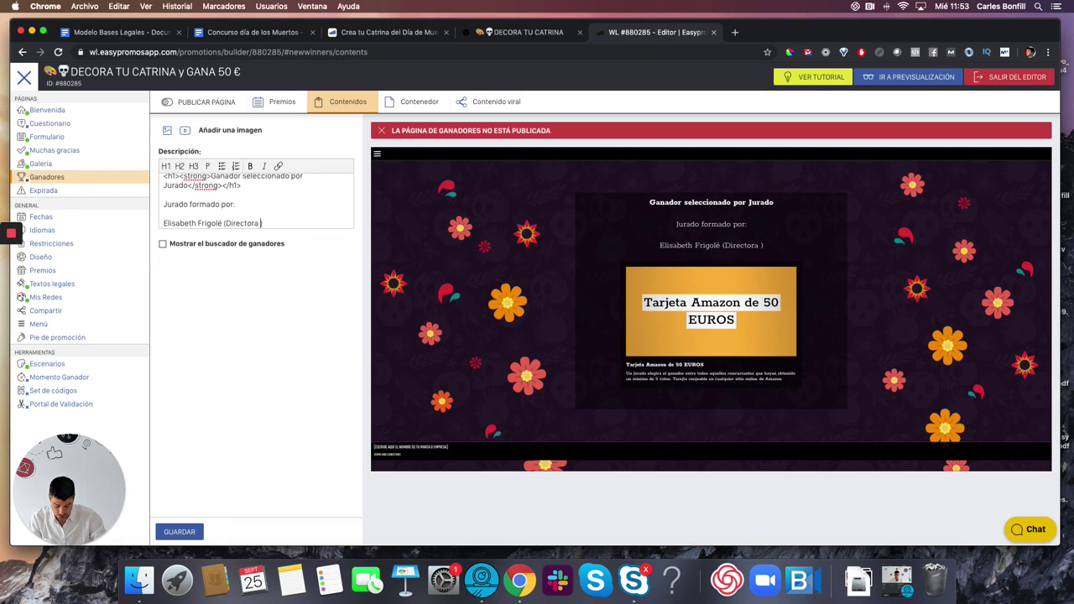
pyautogui.write('te de Easypr')
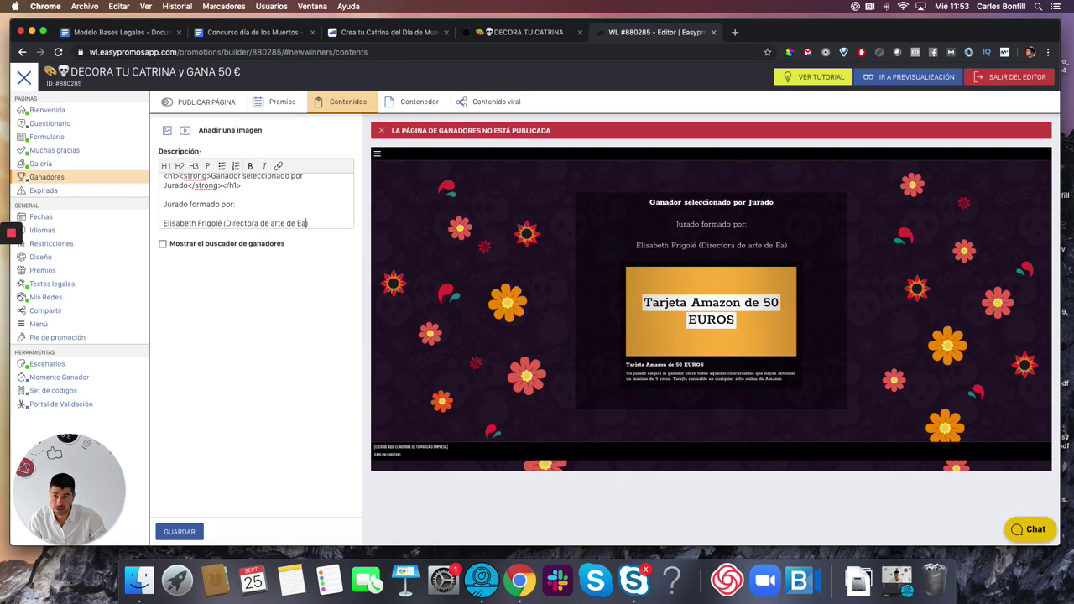
pyautogui.write('omos')
pyautogui.press('Return')
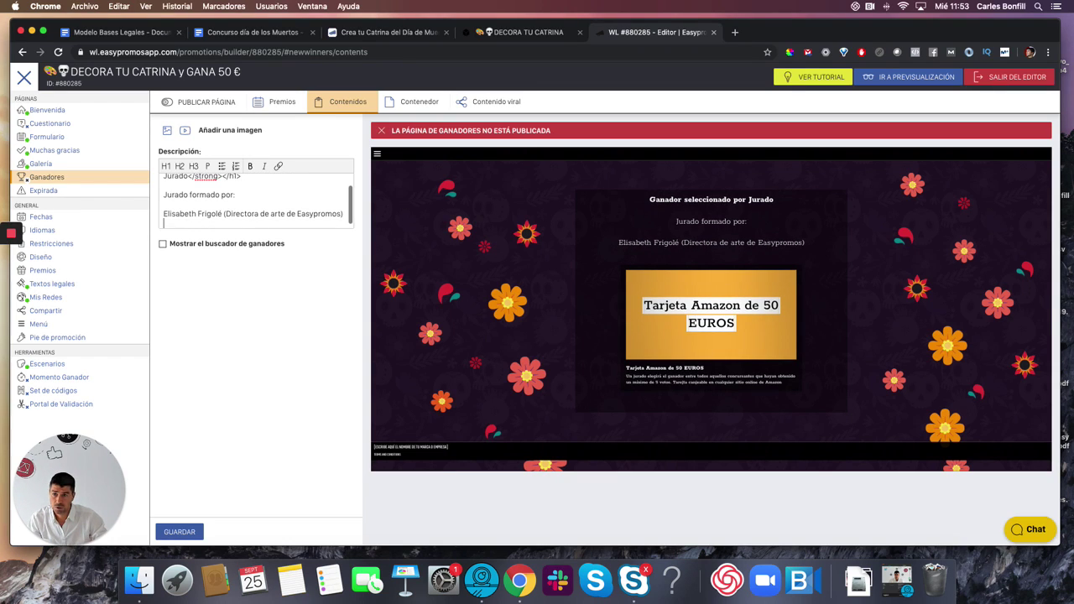
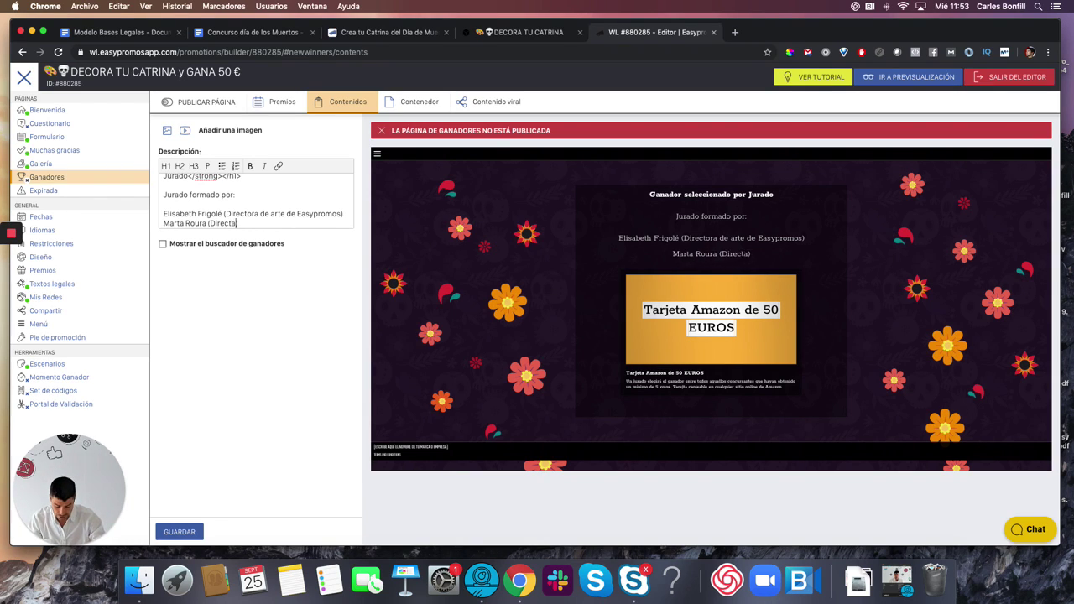
pyautogui.write(' de camapañ')
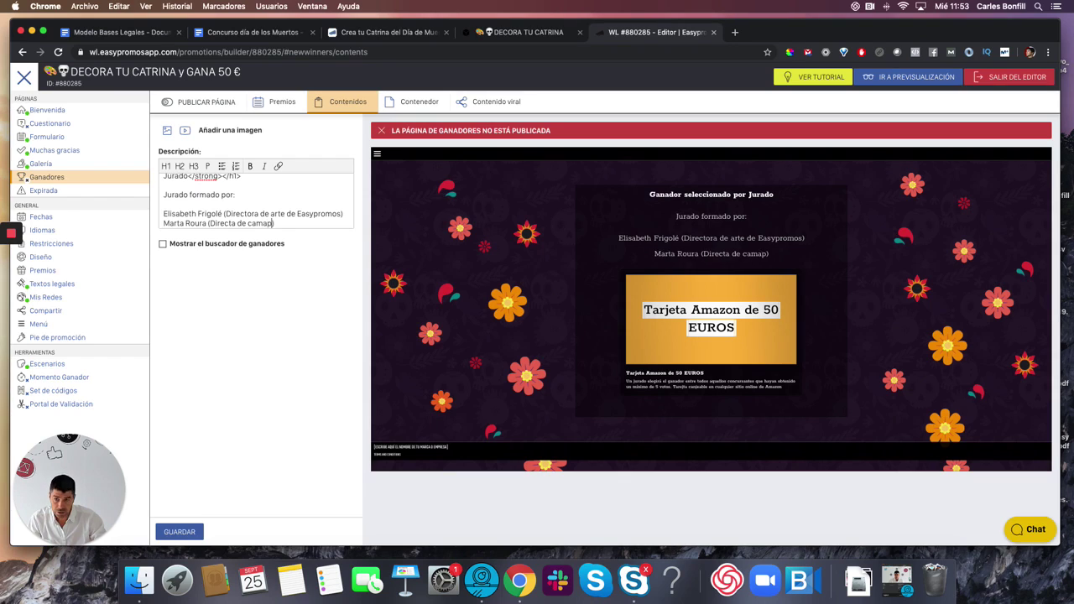
pyautogui.press('BackSpace')
pyautogui.press('BackSpace')
pyautogui.press('BackSpace')
pyautogui.press('BackSpace')
pyautogui.write('pañas de ')
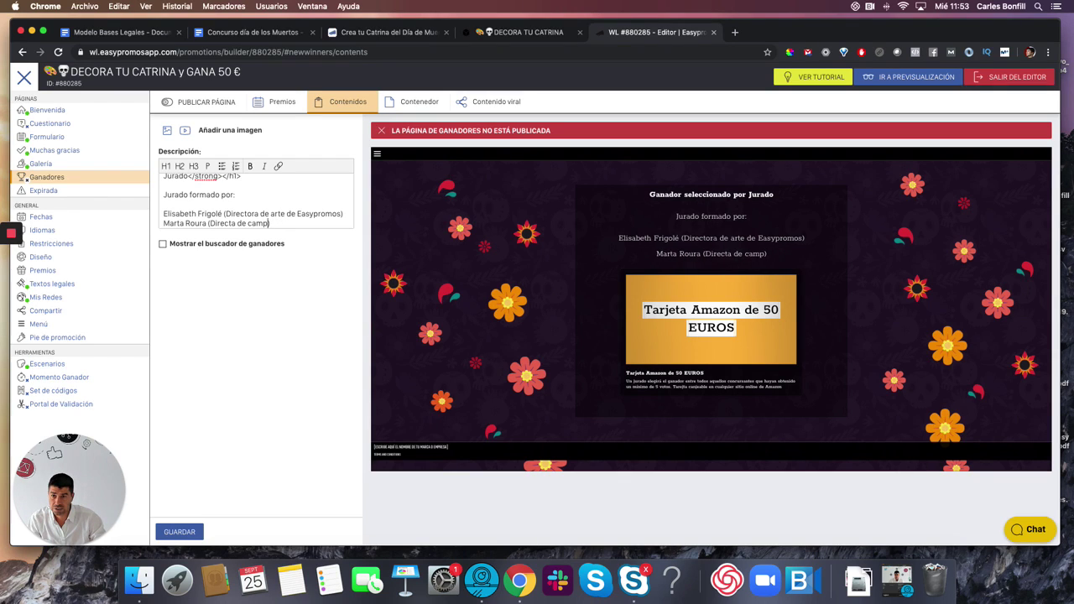
pyautogui.write('Easypromos')
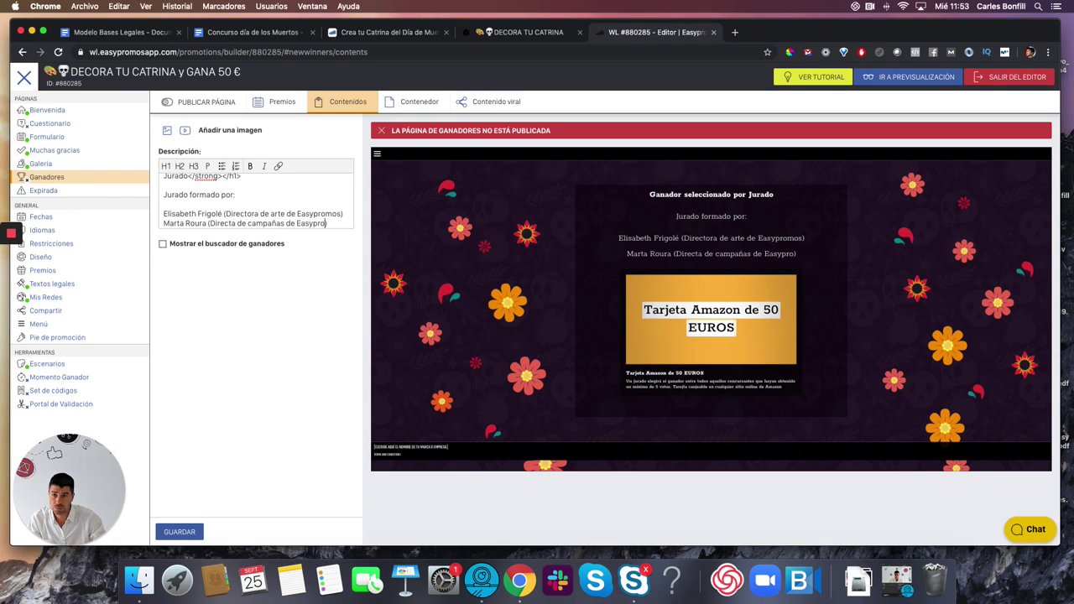
pyautogui.press('End')
pyautogui.press('Return')
pyautogui.press('BackSpace')
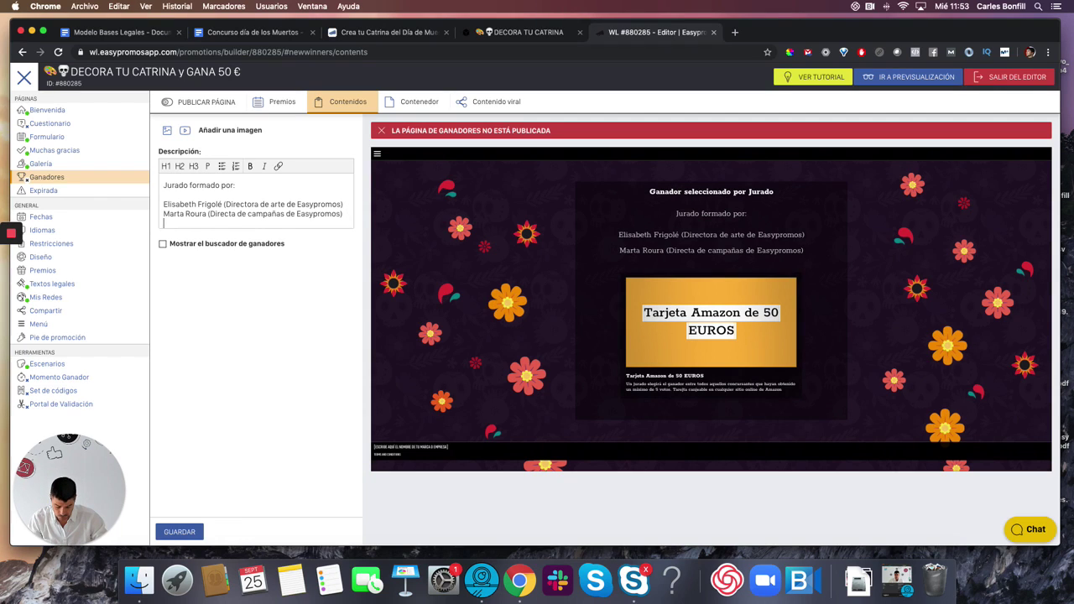
pyautogui.press('Return')
pyautogui.write('JJPriego')
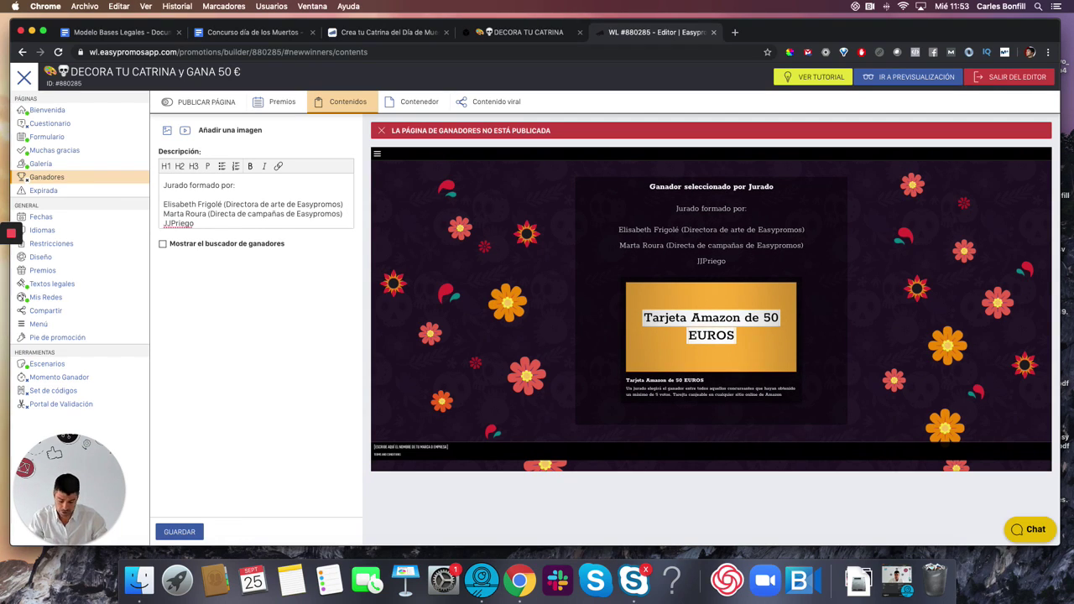
pyautogui.write(' (Director')
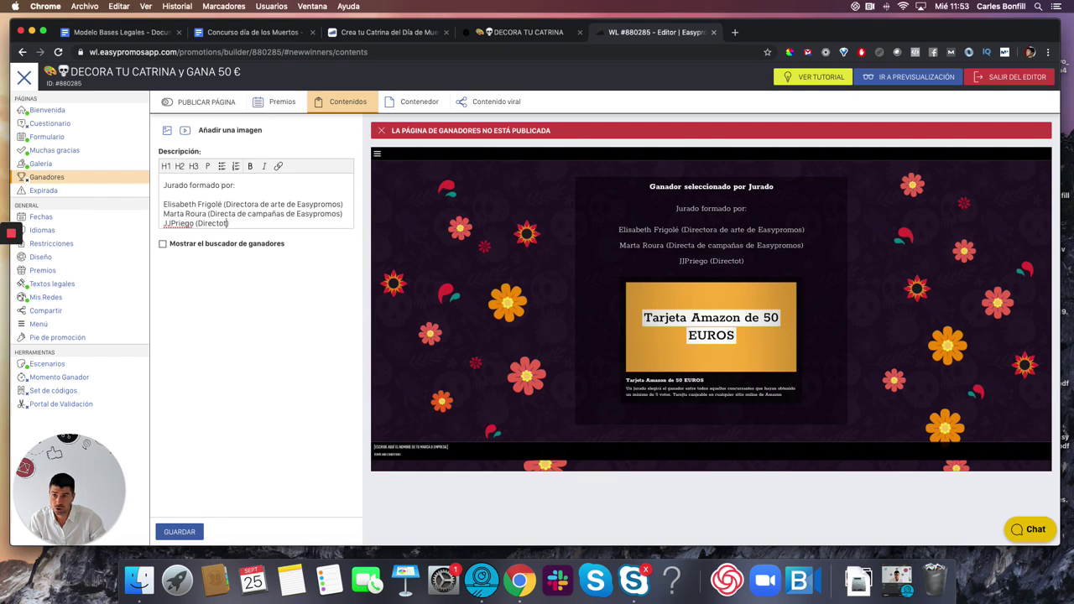
pyautogui.write(' del')
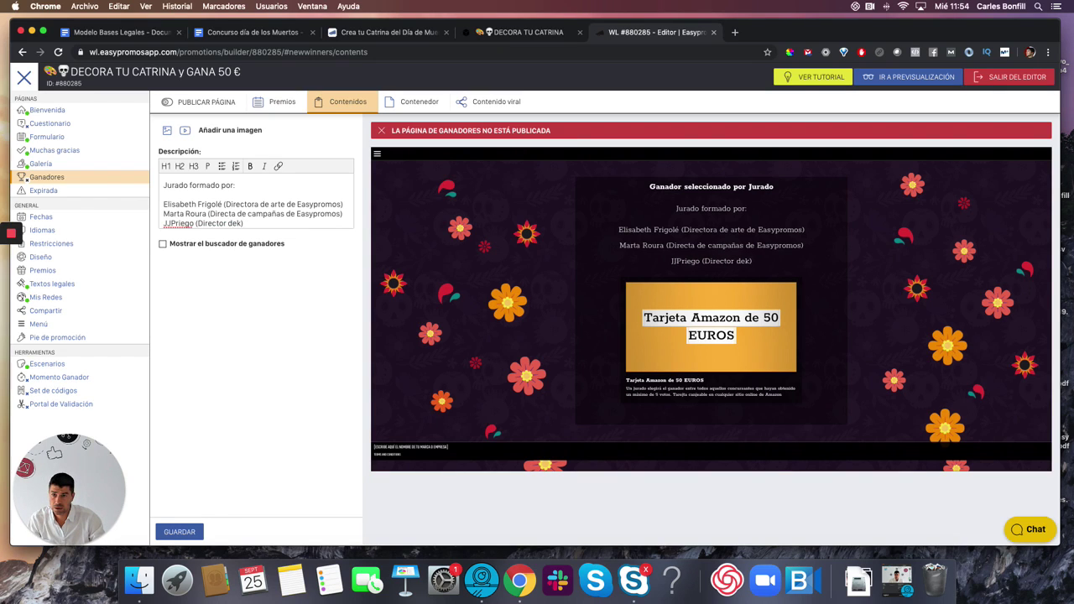
pyautogui.write('l canal ')
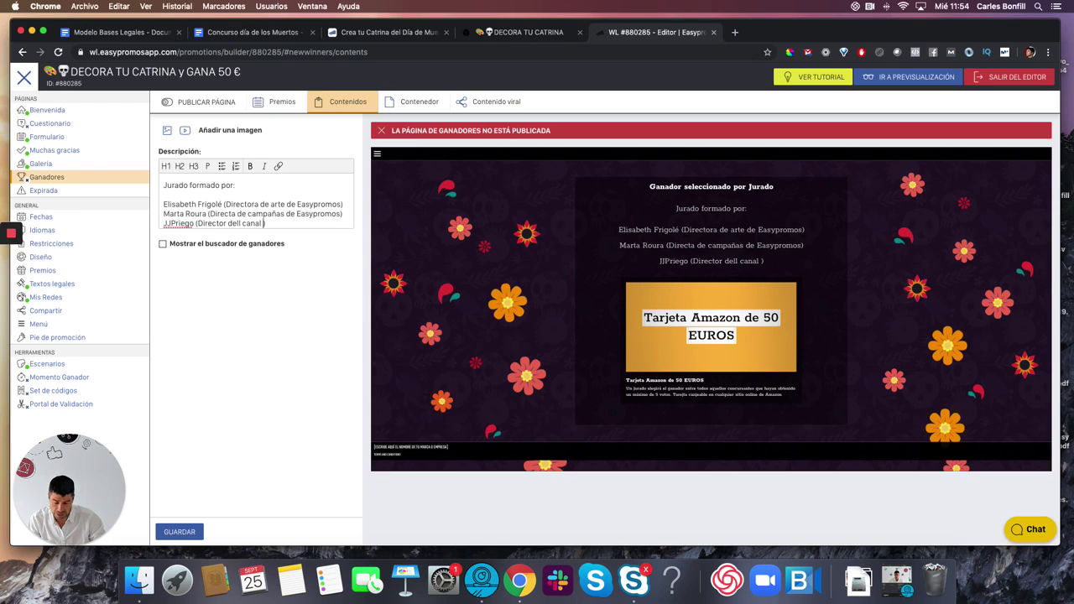
pyautogui.write('de Youtu')
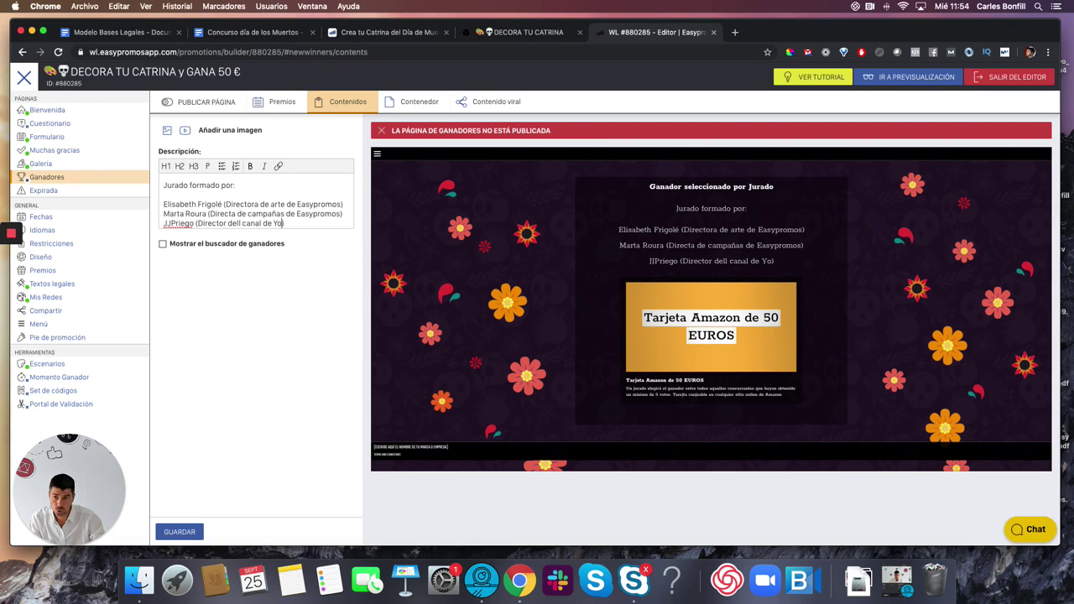
pyautogui.write('be Easypromos')
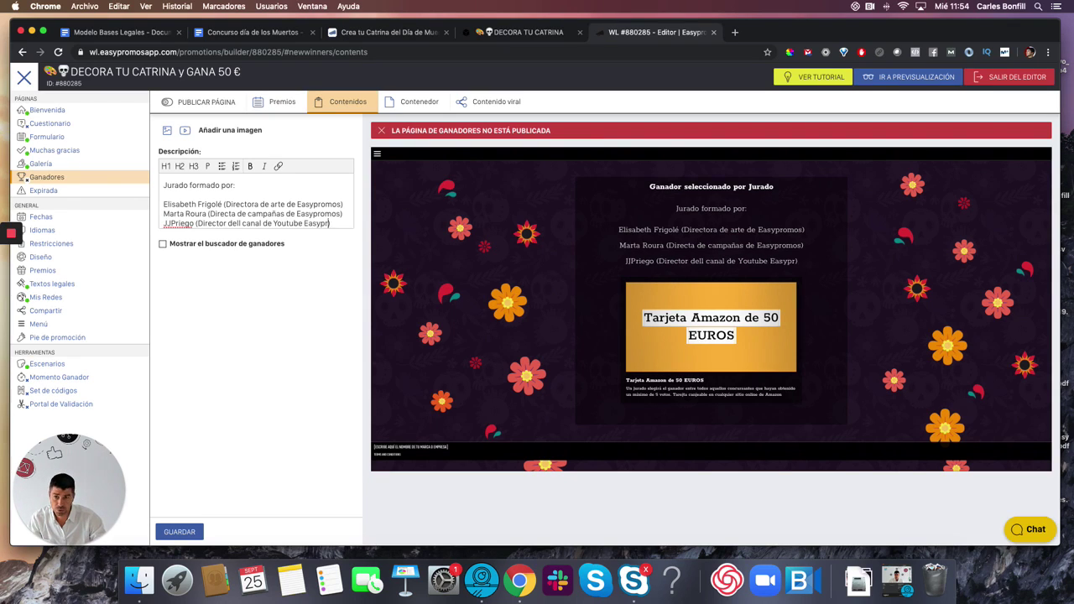
pyautogui.write('TV')
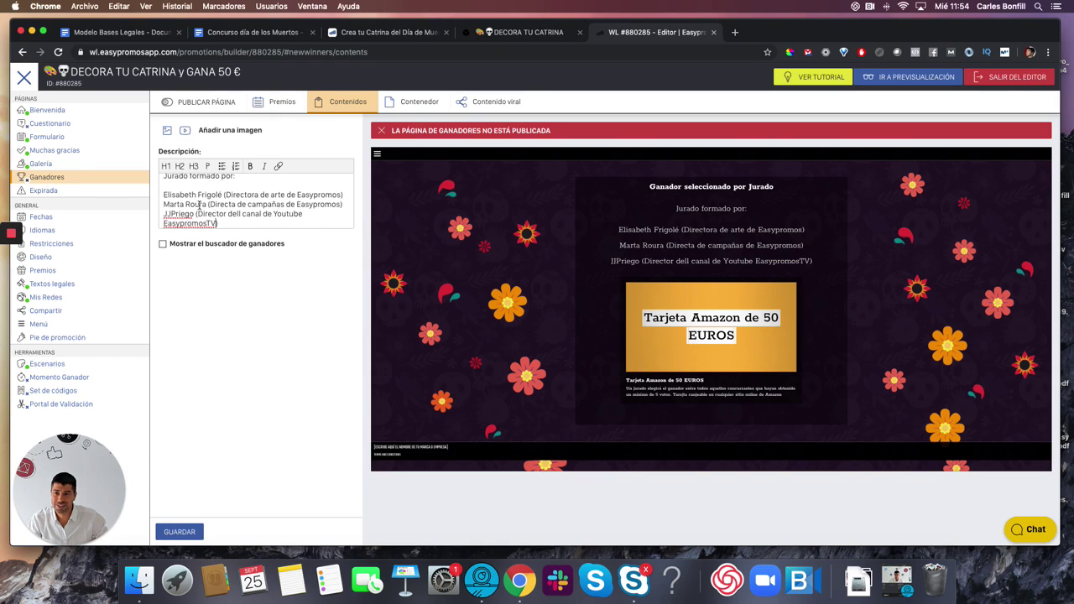
# - Make each of the three jury members' names bold and add a blank line below
pyautogui.moveTo(222, 194); pyautogui.dragTo(163, 194)
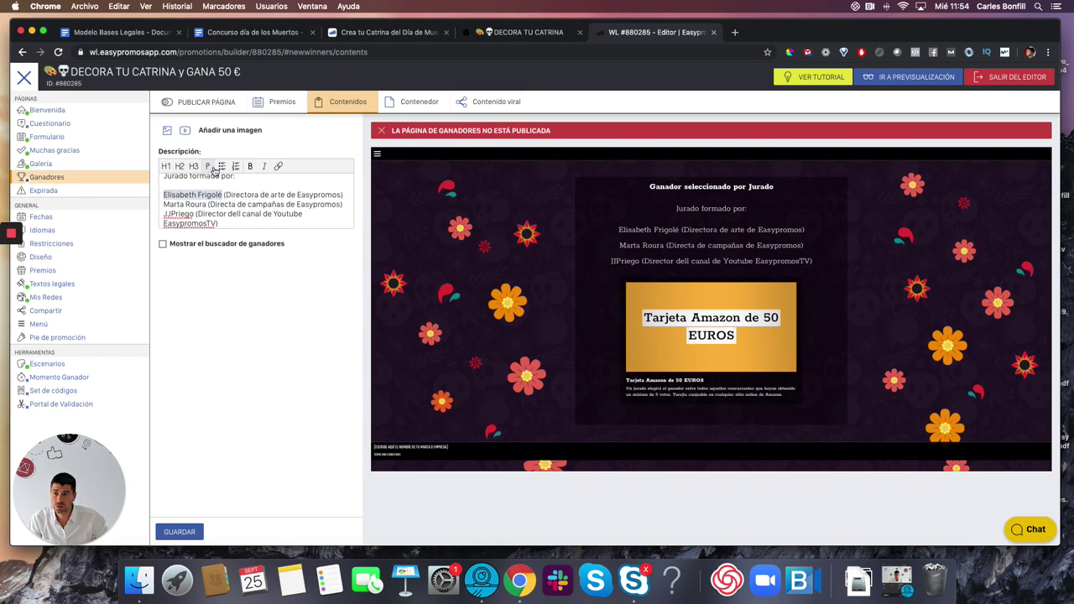
pyautogui.click(249, 166)
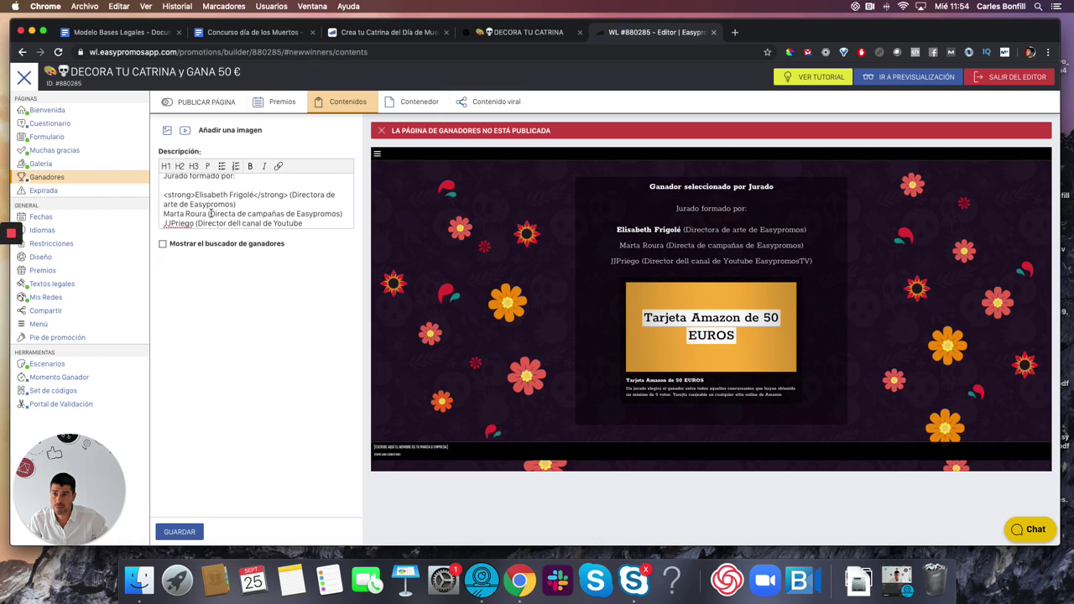
pyautogui.moveTo(203, 214); pyautogui.dragTo(163, 214)
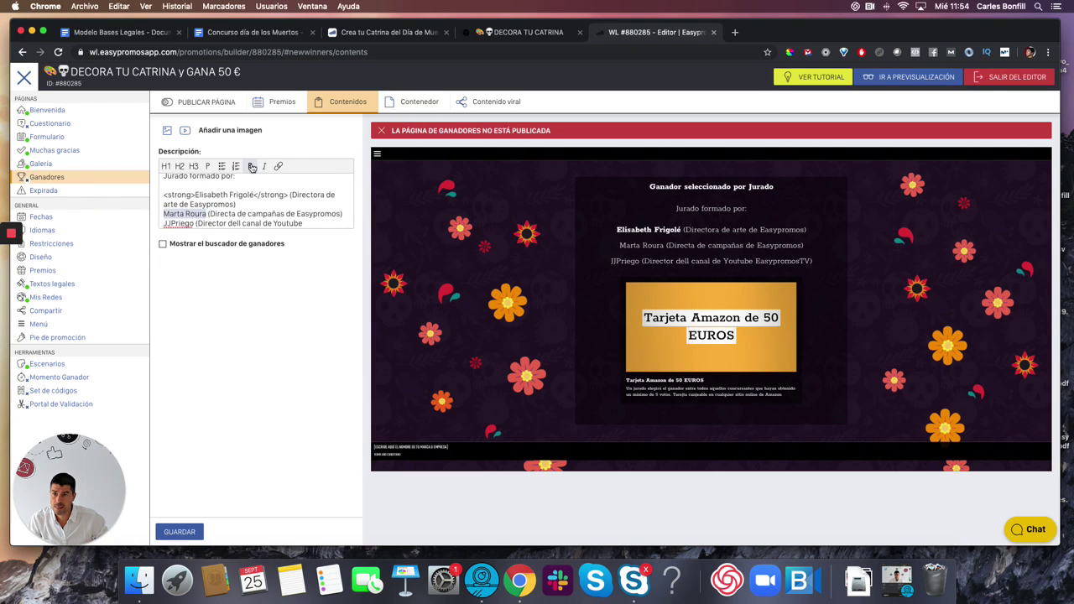
pyautogui.click(249, 166)
pyautogui.scroll(-2, 239, 194)
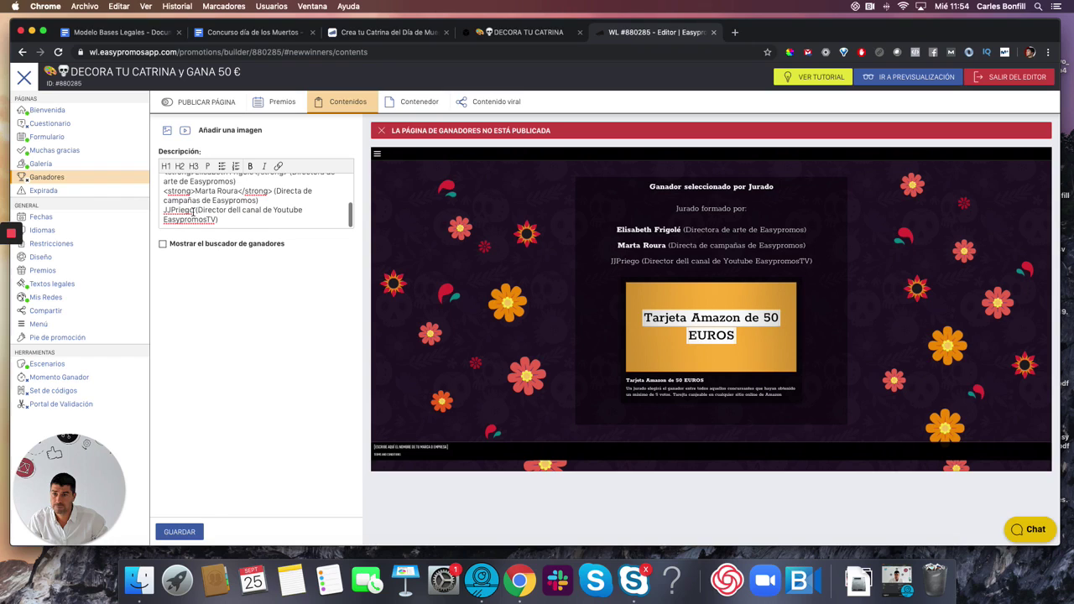
pyautogui.moveTo(193, 212); pyautogui.dragTo(155, 212)
pyautogui.click(250, 166)
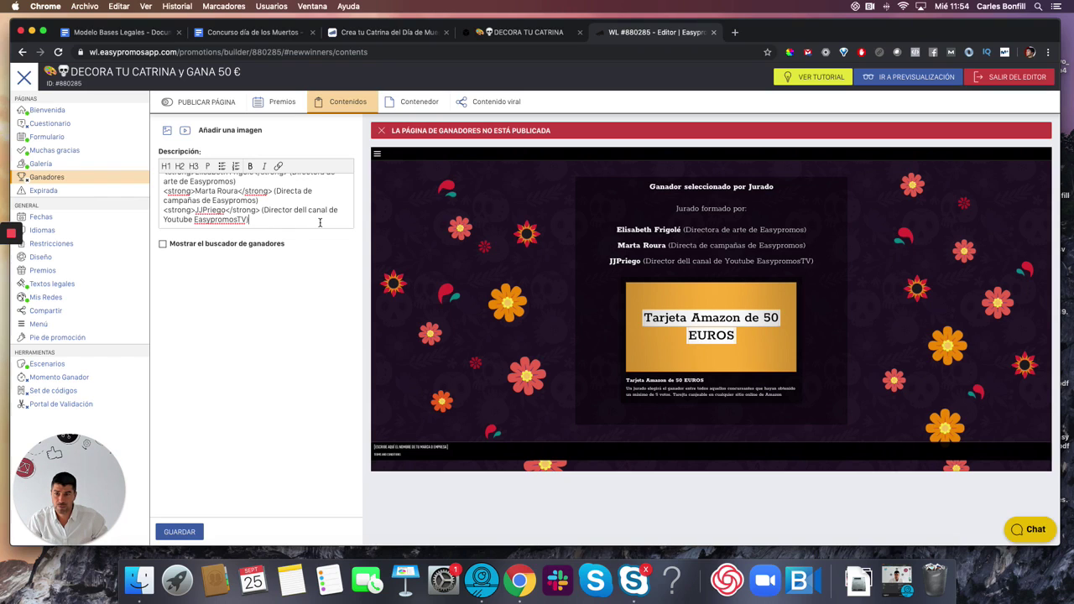
pyautogui.press('Return')
pyautogui.press('Return')
# - Add 'Para entrar a la final:' followed by the minimum 5 votes requirement line
pyautogui.write('L')
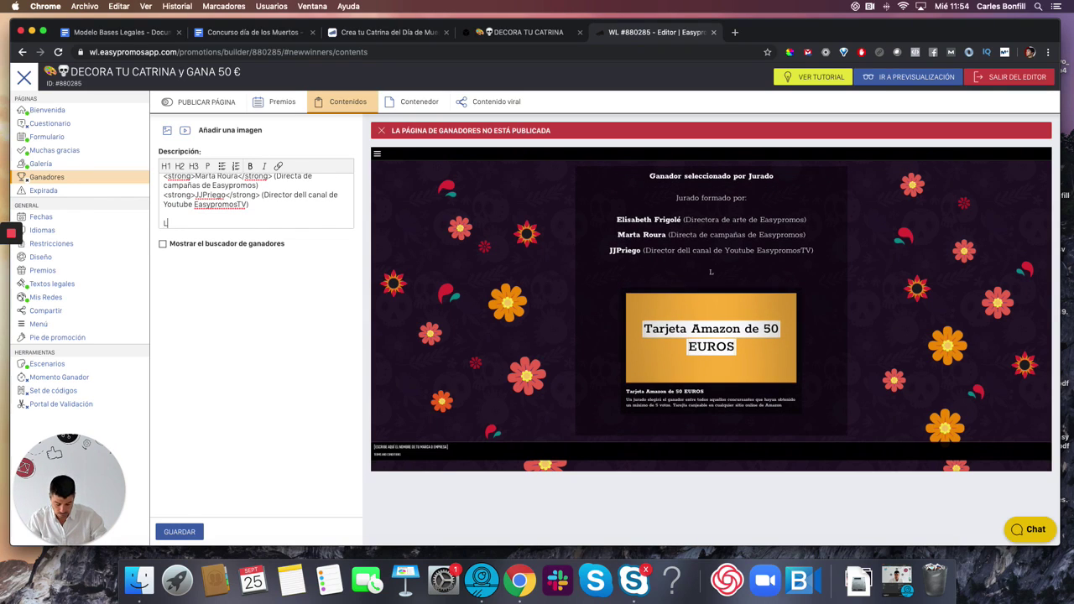
pyautogui.write('os fi')
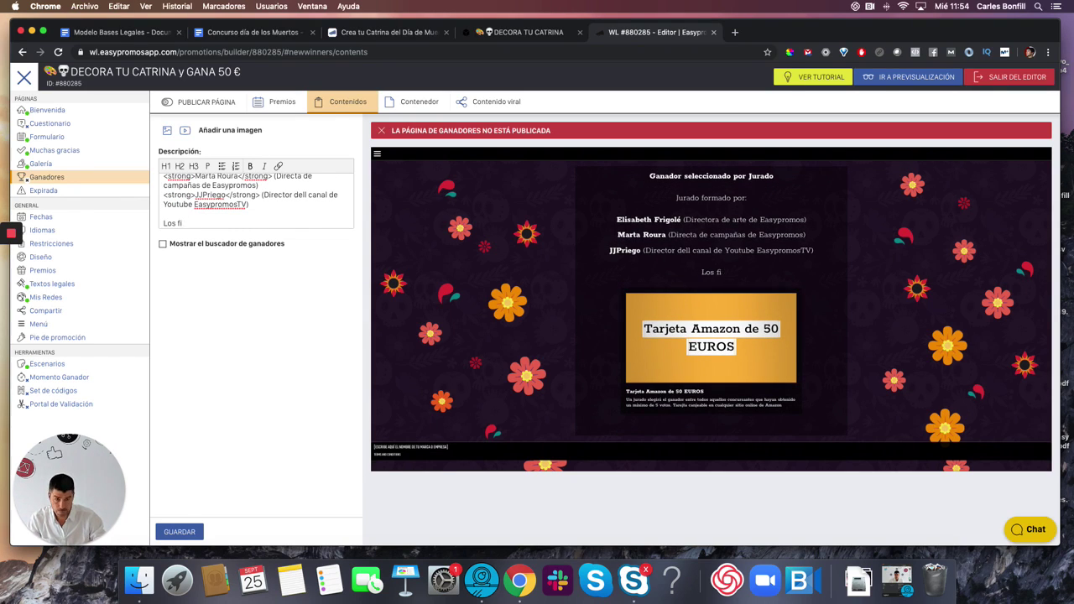
pyautogui.press('BackSpace')
pyautogui.press('BackSpace')
pyautogui.press('BackSpace')
pyautogui.press('BackSpace')
pyautogui.press('BackSpace')
pyautogui.press('BackSpace')
pyautogui.write('Para')
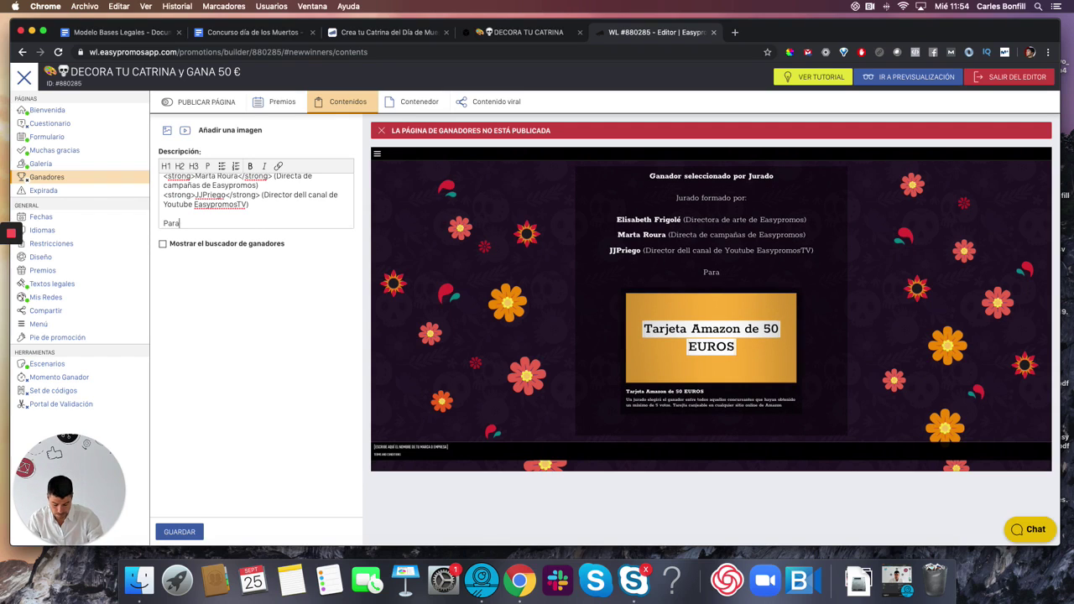
pyautogui.write(' entrar a la ')
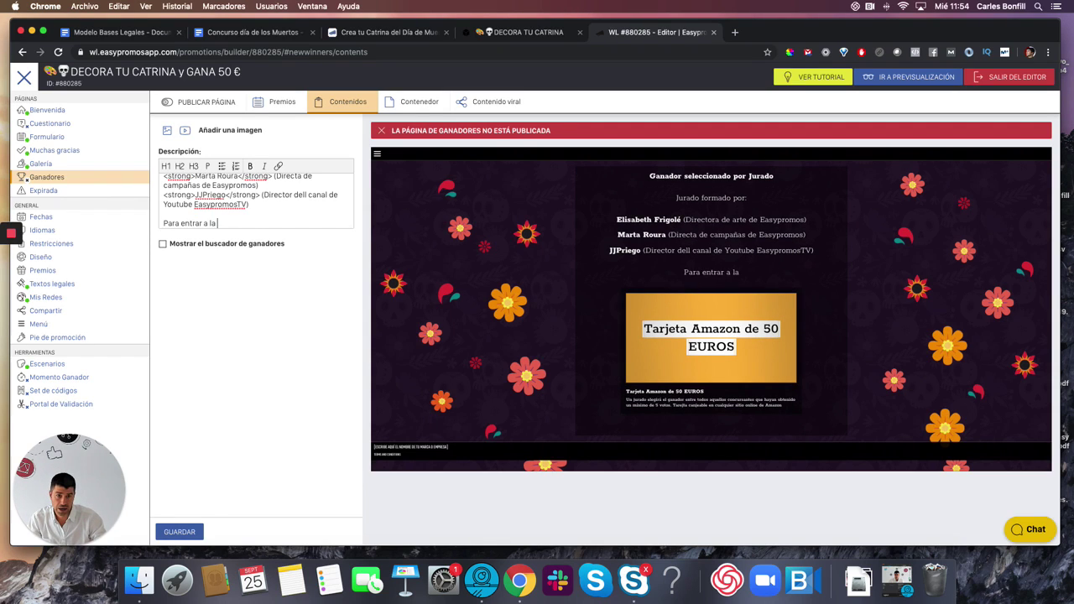
pyautogui.write('final:')
pyautogui.press('Return')
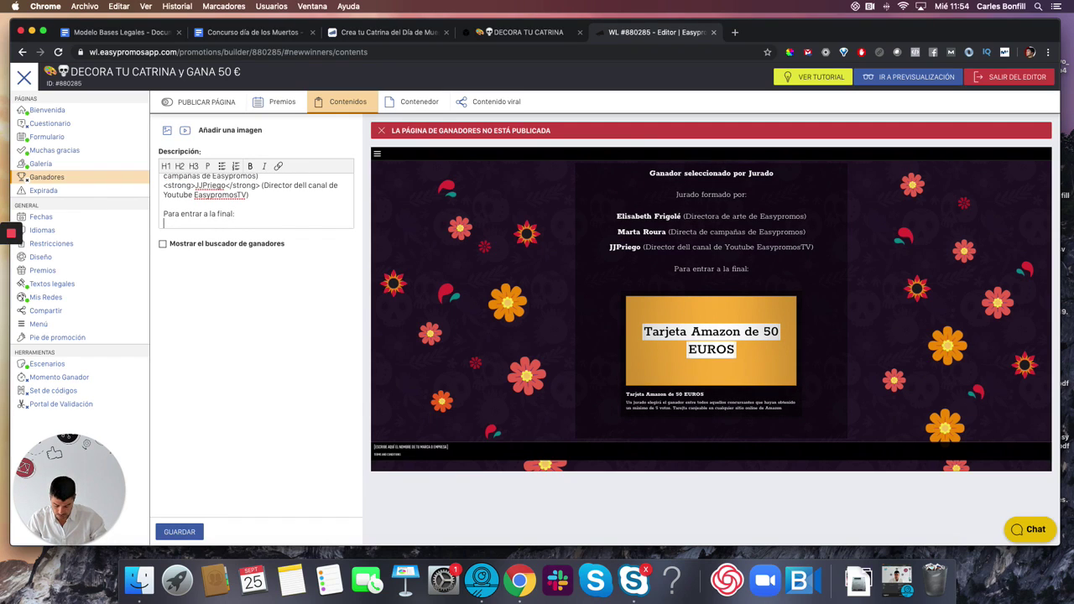
pyautogui.write('LOS C')
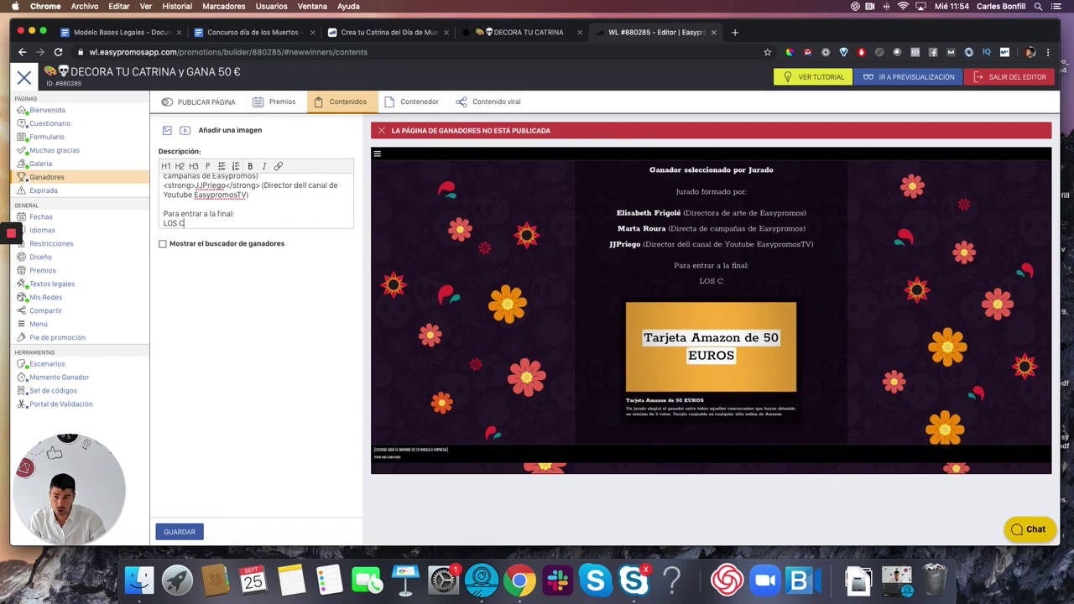
pyautogui.write('ONCURSANT')
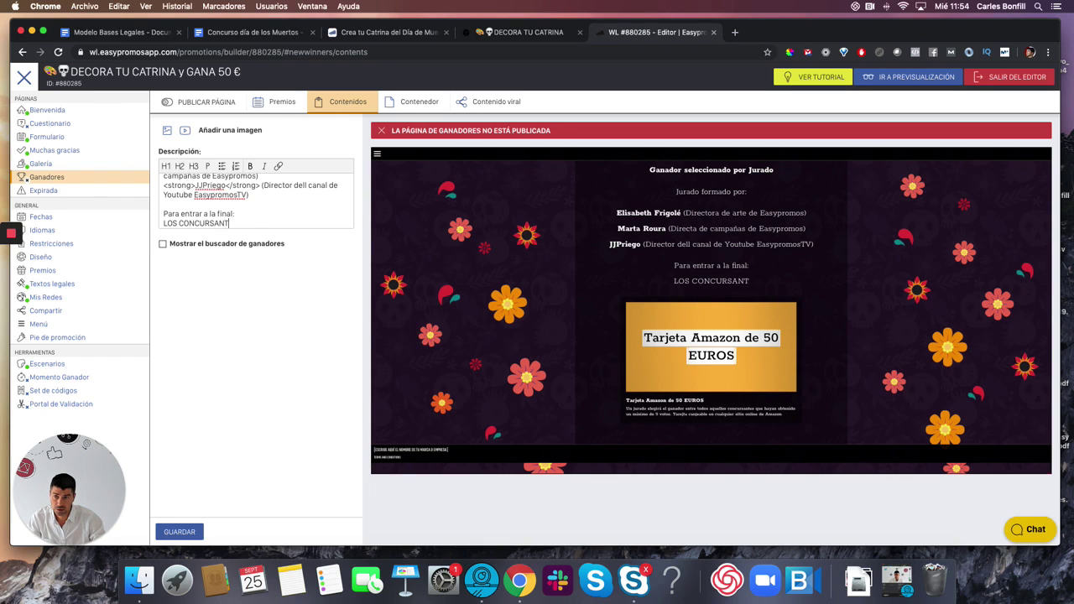
pyautogui.write('ES DEBES CON')
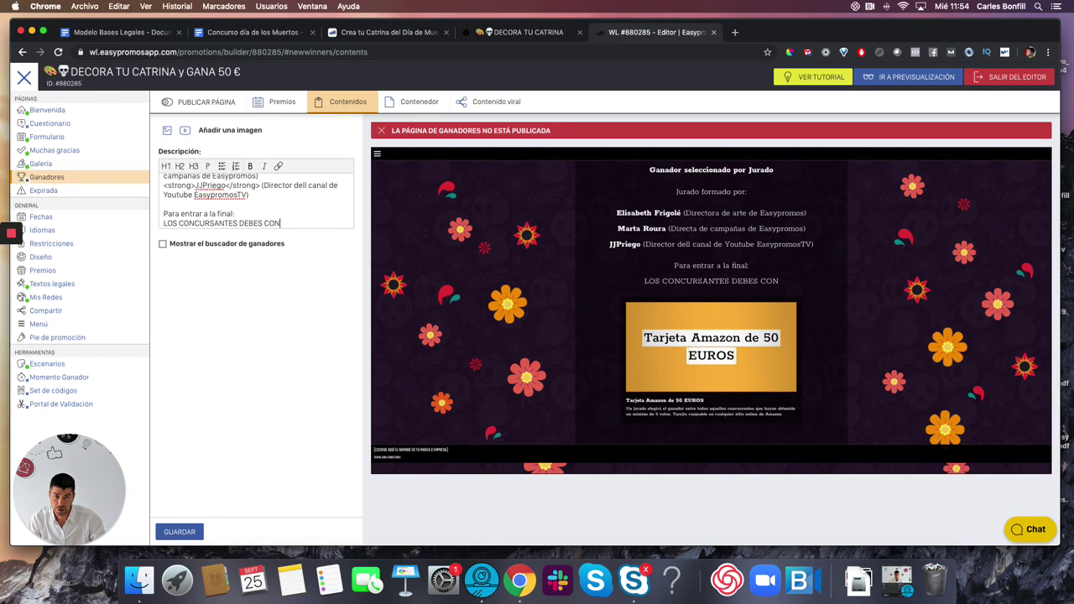
pyautogui.write('SGUIR UN MÍN')
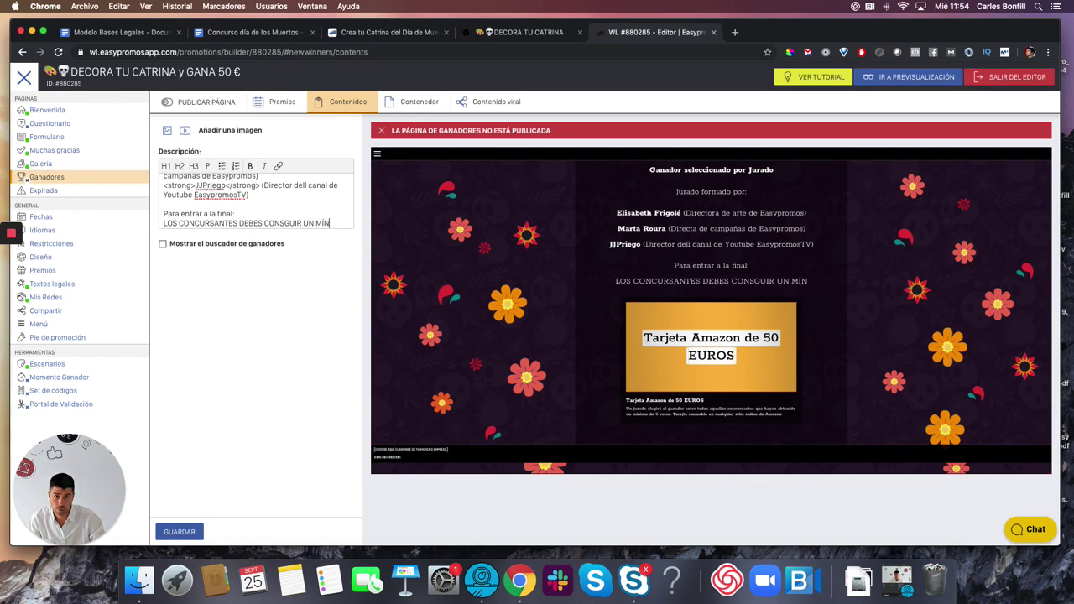
pyautogui.write('IMO DE')
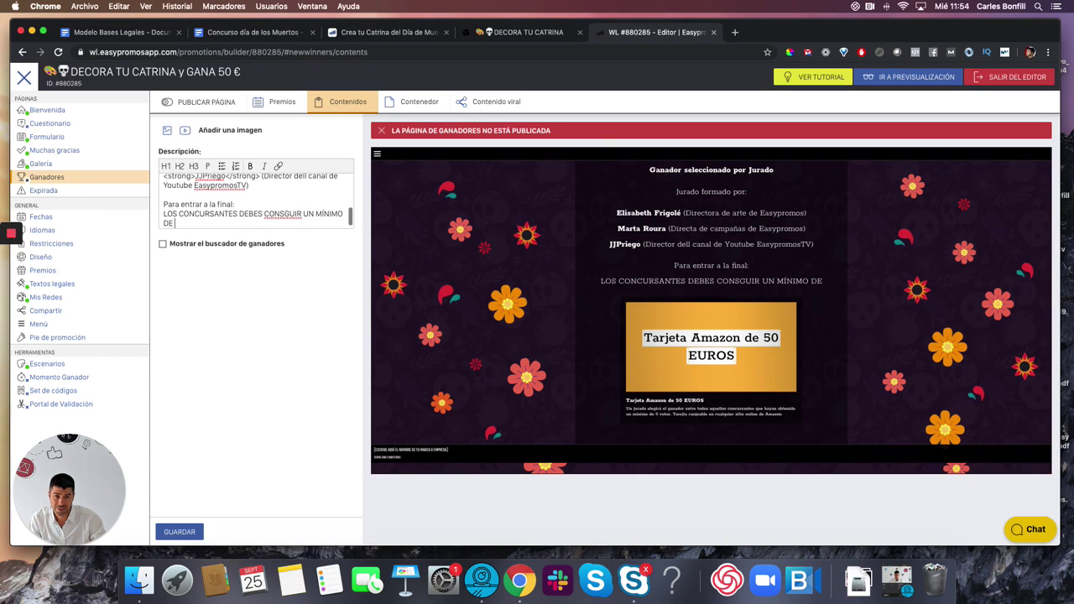
pyautogui.write(' 5 VOTOS')
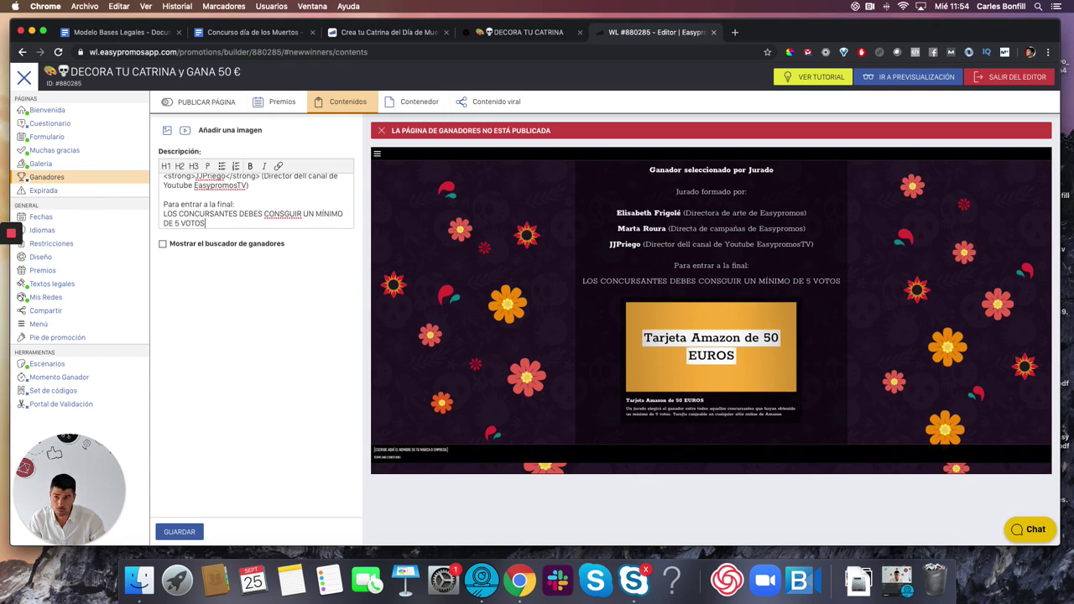
# - Bold the votes line, italicize both label lines, insert a blank line, and save
pyautogui.moveTo(222, 226); pyautogui.dragTo(156, 214)
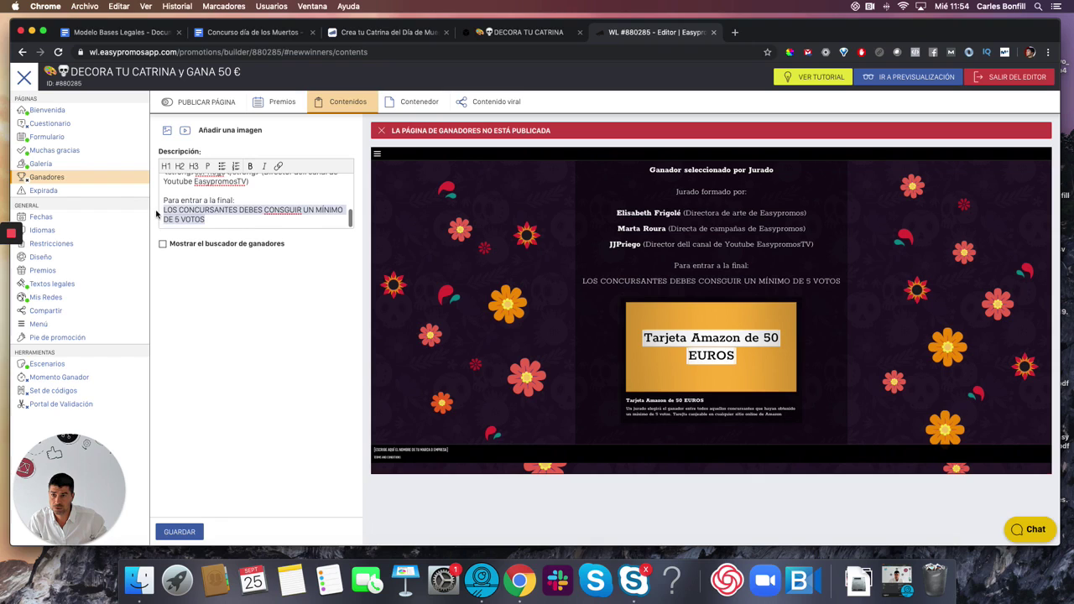
pyautogui.click(251, 169)
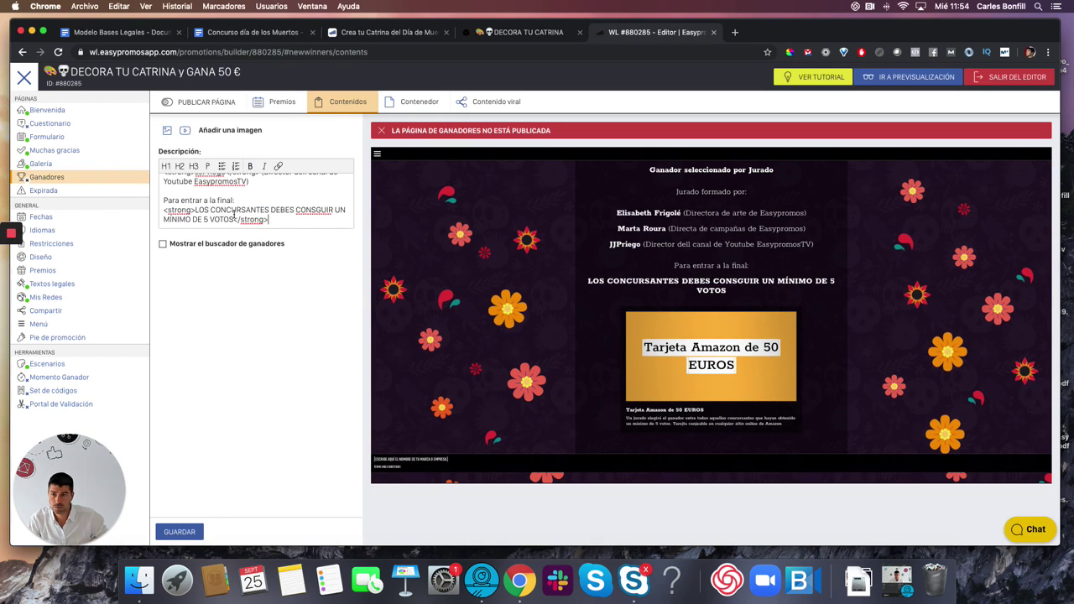
pyautogui.moveTo(239, 199); pyautogui.dragTo(159, 201)
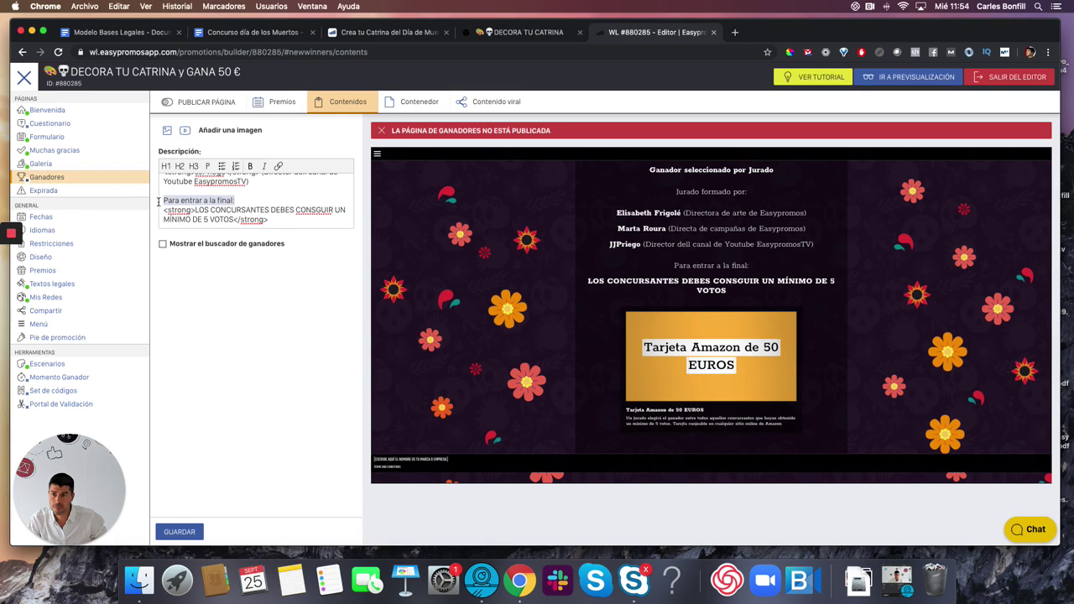
pyautogui.click(264, 167)
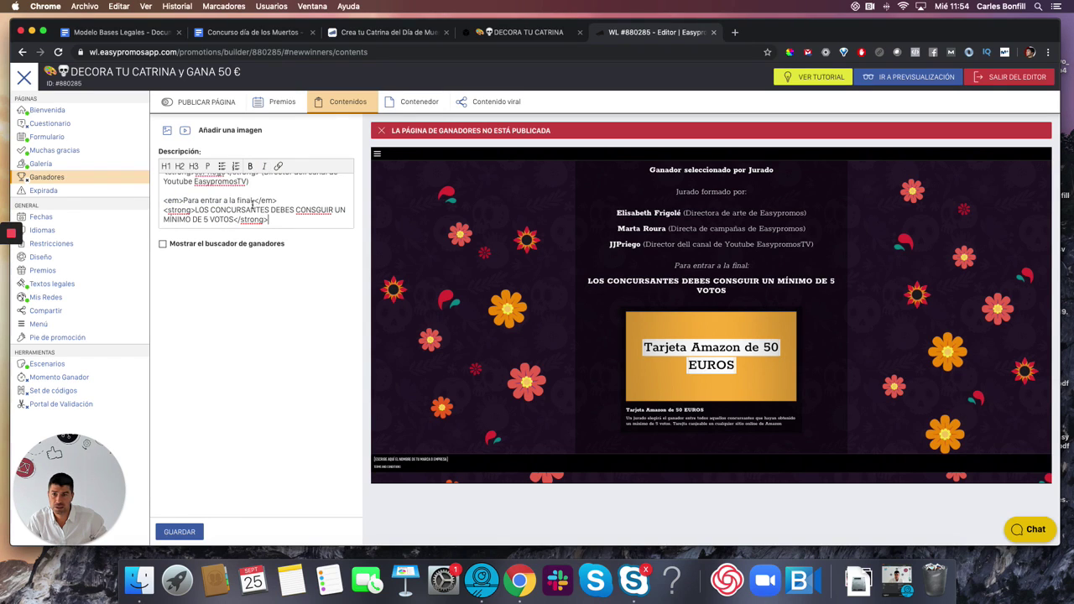
pyautogui.scroll(5, 250, 202)
pyautogui.moveTo(241, 191); pyautogui.dragTo(155, 194)
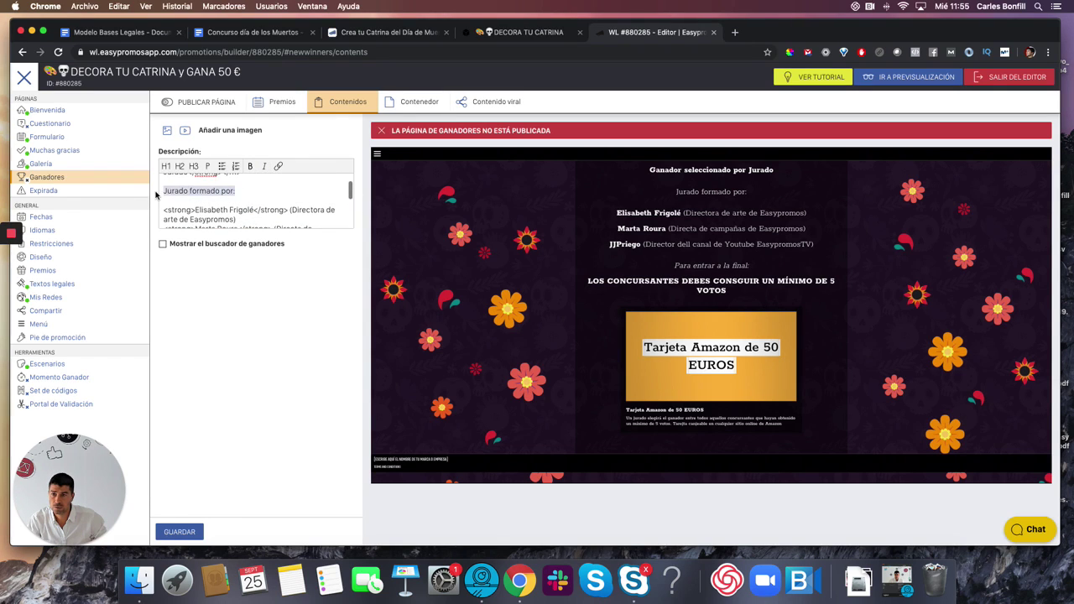
pyautogui.click(264, 167)
pyautogui.scroll(-5, 168, 210)
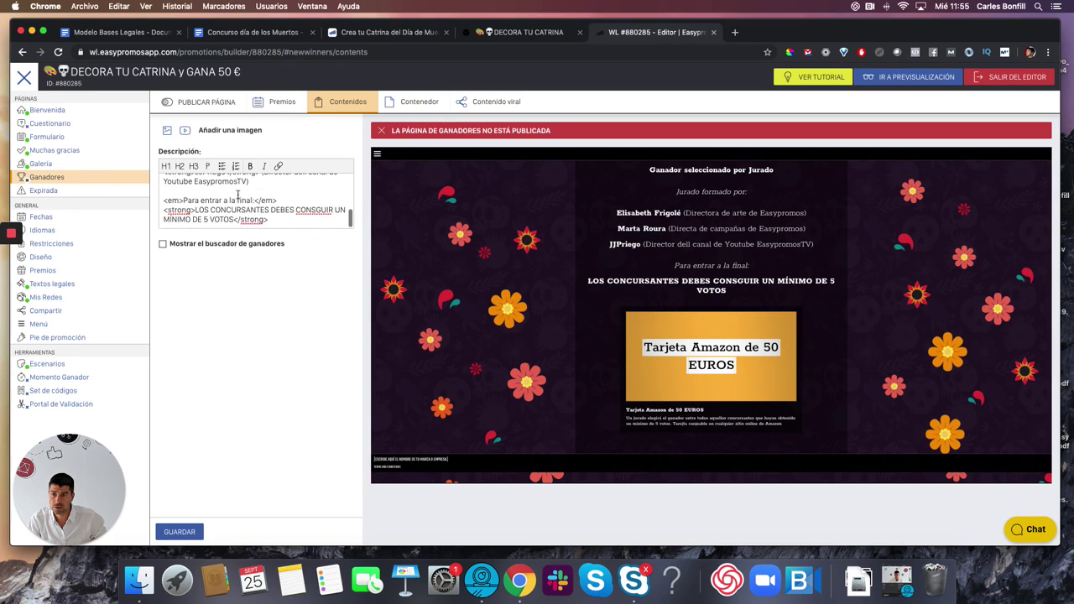
pyautogui.click(164, 210)
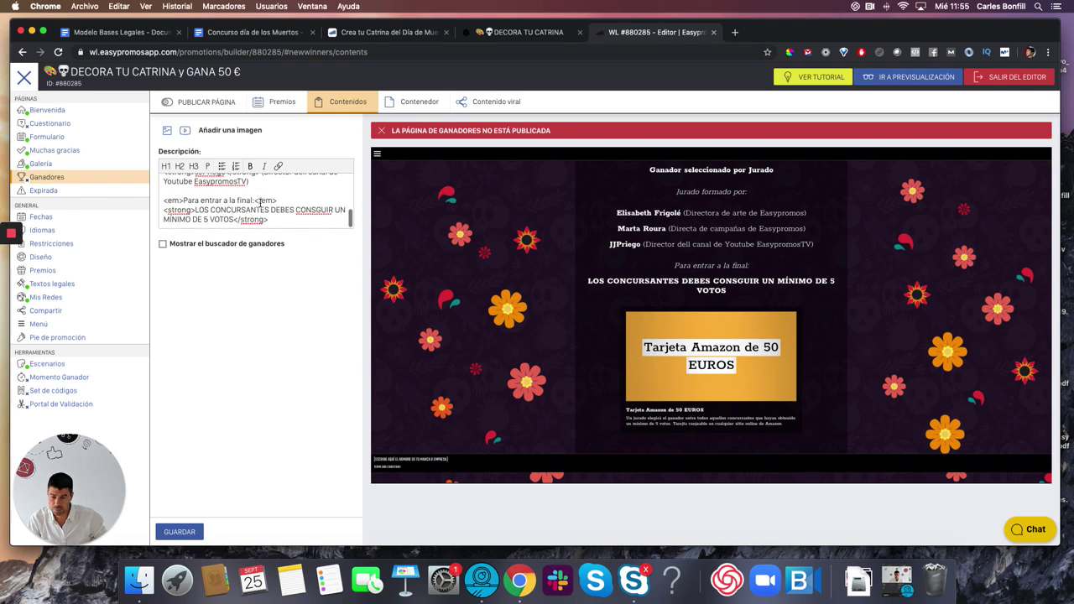
pyautogui.press('Return')
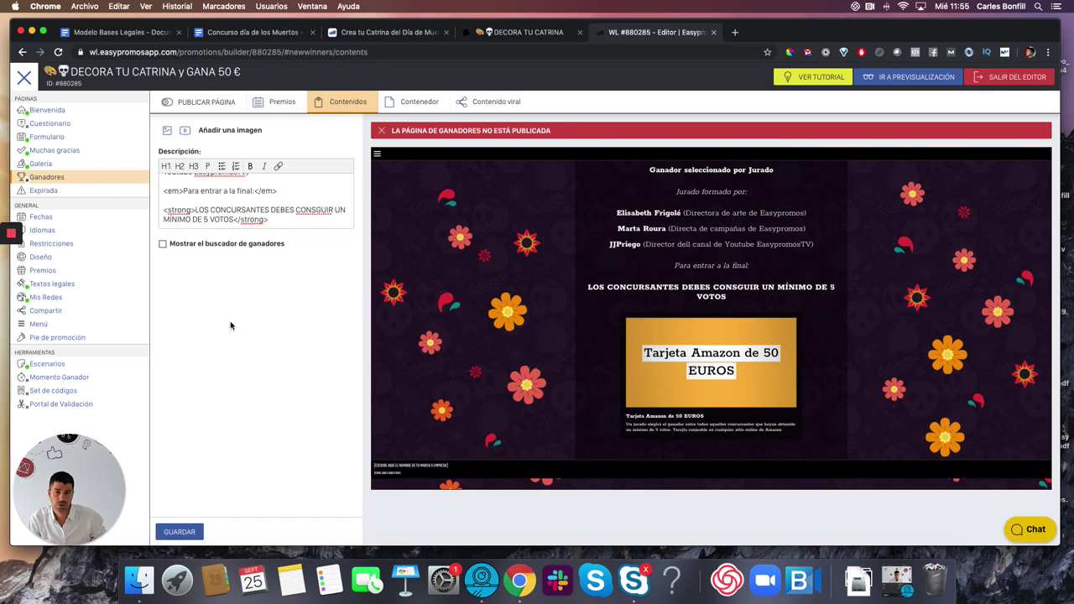
pyautogui.click(178, 531)
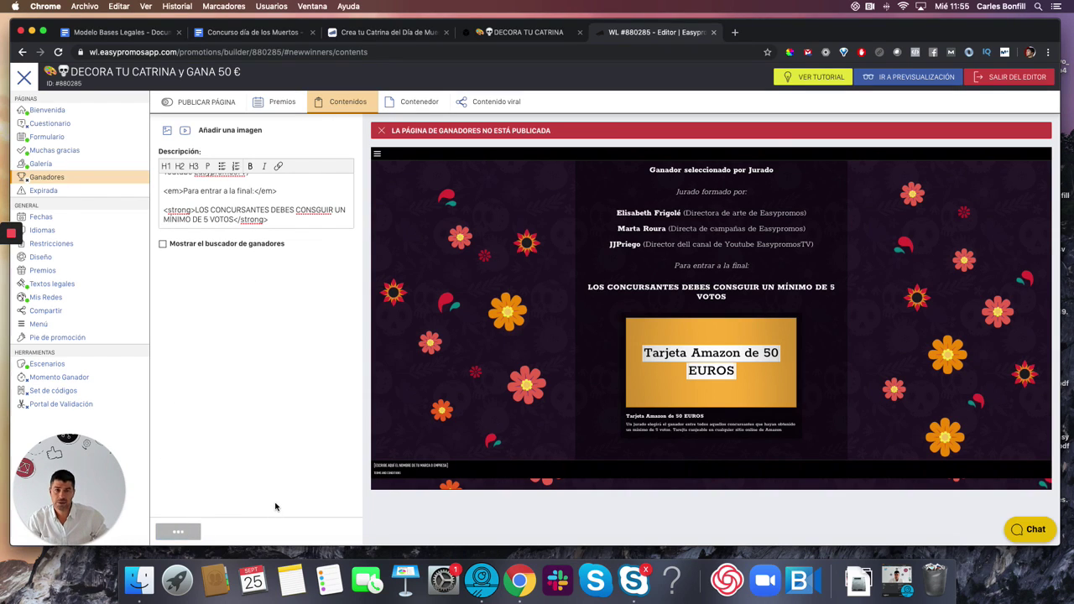
# - Publish the winners page
pyautogui.click(50, 111)
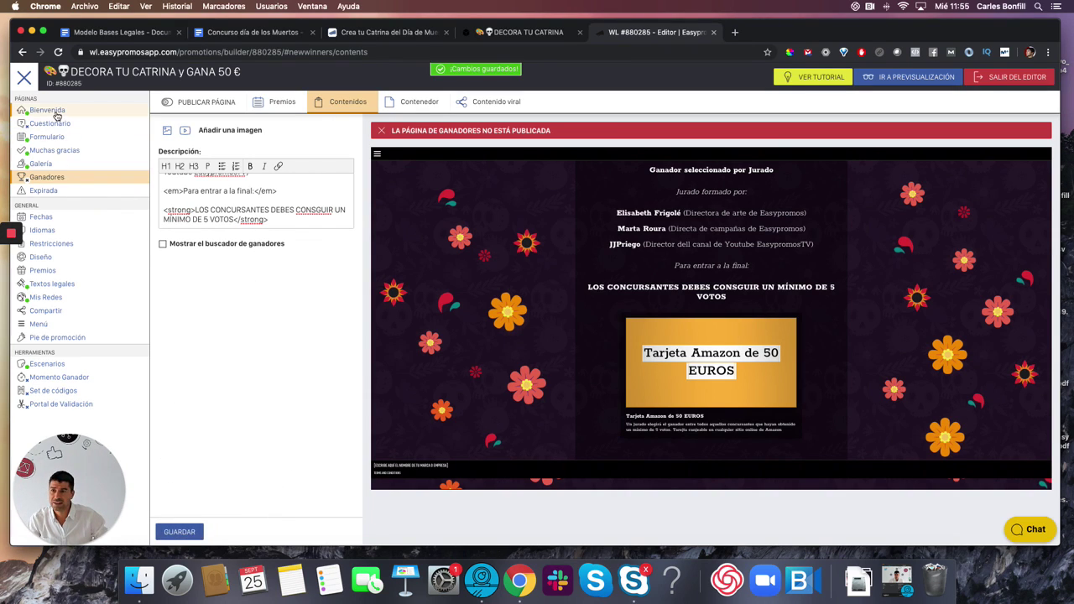
pyautogui.scroll(-5, 351, 422)
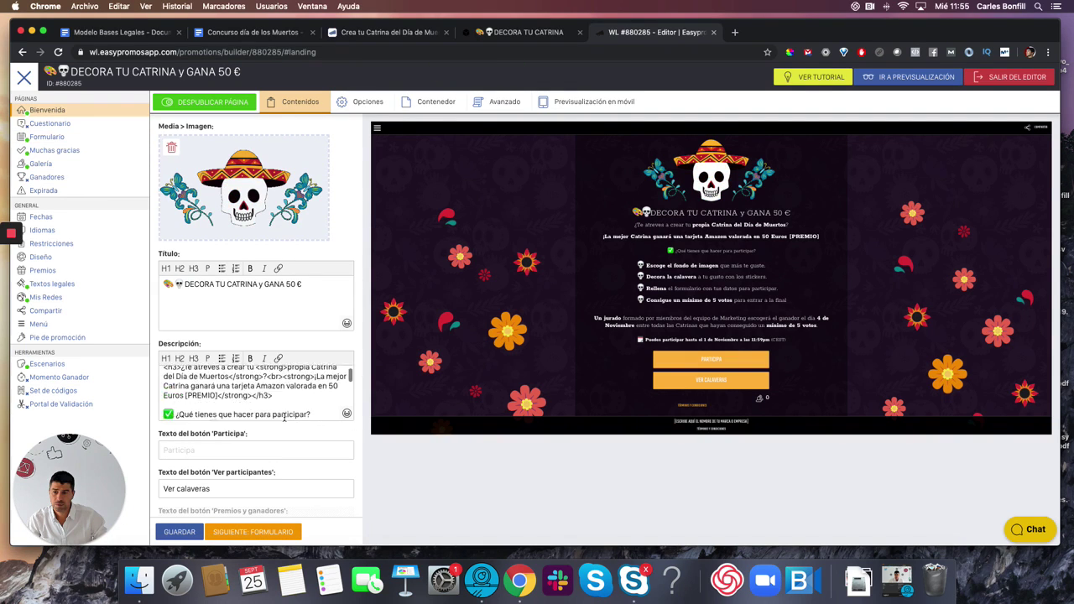
pyautogui.scroll(-1, 262, 466)
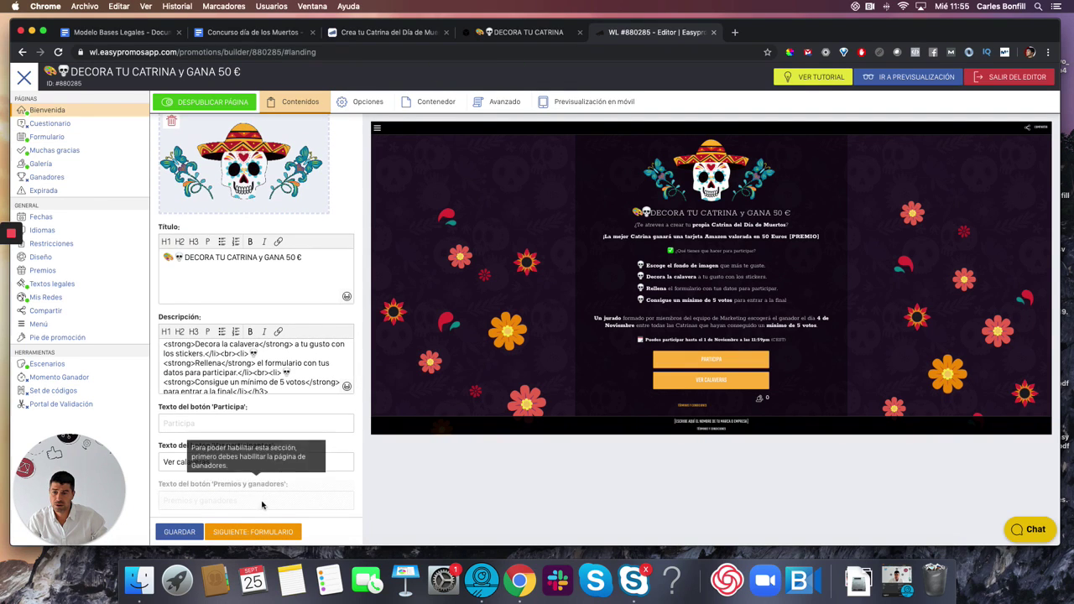
pyautogui.click(50, 177)
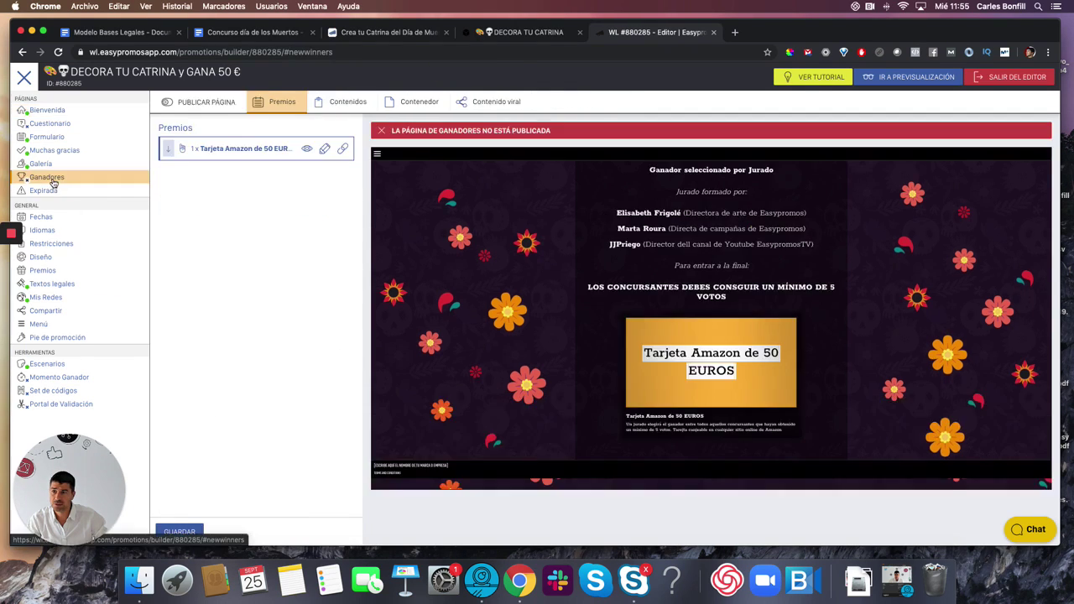
pyautogui.click(179, 531)
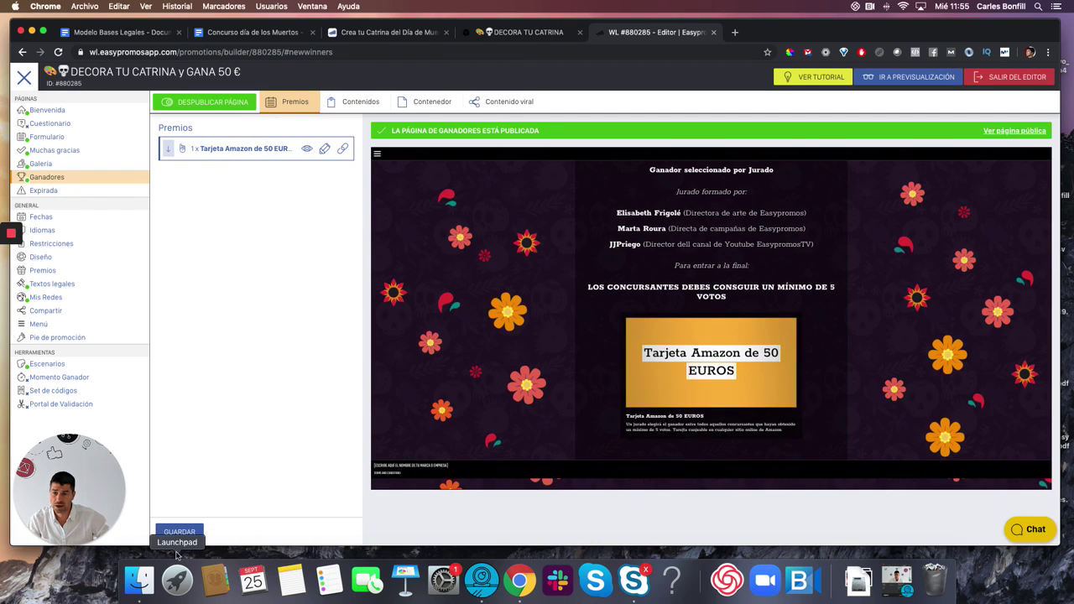
# - Change the welcome page's 'Premios y ganadores' button text to 'Jurado y premios' and save
pyautogui.click(48, 110)
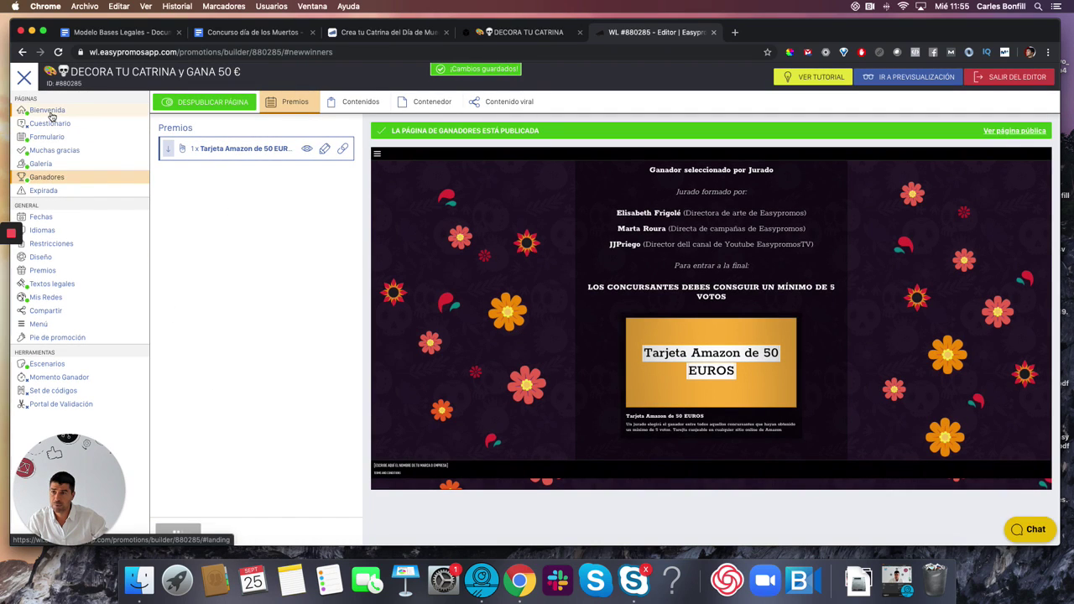
pyautogui.scroll(-1, 255, 461)
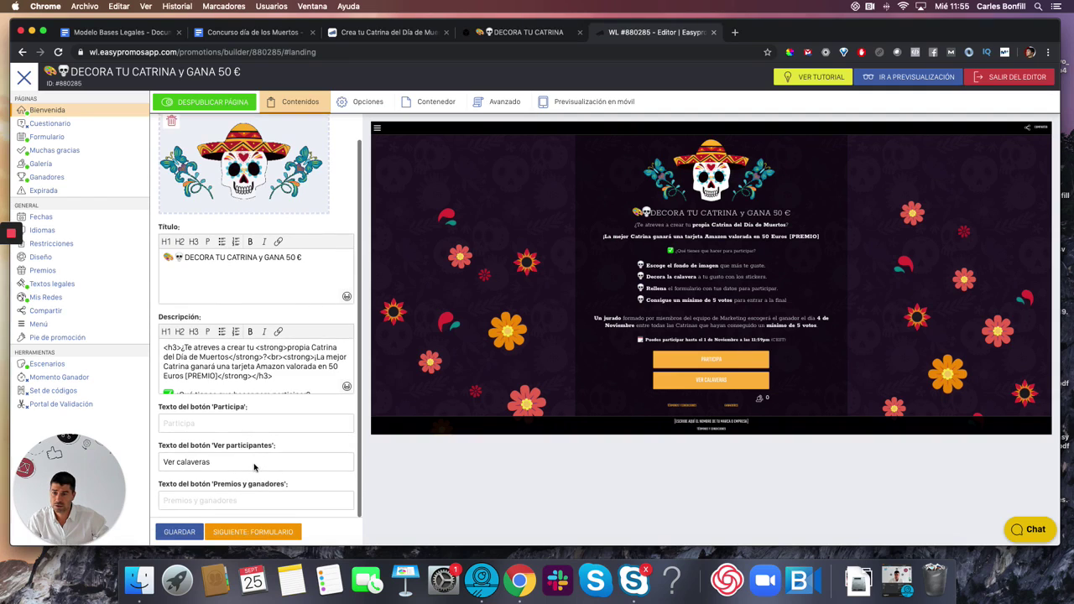
pyautogui.click(219, 500)
pyautogui.write('Premios y ganadores')
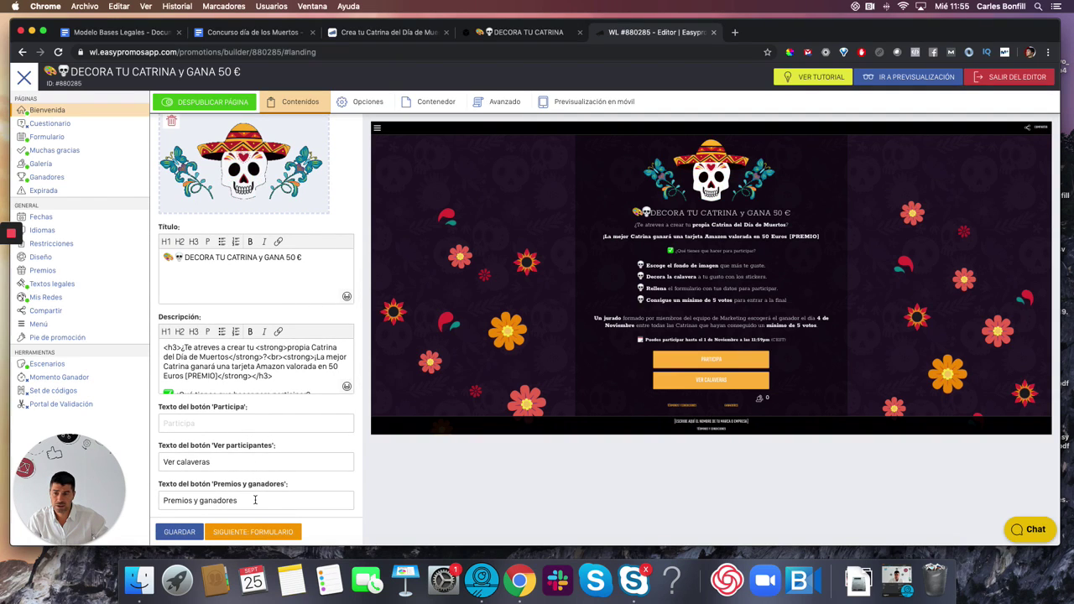
pyautogui.moveTo(251, 500); pyautogui.dragTo(153, 502)
pyautogui.write('JURADO')
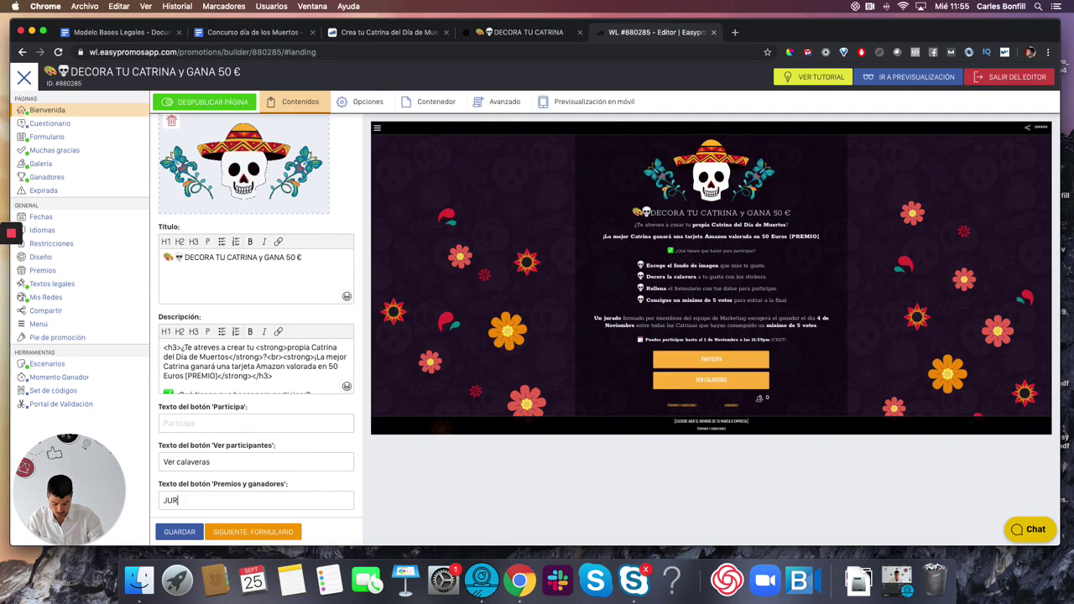
pyautogui.press('BackSpace')
pyautogui.press('BackSpace')
pyautogui.press('BackSpace')
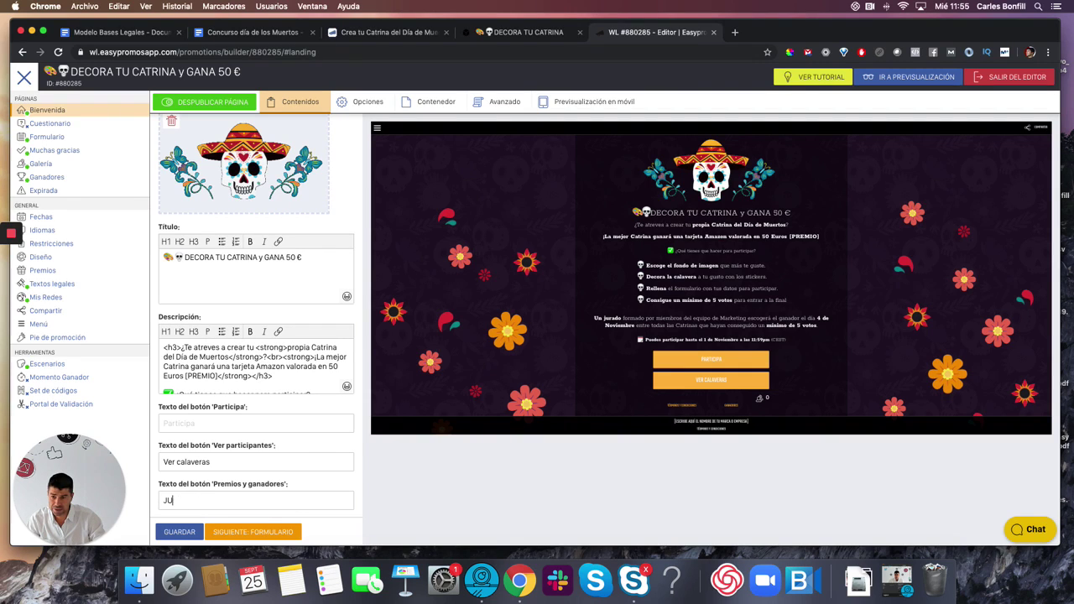
pyautogui.write('urado y premios')
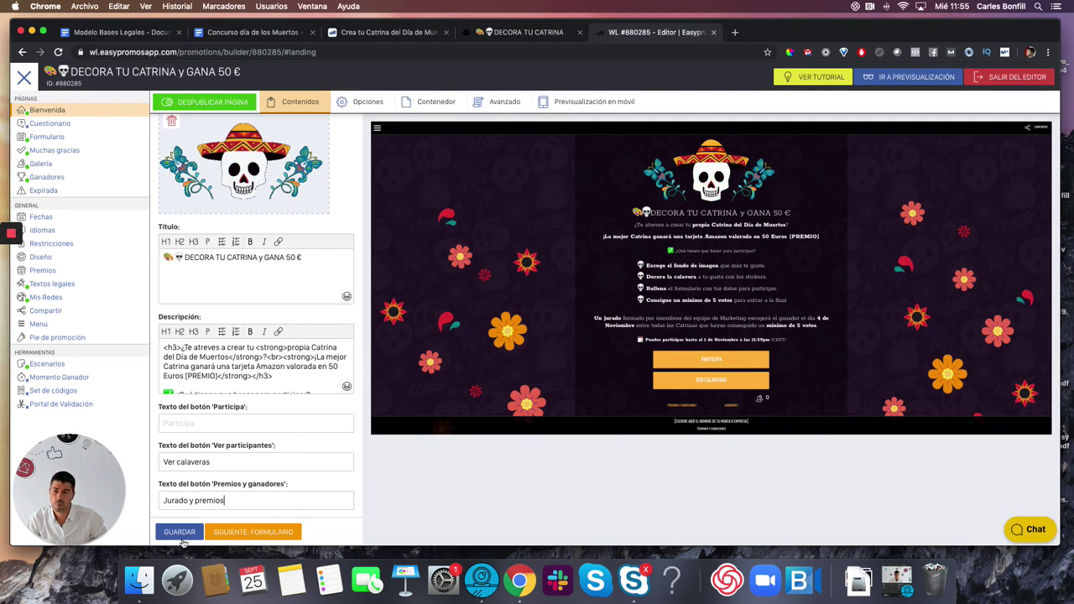
pyautogui.click(179, 532)
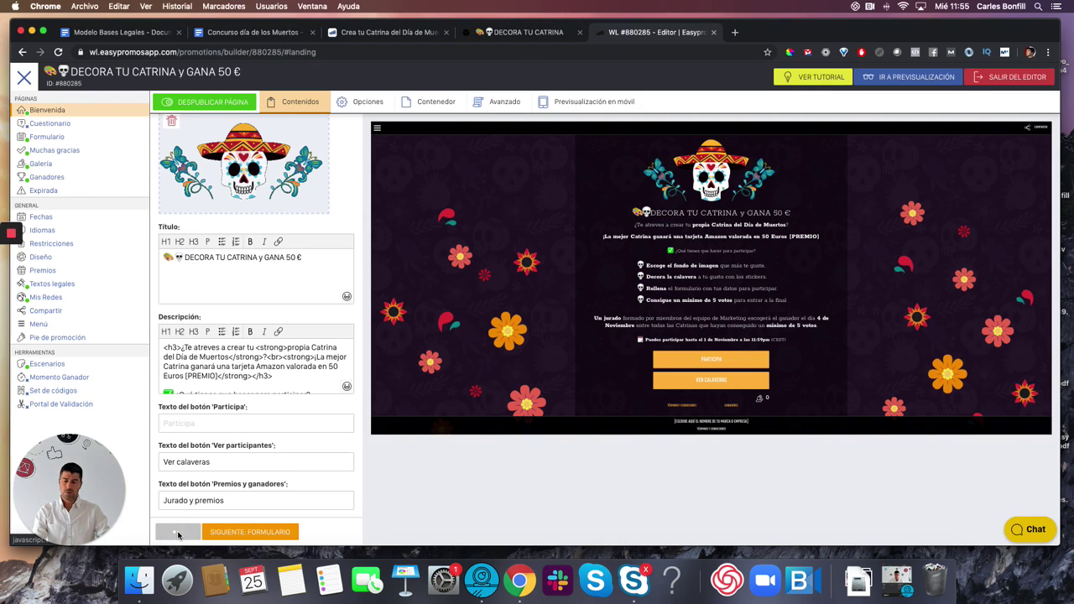
# - In Fechas, set the publication start to 25 Sep and the end to 30 Nov
pyautogui.click(42, 218)
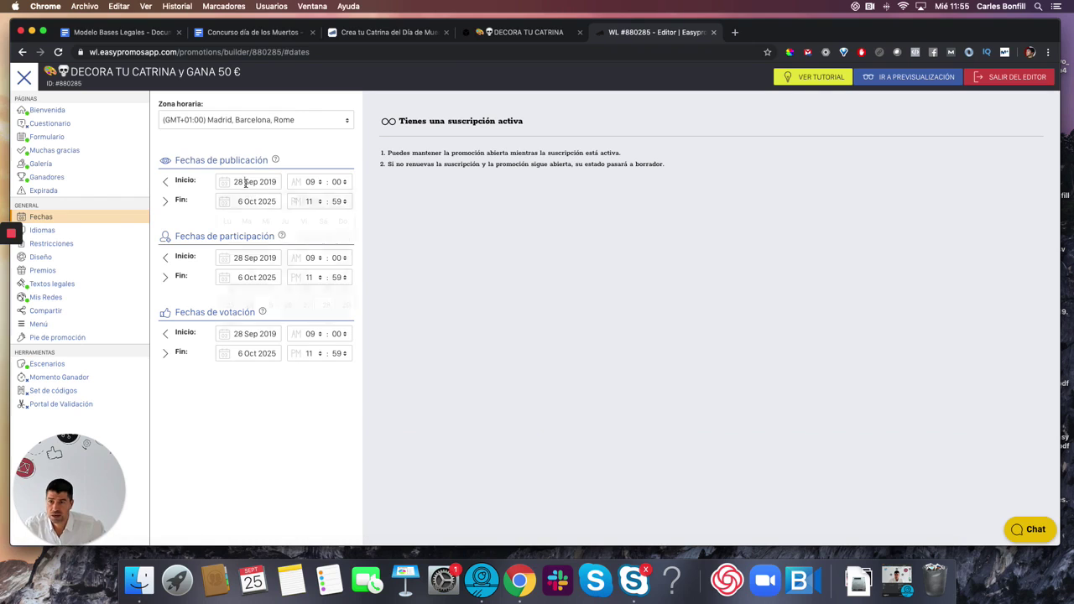
pyautogui.click(268, 308)
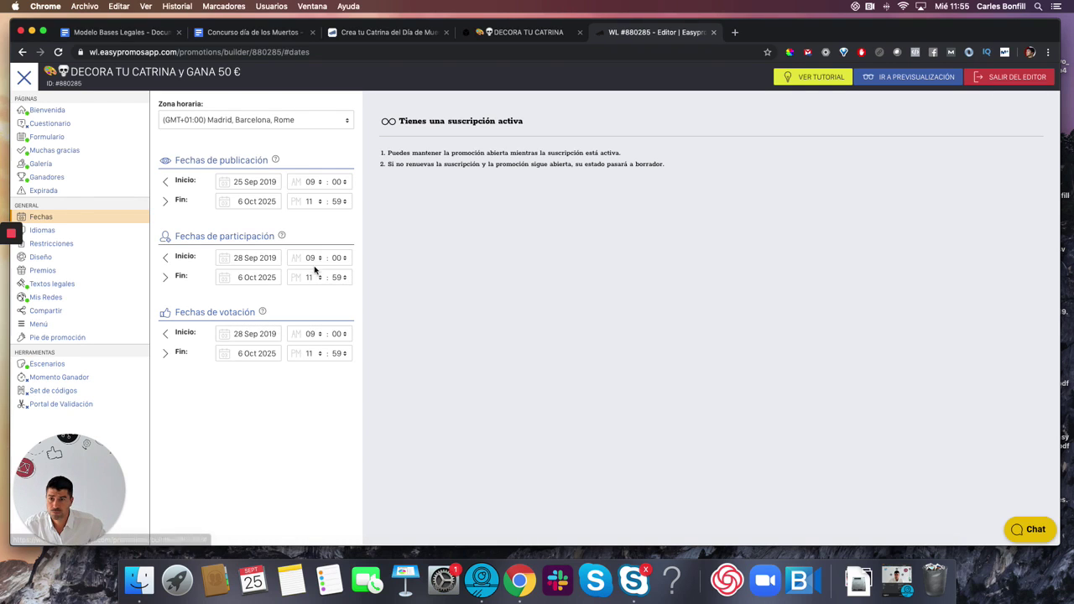
pyautogui.click(249, 203)
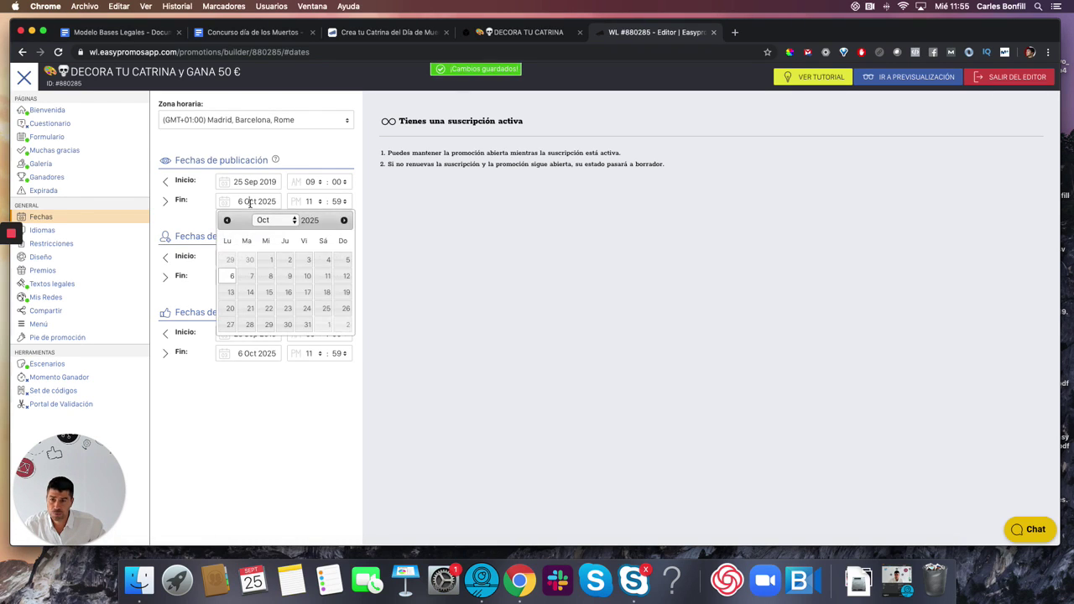
pyautogui.click(343, 221)
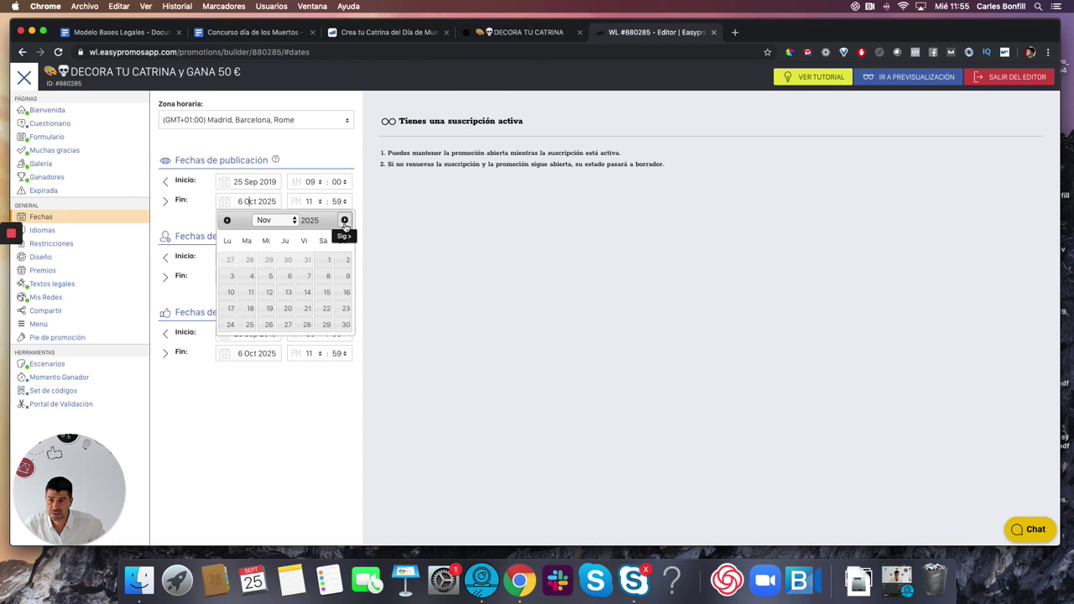
pyautogui.click(344, 326)
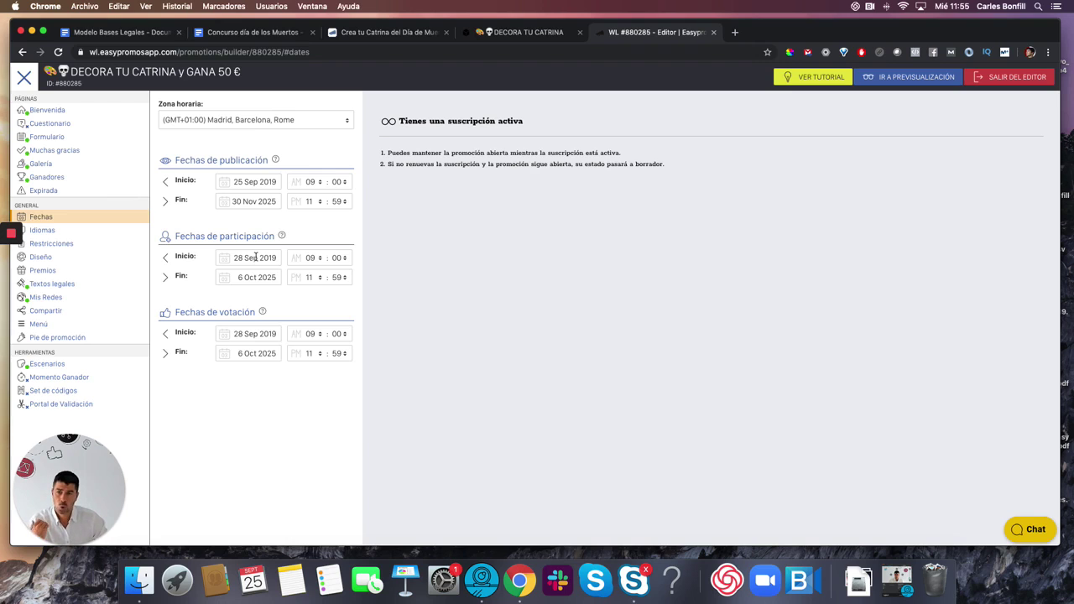
# - Set participation to 25 Sep–1 Nov 2019 and correct the publication end year to 2019
pyautogui.click(256, 258)
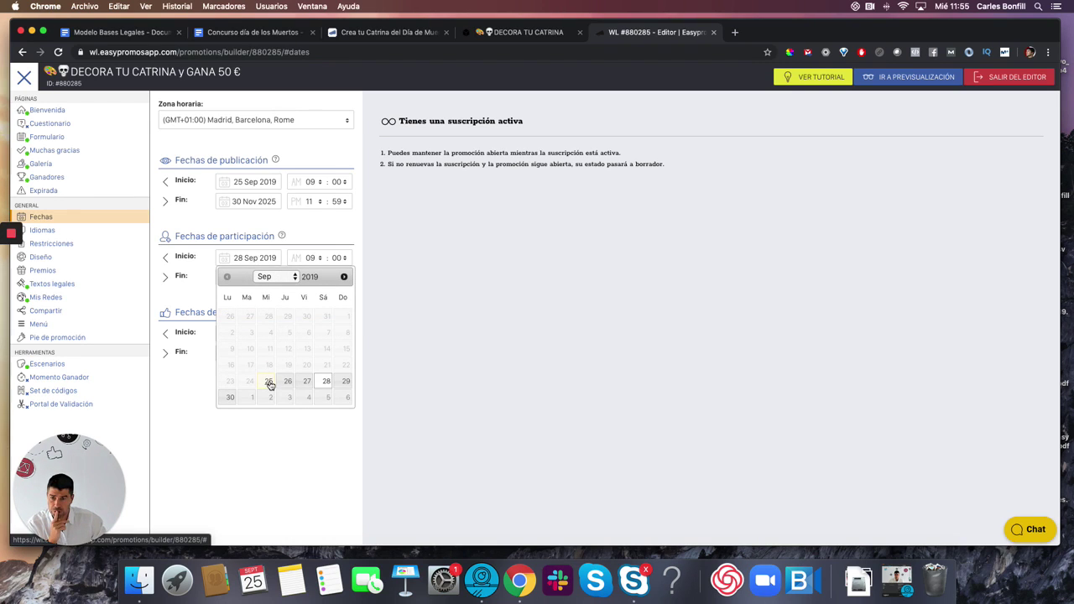
pyautogui.click(269, 383)
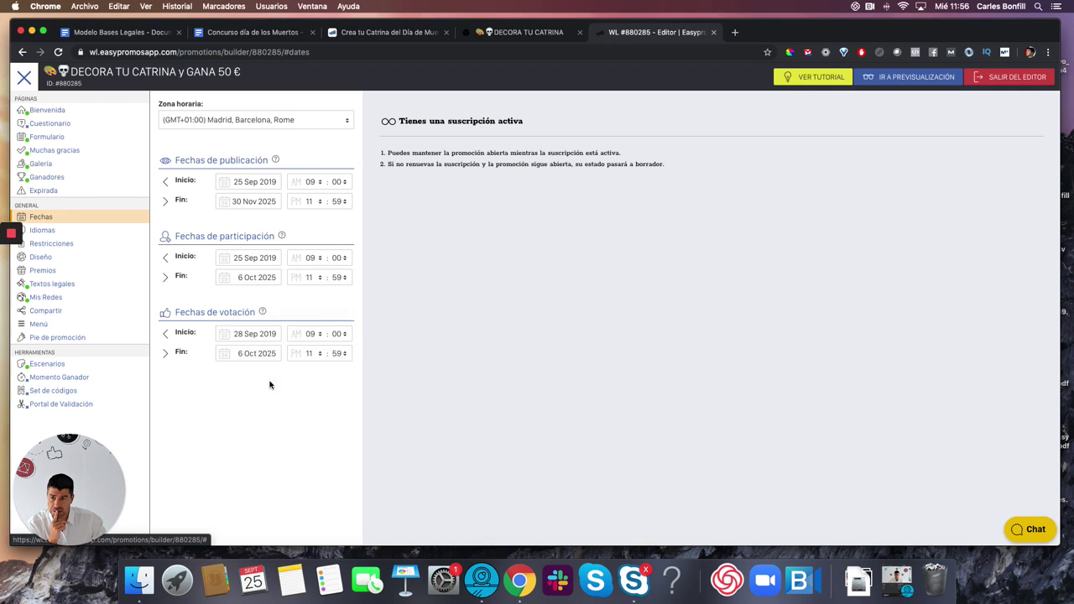
pyautogui.click(252, 277)
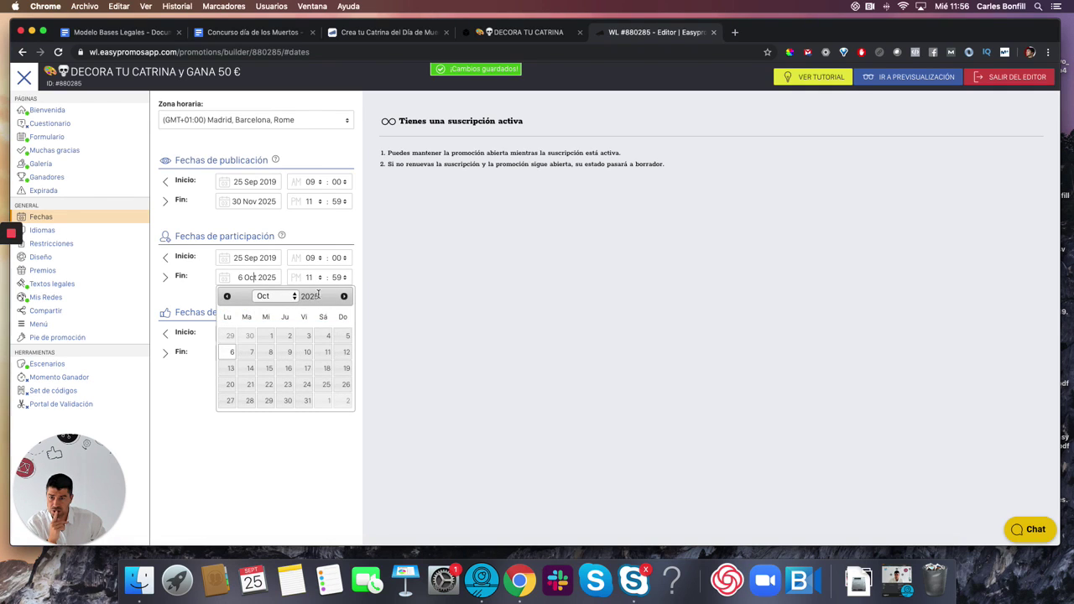
pyautogui.click(328, 401)
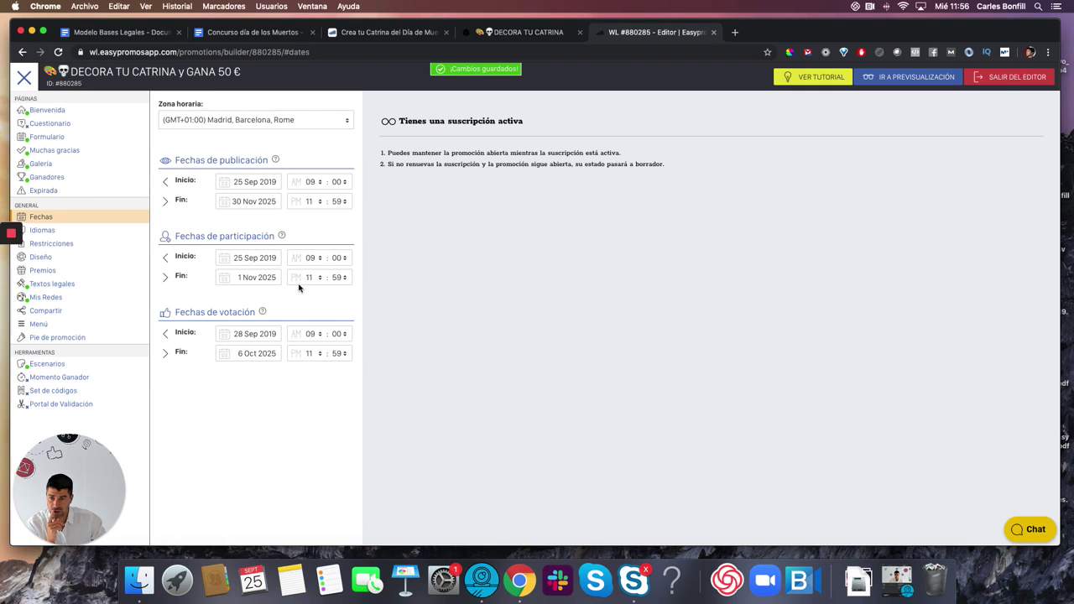
pyautogui.click(266, 277)
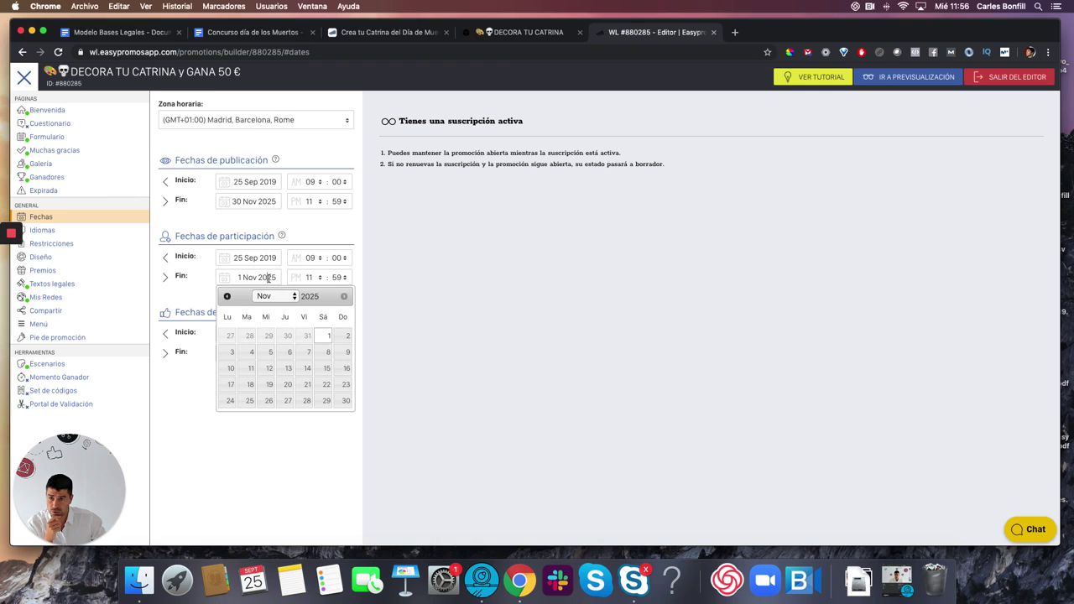
pyautogui.moveTo(269, 277); pyautogui.dragTo(275, 277)
pyautogui.write('19')
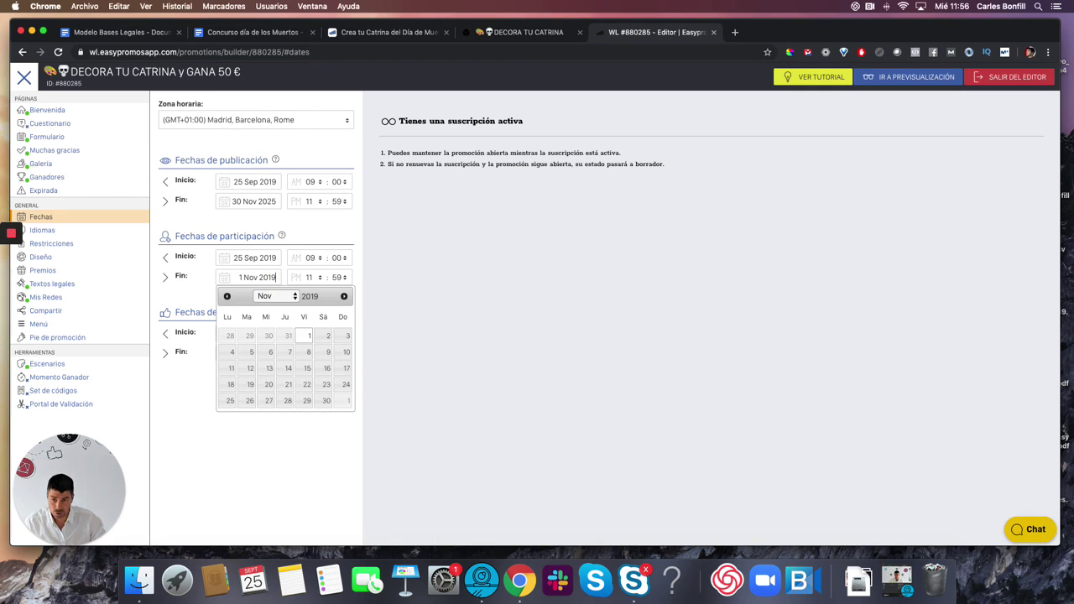
pyautogui.press('Return')
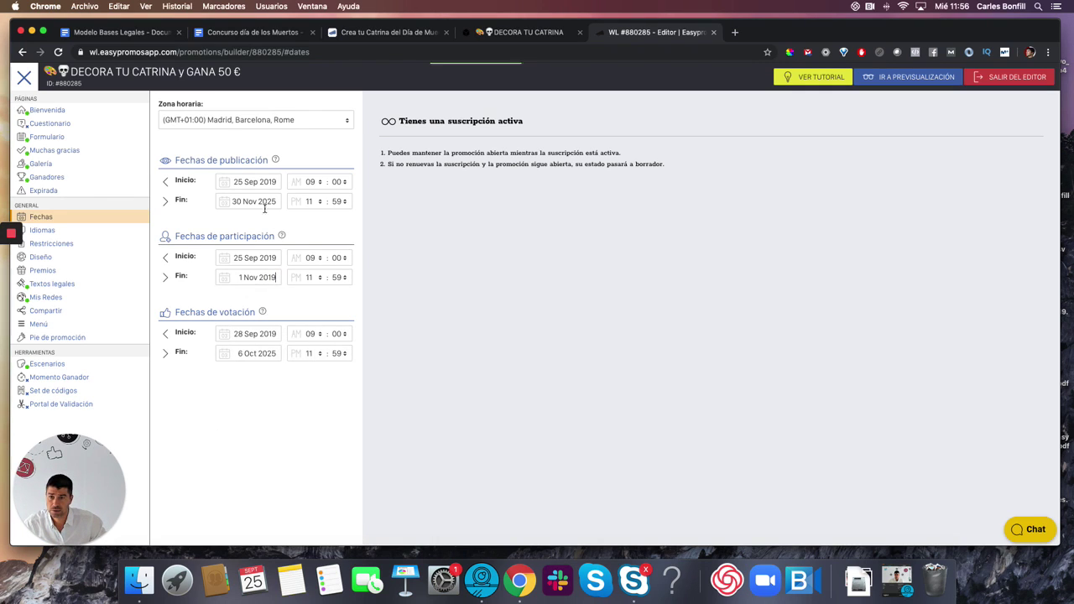
pyautogui.moveTo(265, 202); pyautogui.dragTo(283, 203)
pyautogui.write('19')
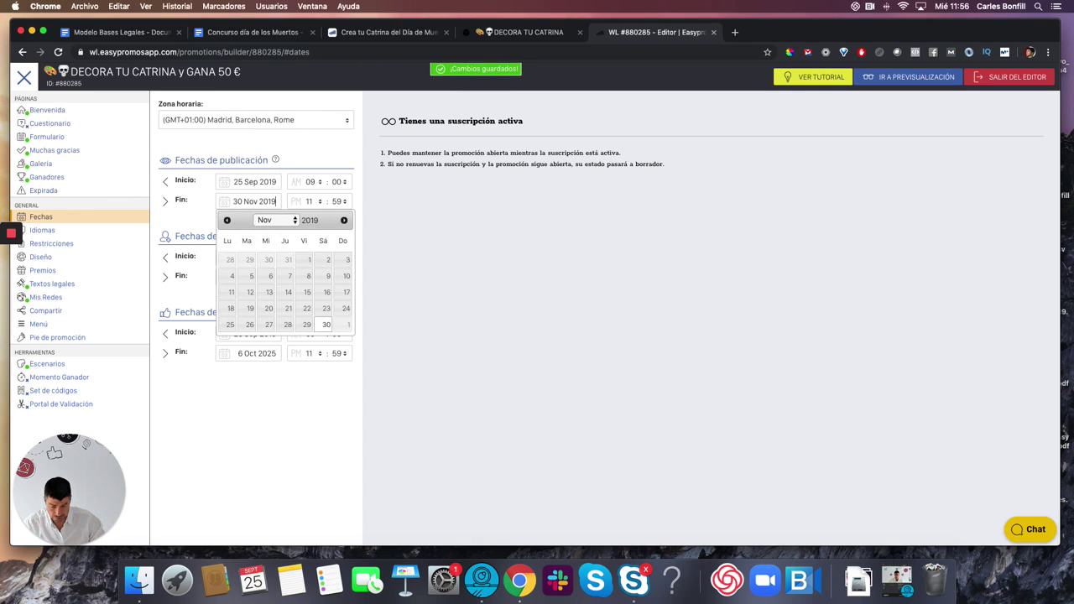
pyautogui.press('Return')
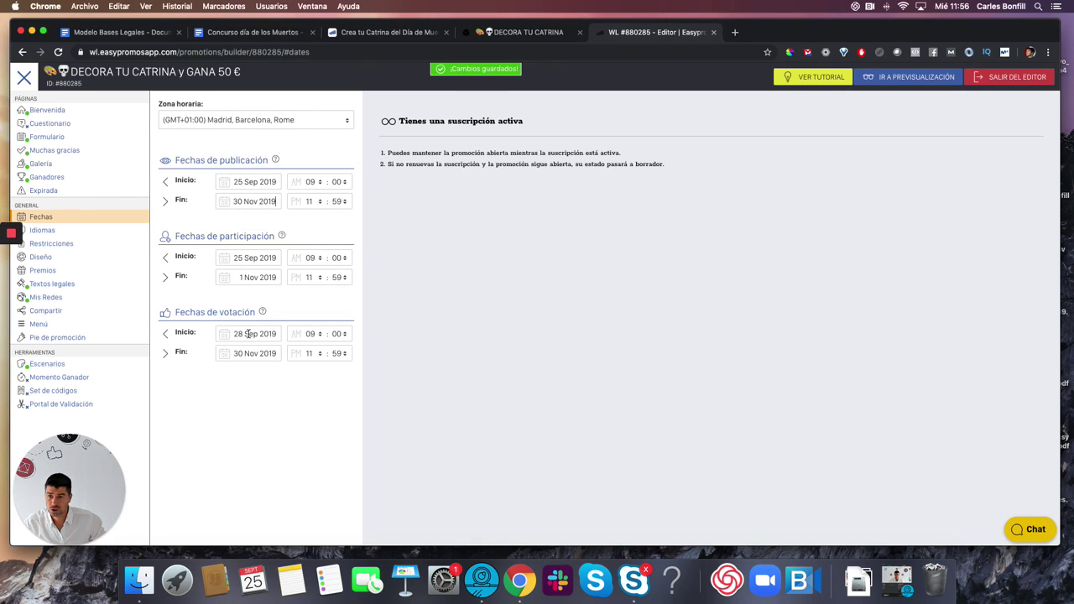
# - Set voting to run from 25 Sep to 1 Nov 2019
pyautogui.click(248, 334)
pyautogui.click(267, 456)
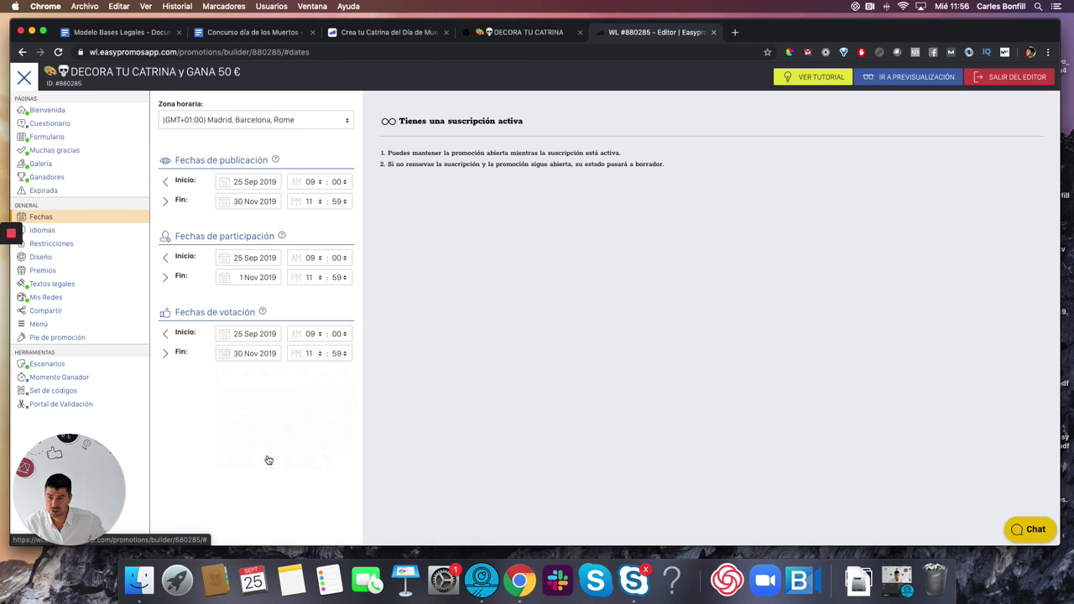
pyautogui.click(254, 354)
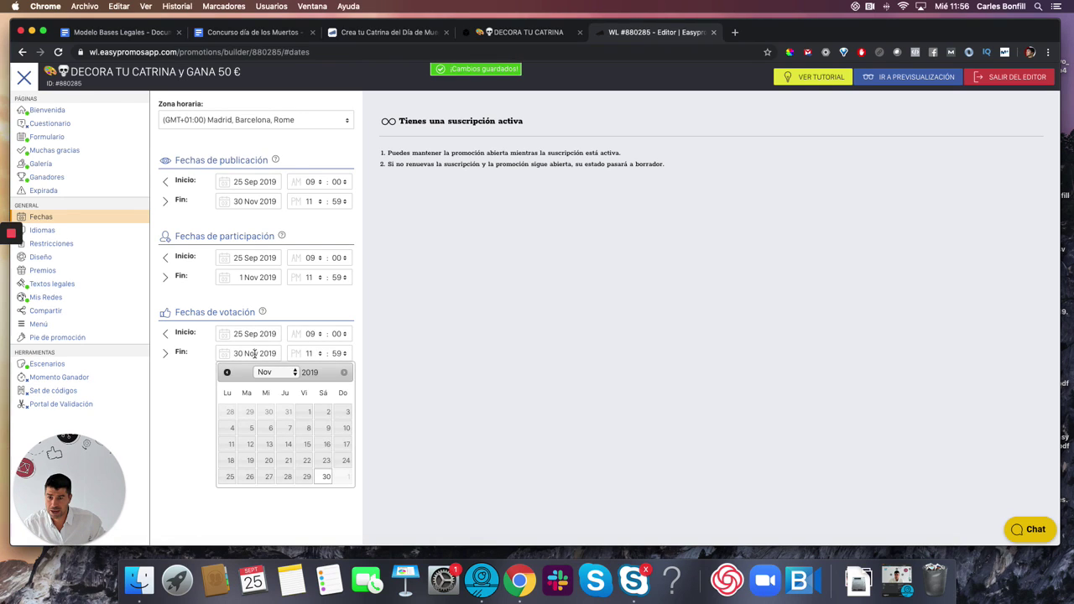
pyautogui.click(308, 412)
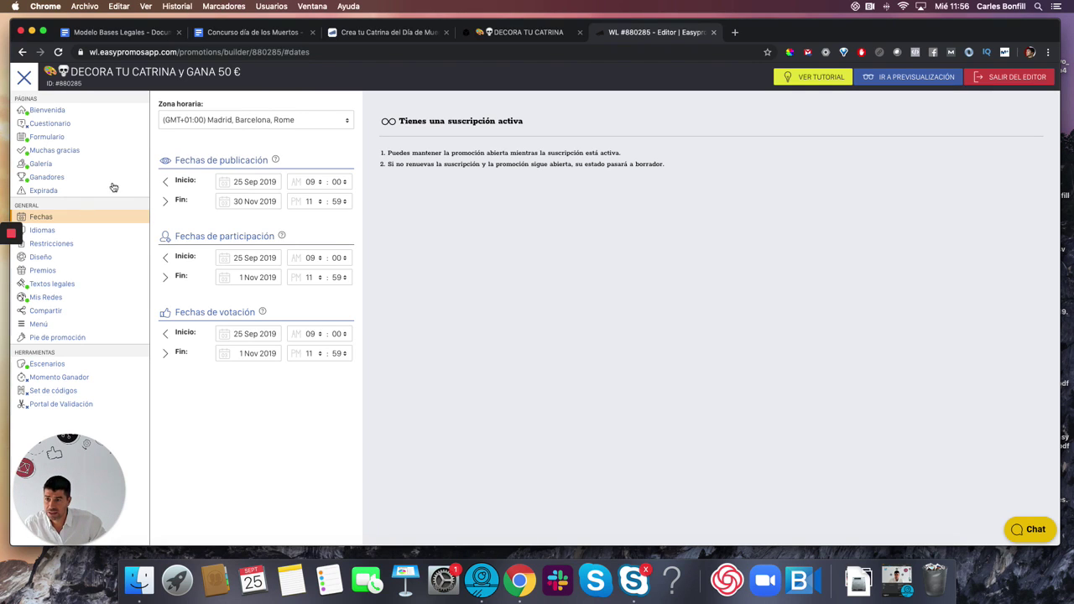
pyautogui.click(42, 230)
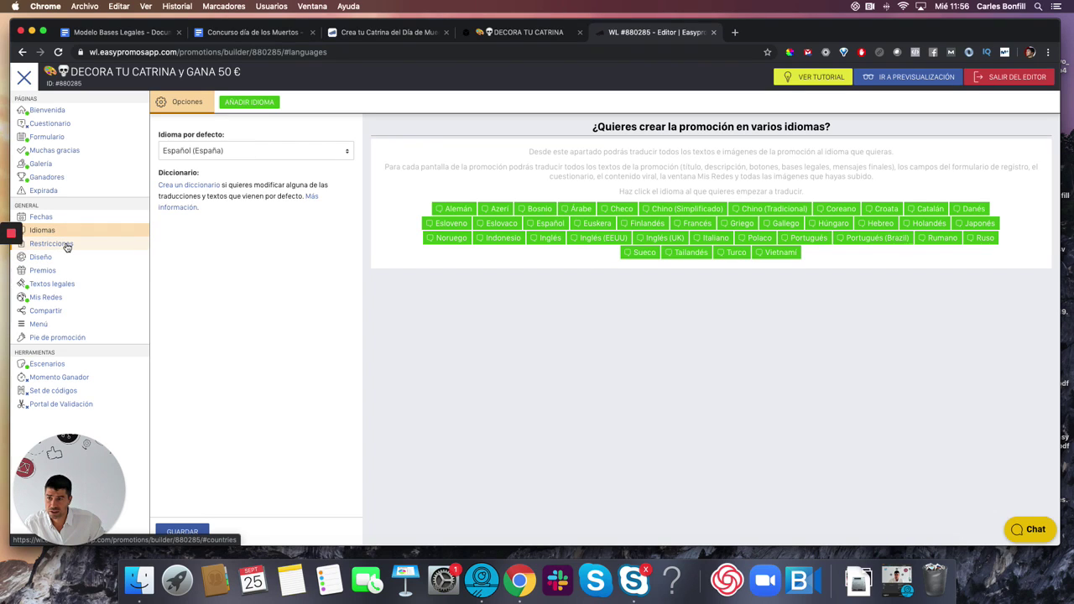
# - Add Facebook under Mis Redes and review its follow-window content settings
pyautogui.click(45, 298)
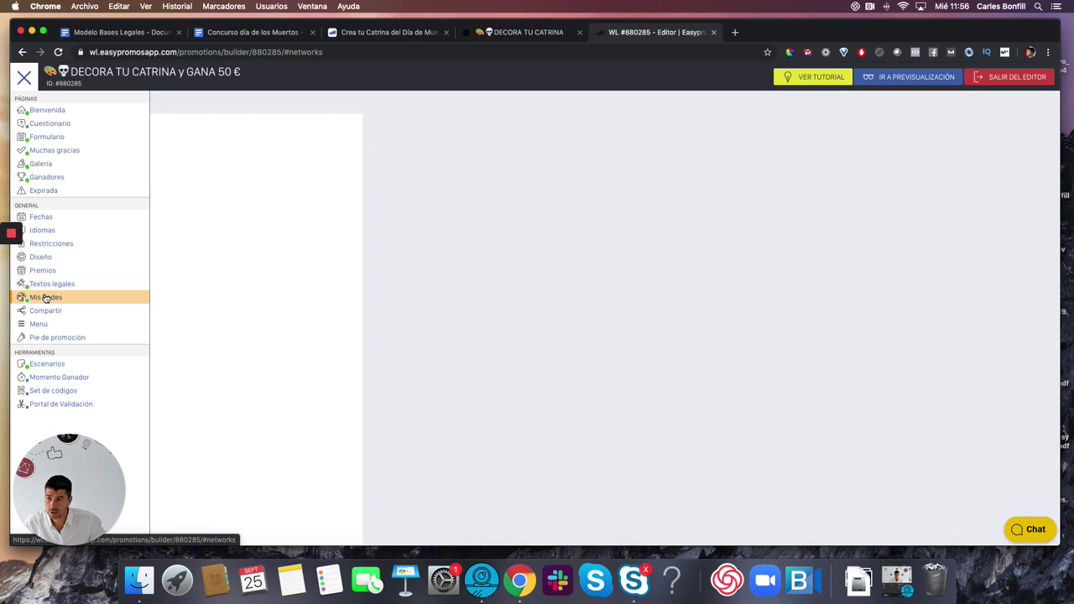
pyautogui.click(312, 130)
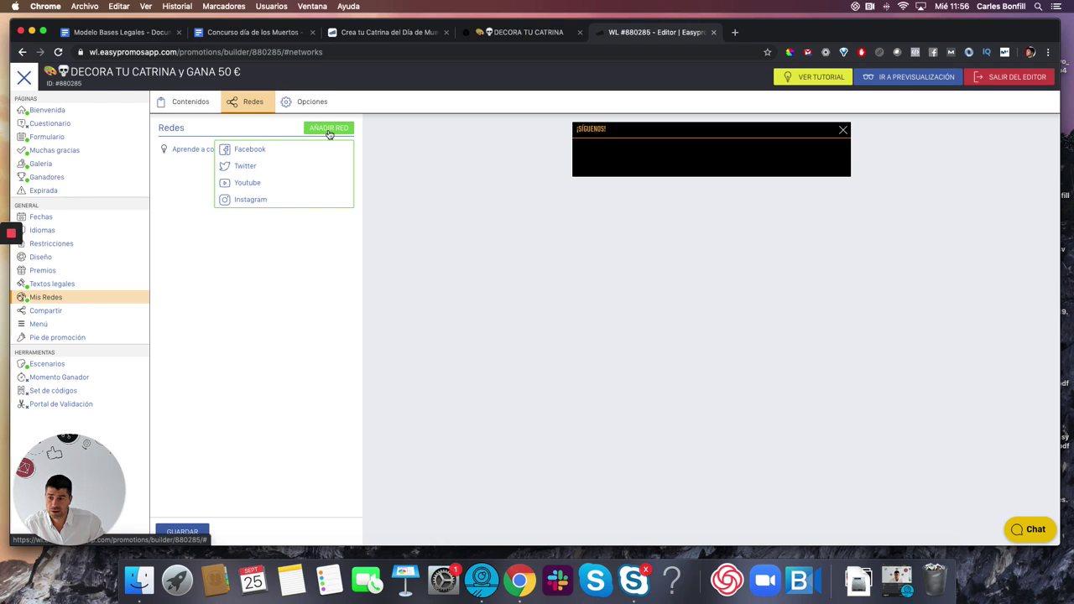
pyautogui.click(242, 150)
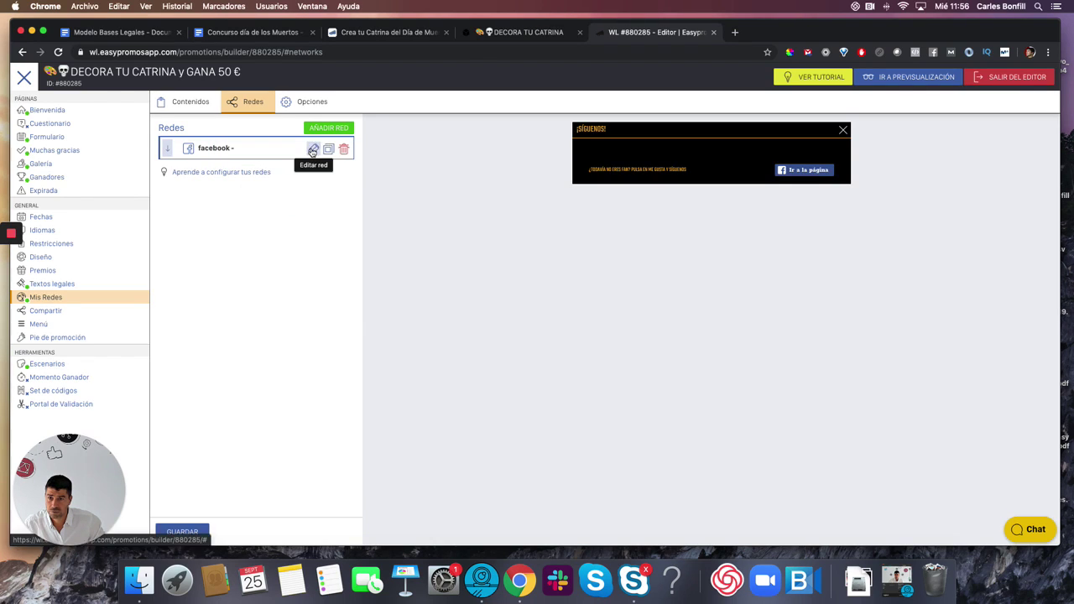
pyautogui.click(312, 149)
pyautogui.click(302, 205)
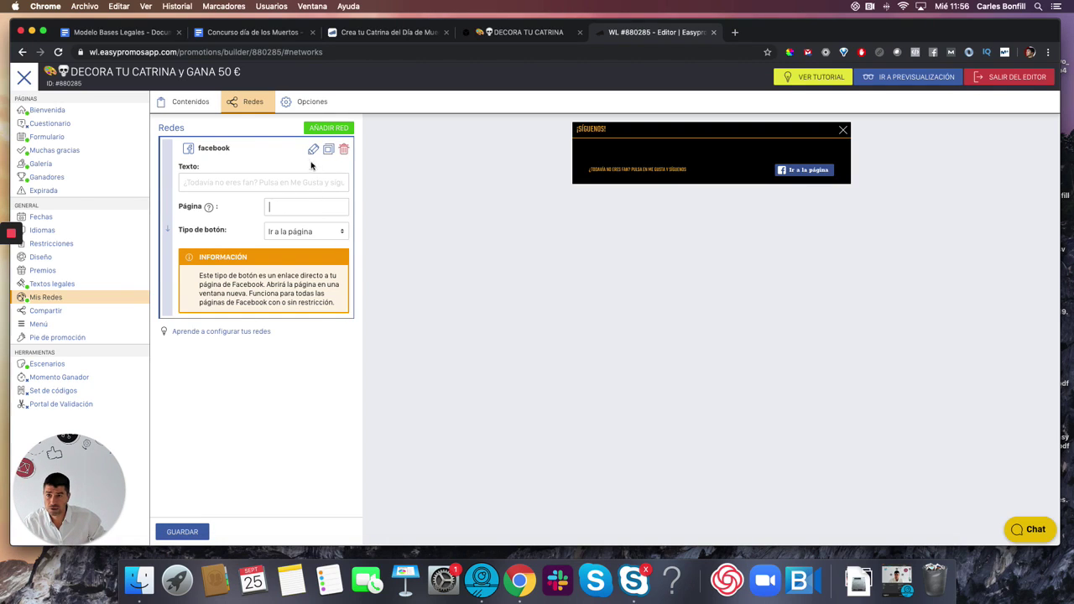
pyautogui.click(190, 107)
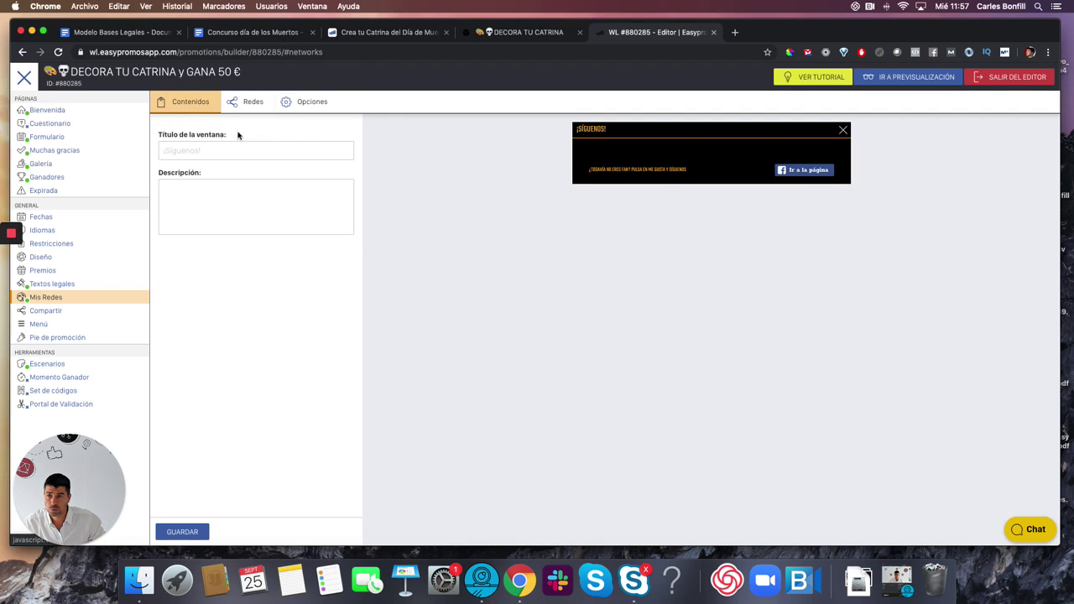
pyautogui.click(46, 312)
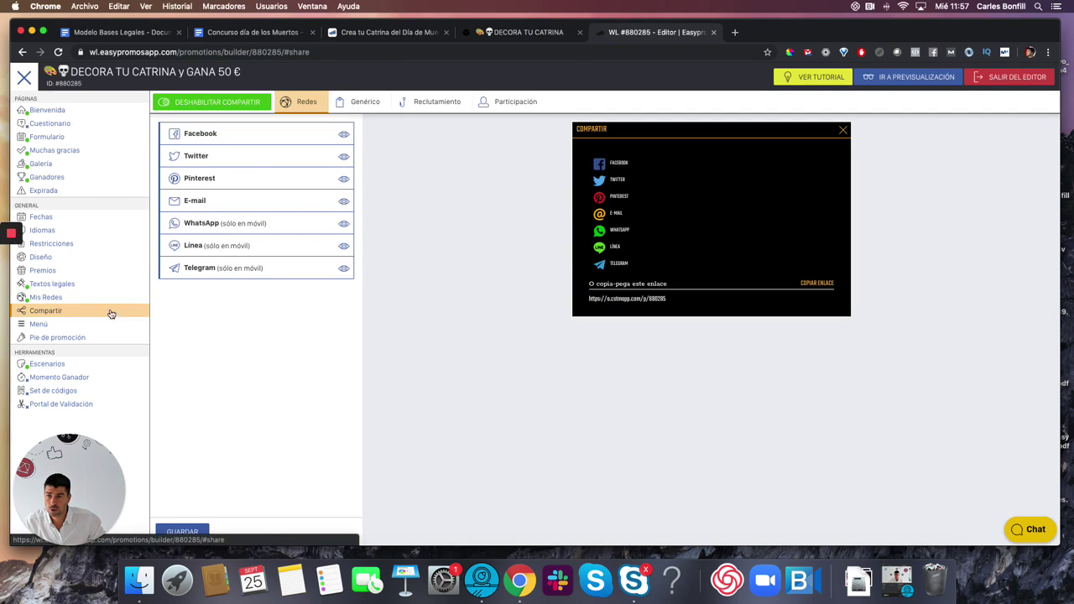
# - Replace the share description's prize-draw wording and [PREMIO] with 'gana una tarjeta Amazon de 50 Euros'
pyautogui.click(358, 101)
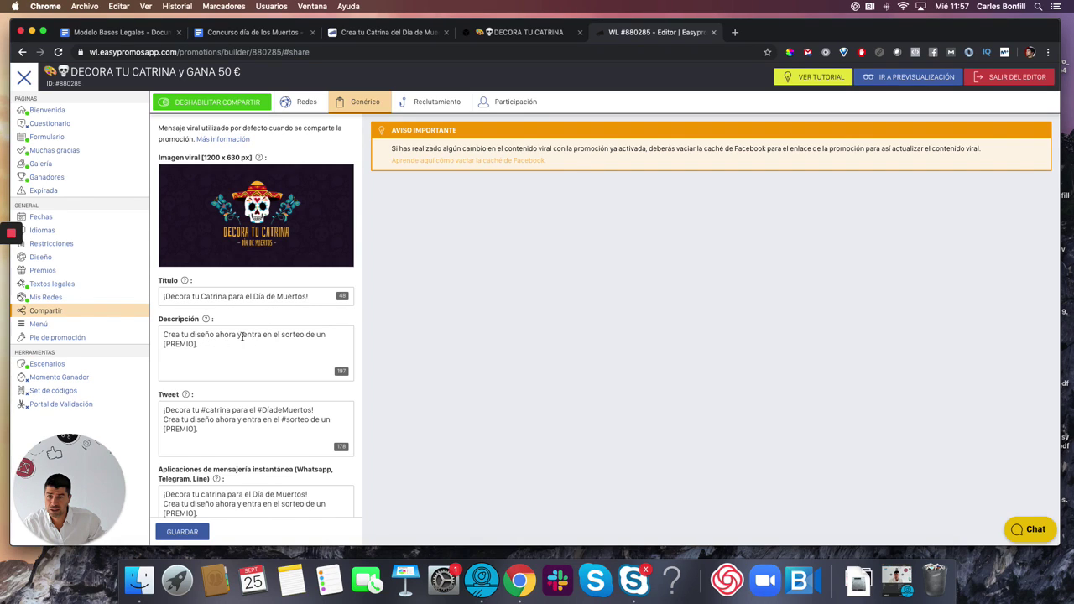
pyautogui.moveTo(242, 336); pyautogui.dragTo(326, 334)
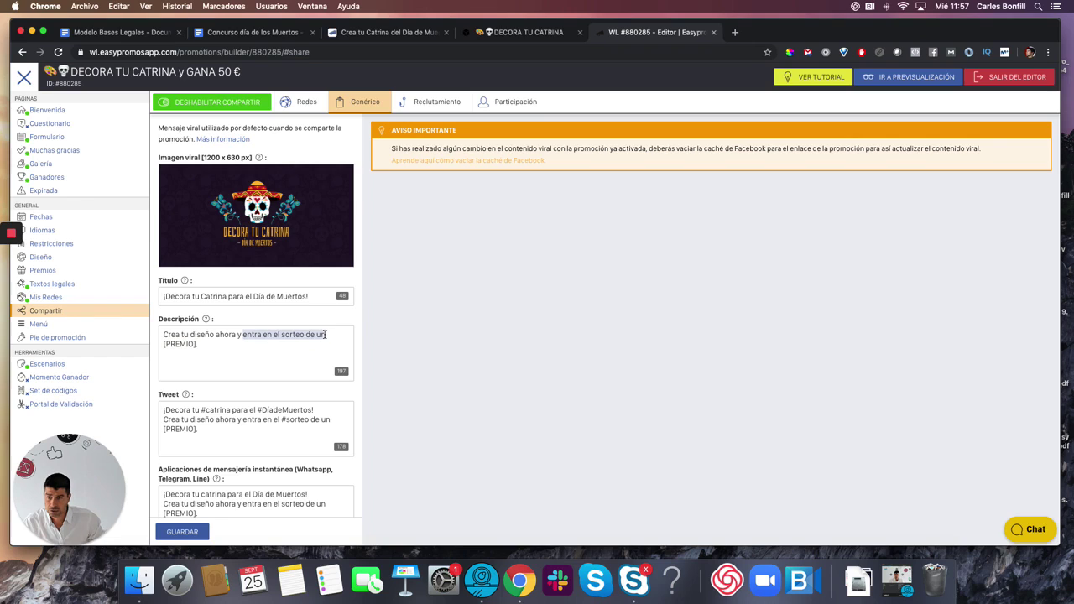
pyautogui.write('gana una')
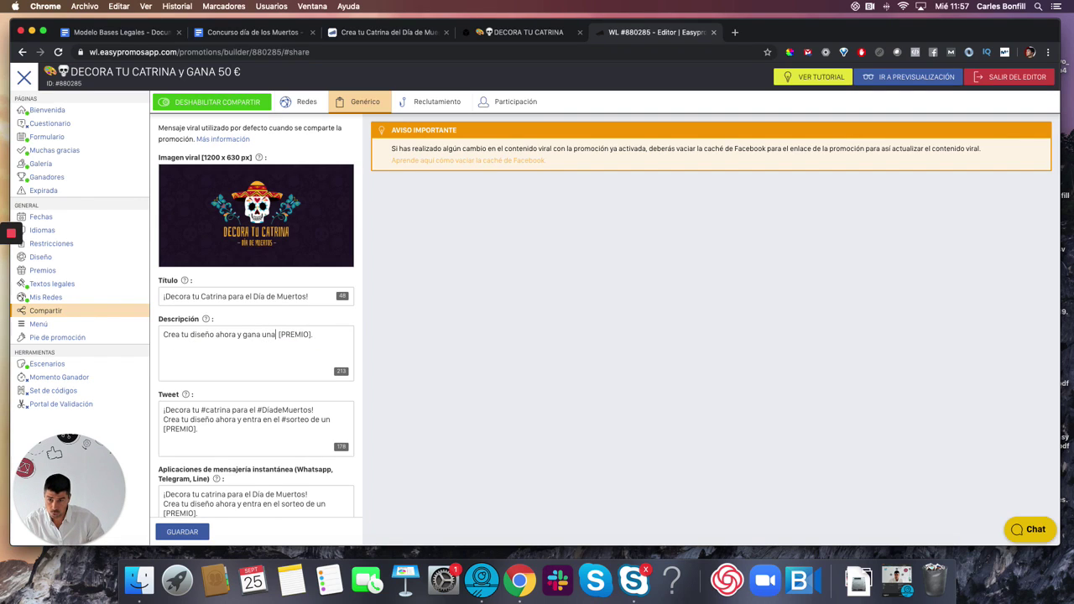
pyautogui.write(' tarej')
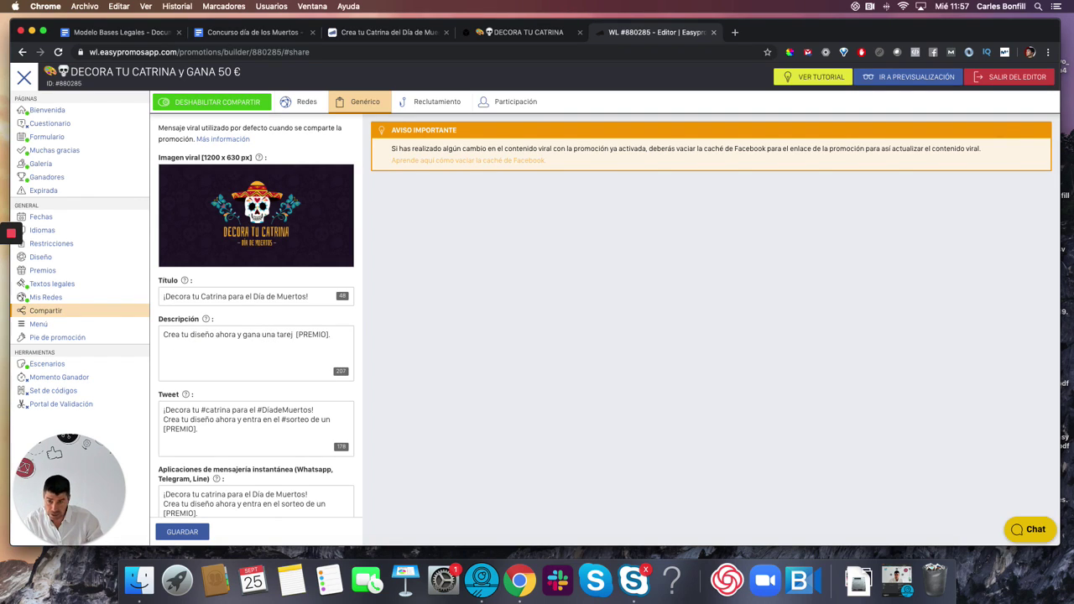
pyautogui.press('BackSpace')
pyautogui.write('jeta Amazon de')
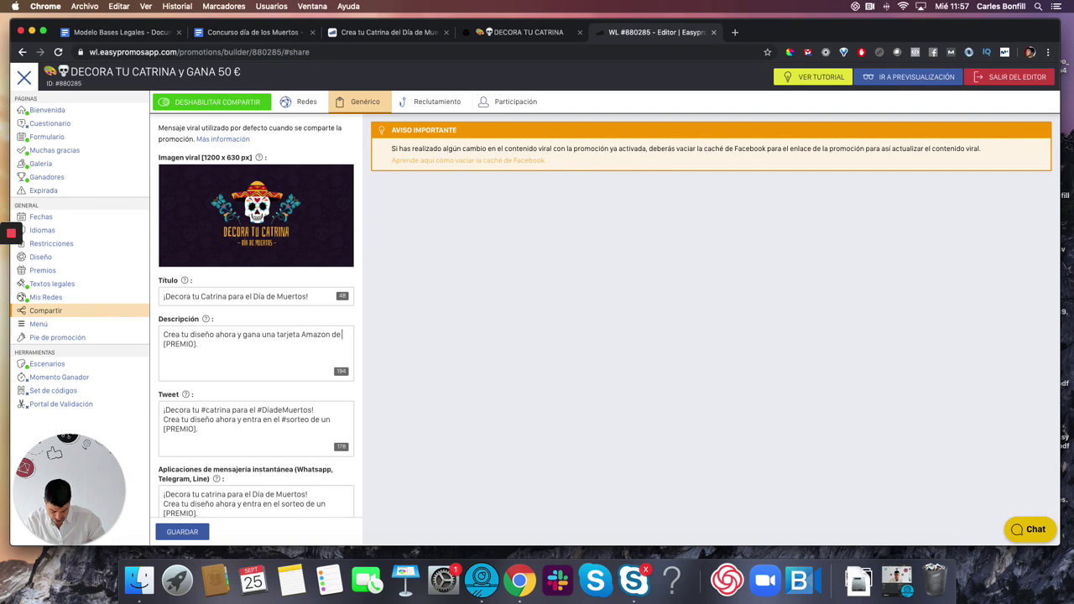
pyautogui.write(' 50 Euros')
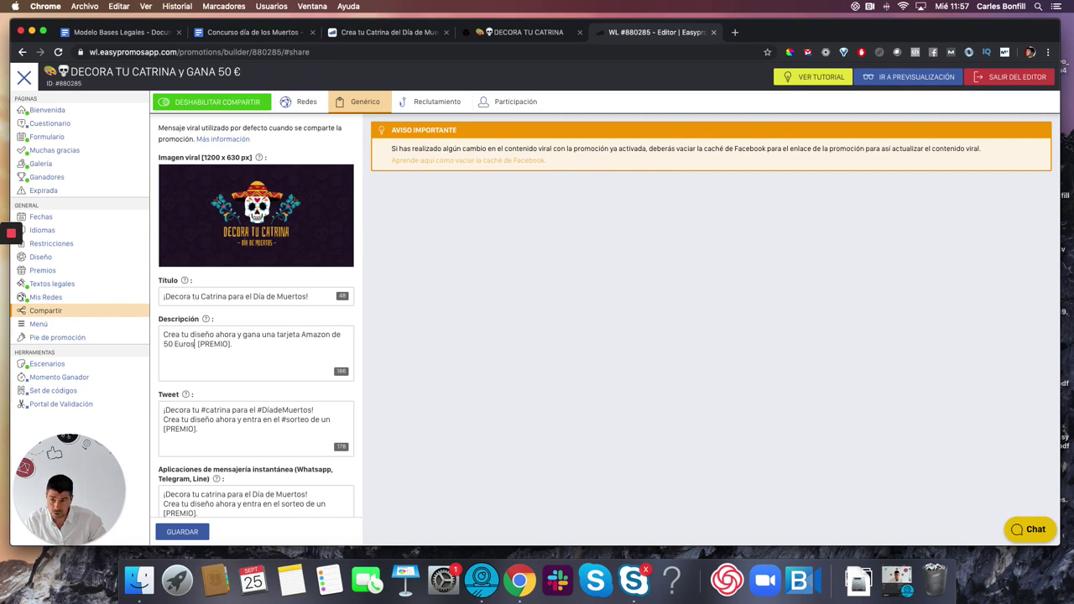
pyautogui.hotkey('shift', 'Right')
pyautogui.hotkey('shift', 'Right')
pyautogui.hotkey('shift', 'Right')
pyautogui.hotkey('shift', 'Right')
pyautogui.hotkey('shift', 'Right')
pyautogui.hotkey('shift', 'Right')
pyautogui.hotkey('shift', 'Right')
pyautogui.hotkey('shift', 'Right')
pyautogui.hotkey('shift', 'Right')
pyautogui.hotkey('shift', 'Right')
pyautogui.press('BackSpace')
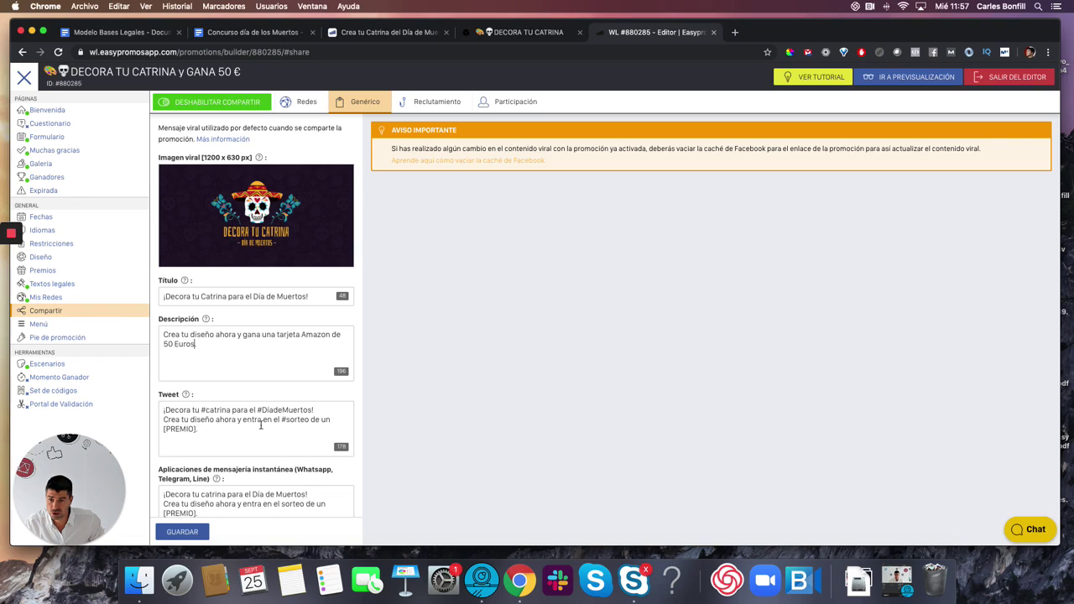
# - Reword the tweet text to offer the 50€ Amazon card
pyautogui.moveTo(243, 419); pyautogui.dragTo(198, 429)
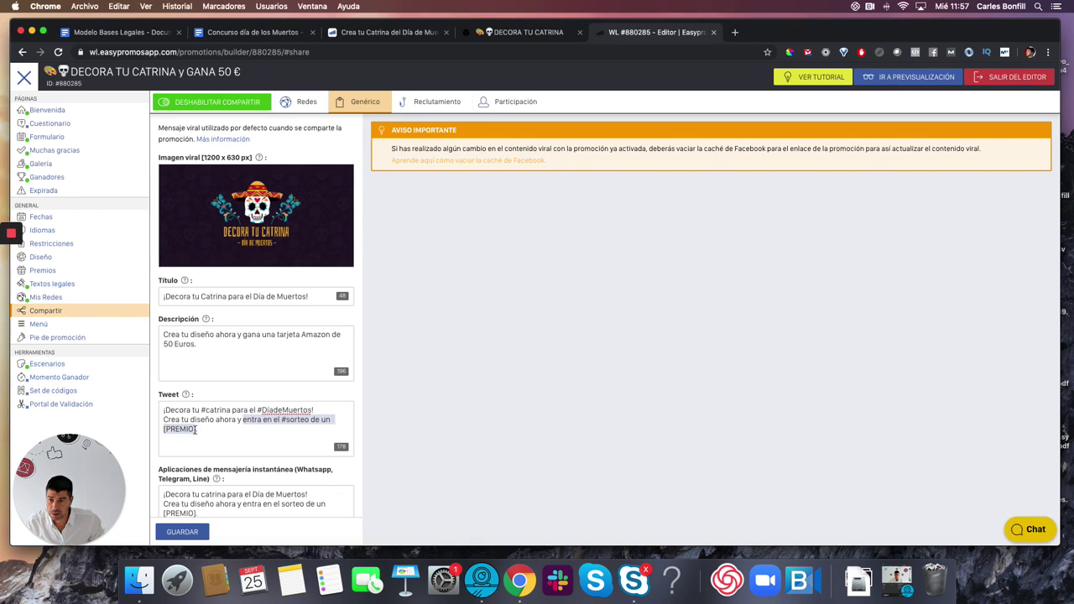
pyautogui.write('gan')
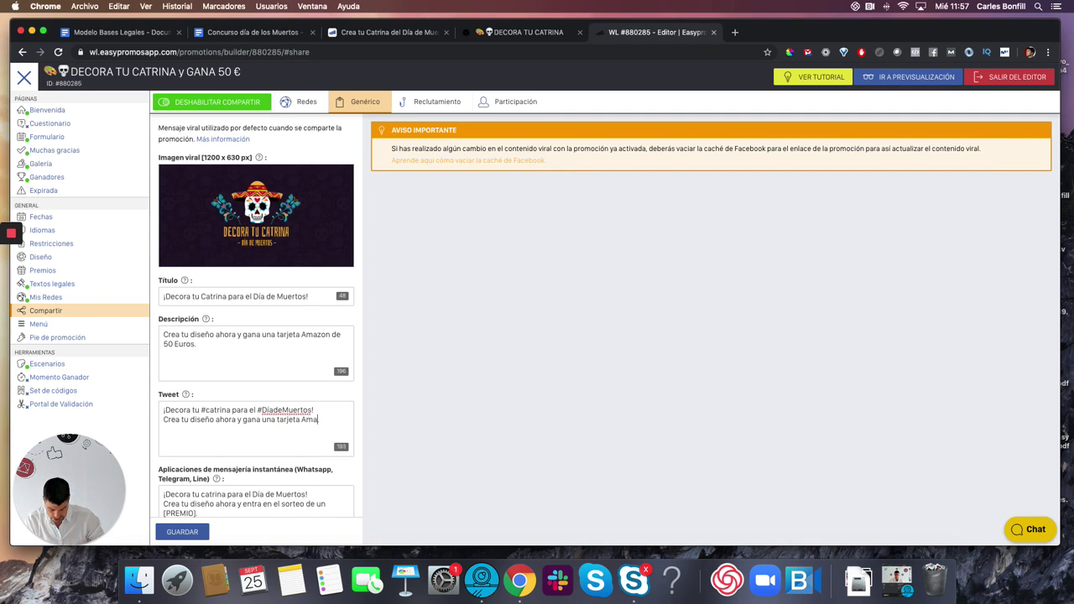
pyautogui.write('50 Euros.')
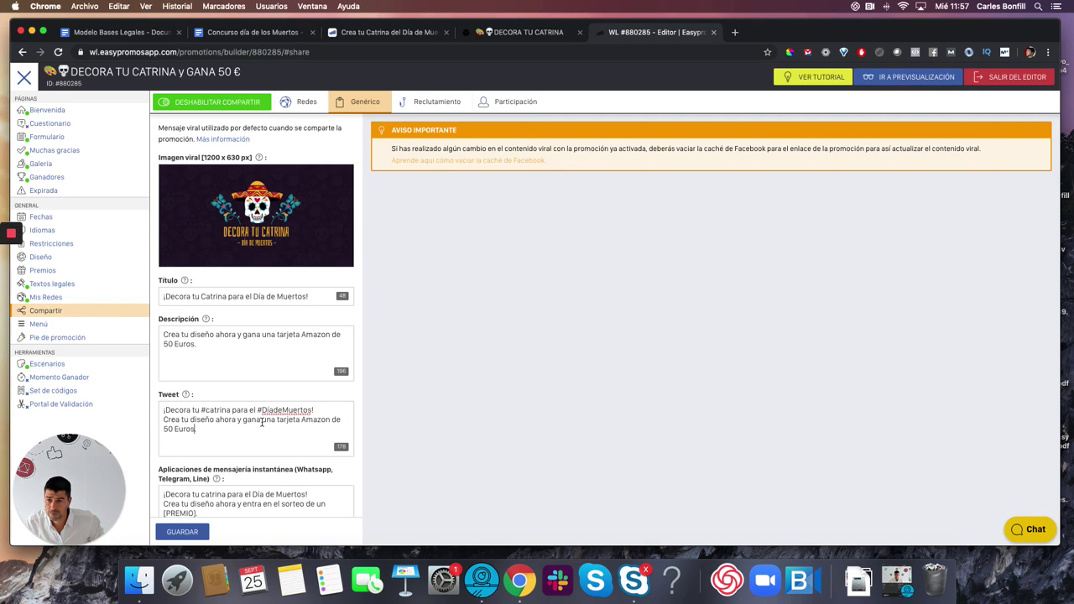
pyautogui.scroll(-2, 262, 422)
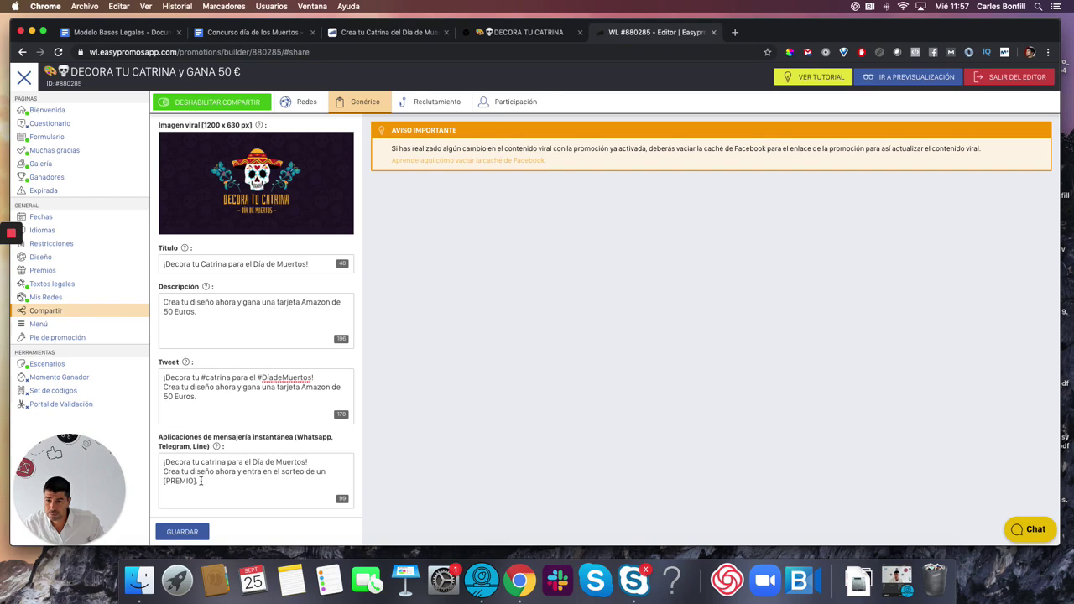
# - Paste the tweet's Amazon card sentence into the WhatsApp/Telegram text, save, and exit the editor
pyautogui.moveTo(218, 480); pyautogui.dragTo(246, 467)
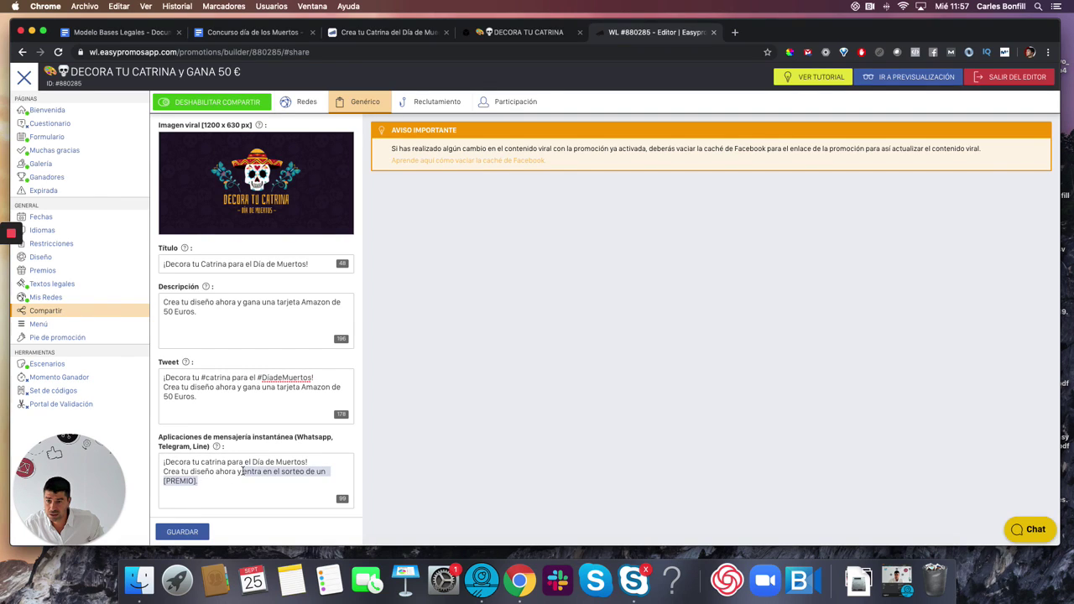
pyautogui.moveTo(242, 387); pyautogui.dragTo(252, 400)
pyautogui.press('cmd+c')
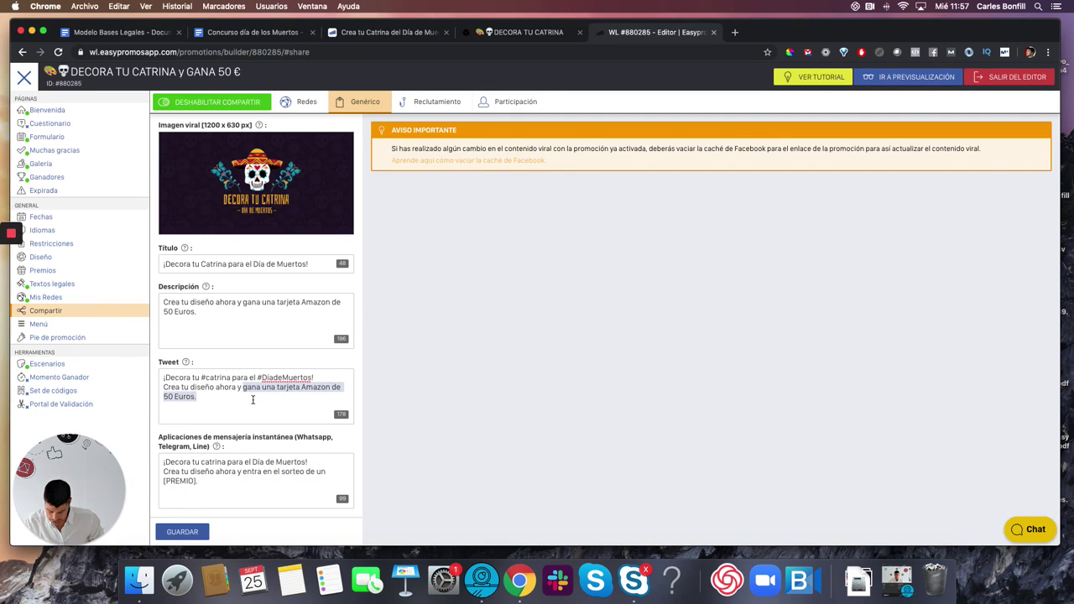
pyautogui.moveTo(244, 472); pyautogui.dragTo(199, 482)
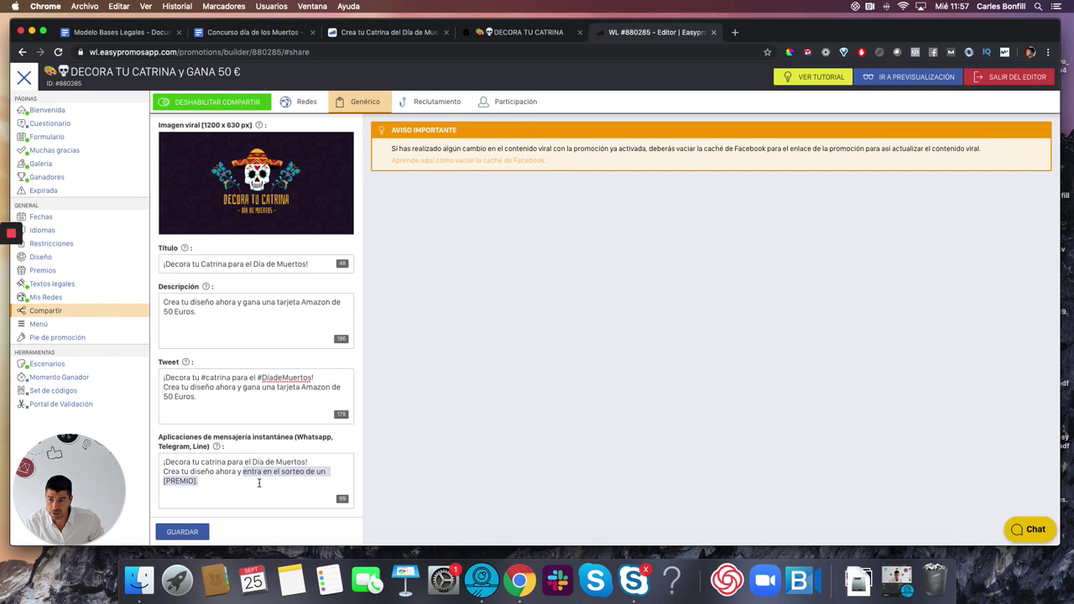
pyautogui.press('cmd+v')
pyautogui.click(198, 531)
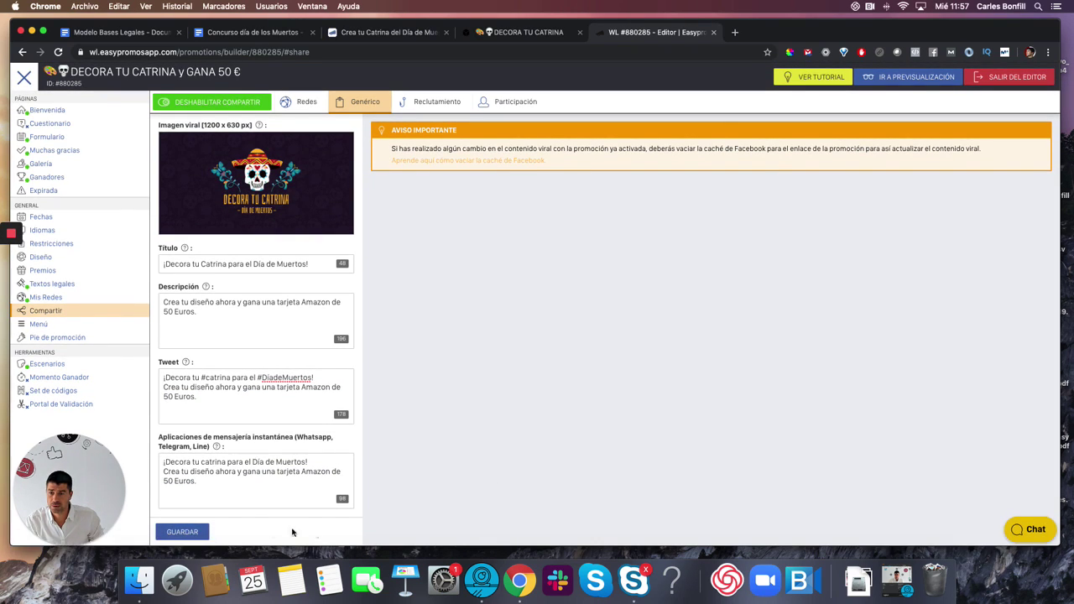
pyautogui.click(182, 532)
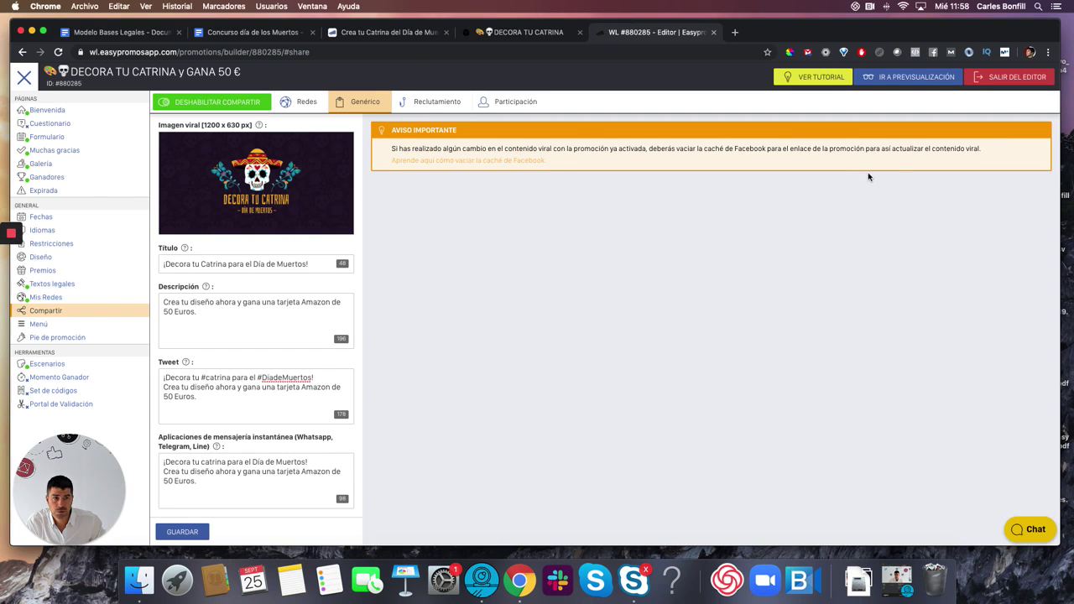
pyautogui.click(1010, 81)
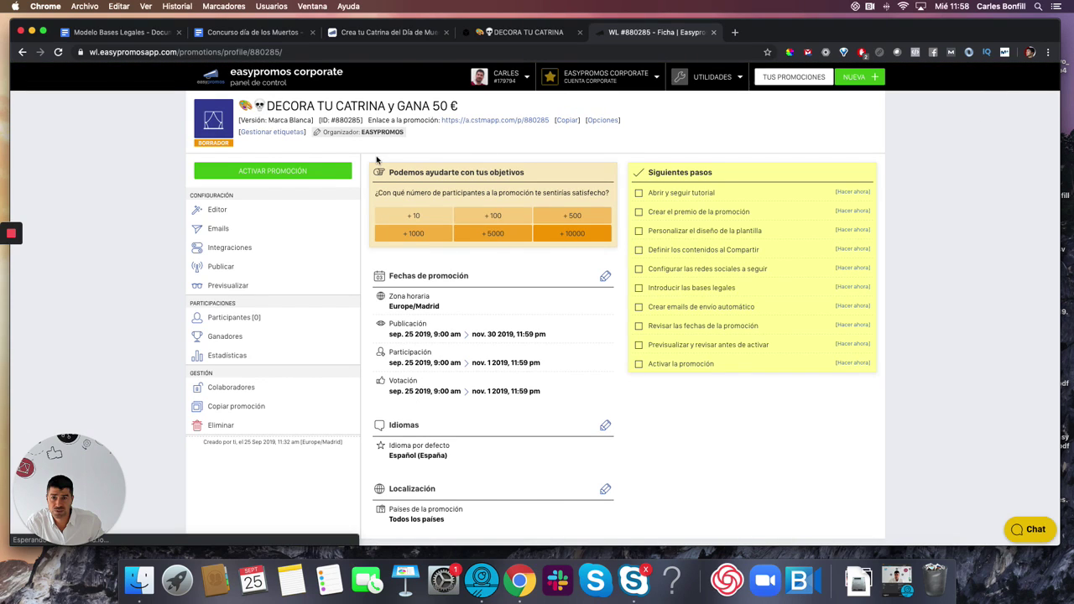
# - Open the promotion's mobile preview and scroll through the home page
pyautogui.click(226, 289)
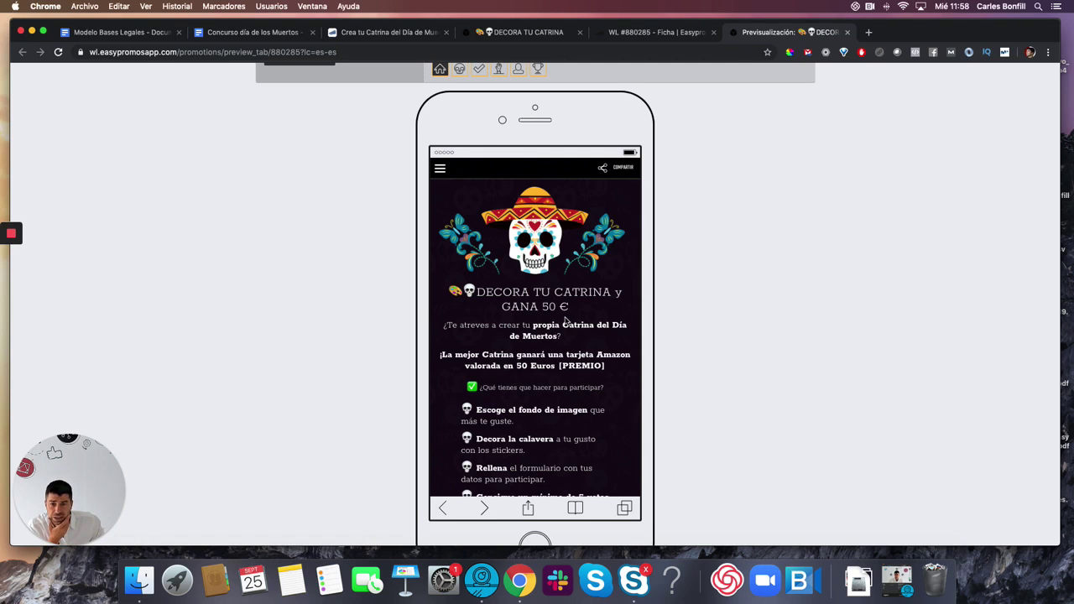
pyautogui.scroll(-2, 550, 332)
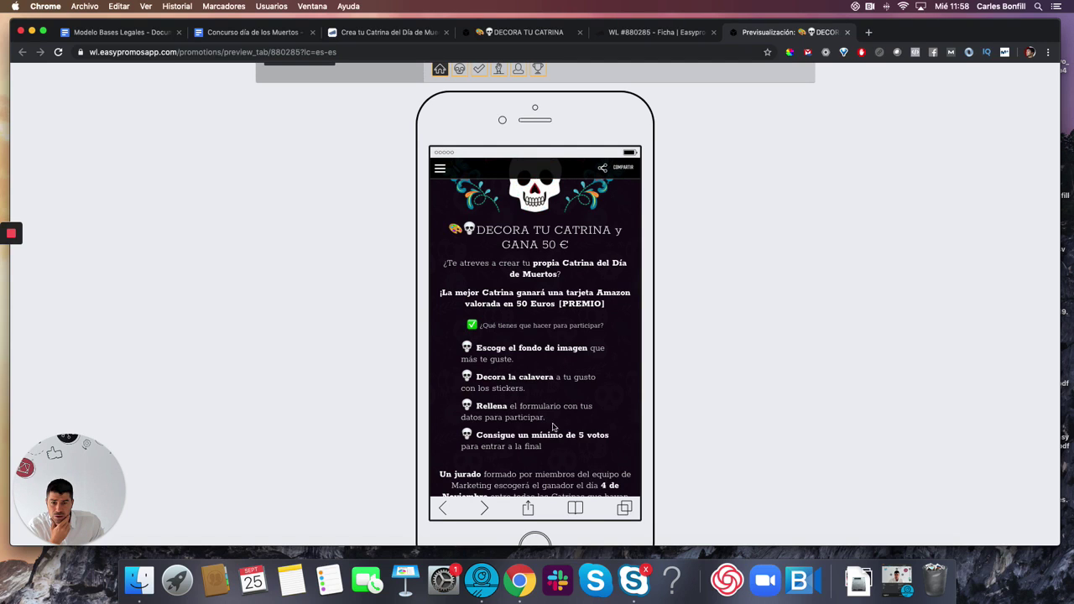
pyautogui.scroll(-3, 553, 428)
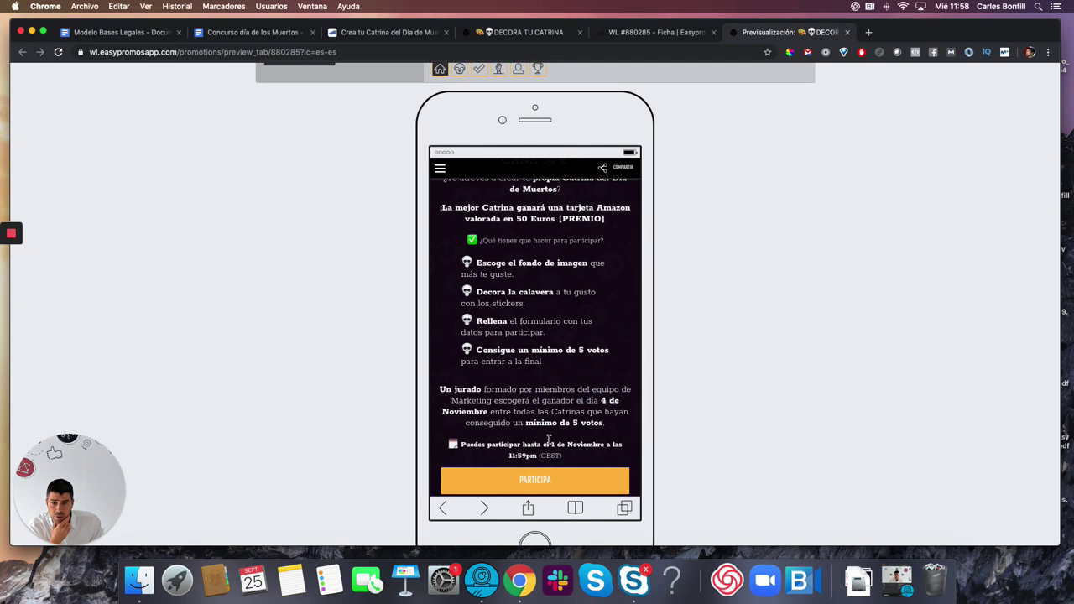
pyautogui.scroll(-3, 551, 436)
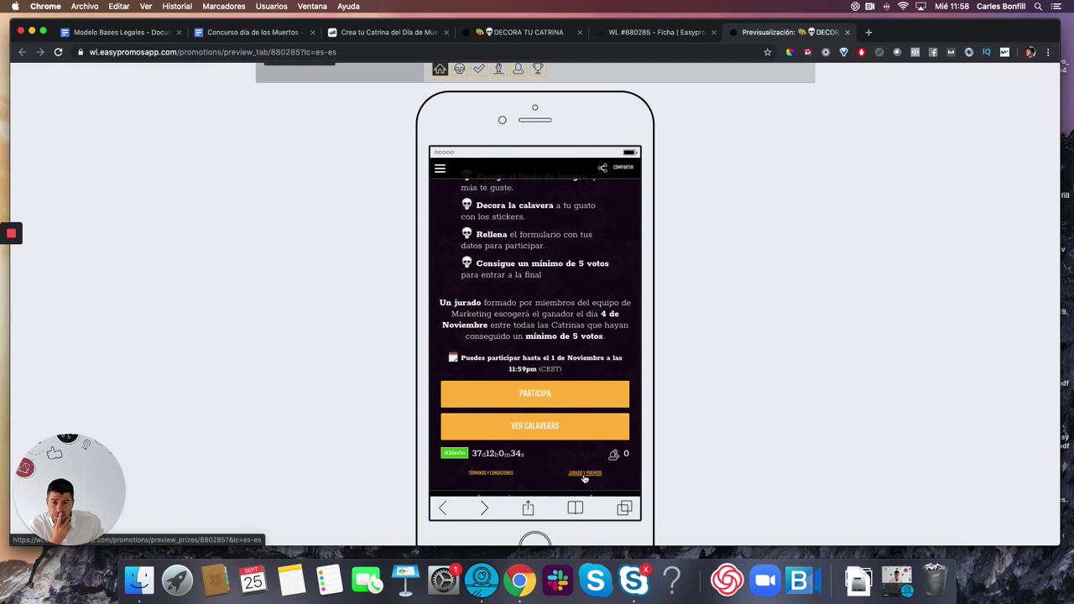
pyautogui.click(584, 474)
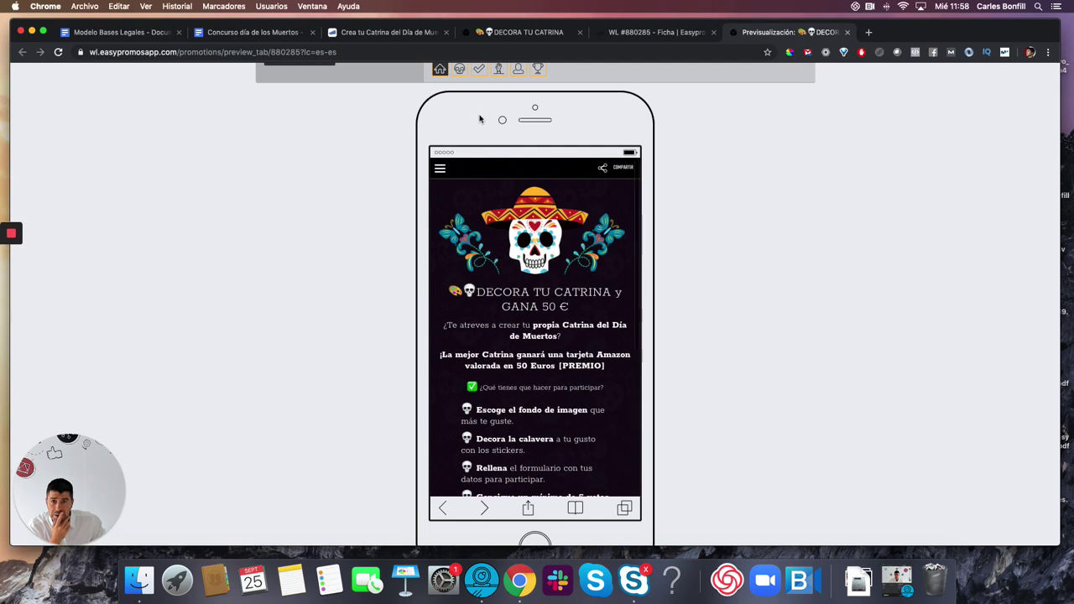
# - Preview the Formulario participation form page, scrolling through its fields
pyautogui.click(458, 147)
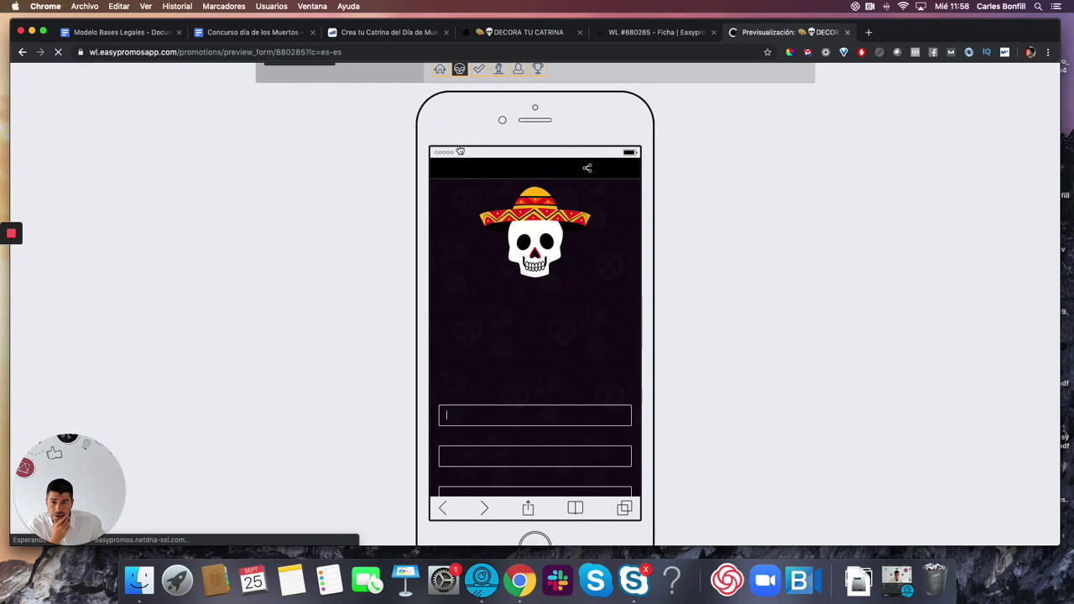
pyautogui.scroll(-3, 503, 336)
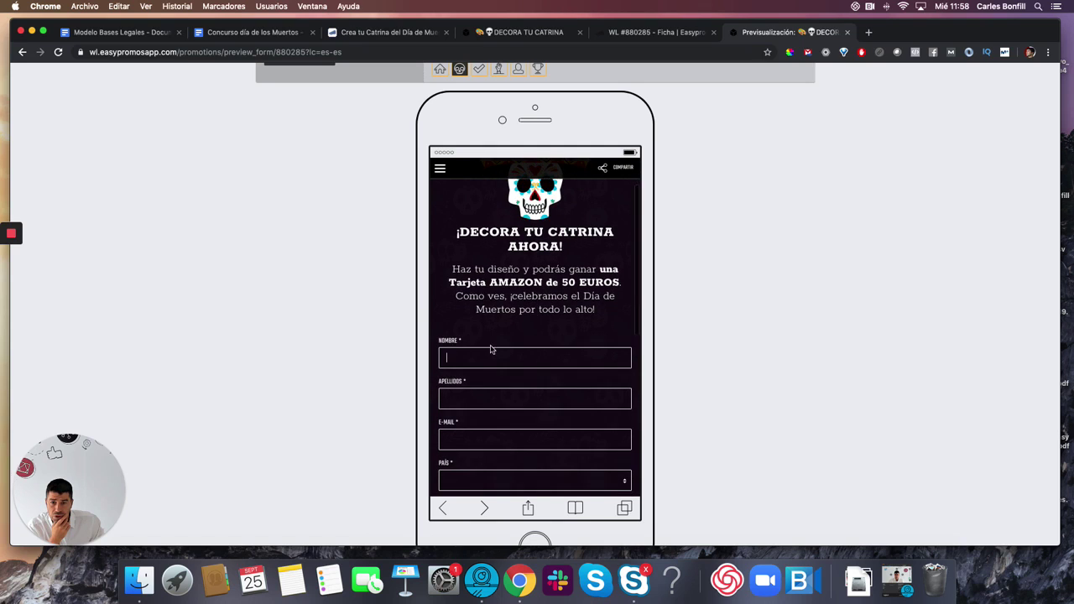
pyautogui.scroll(-4, 504, 348)
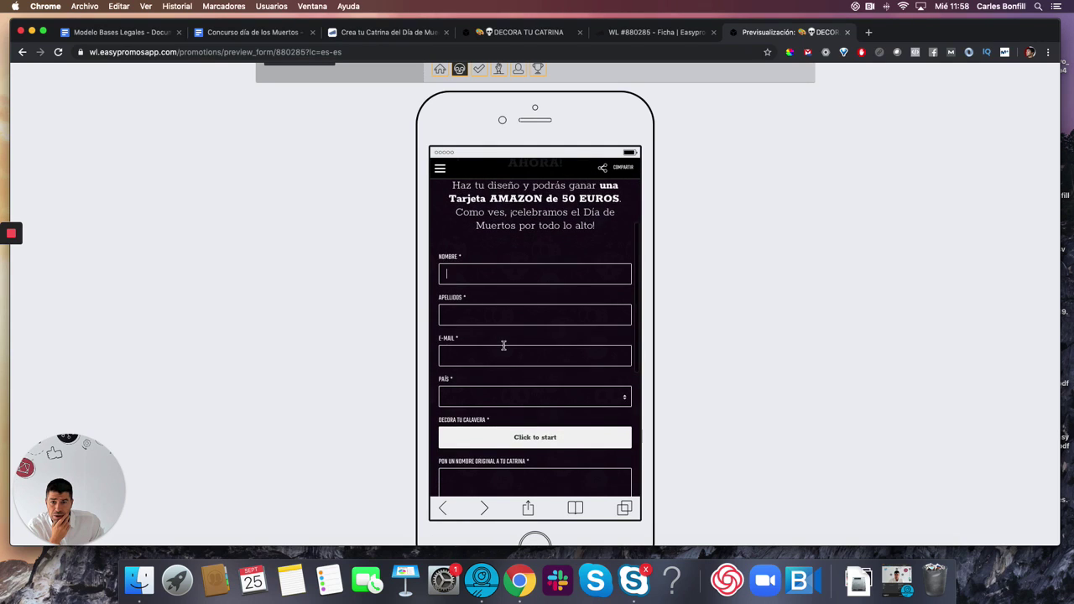
pyautogui.scroll(-3, 503, 345)
pyautogui.scroll(-3, 520, 415)
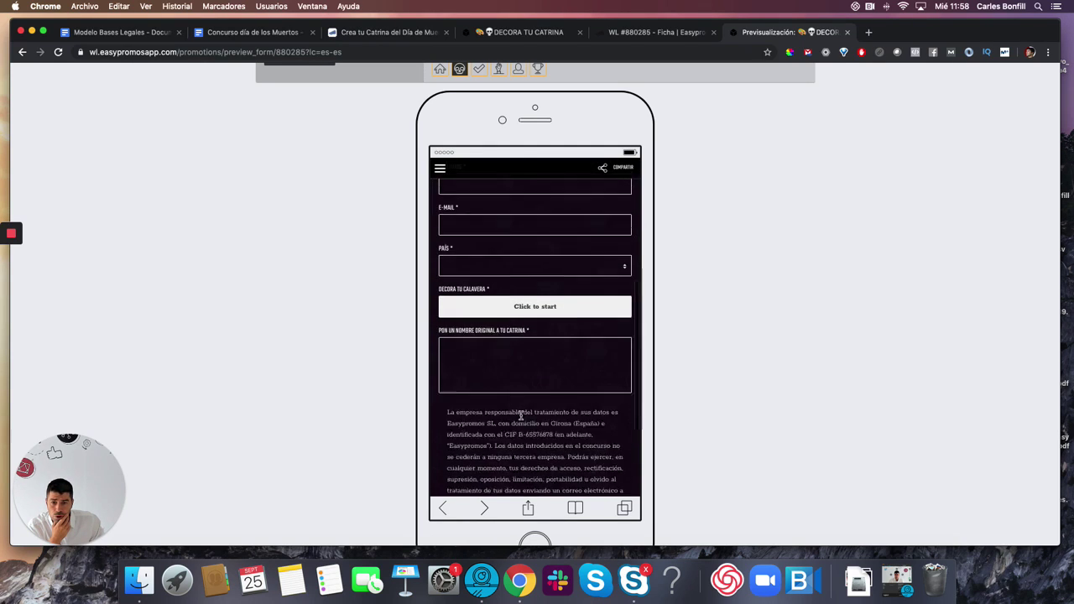
pyautogui.scroll(-6, 520, 415)
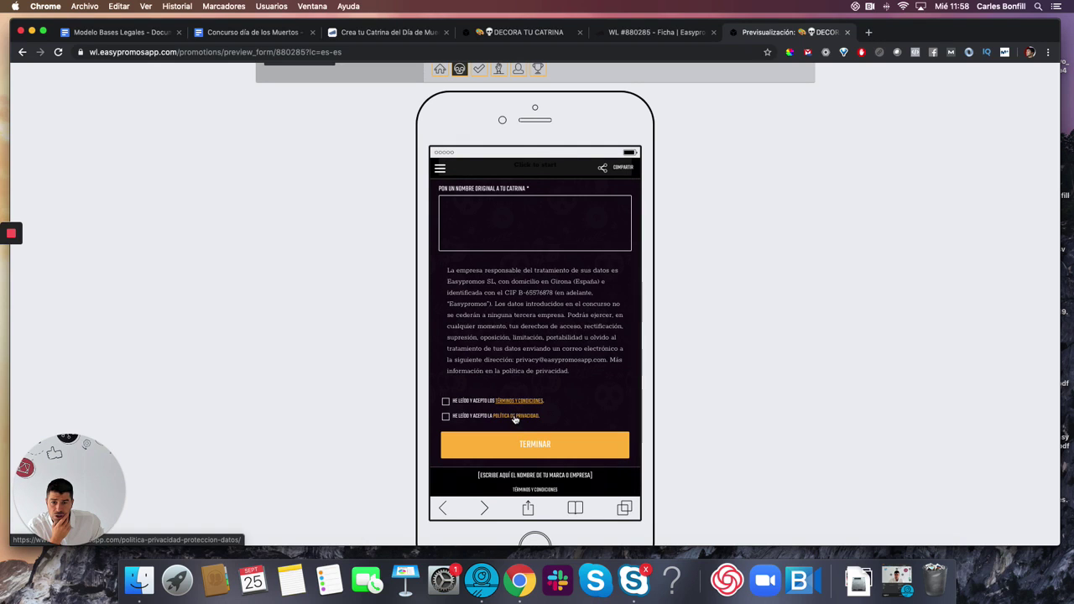
pyautogui.scroll(10, 514, 419)
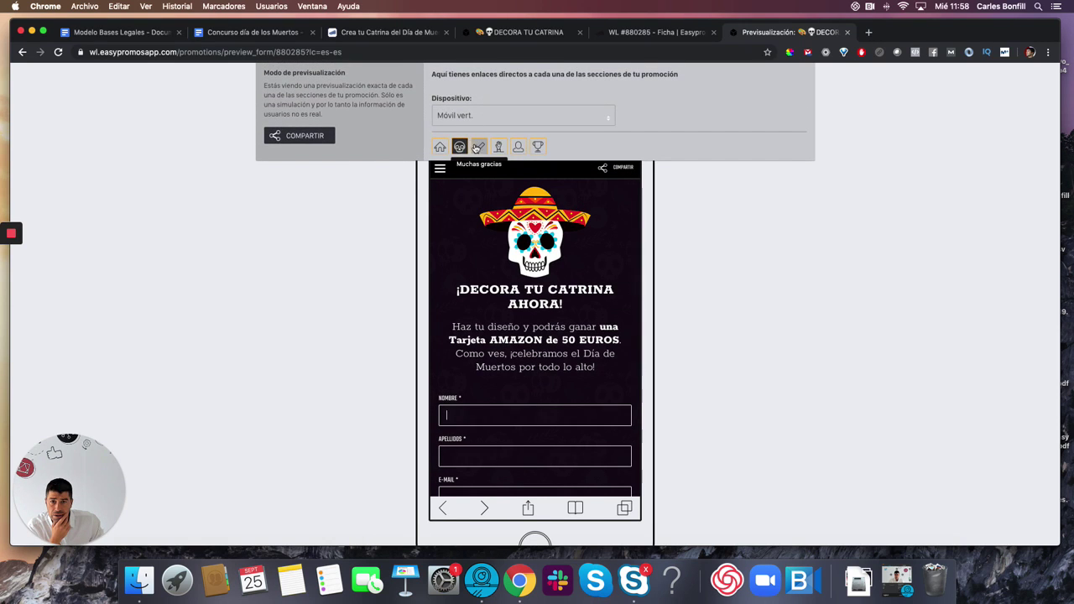
# - Check the Muchas gracias and prizes previews, then return to the promotion's Ficha tab
pyautogui.click(476, 148)
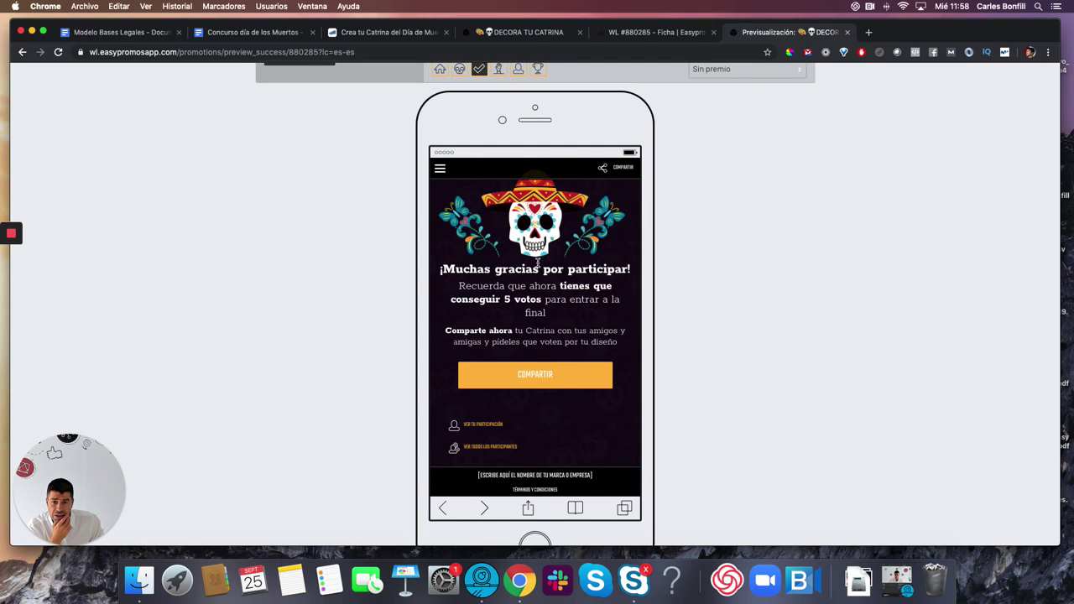
pyautogui.scroll(1, 536, 262)
pyautogui.moveTo(515, 117)
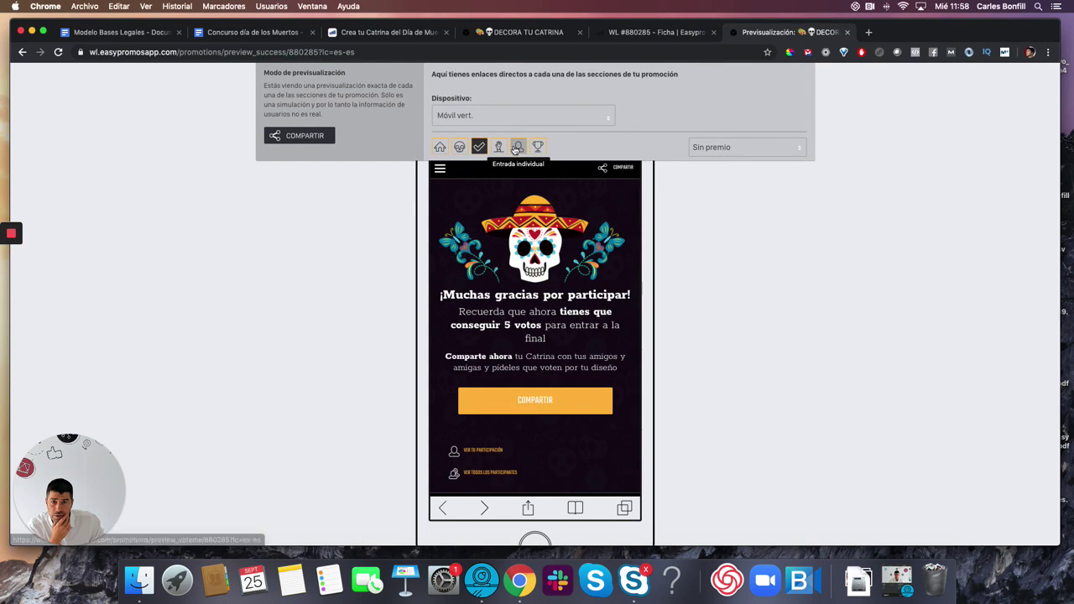
pyautogui.click(537, 147)
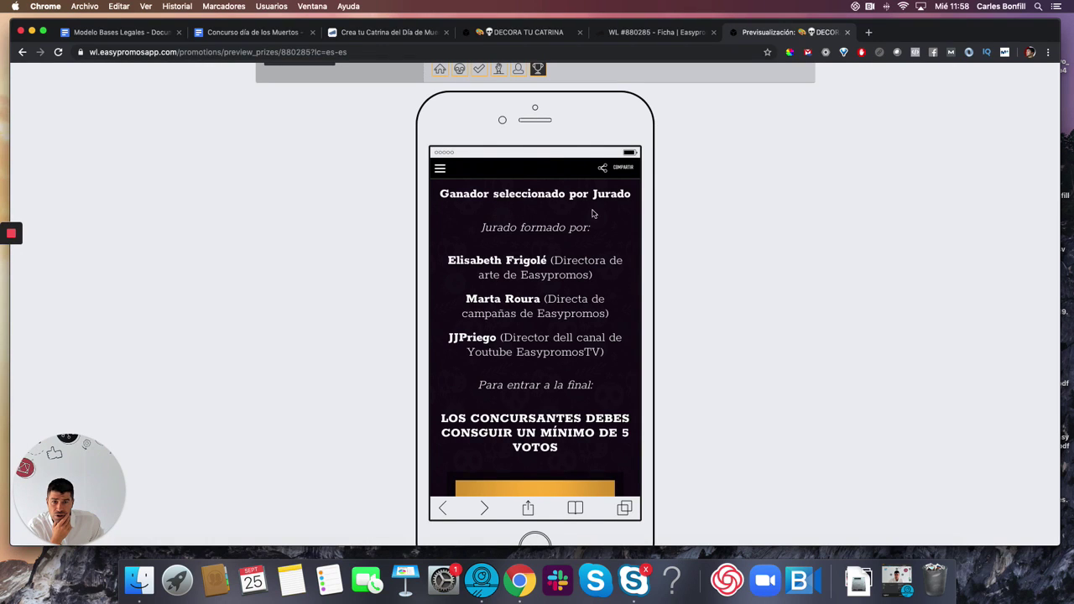
pyautogui.scroll(-3, 559, 251)
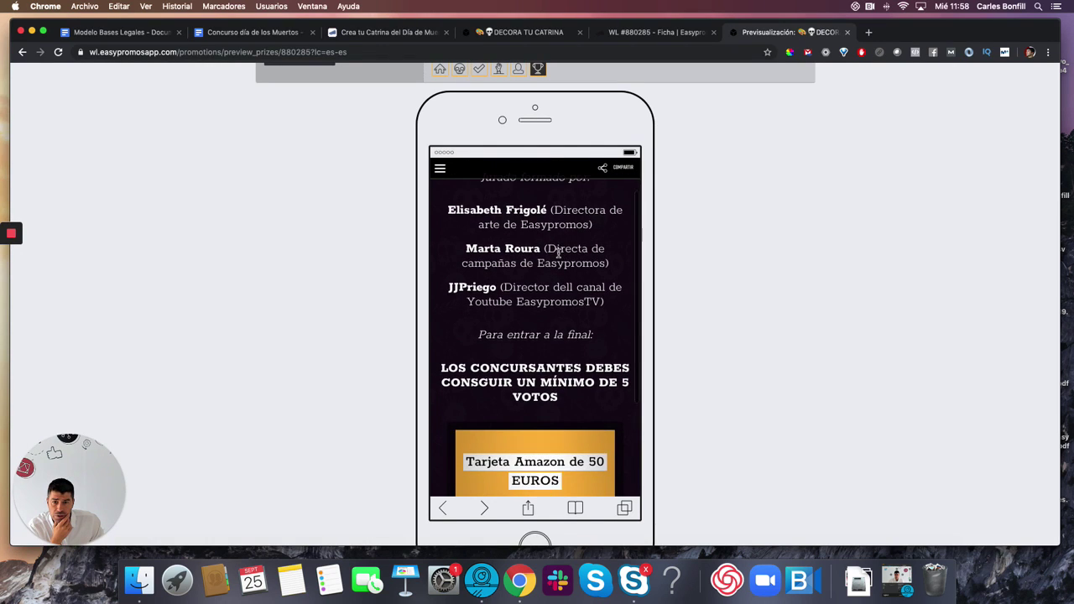
pyautogui.scroll(-5, 558, 252)
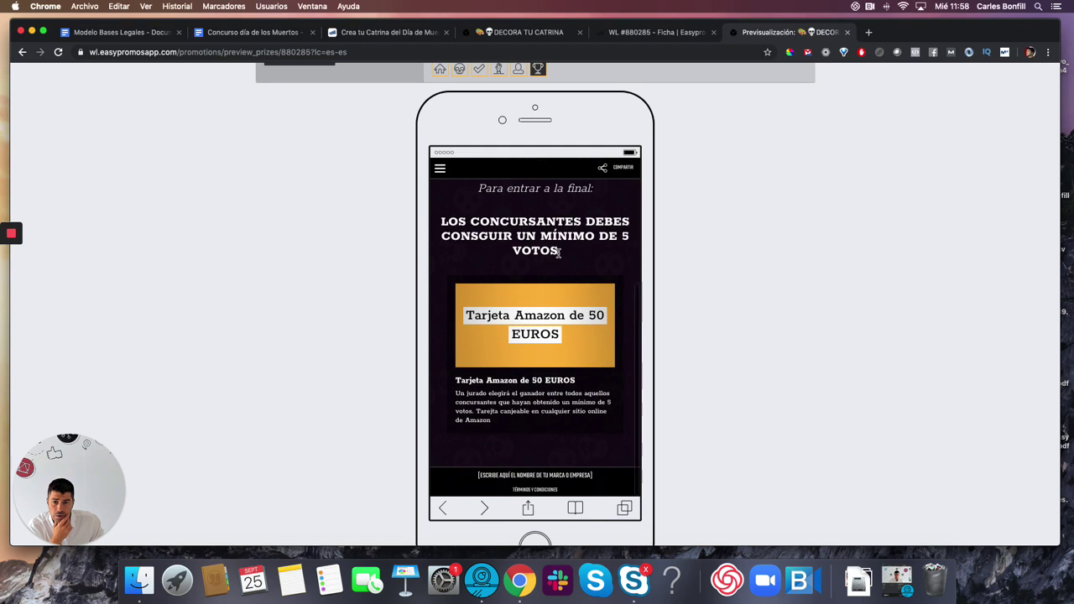
pyautogui.scroll(7, 558, 251)
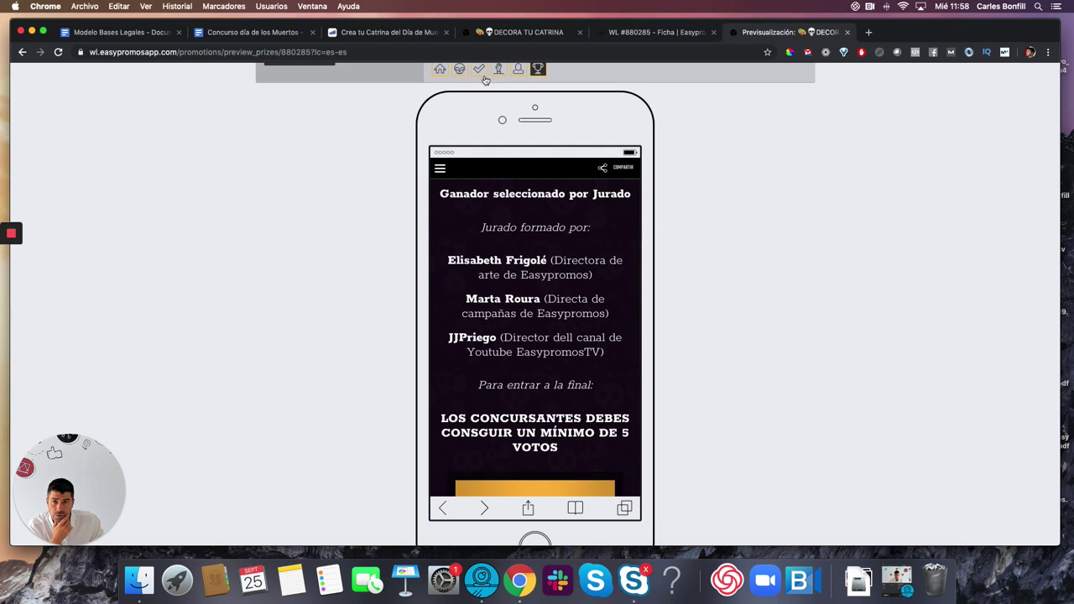
pyautogui.click(654, 34)
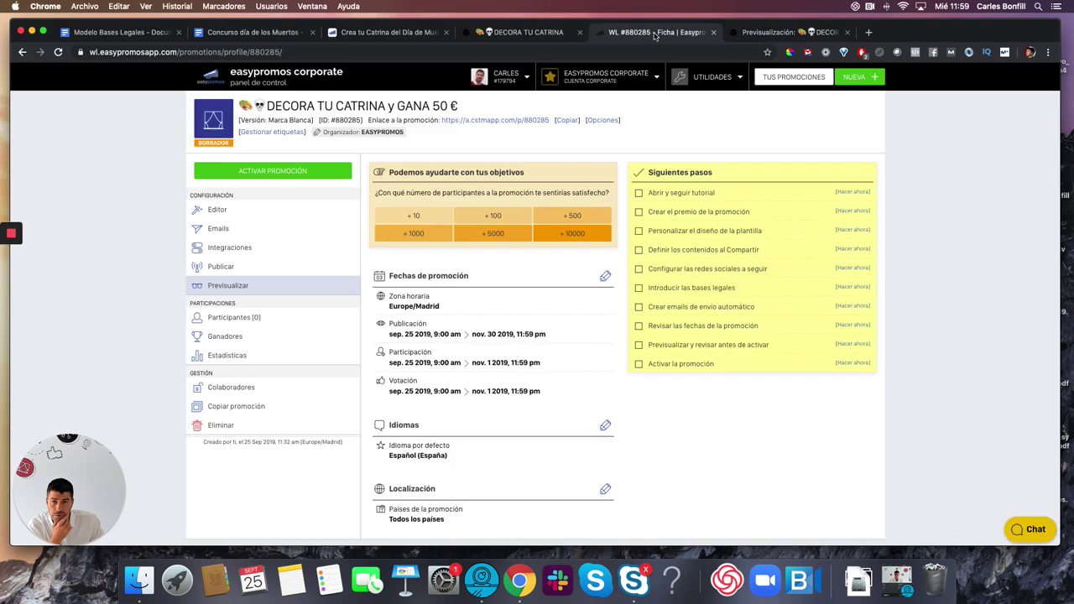
# - In Emails, enable the 'Gracias por participar' email and open it for editing
pyautogui.click(219, 230)
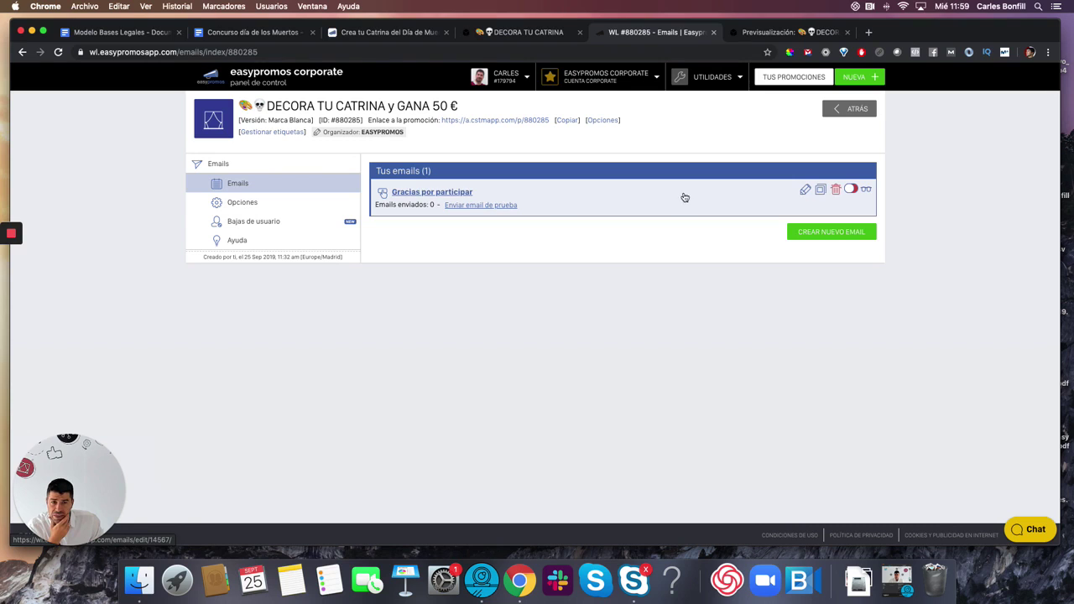
pyautogui.click(850, 191)
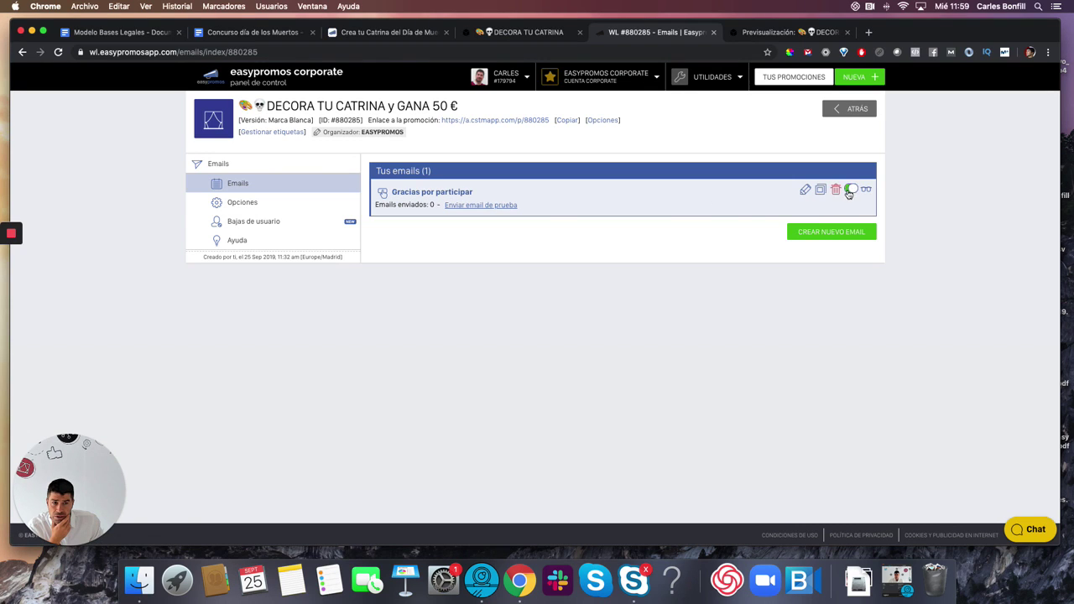
pyautogui.click(802, 191)
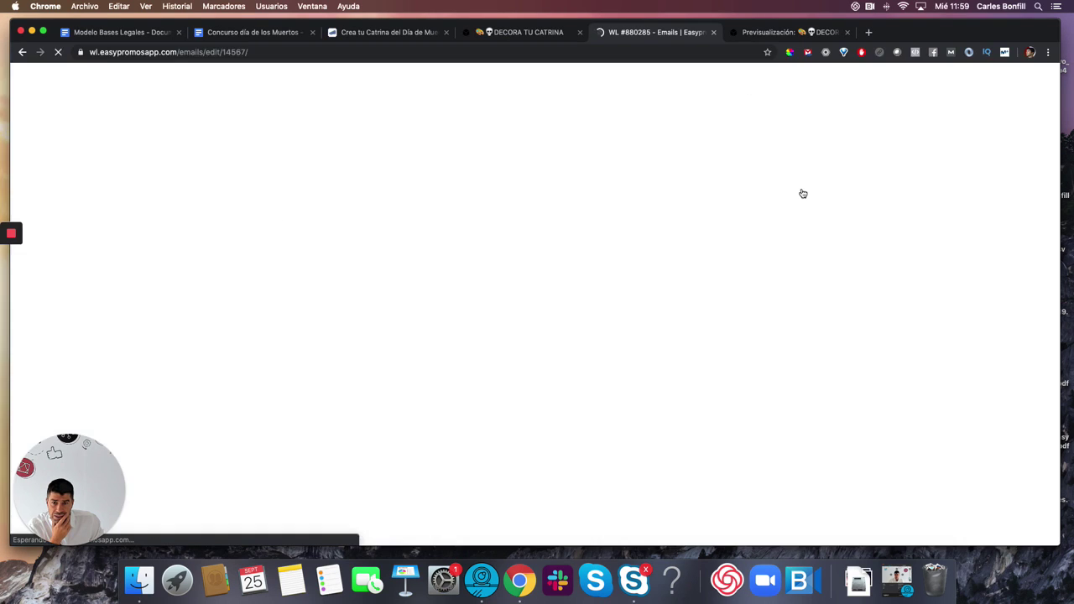